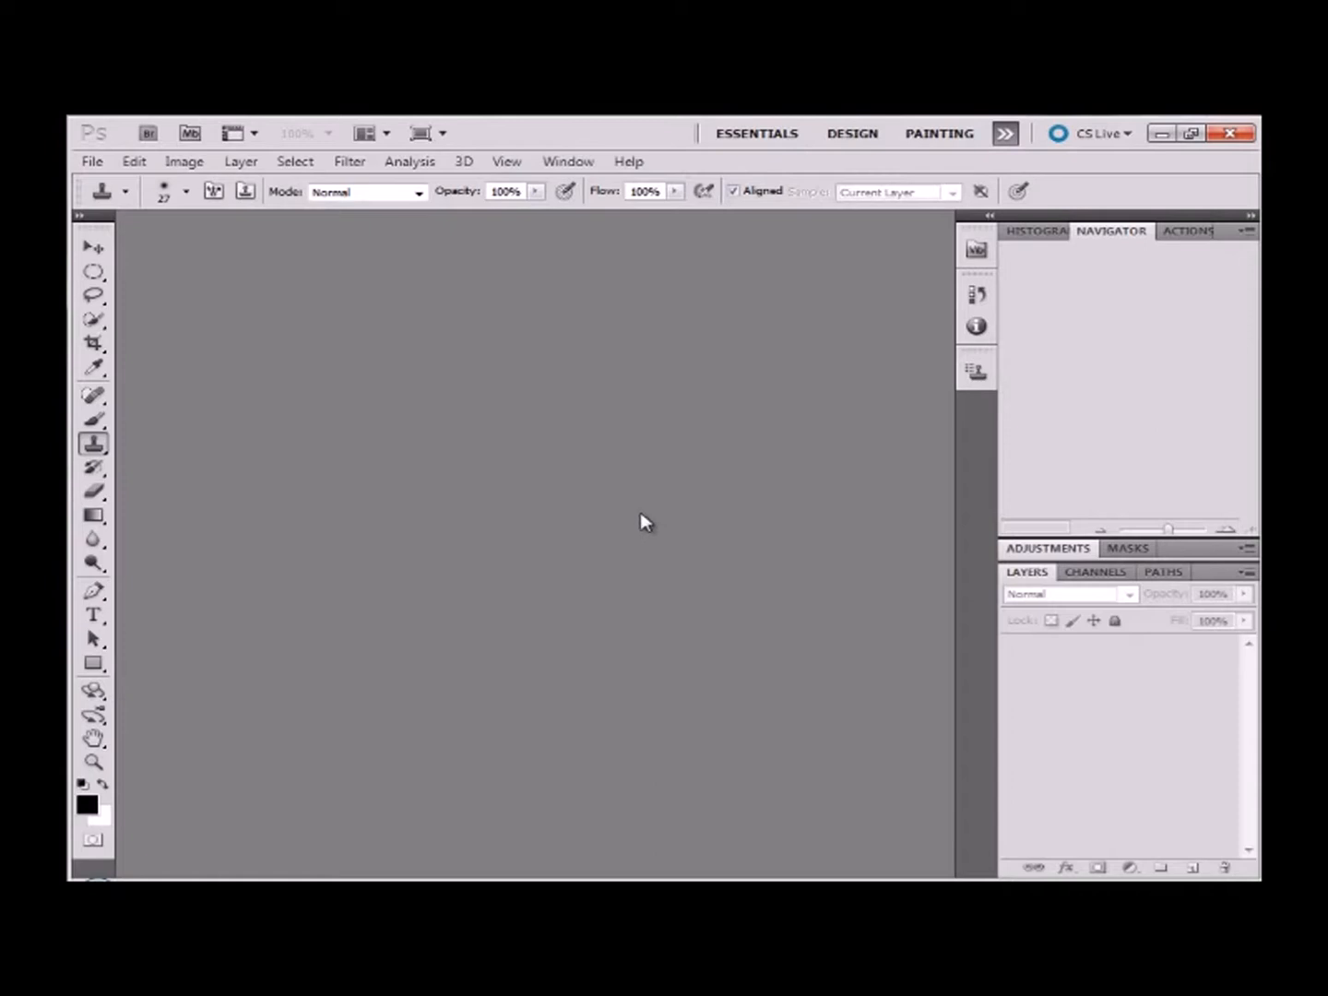
Open howto_orig (1).tif from the Original Files folder and convert its Background into a regular layer with the default settings
click(99, 160)
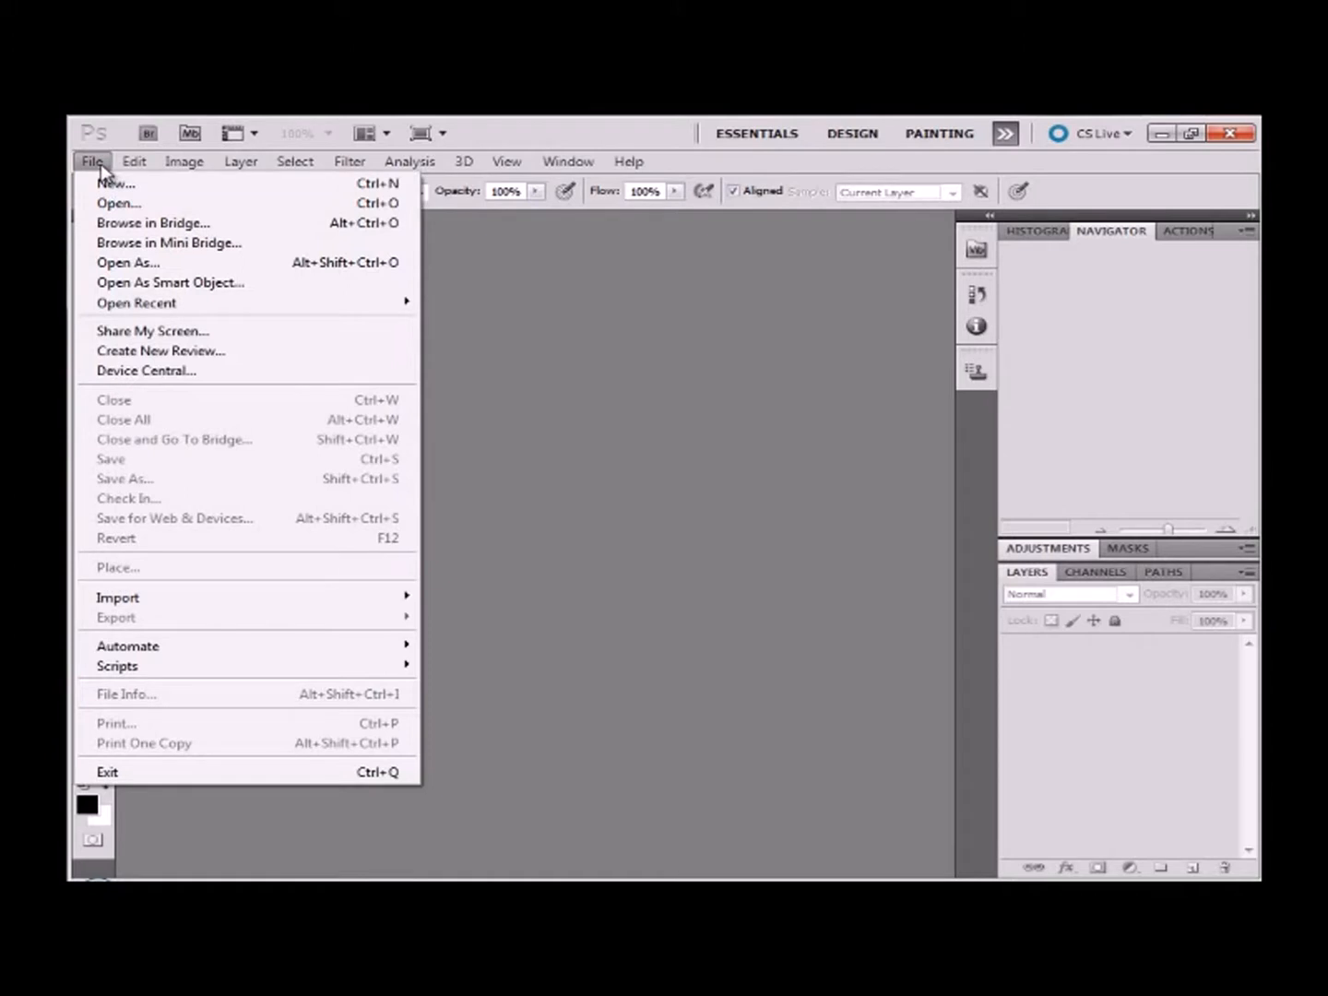
click(138, 203)
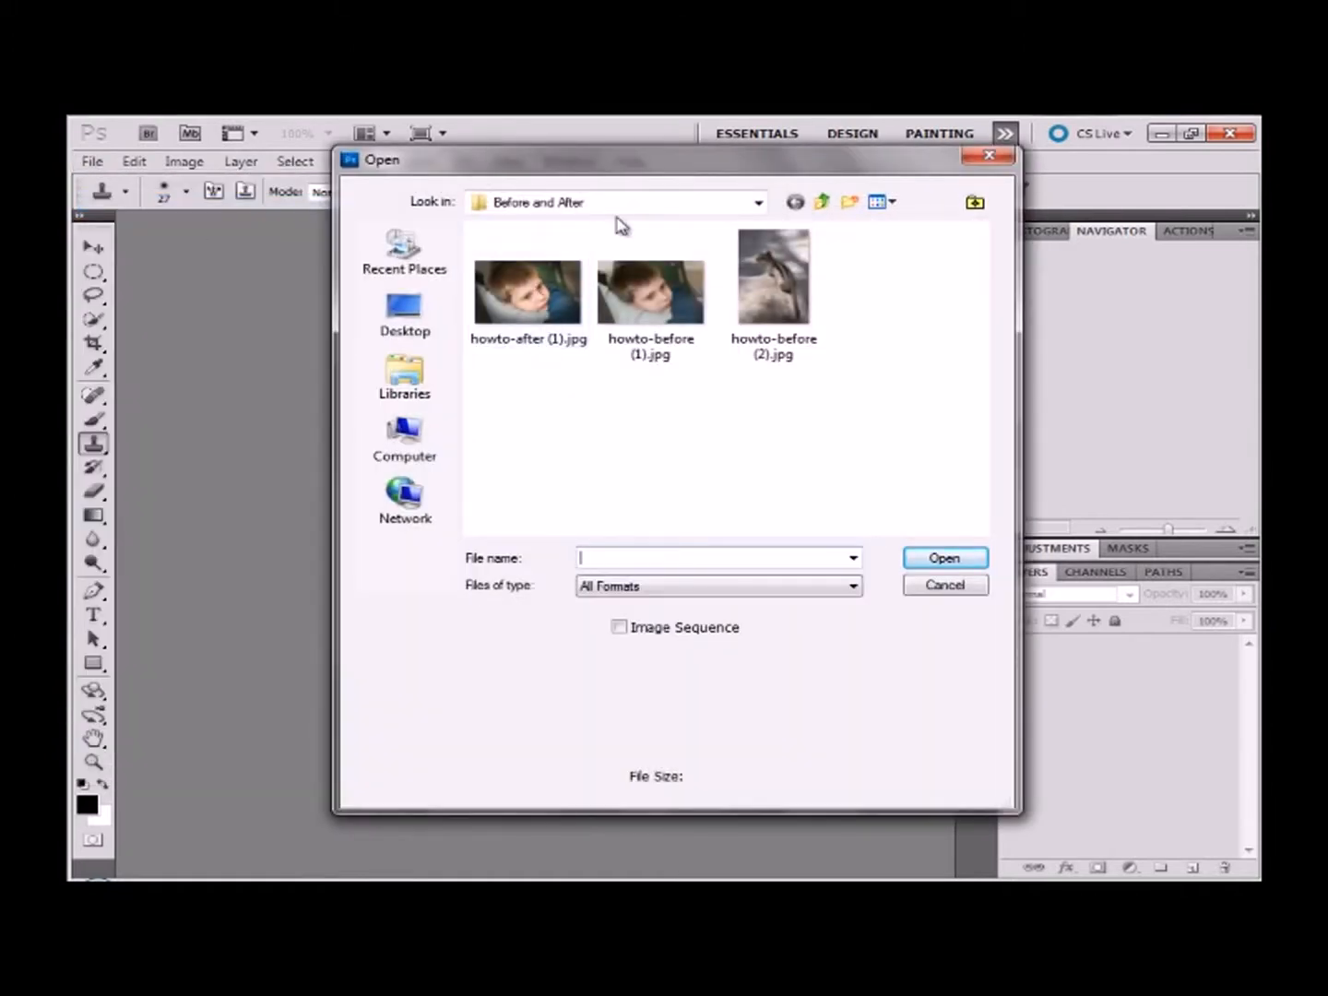
click(823, 203)
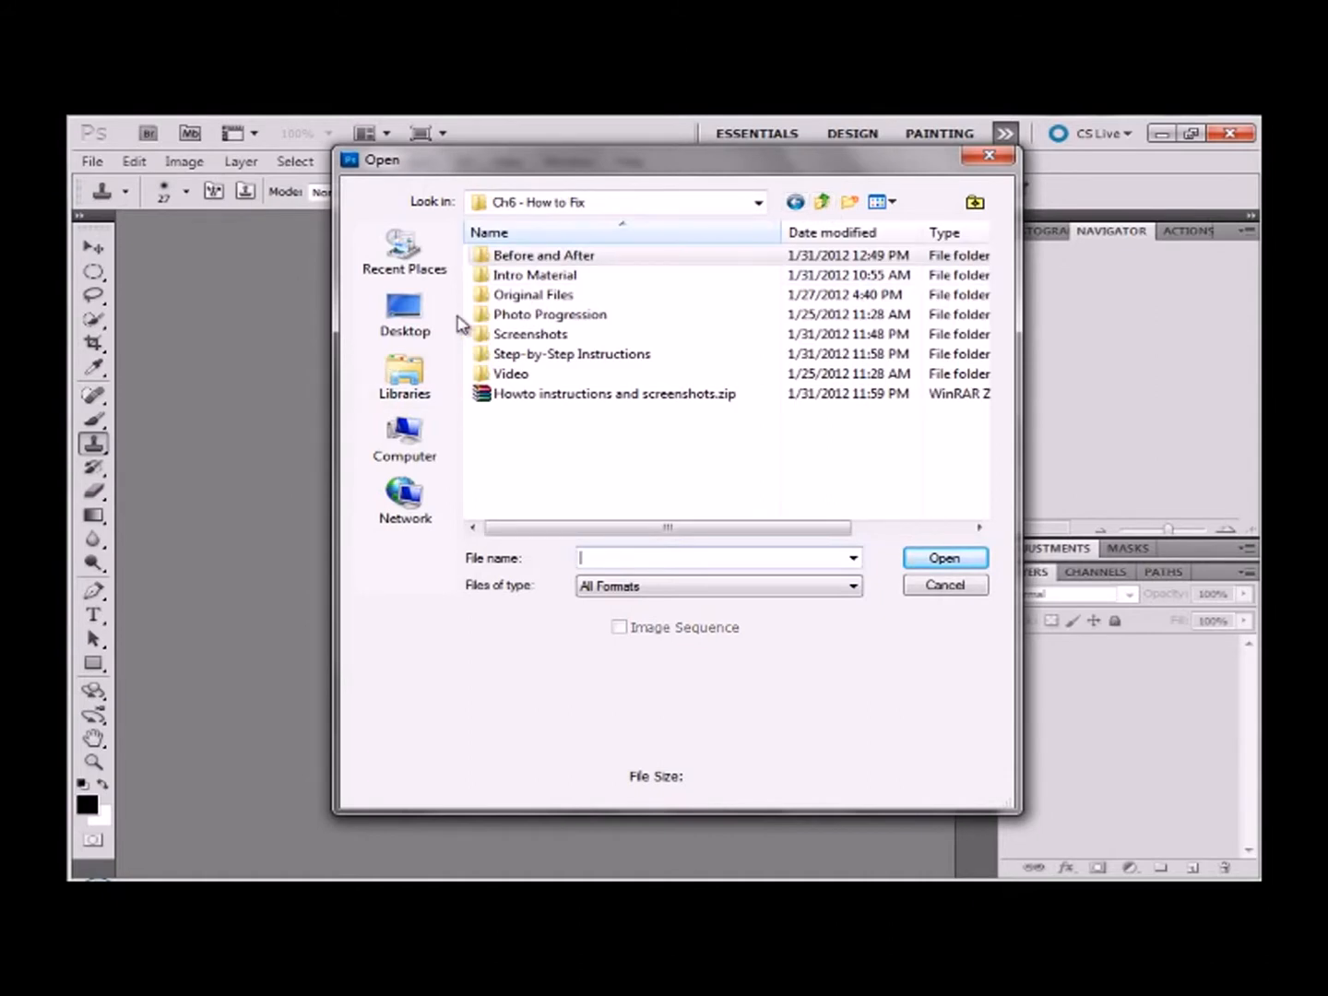
double_click(491, 295)
double_click(534, 276)
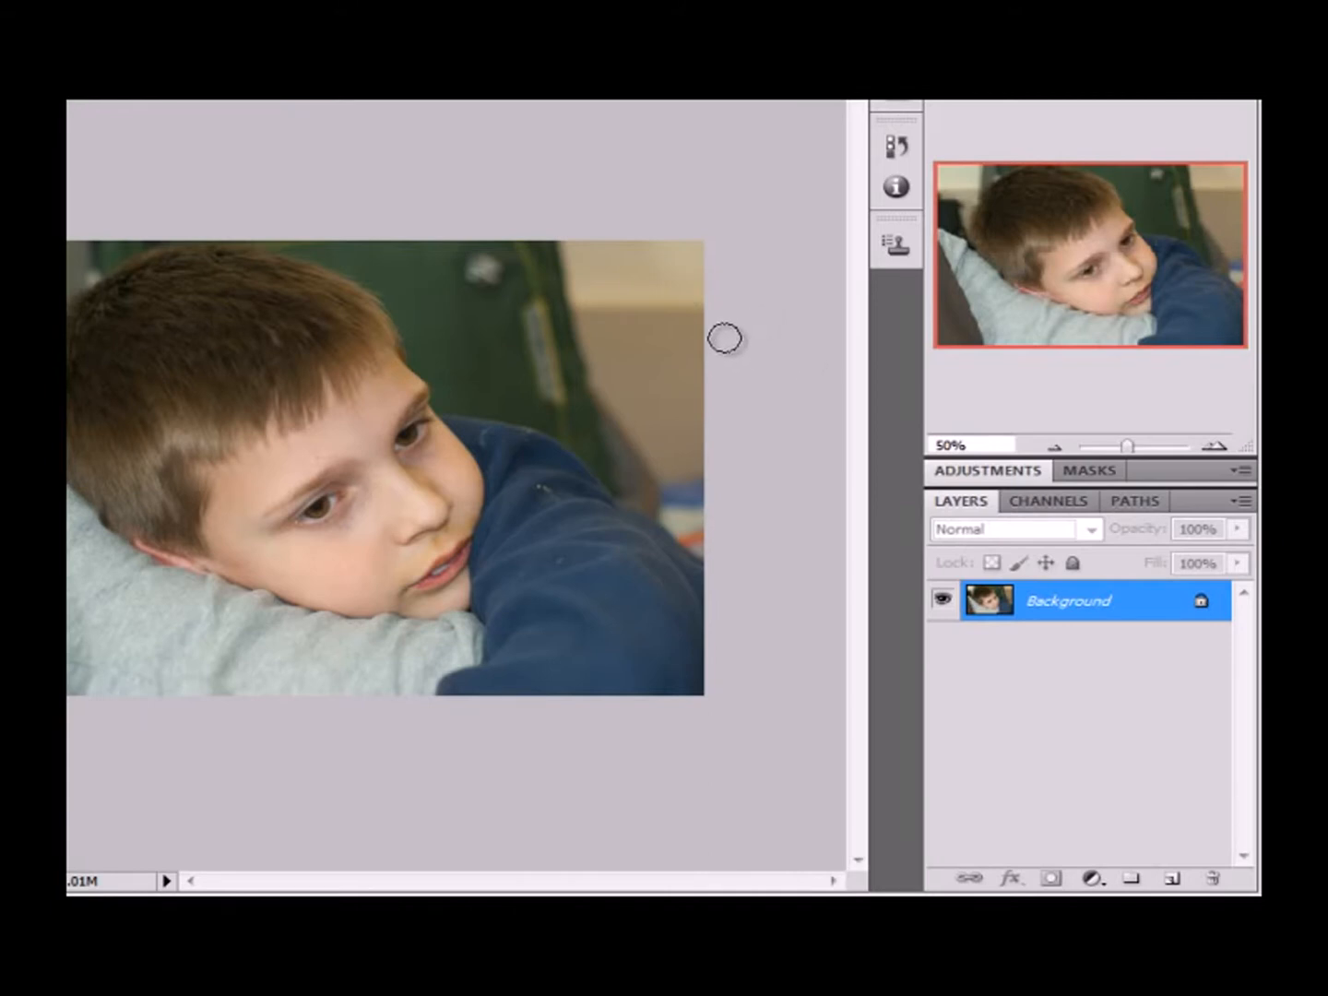
double_click(1079, 605)
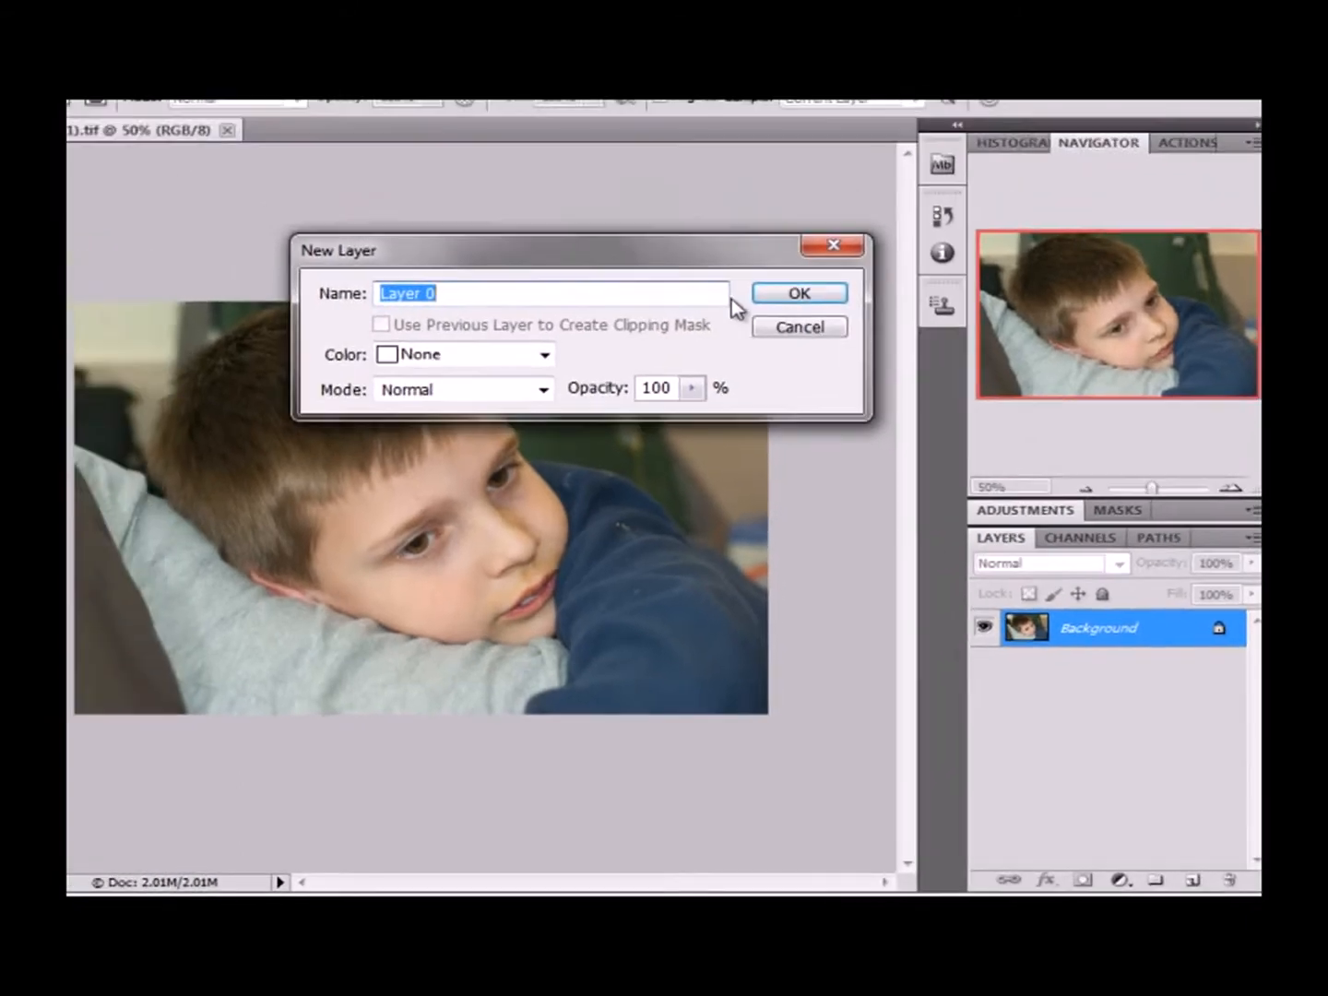
click(701, 229)
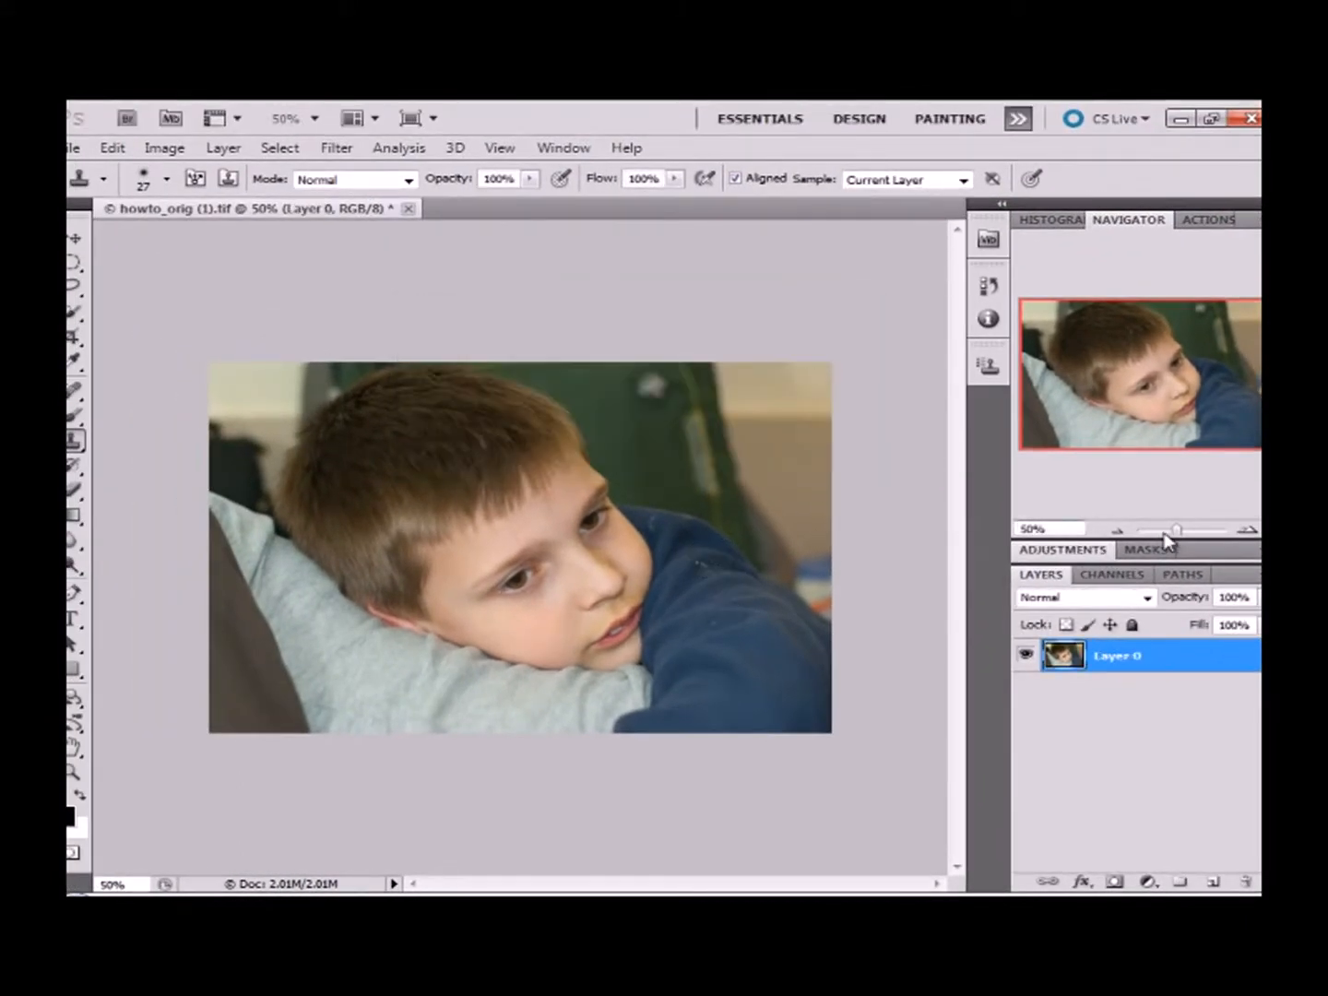
Try to remove the lint specks from the blue sleeve with the Clone Stamp, sampling clean fabric nearby
drag(1177, 535, 1182, 537)
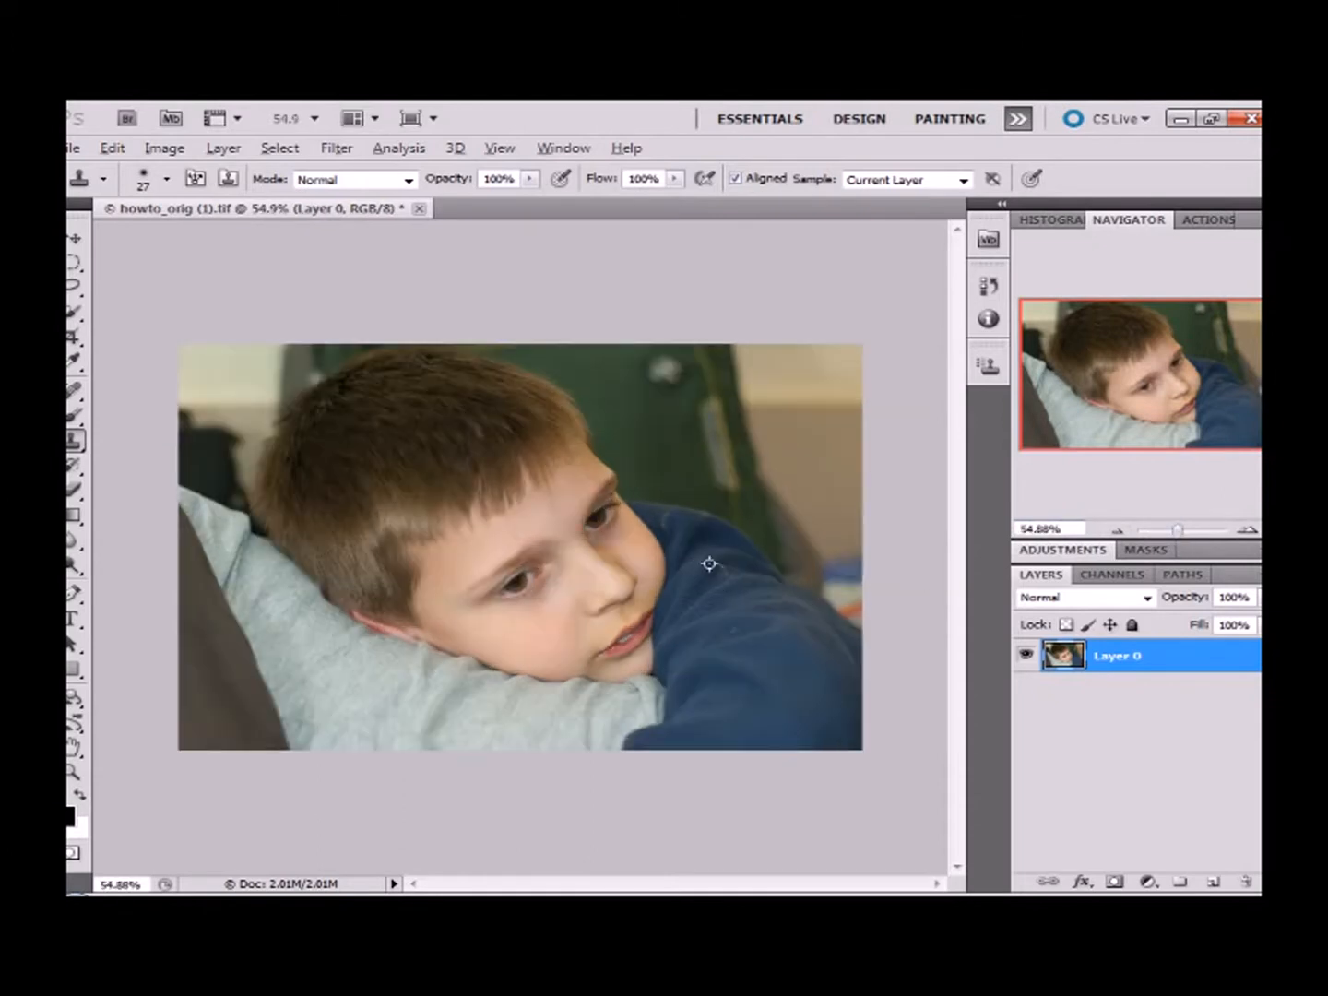
scroll(715, 566, up, 7)
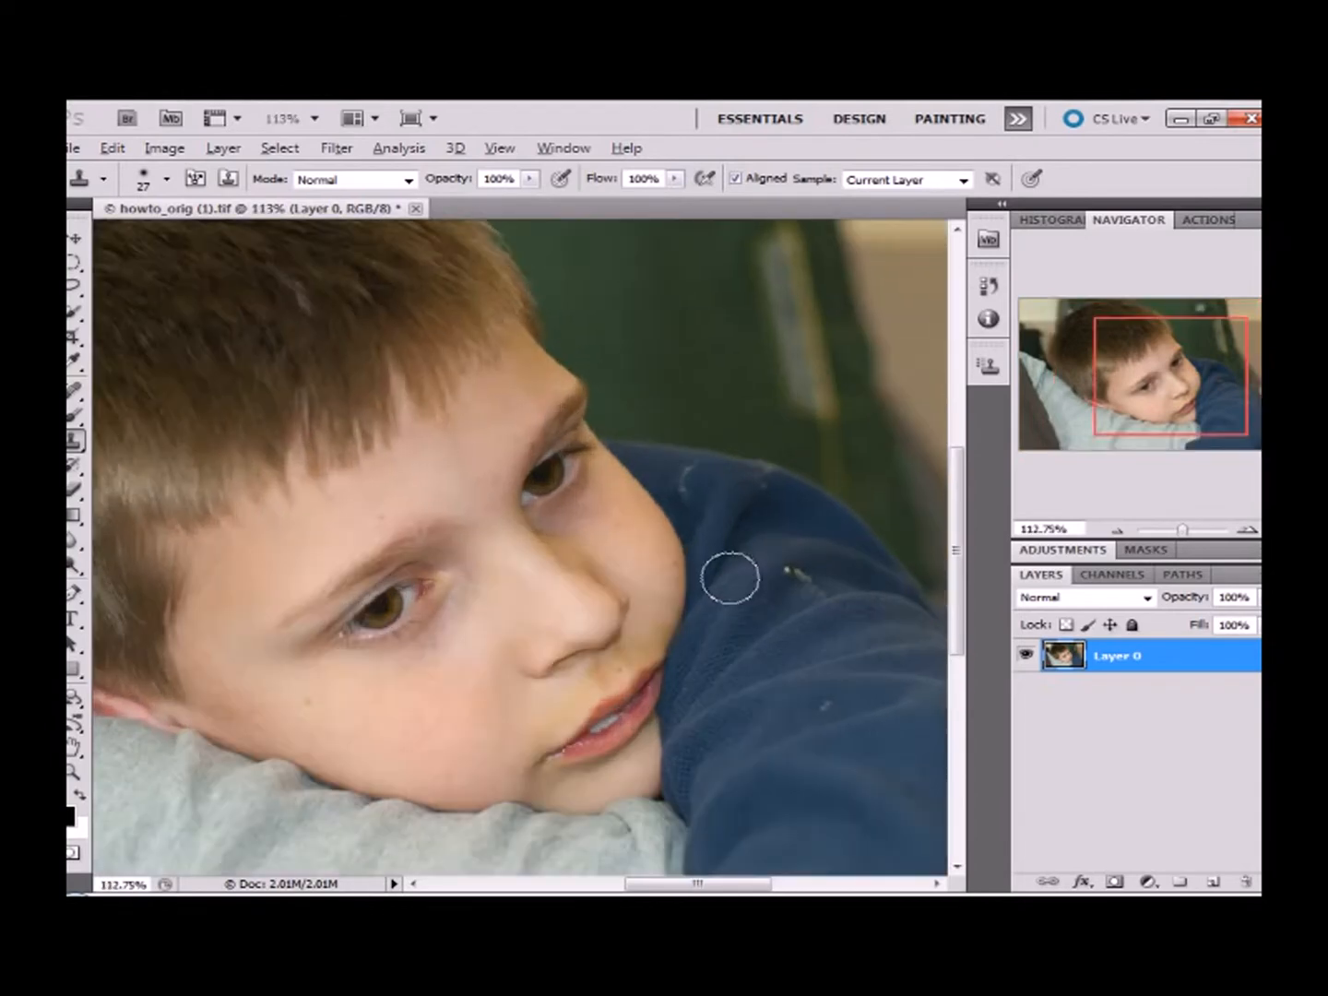
drag(672, 884, 697, 873)
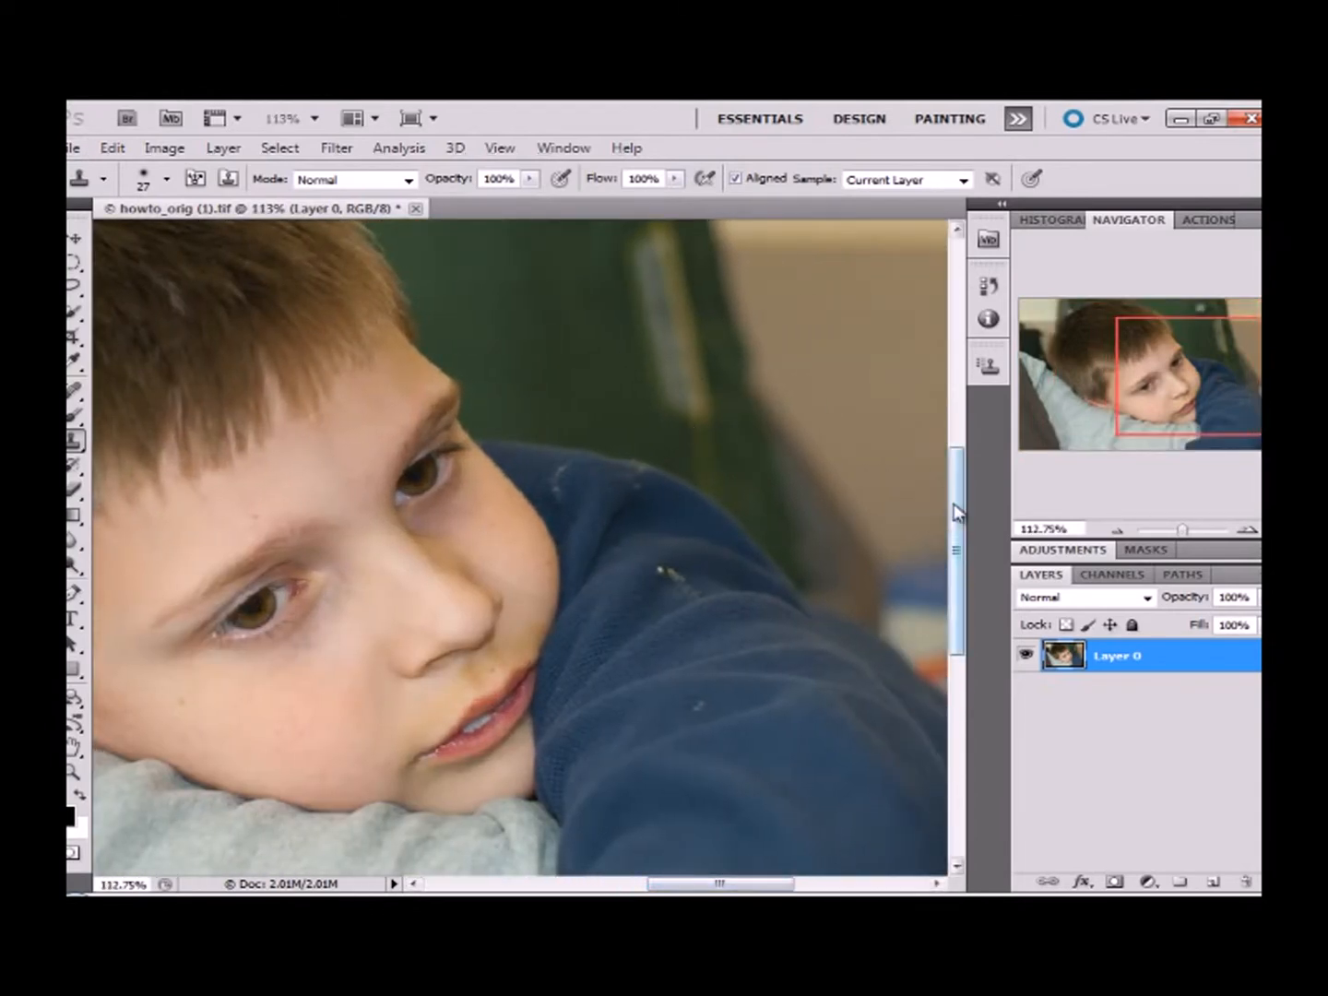
drag(959, 512, 960, 524)
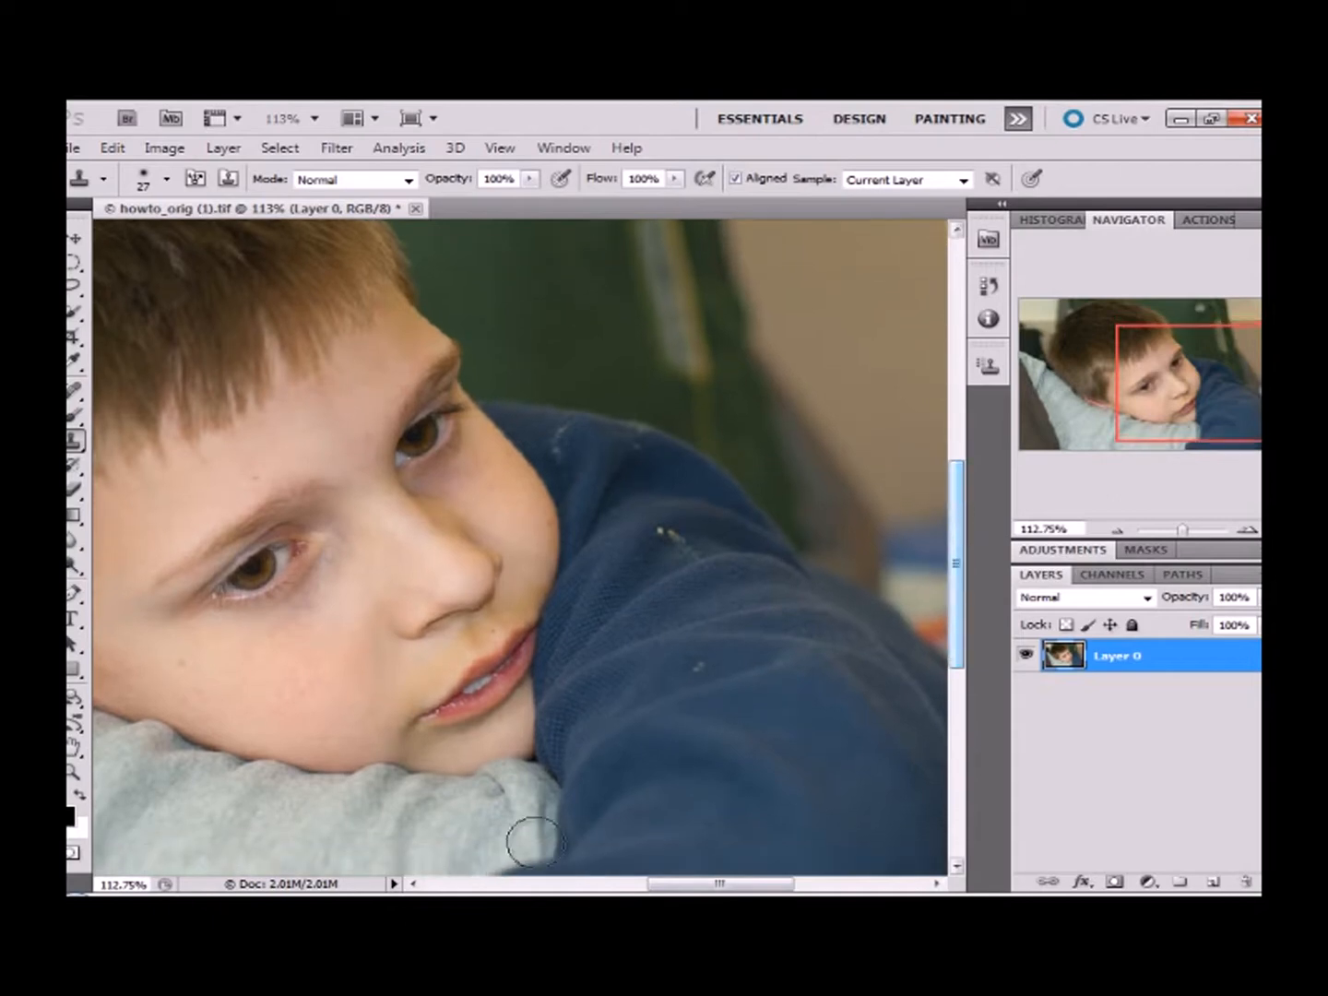
drag(647, 884, 670, 884)
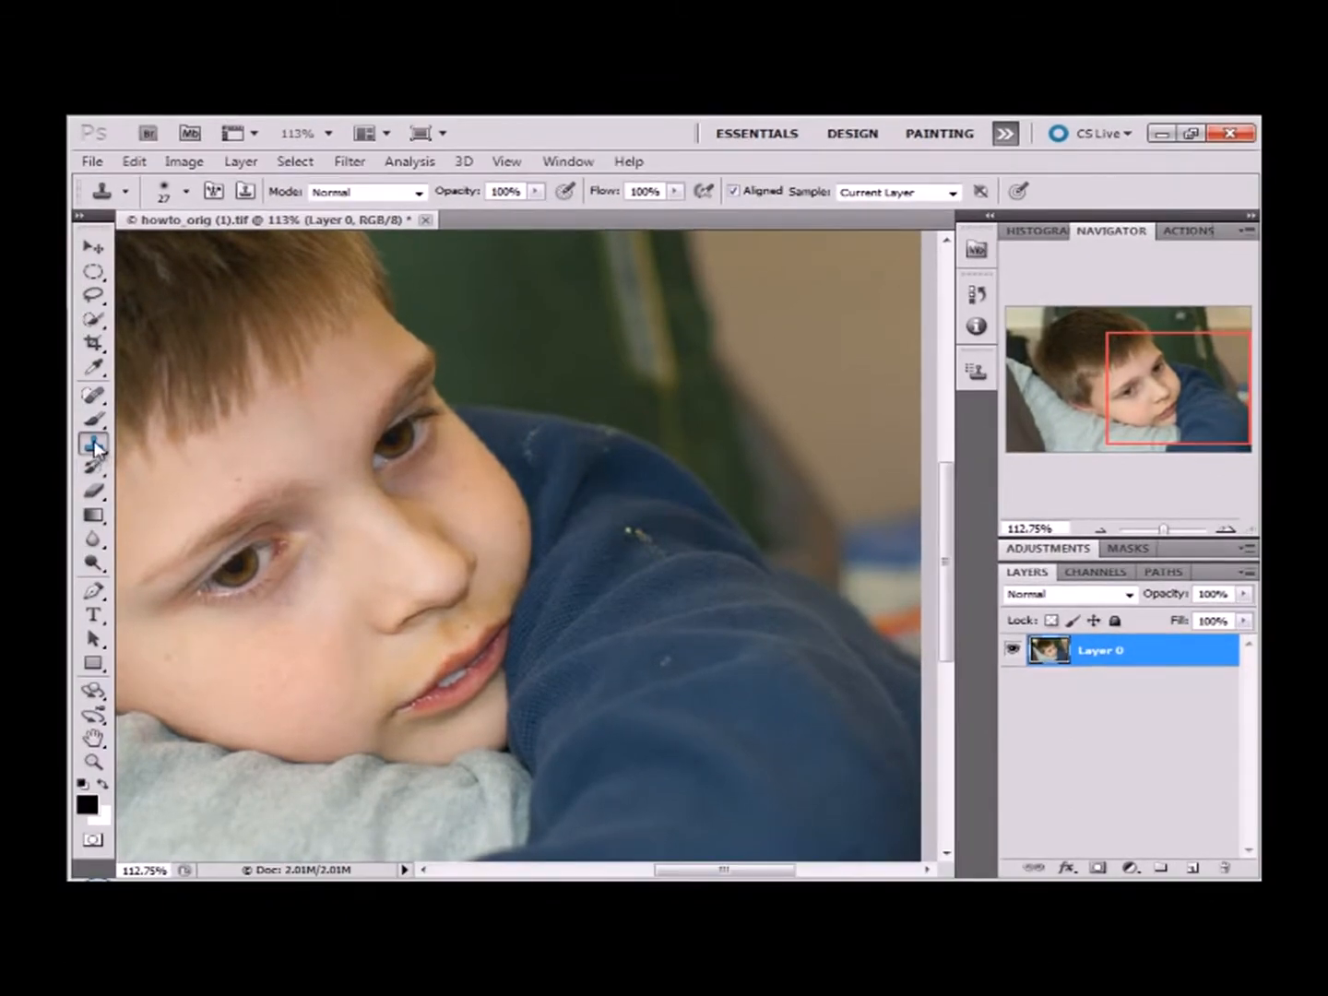
alt+click(569, 451)
drag(544, 426, 535, 448)
alt+click(715, 644)
drag(675, 657, 668, 657)
drag(623, 532, 654, 554)
alt+click(721, 645)
drag(664, 660, 676, 664)
alt+click(729, 649)
mouse_move(683, 644)
mouse_down()
mouse_move(662, 663)
mouse_move(670, 655)
mouse_up()
Start a Shadows/Highlights adjustment on the photo with Shadows Amount 5% and Shadows Tonal Width 18%
scroll(640, 536, down, 2)
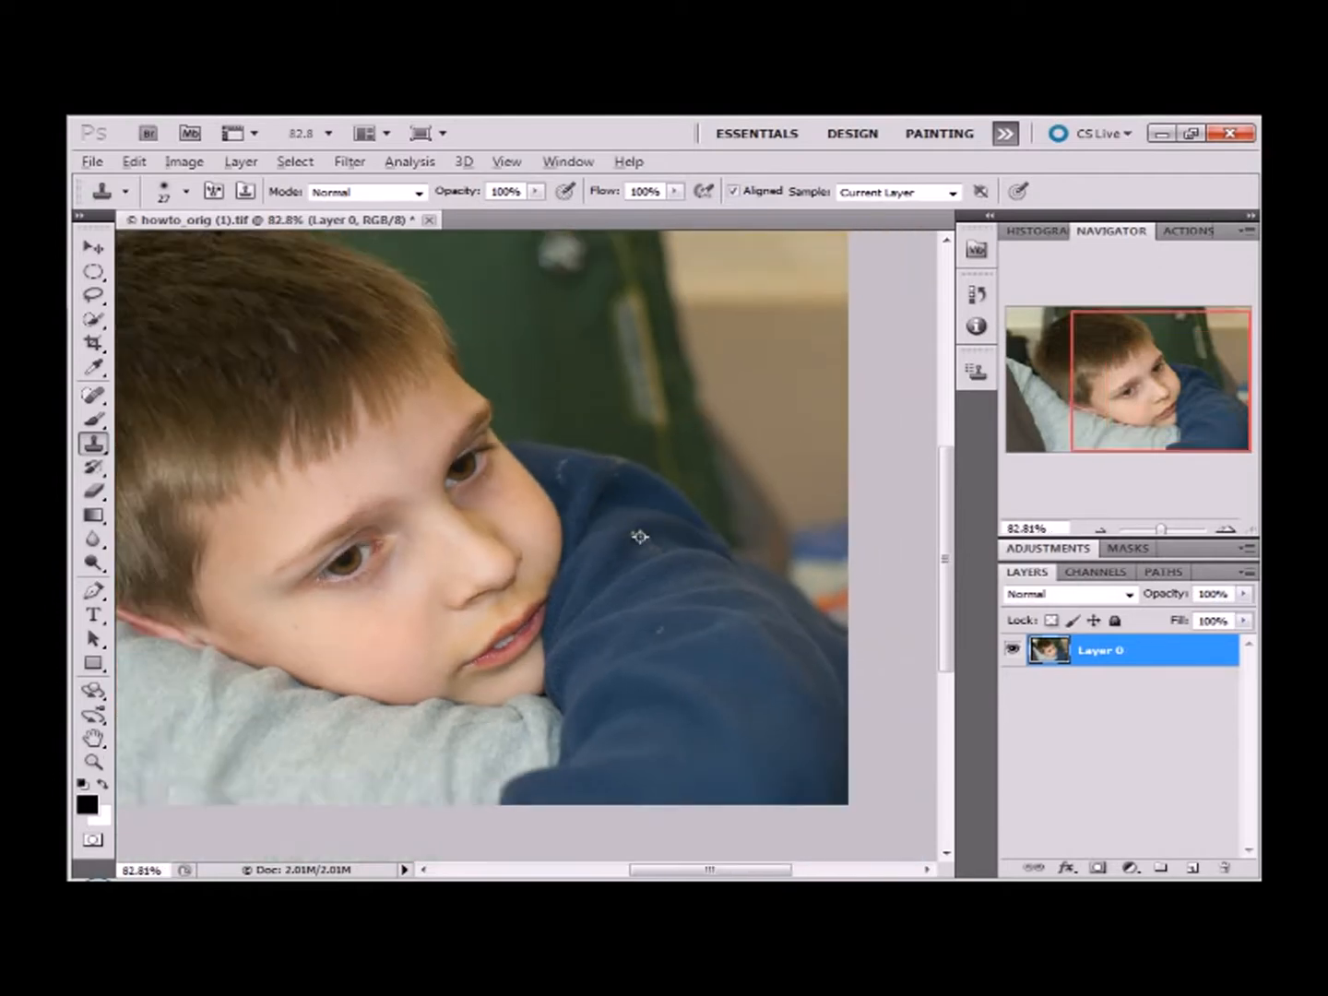
scroll(641, 536, down, 1)
scroll(640, 536, down, 1)
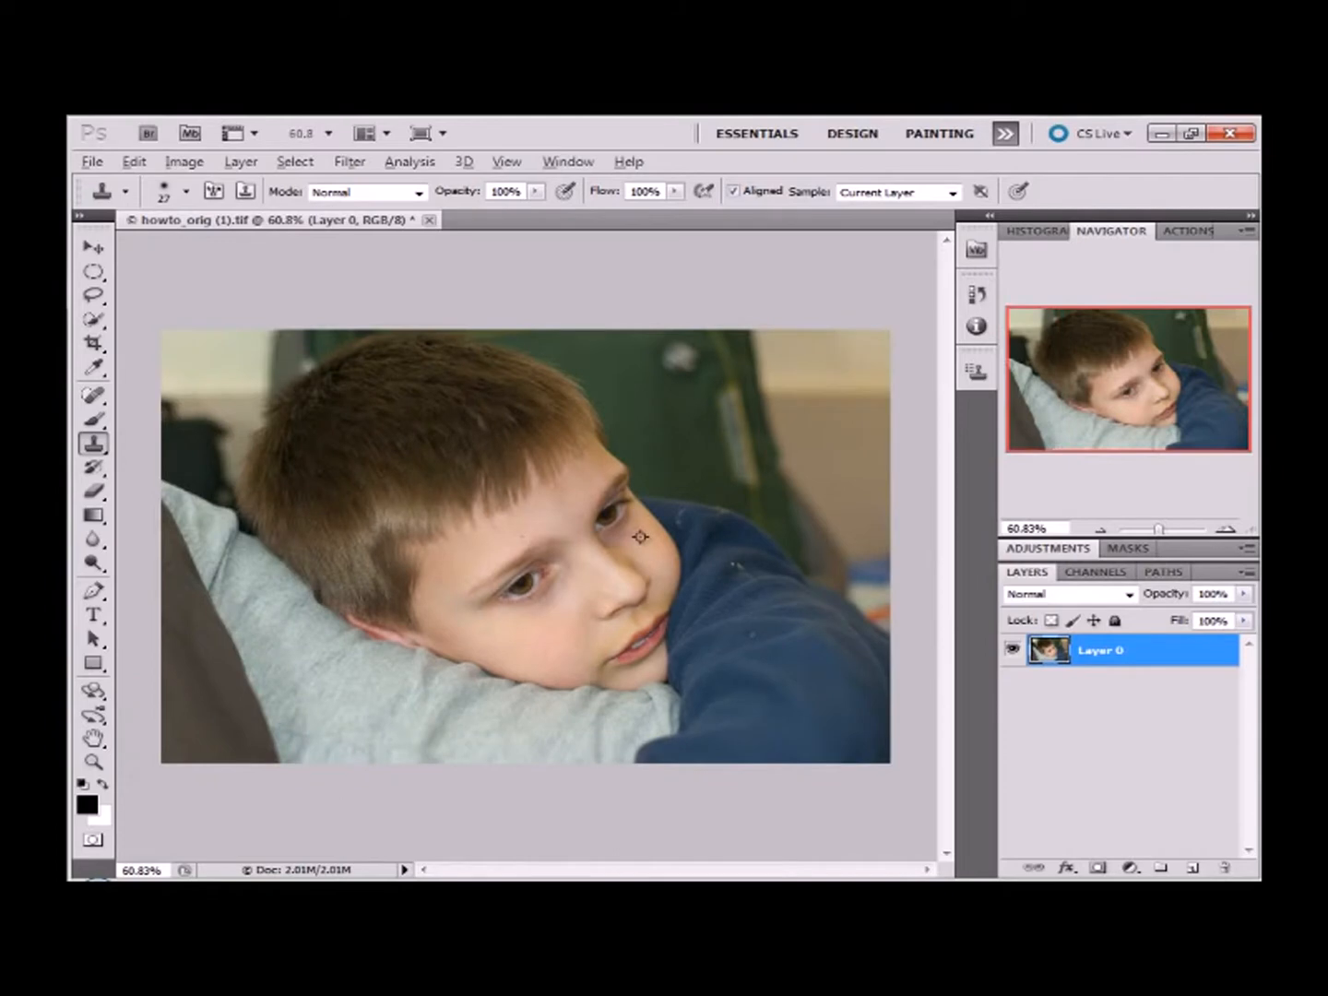
scroll(641, 536, up, 1)
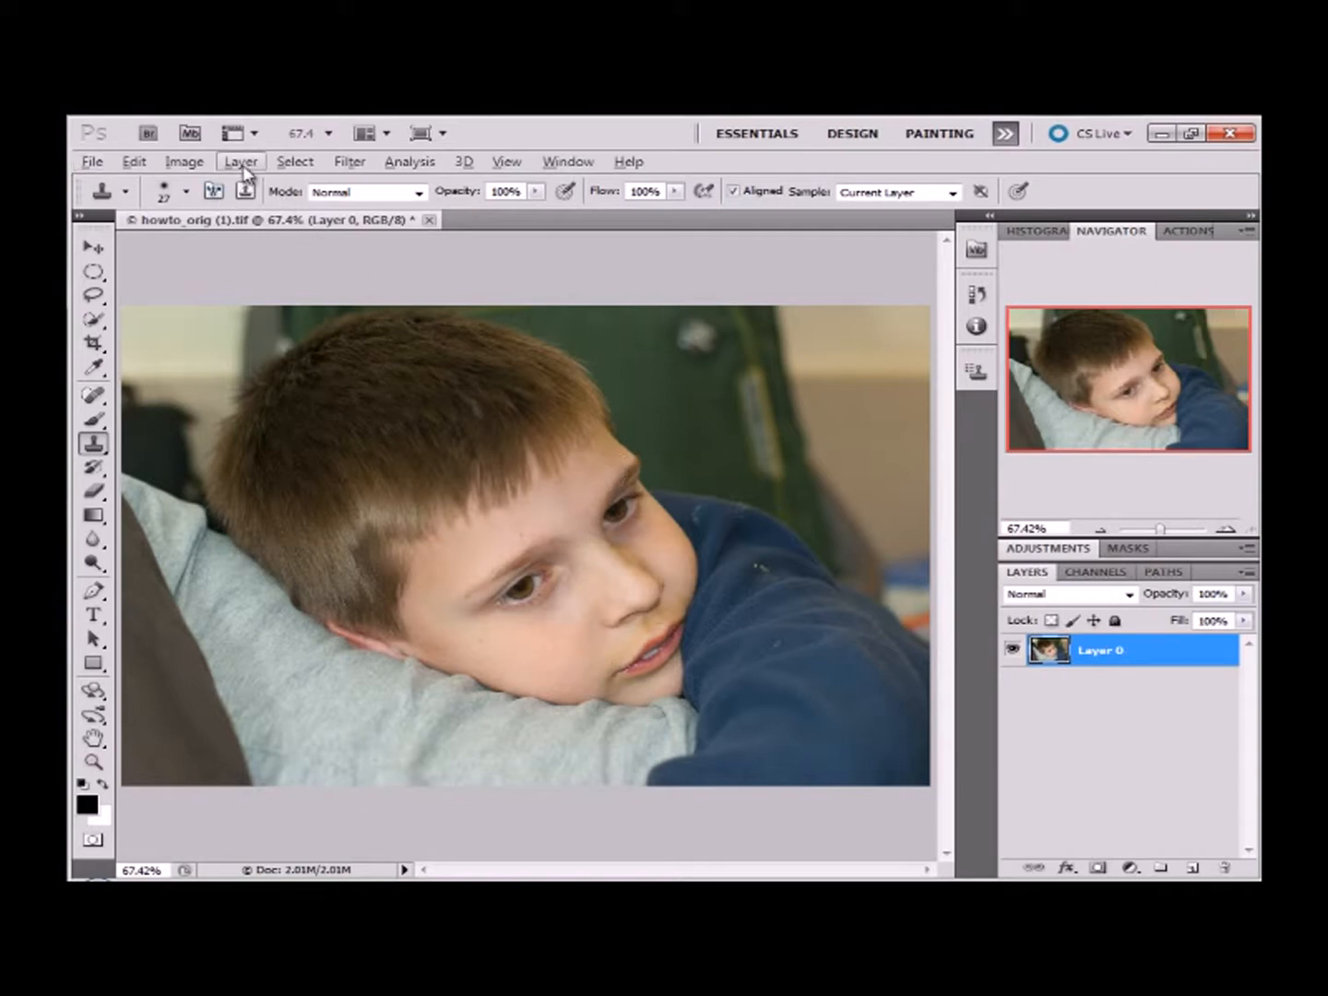
click(193, 167)
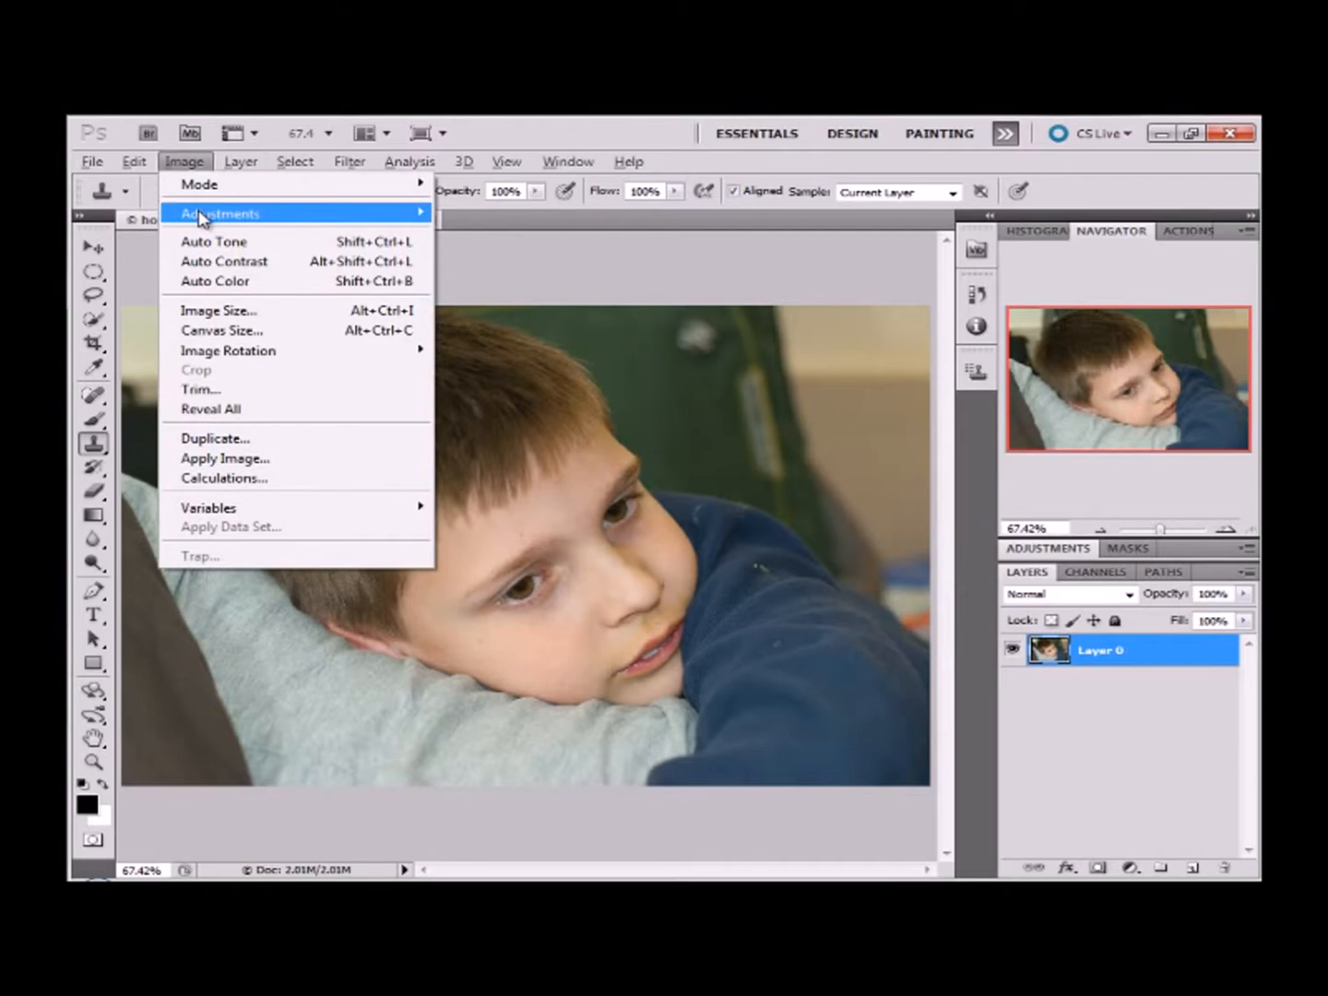
mouse_move(200, 216)
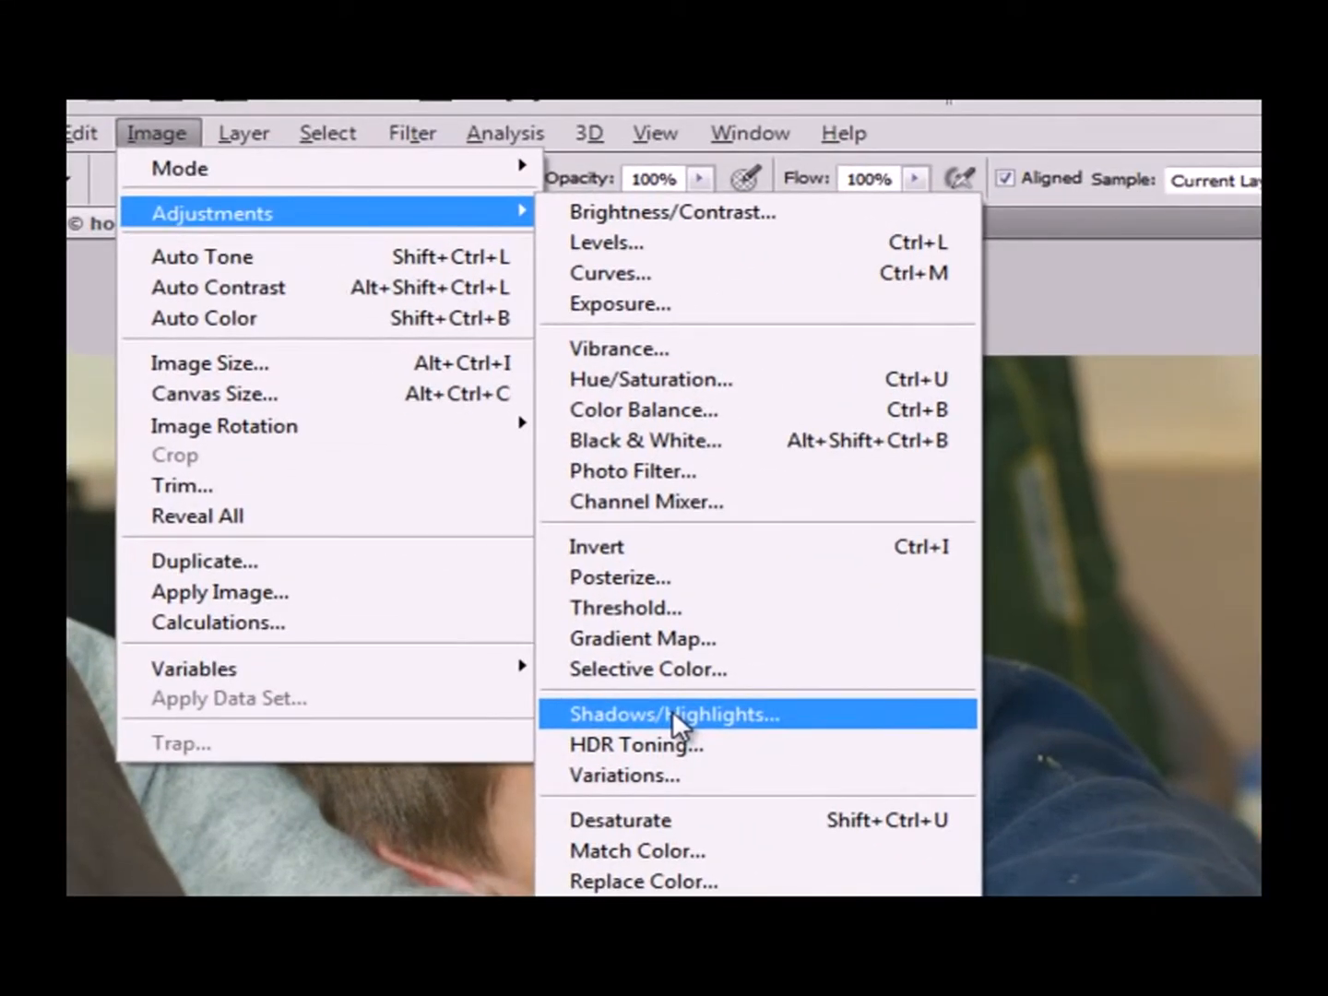
click(572, 598)
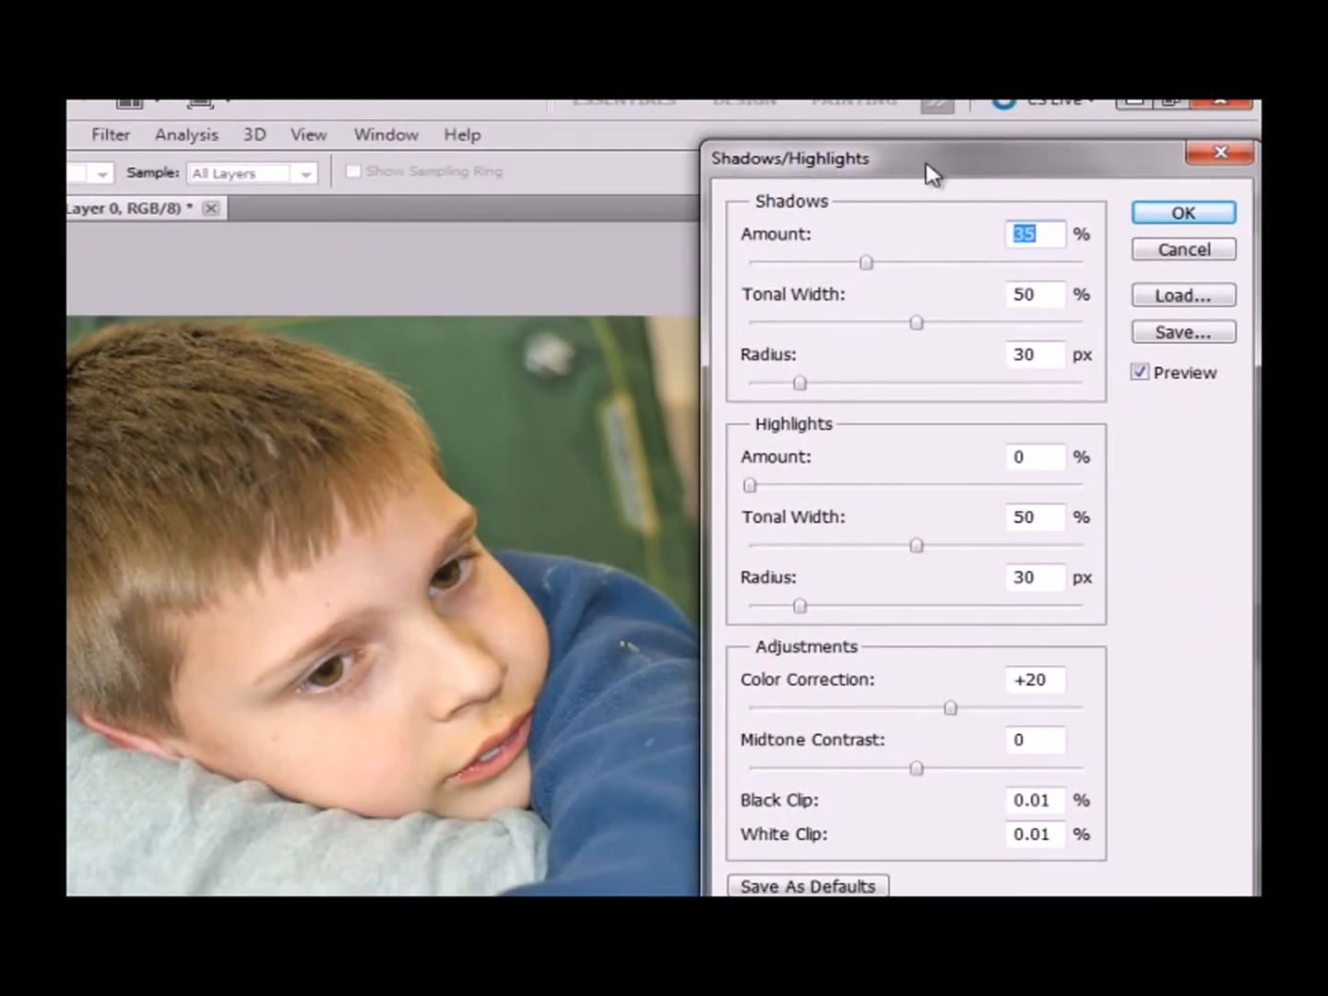
drag(932, 174, 922, 128)
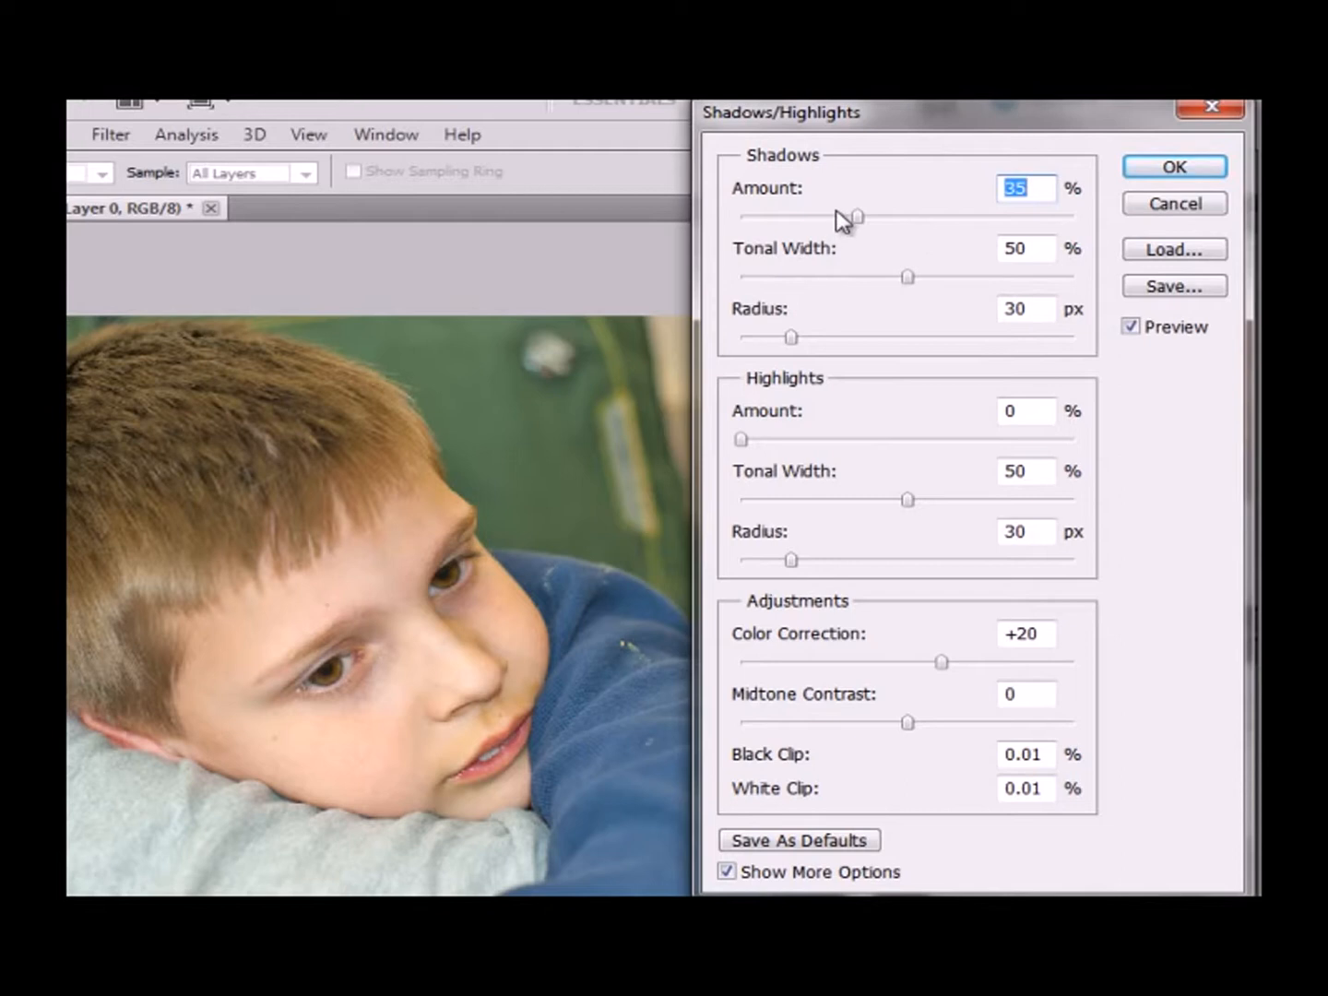
drag(832, 222, 758, 220)
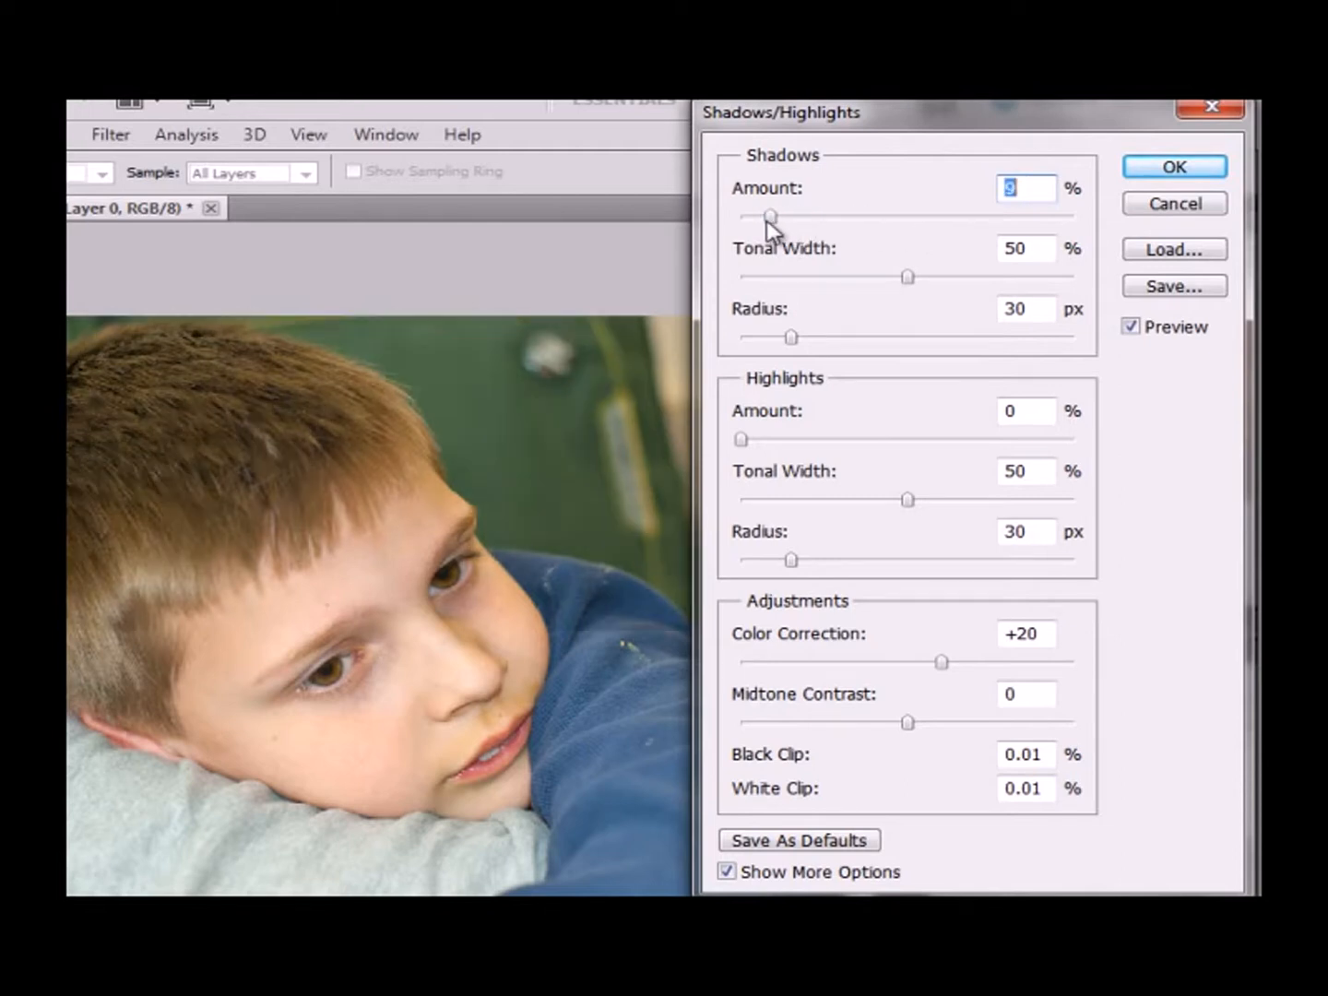
drag(908, 277, 801, 288)
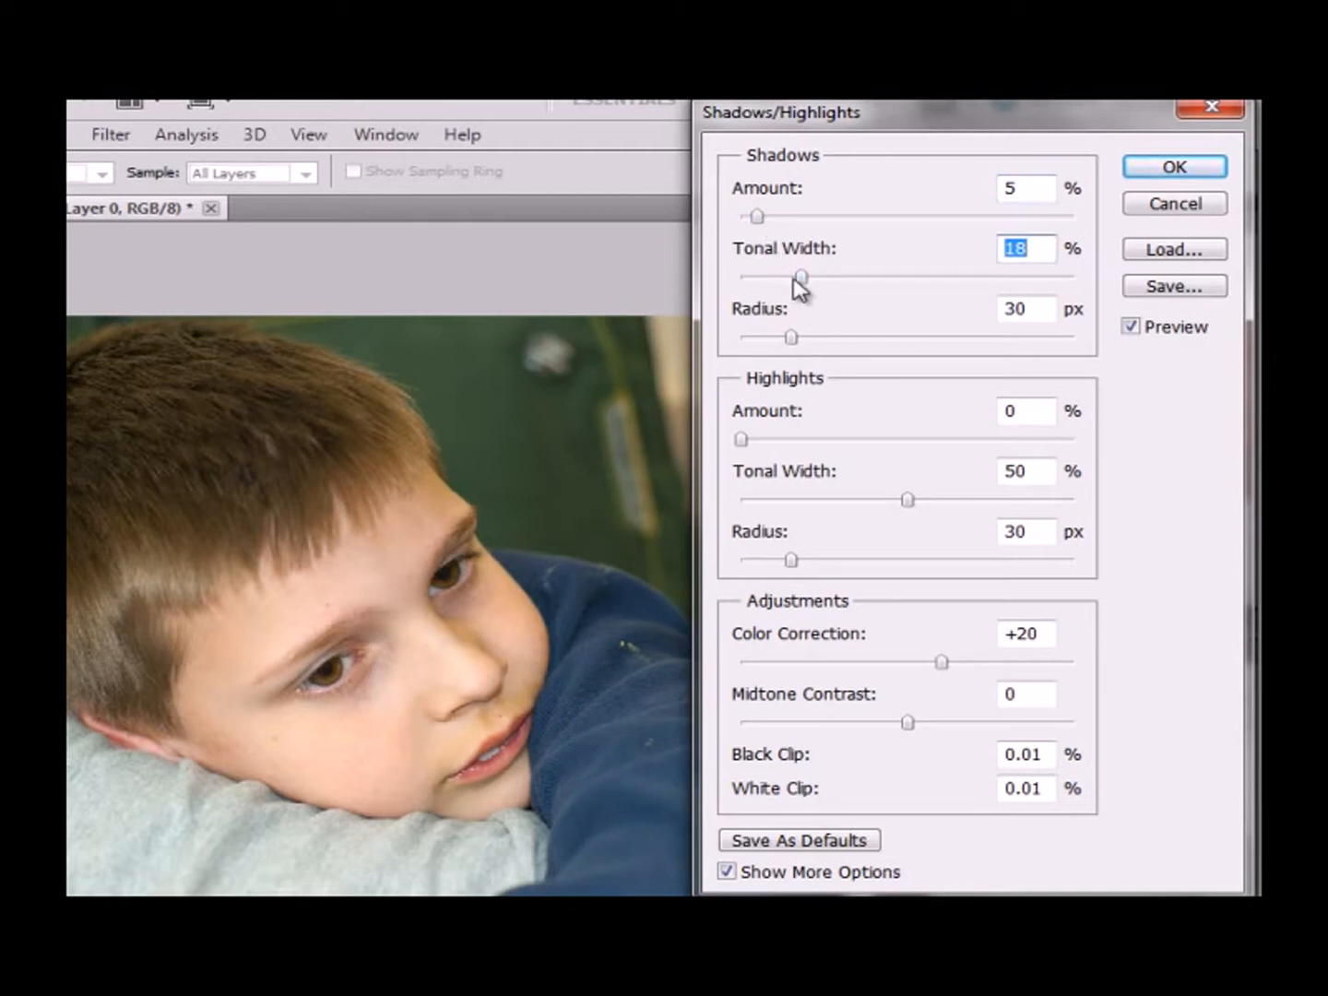
Refine the Shadows settings to Amount 13%, Tonal Width 17% and Radius 77 px, with the extended options shown
click(727, 872)
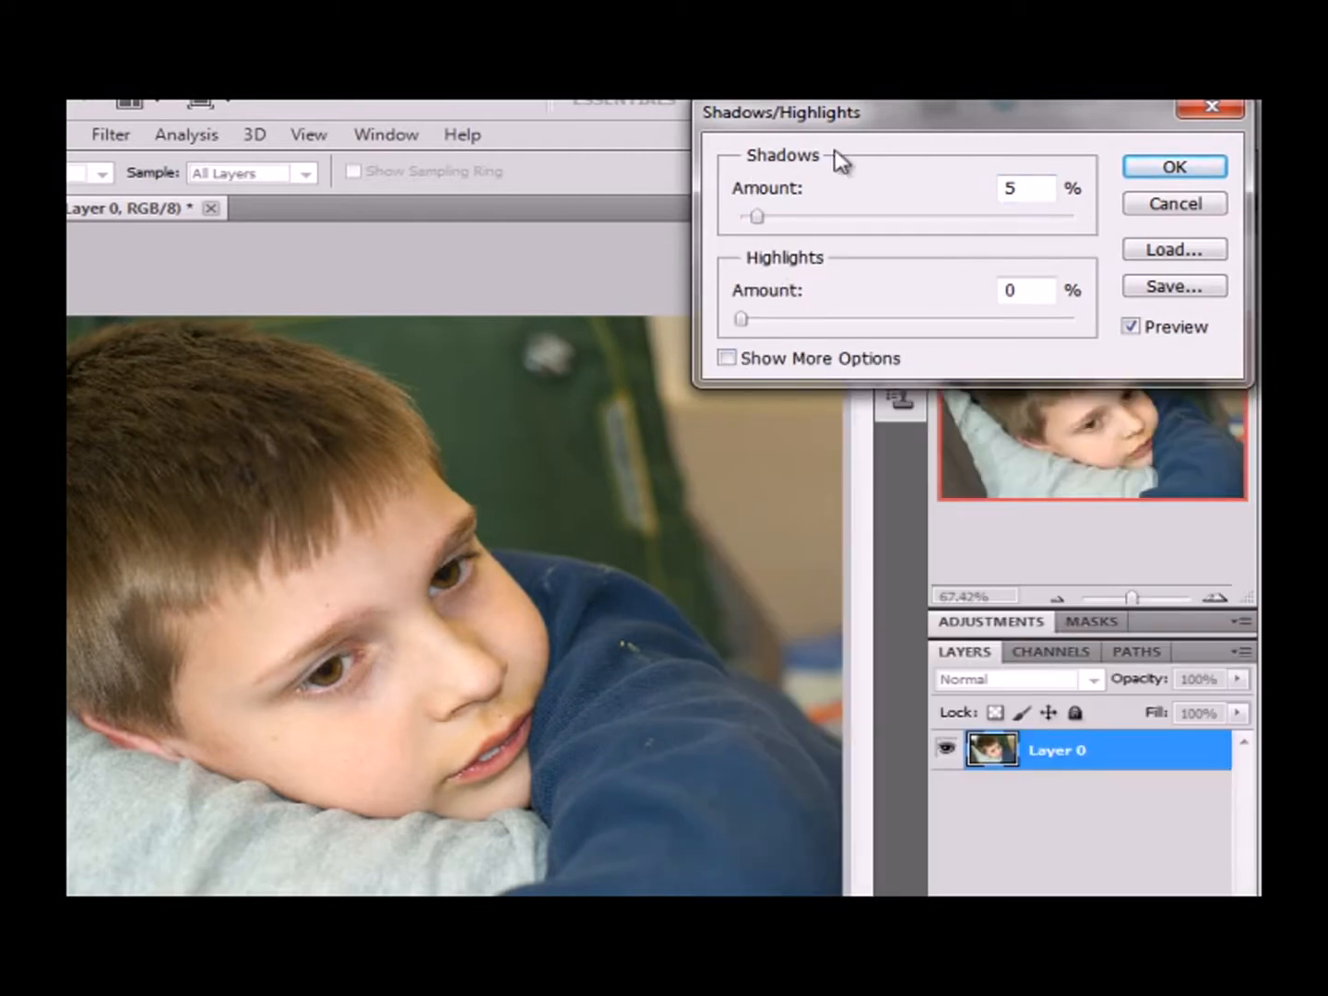
click(727, 359)
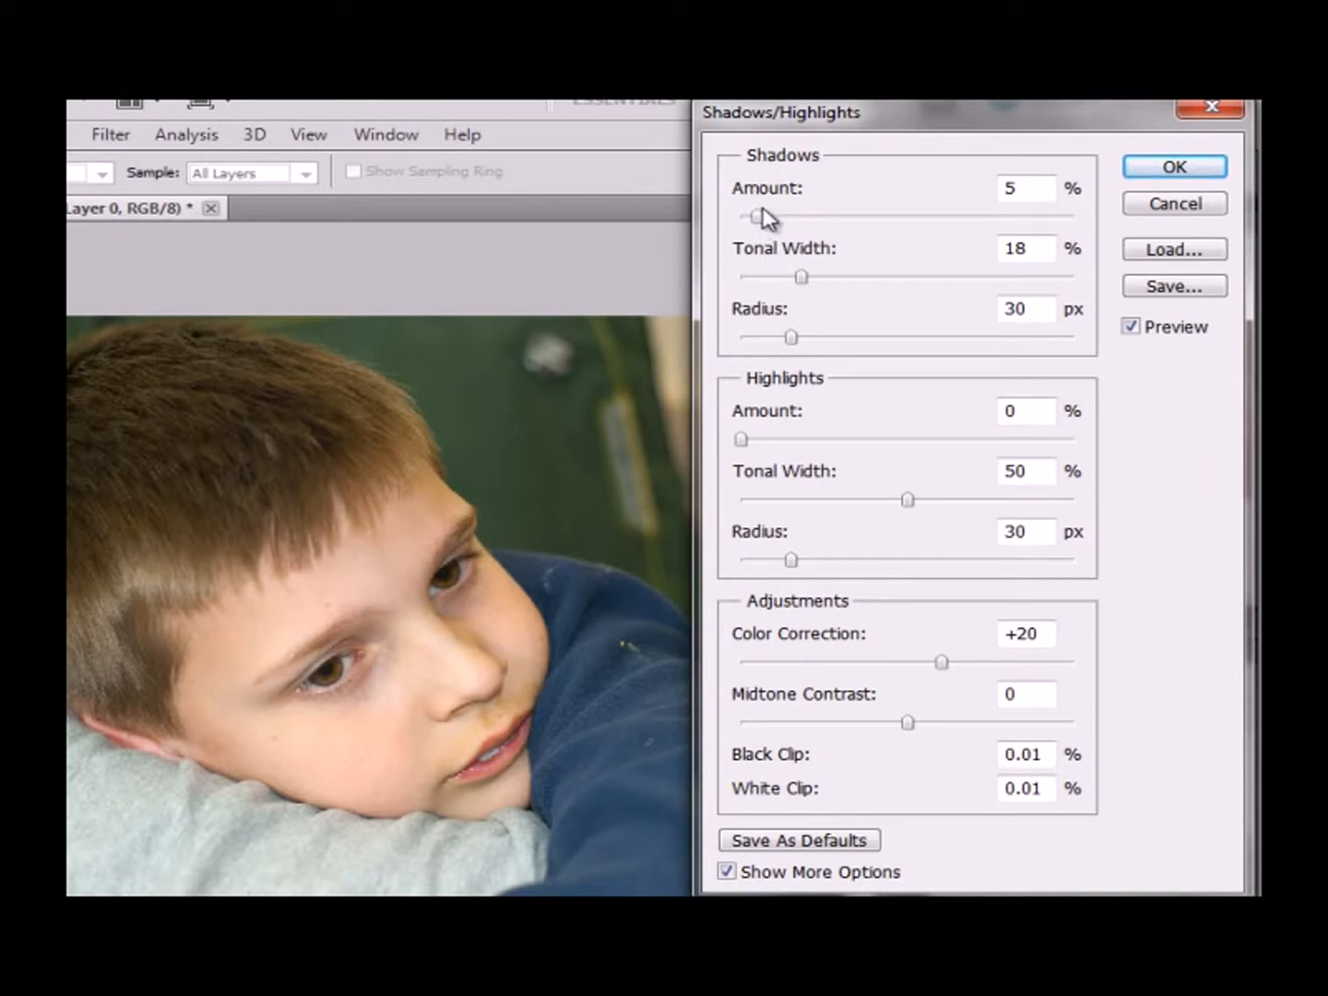
drag(753, 212, 805, 211)
drag(802, 276, 791, 222)
click(794, 278)
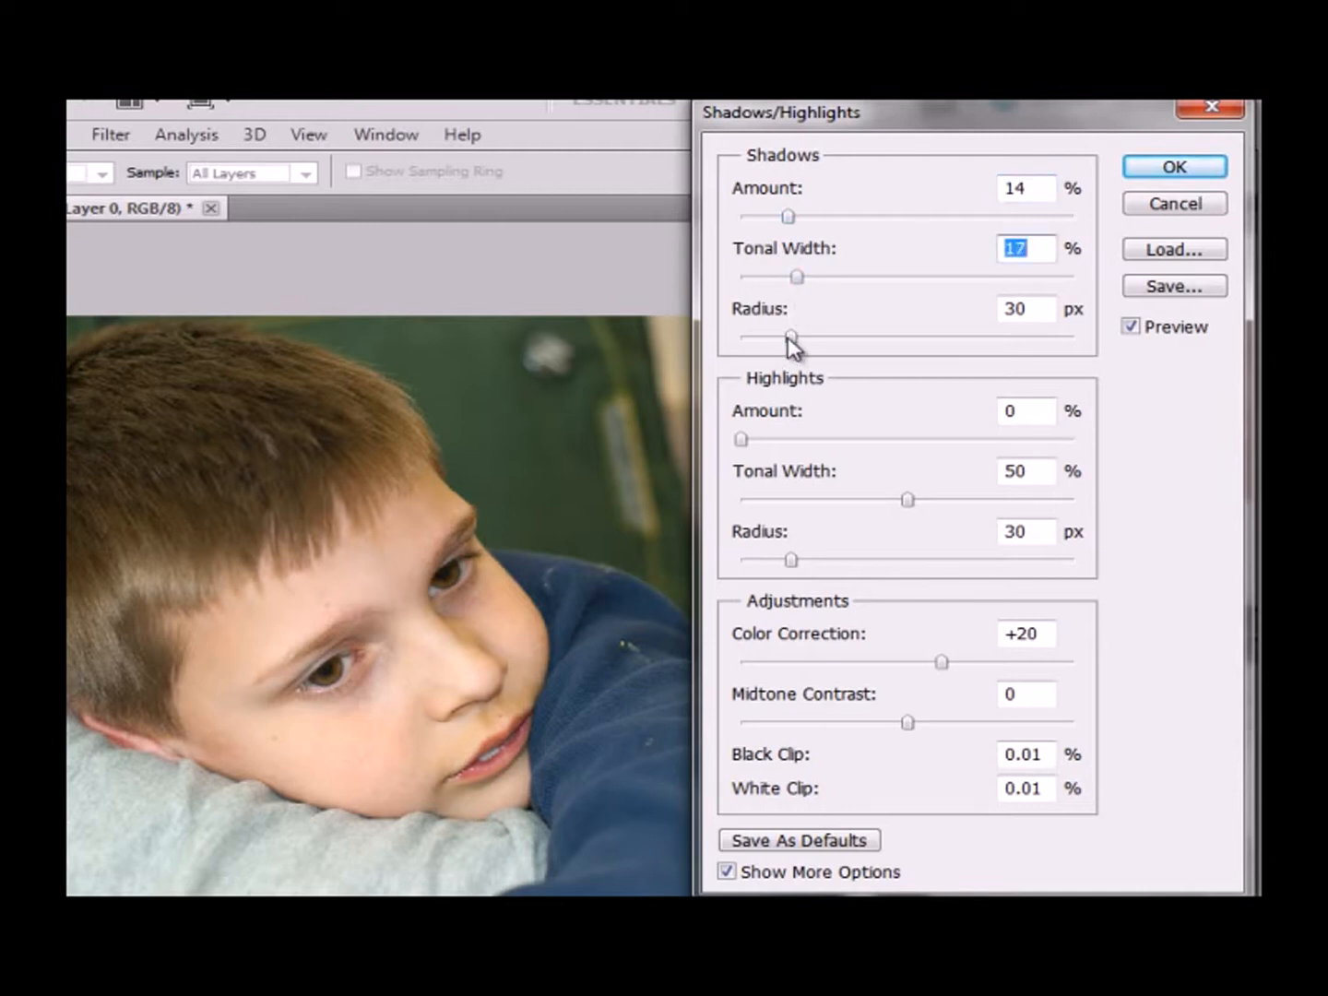
drag(790, 338, 871, 343)
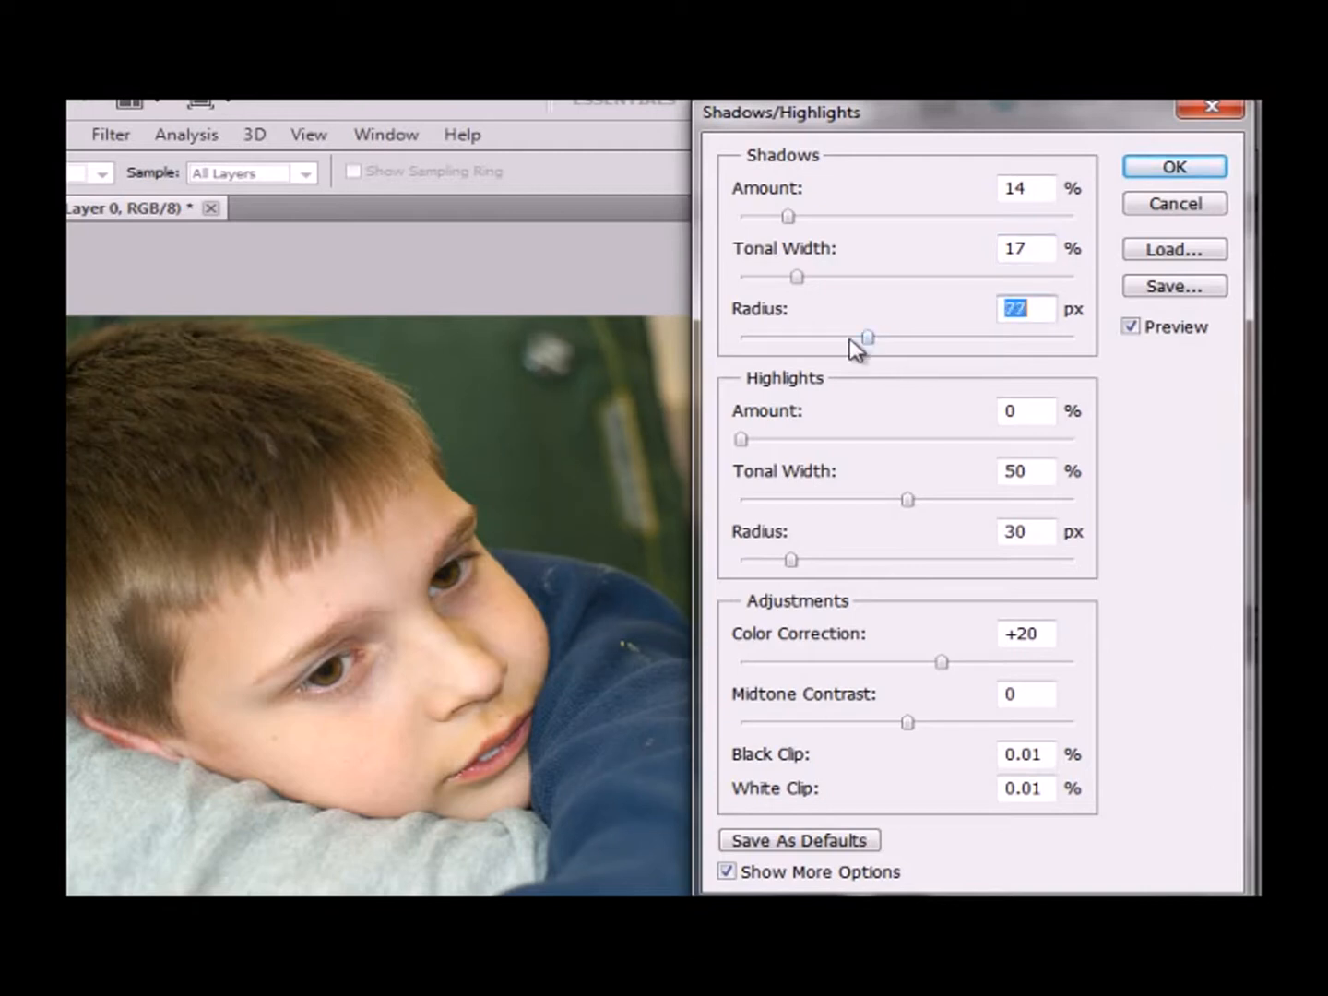
drag(787, 222, 783, 218)
Set the Highlights to Amount 15%, Tonal Width 37% and Radius 80 px
drag(744, 440, 798, 451)
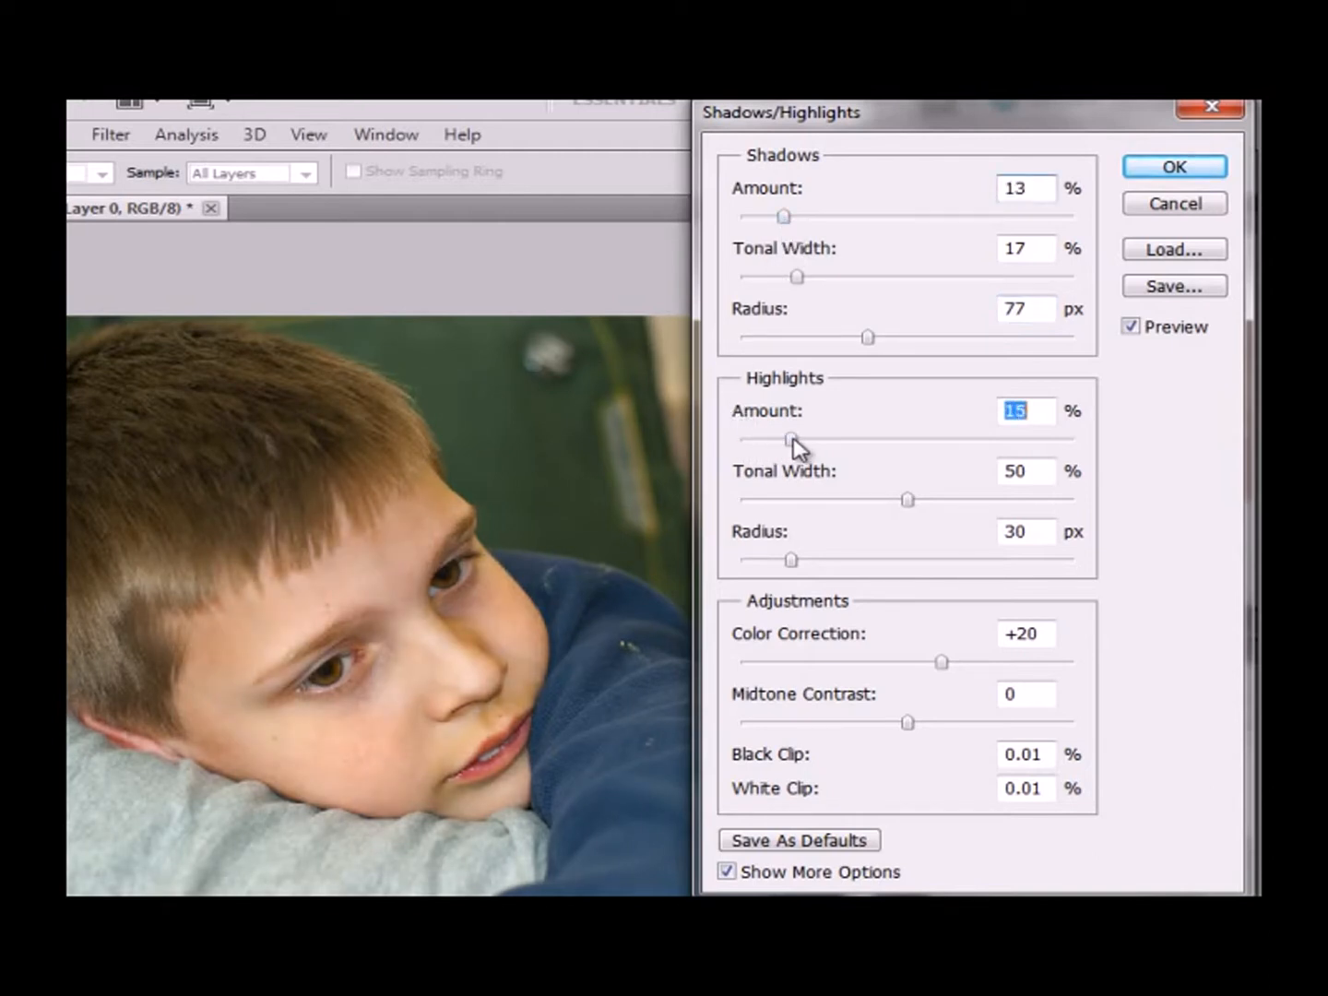
drag(906, 503, 865, 503)
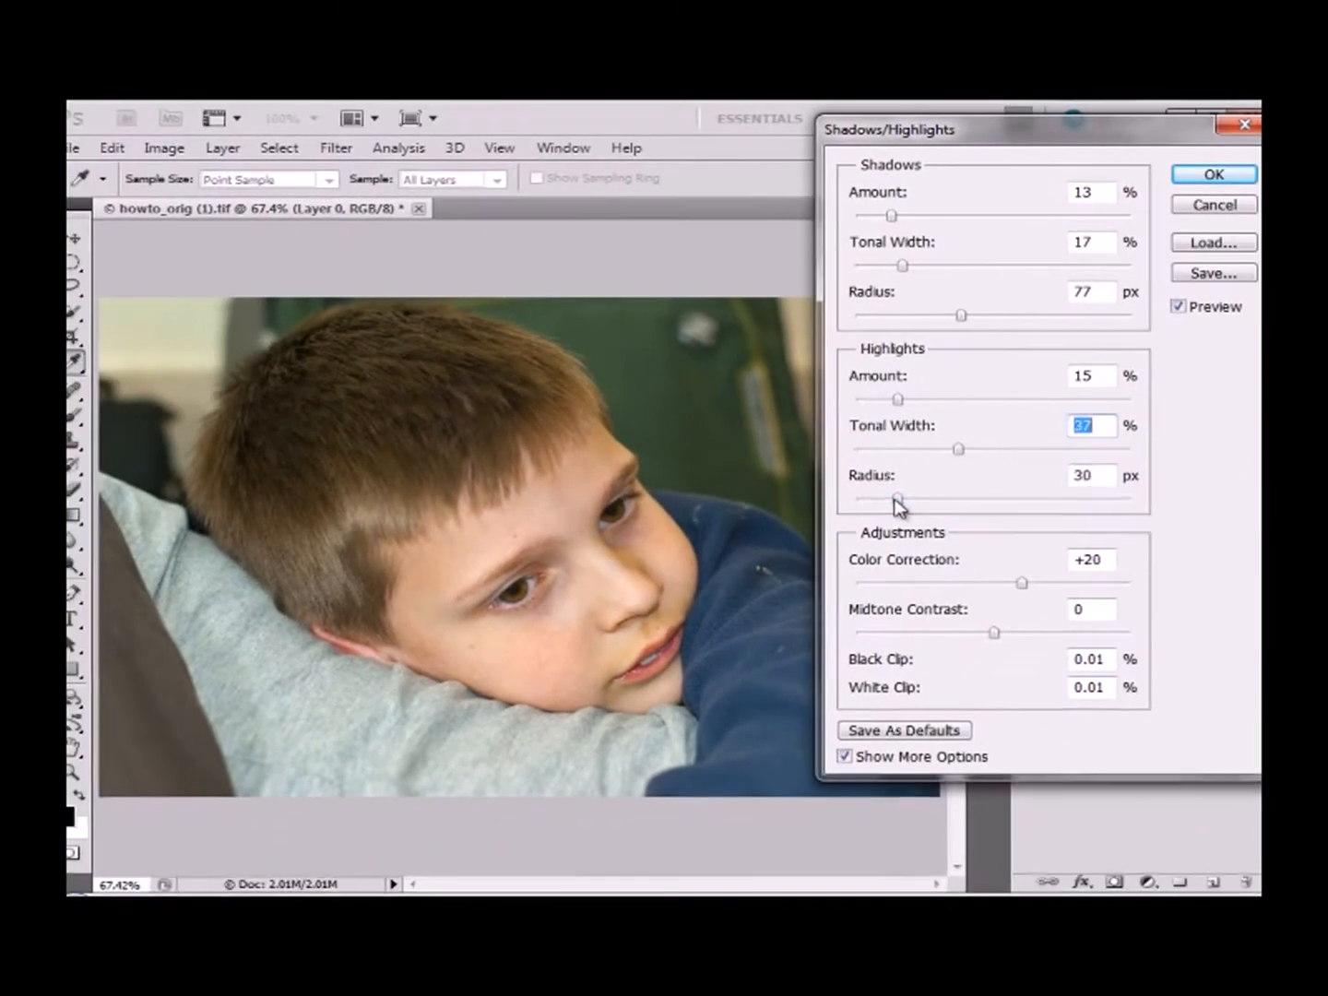
drag(790, 560, 841, 568)
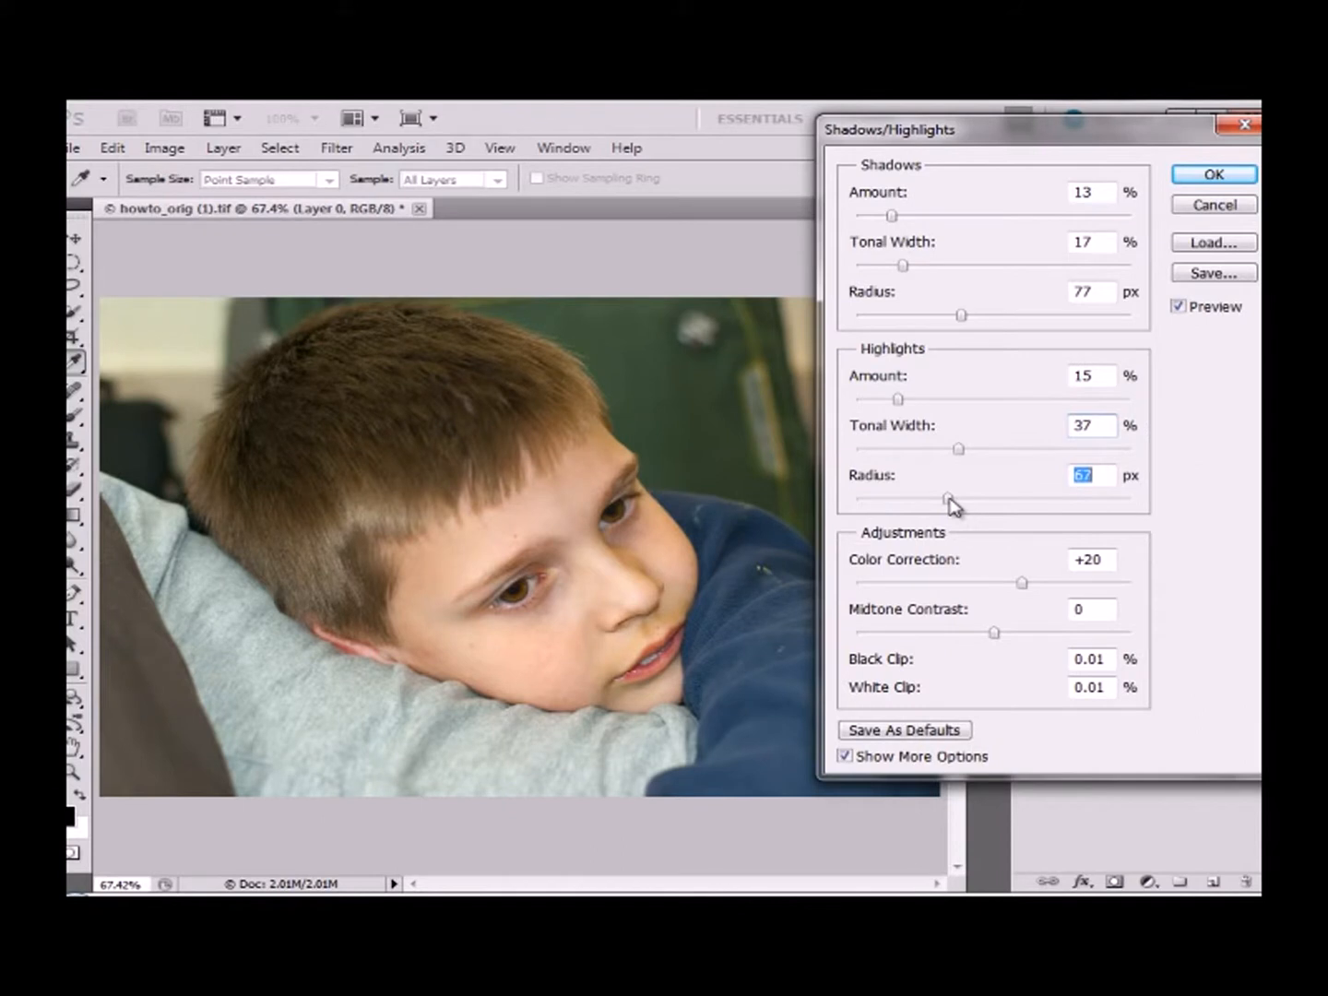
drag(953, 505, 966, 506)
Set Shadows Amount to 12% and Midtone Contrast to +25, and apply the Shadows/Highlights adjustment
drag(893, 216, 890, 216)
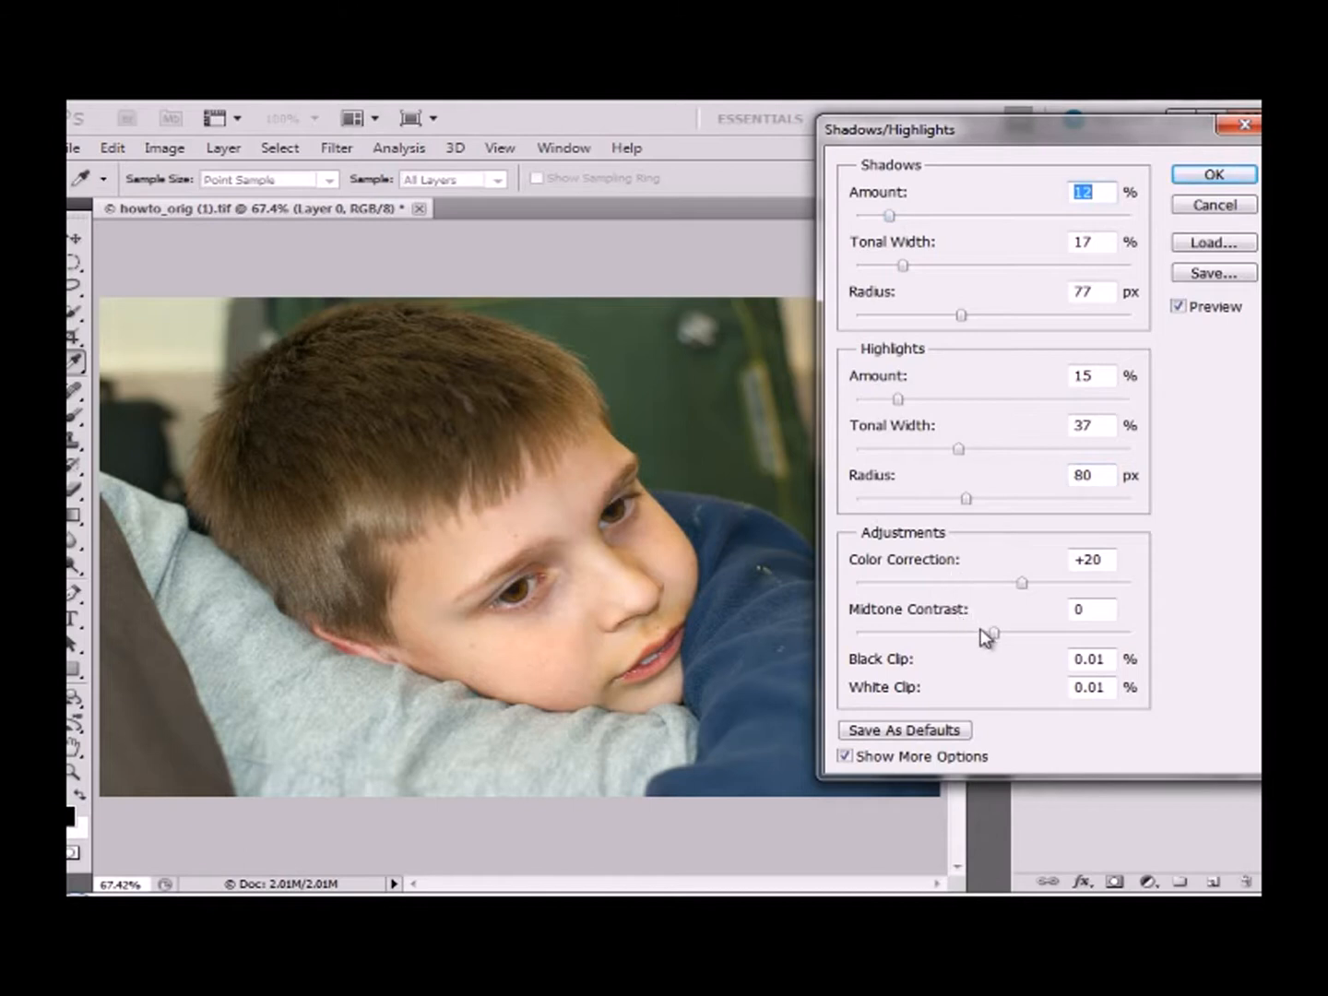
drag(994, 632, 1032, 633)
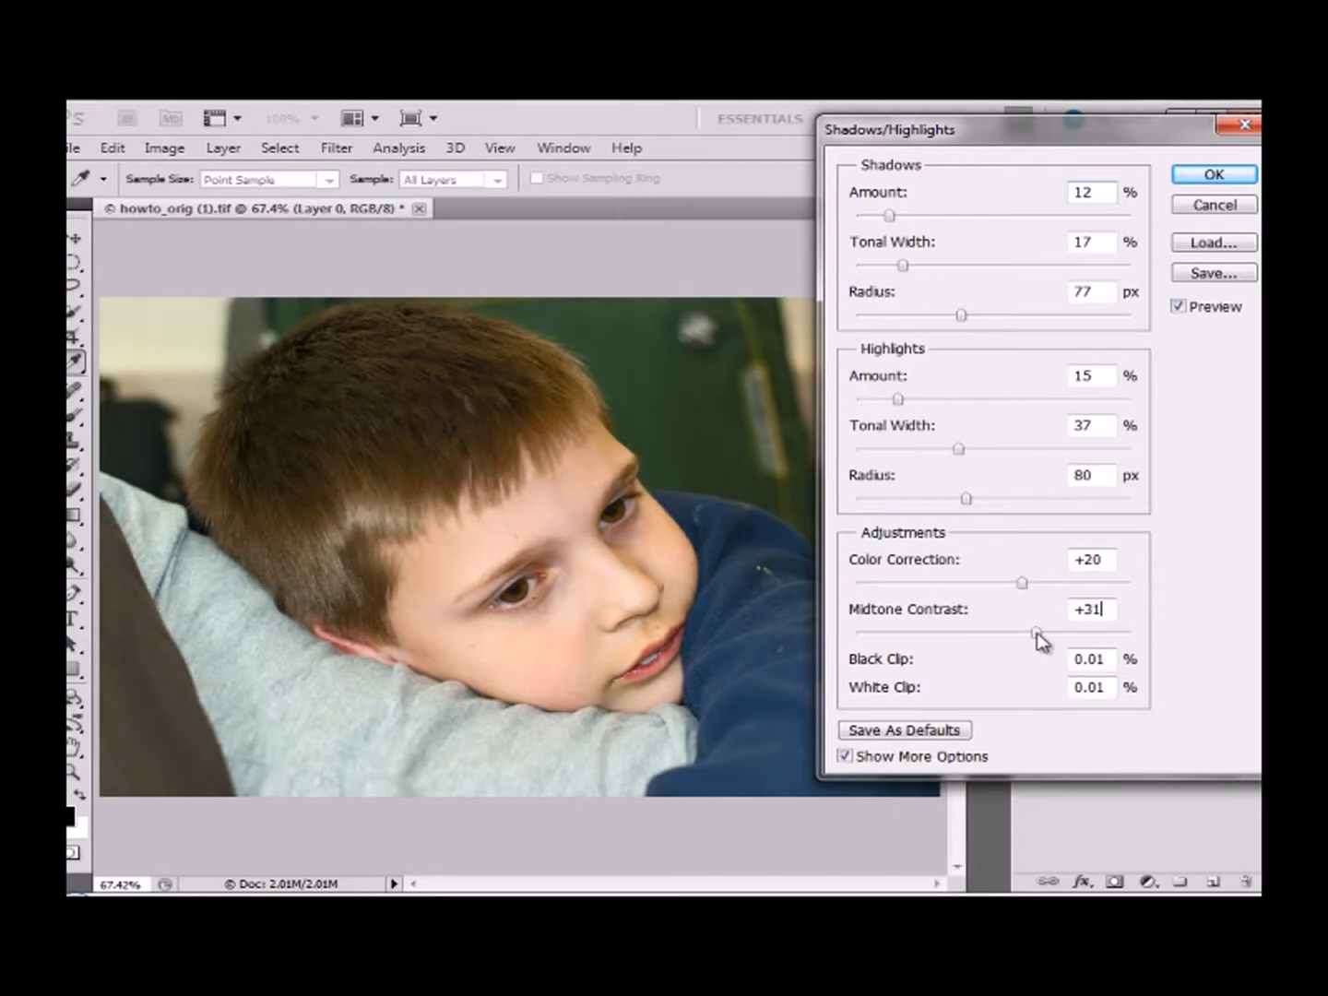
drag(1031, 640, 1031, 636)
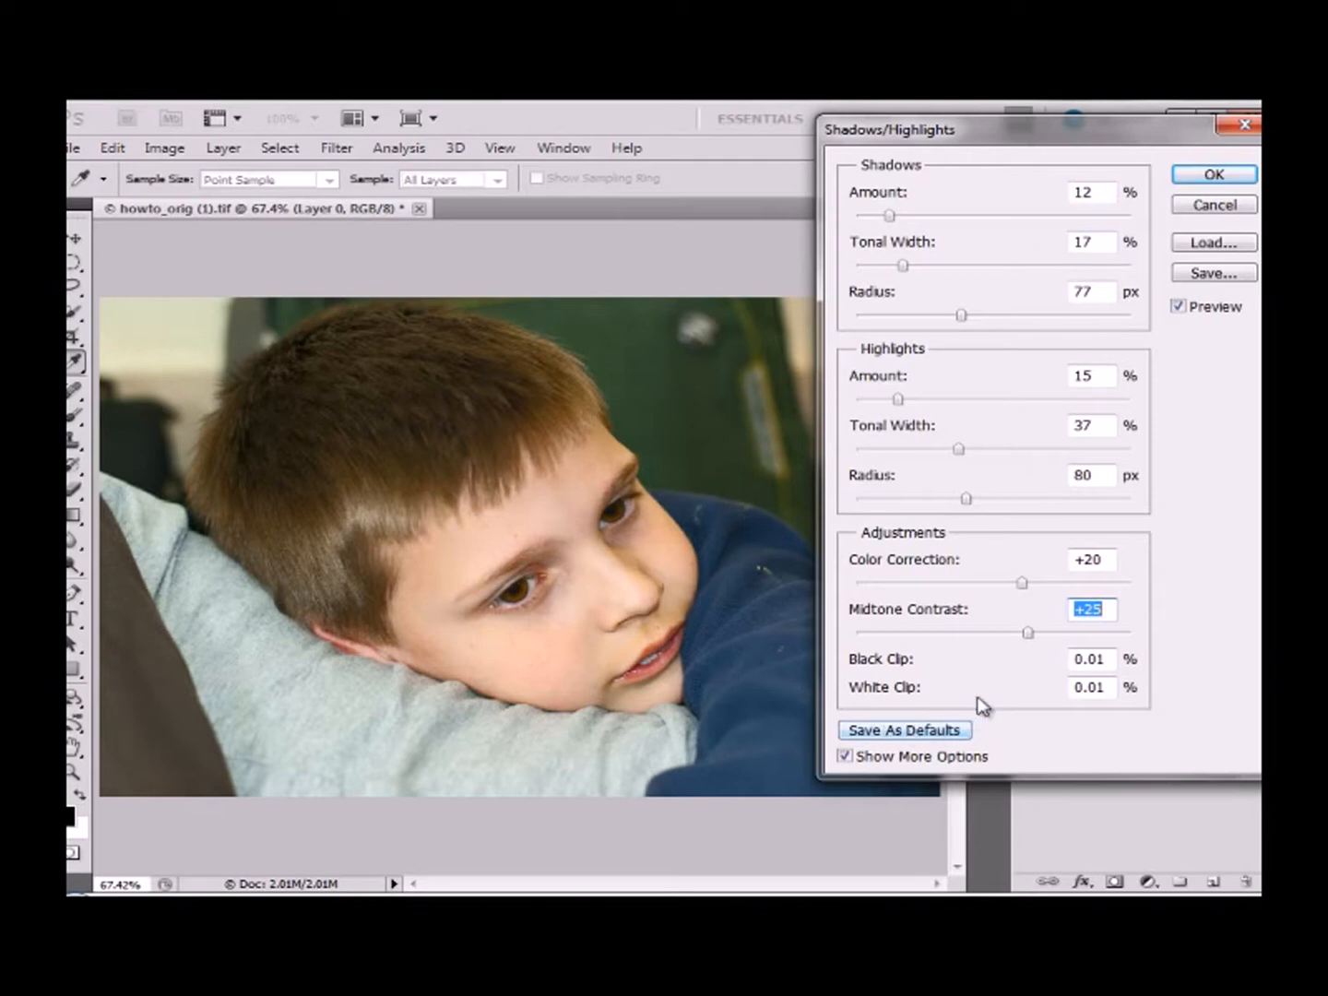
click(1190, 175)
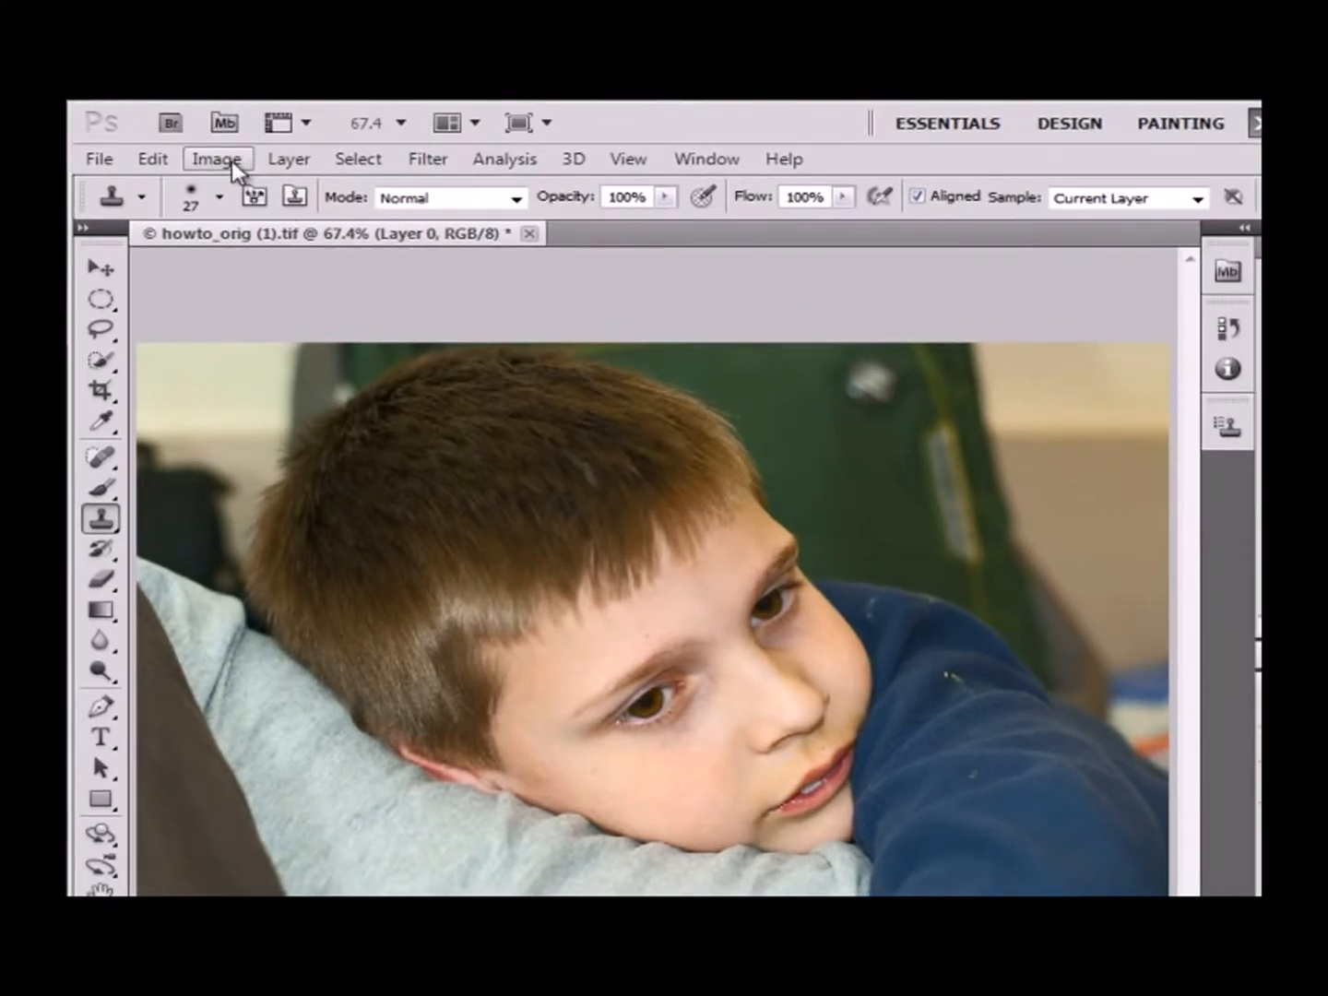
Apply a Brightness/Contrast adjustment to the photo with Brightness 14 and slightly raised Contrast
click(208, 161)
mouse_move(267, 228)
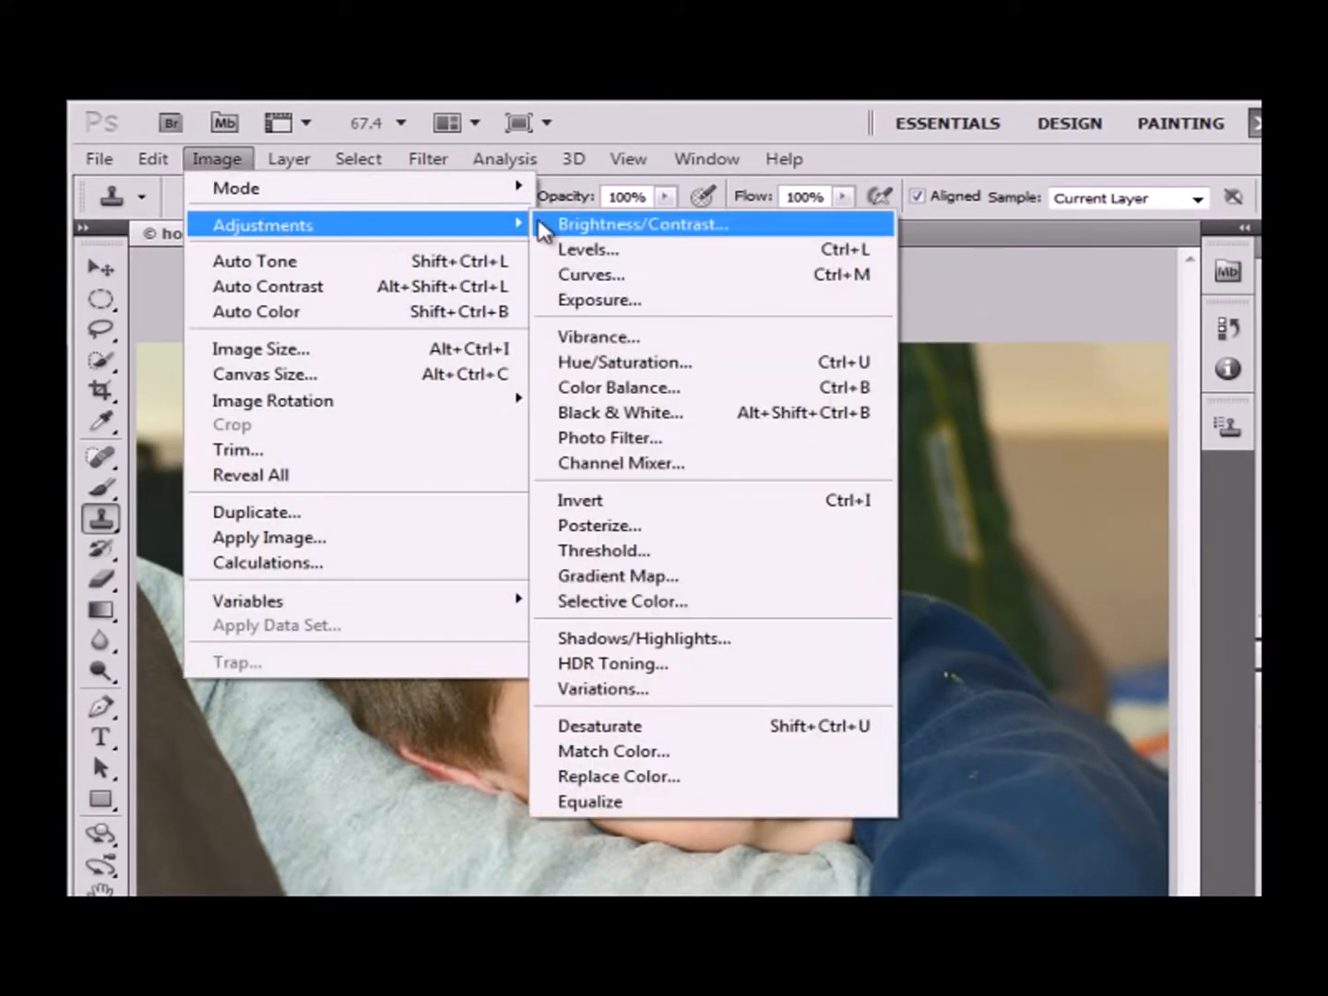
click(591, 225)
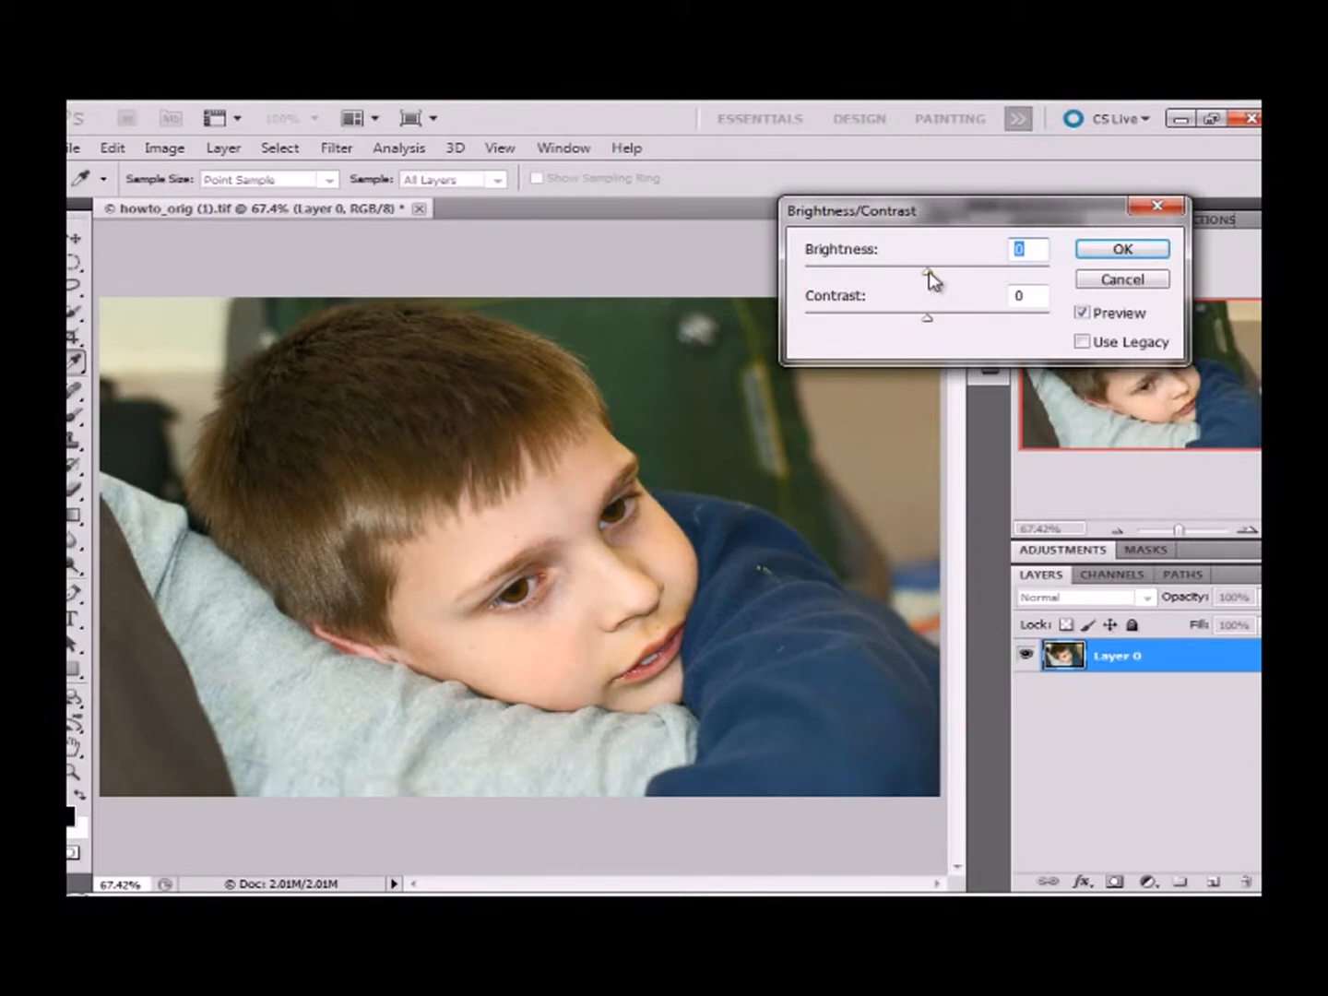
mouse_move(929, 276)
mouse_down()
mouse_move(921, 269)
mouse_move(943, 279)
mouse_up()
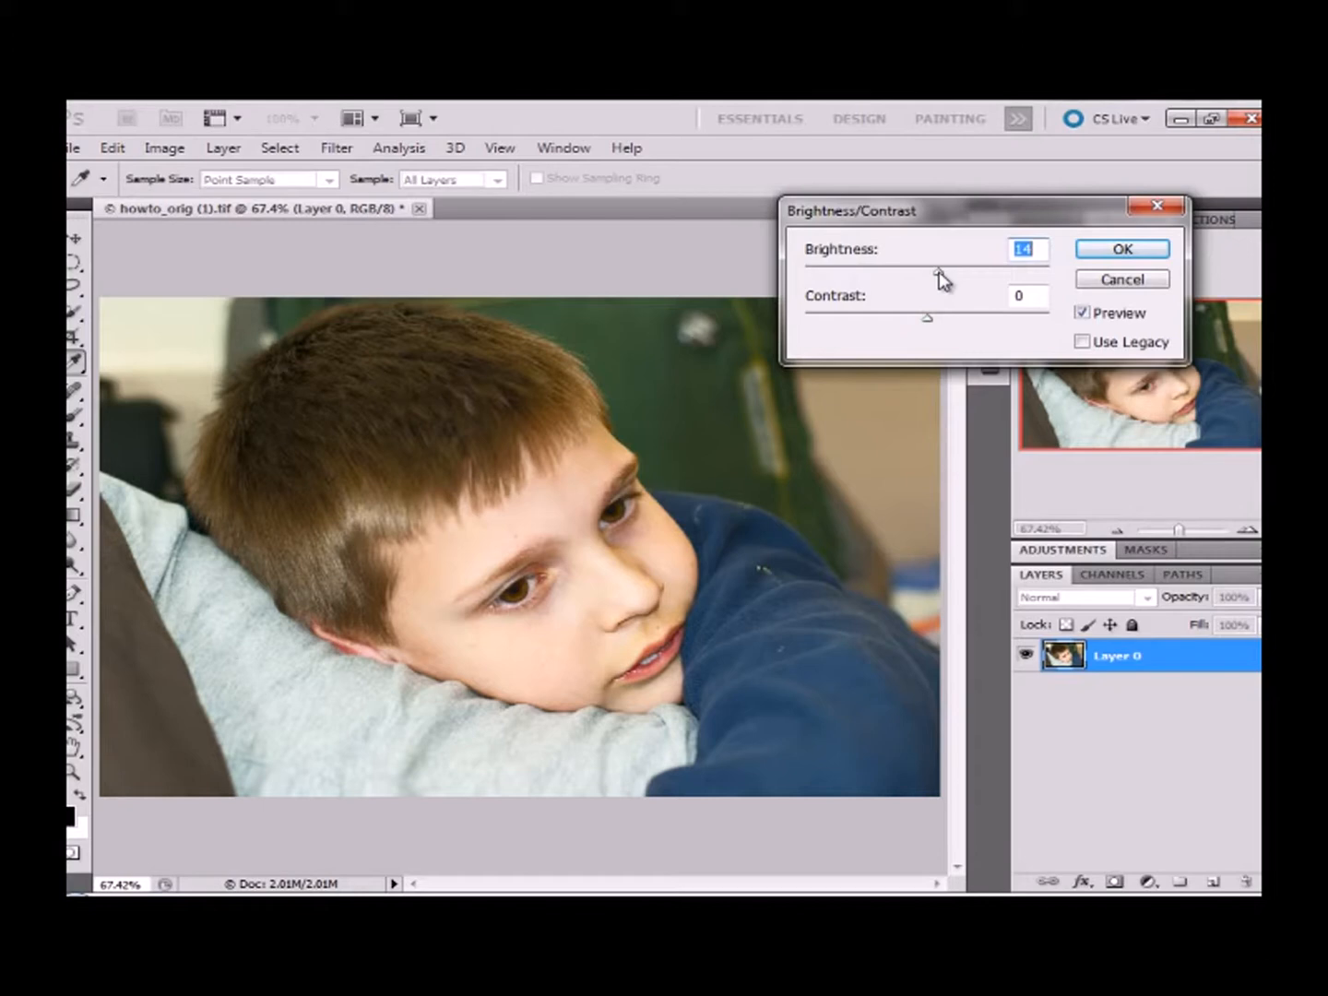
mouse_move(927, 319)
mouse_down()
mouse_move(955, 324)
mouse_move(941, 335)
mouse_up()
click(1100, 250)
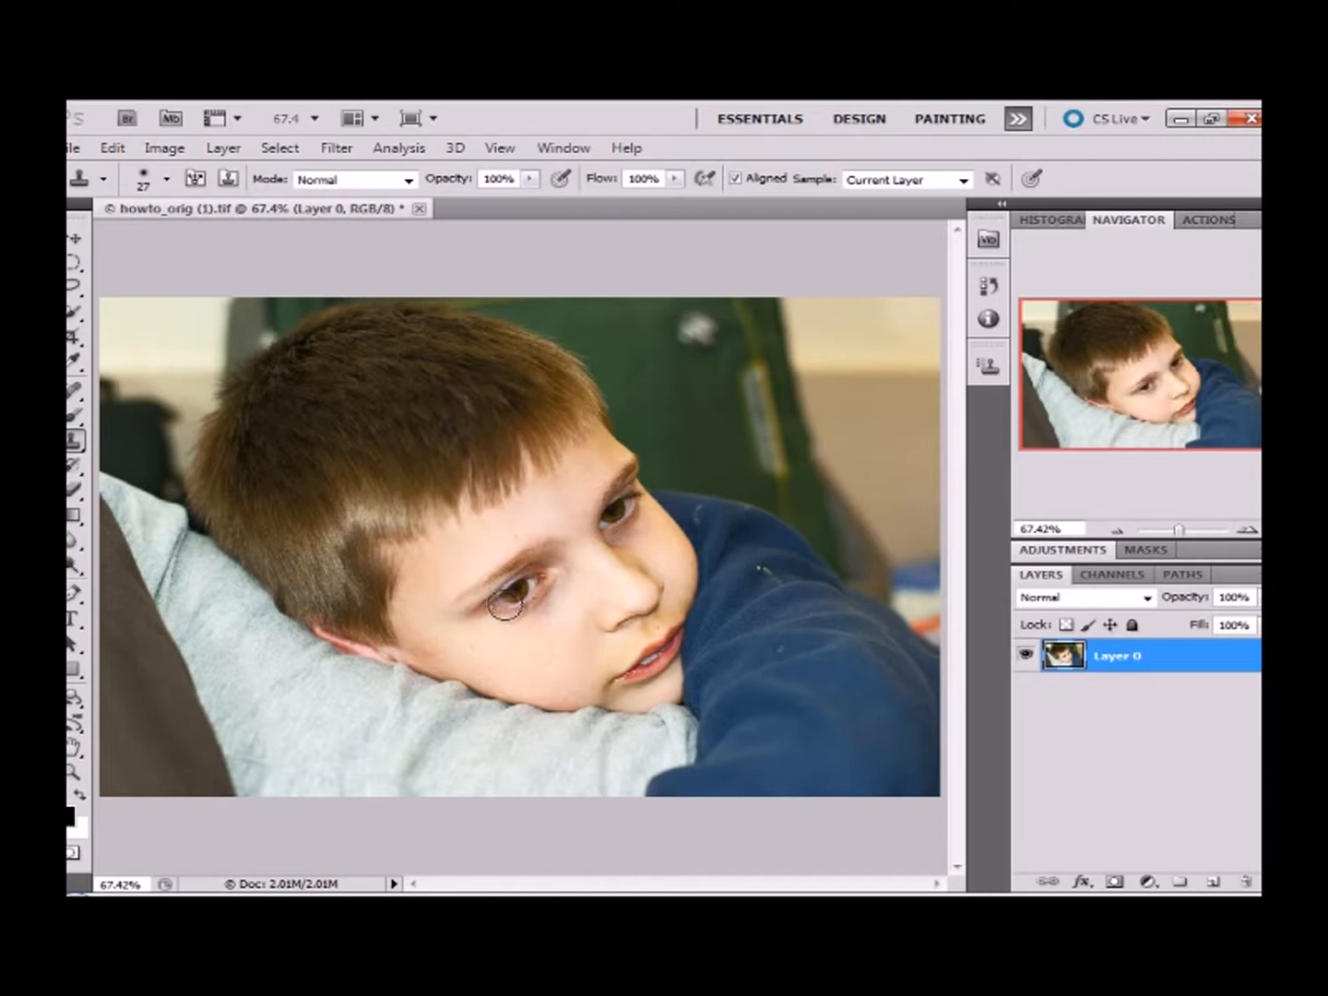
Select the boy's two eyes together by tracing freehand outlines around them with the Lasso tool
key(alt)
scroll(524, 607, up, 4)
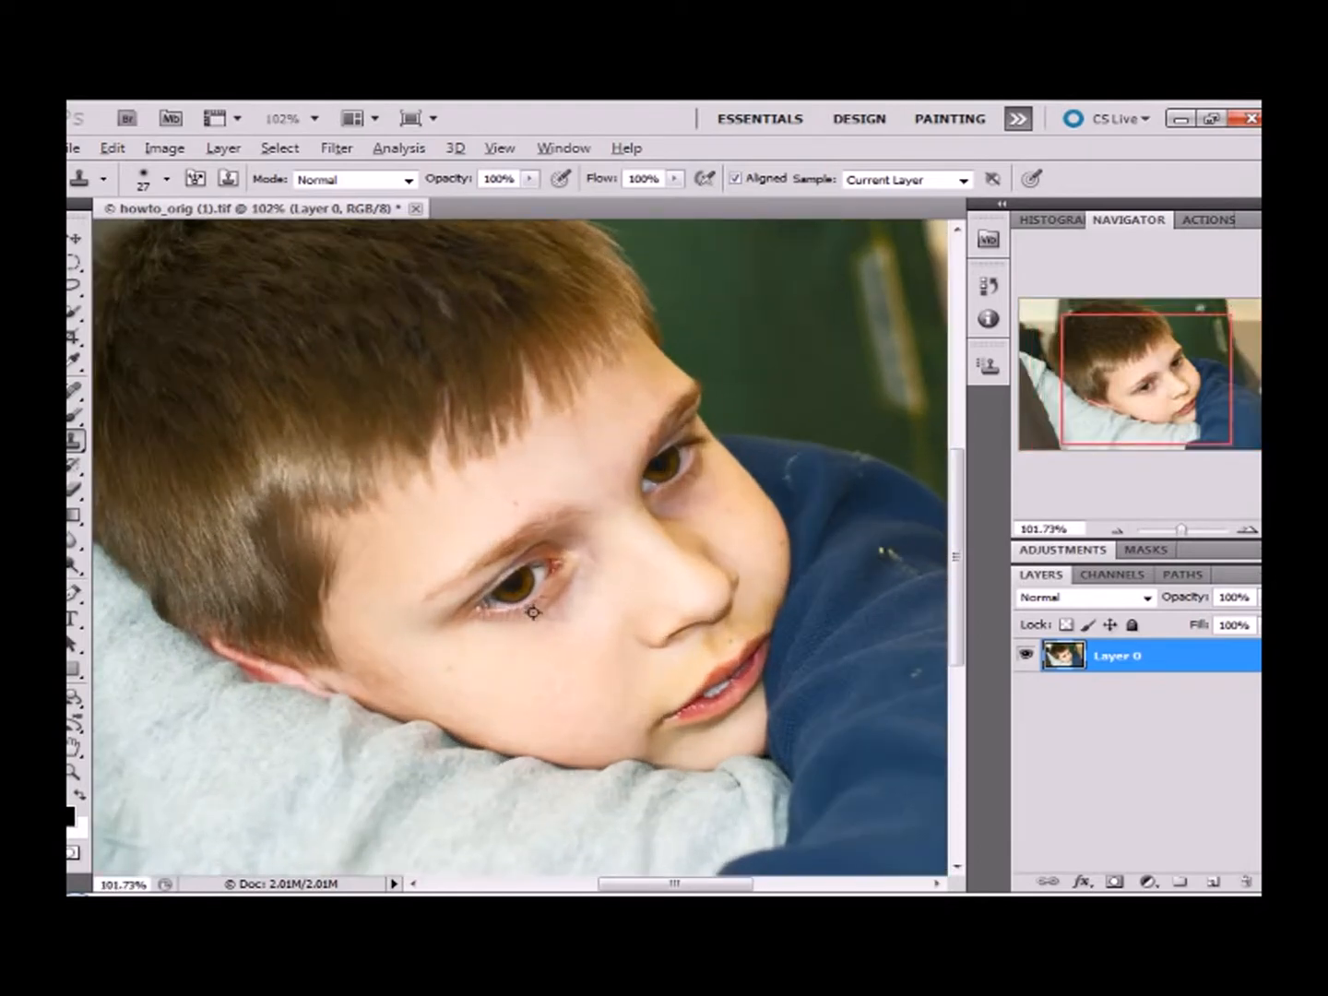
scroll(534, 612, up, 2)
drag(675, 884, 687, 884)
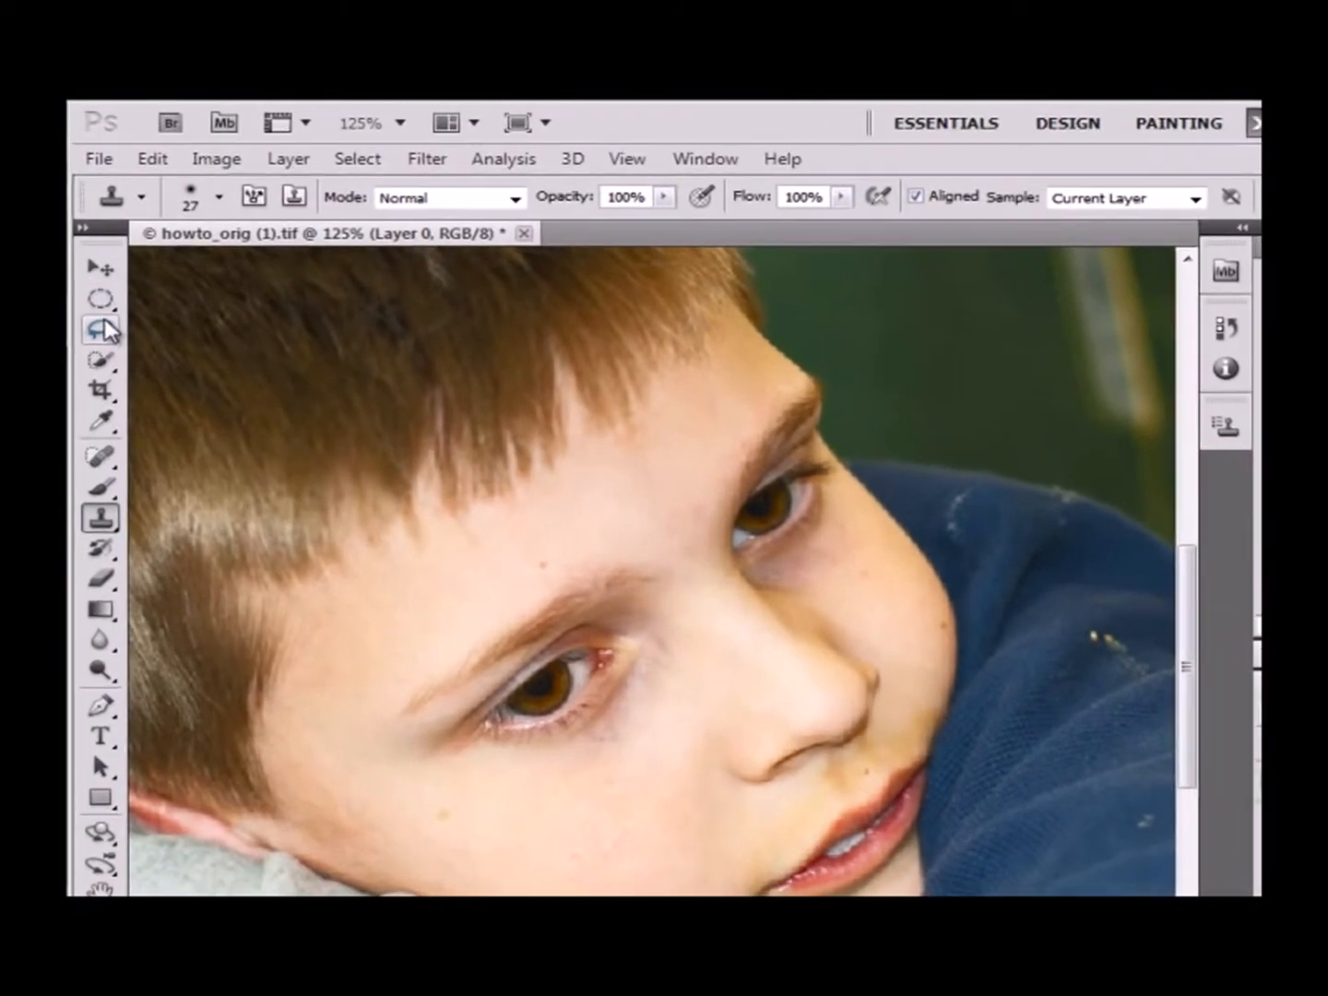
click(75, 285)
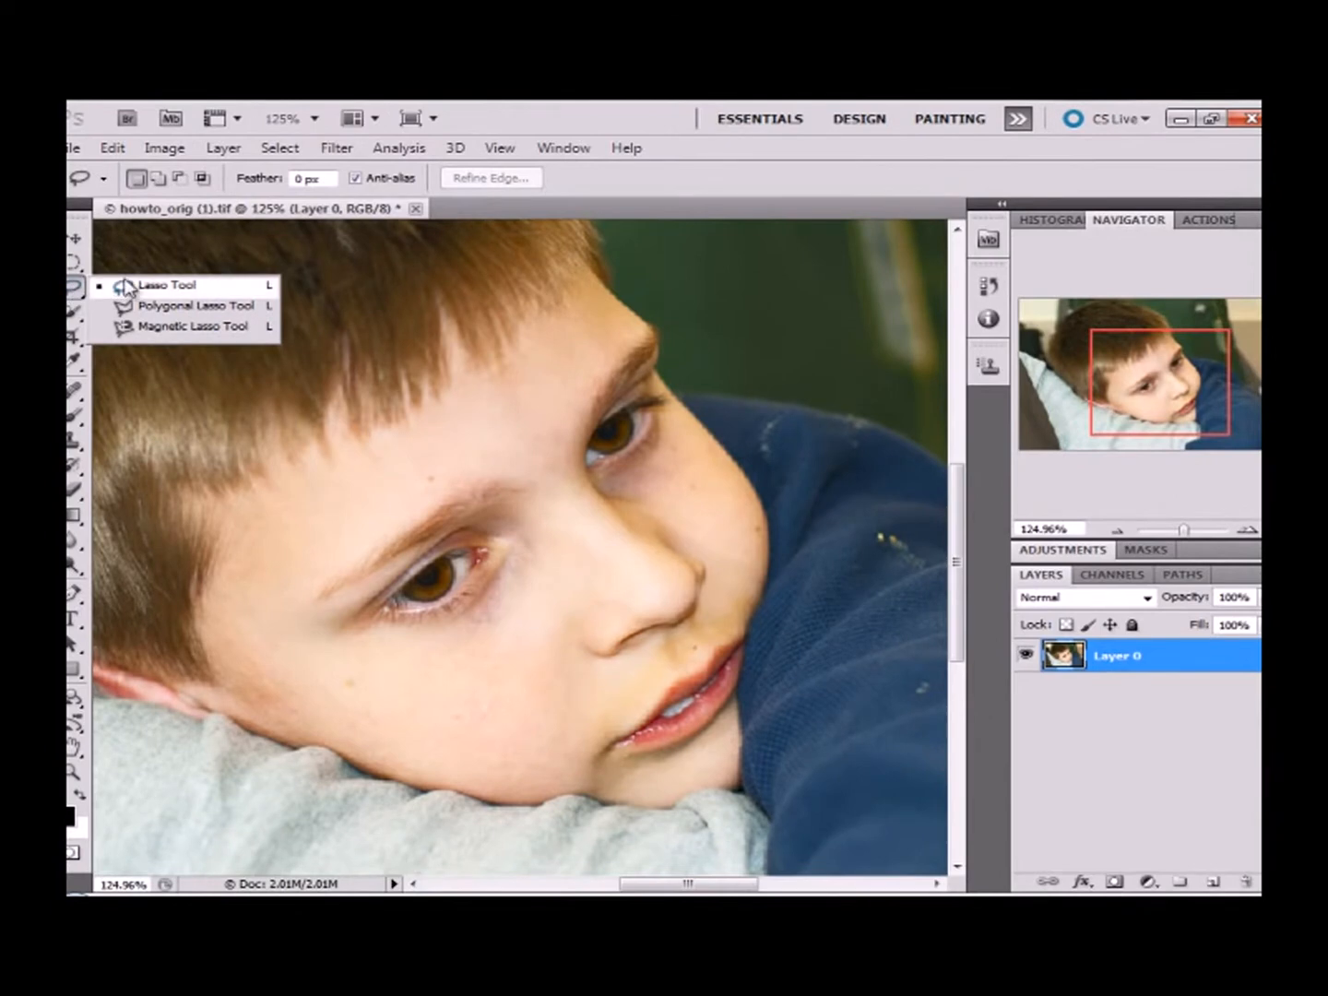
click(148, 285)
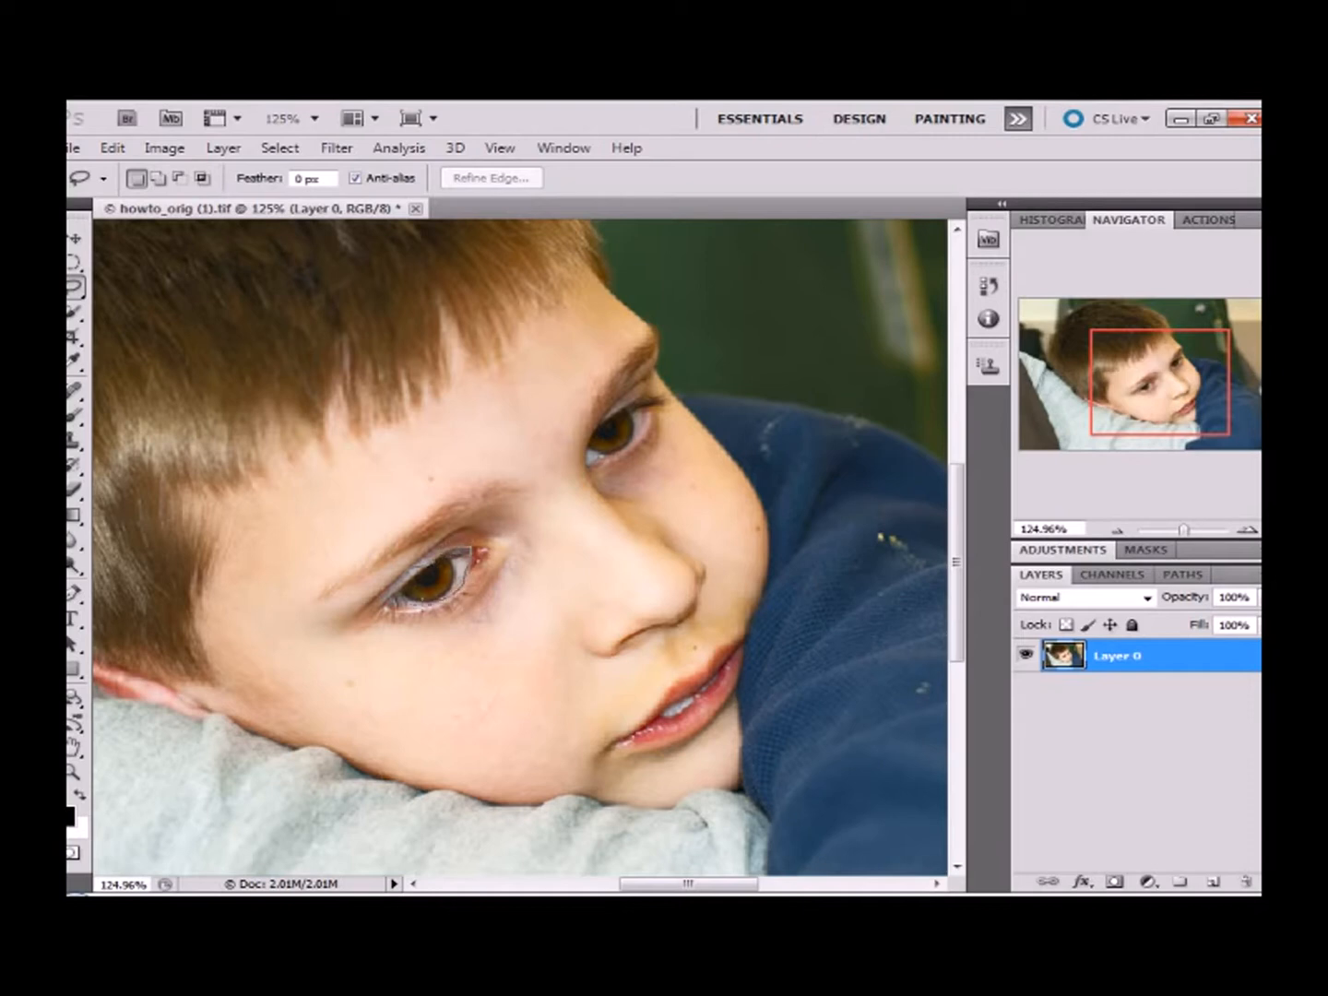
drag(391, 609, 383, 605)
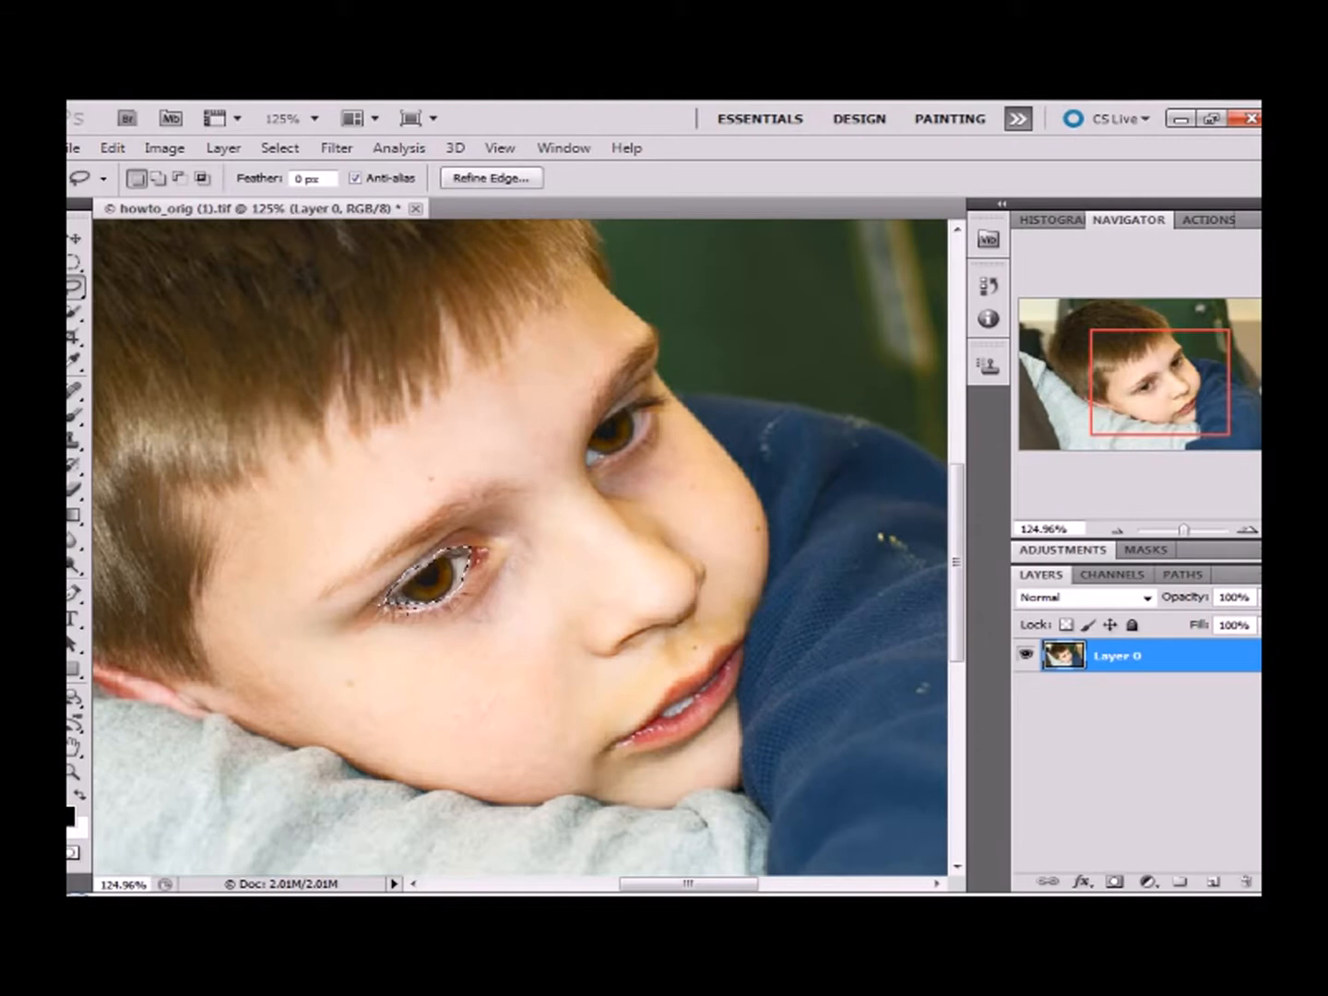
key(shift)
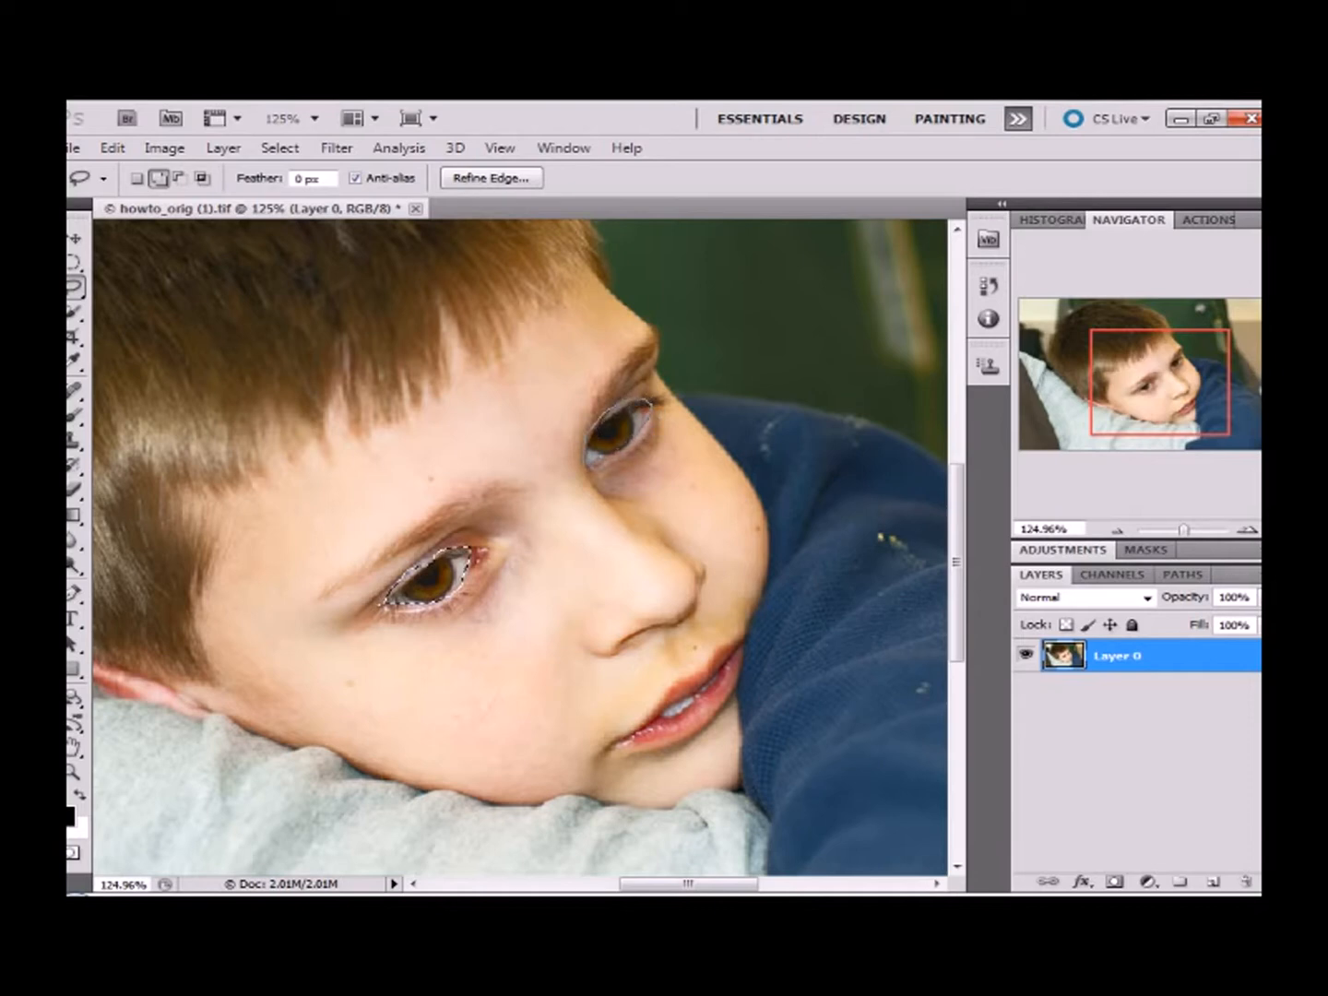
drag(651, 408, 585, 463)
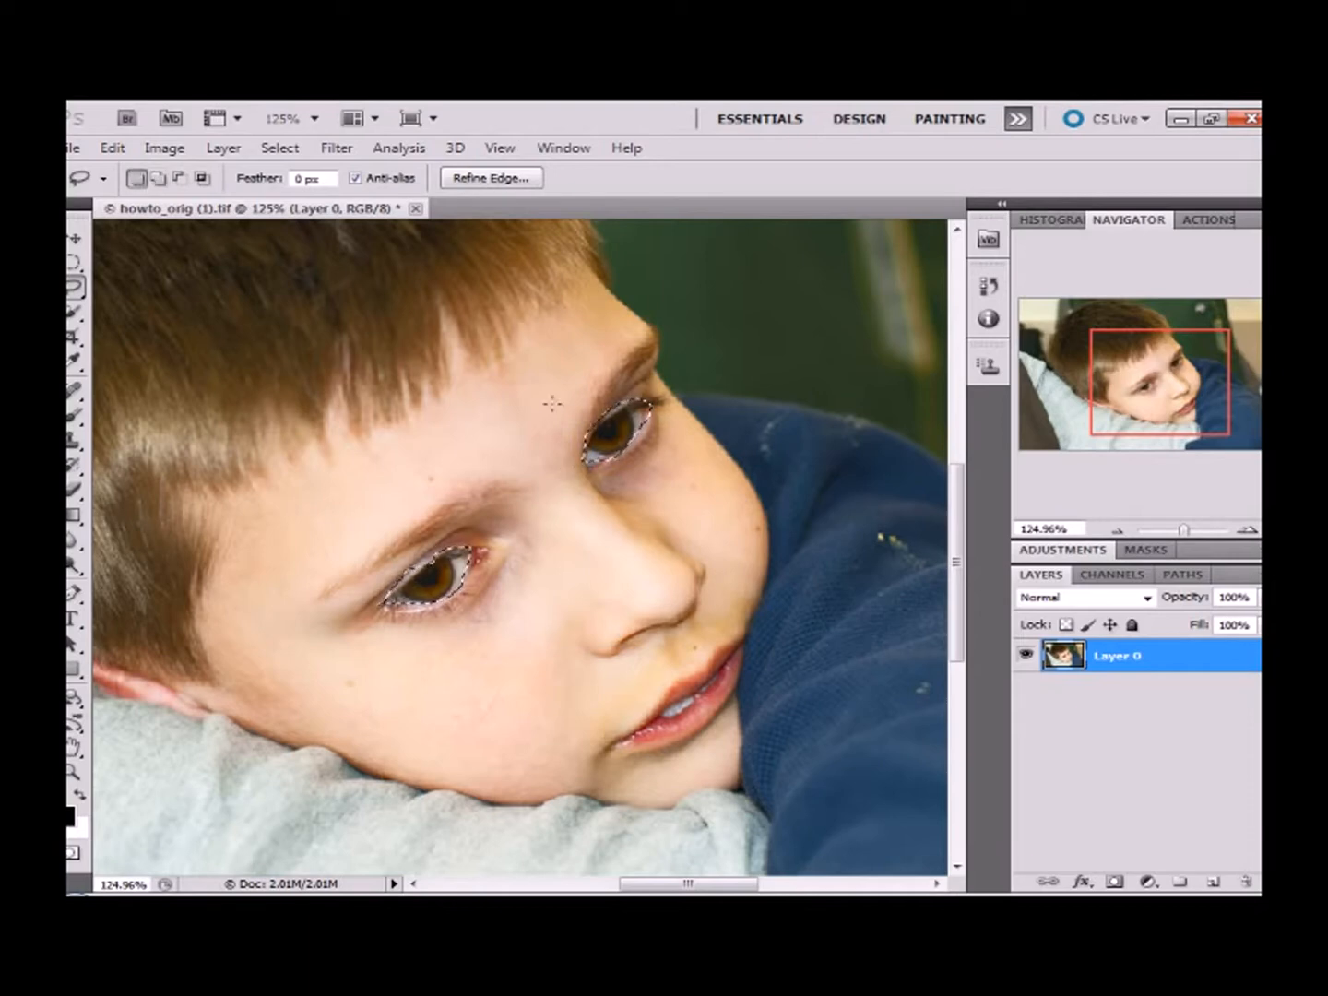
Sharpen the selected eyes with Unsharp Mask at an Amount of 50%, and clear the selection
click(337, 150)
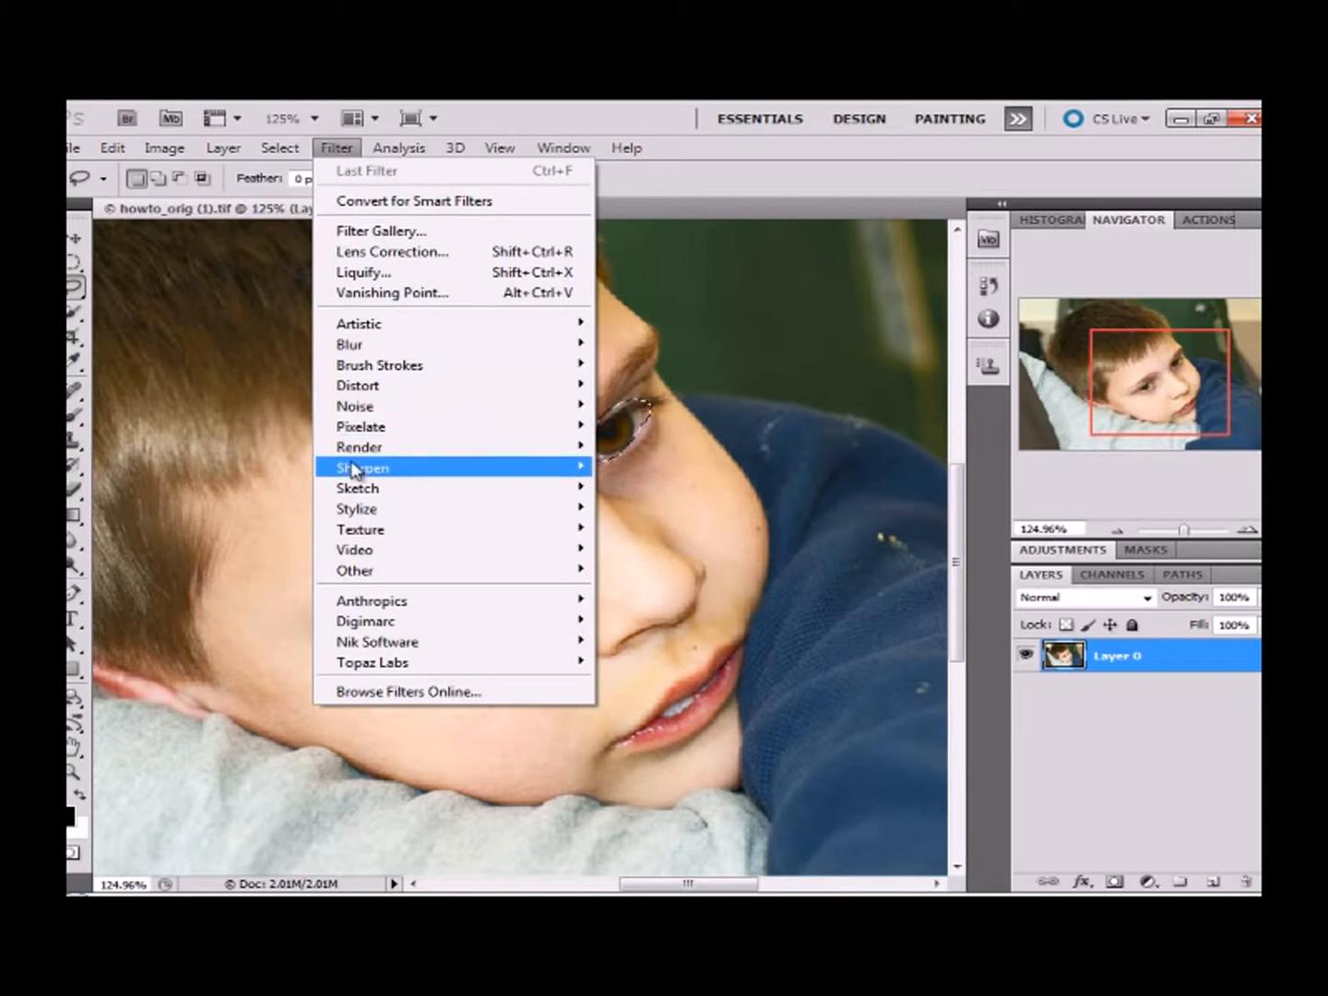
mouse_move(369, 468)
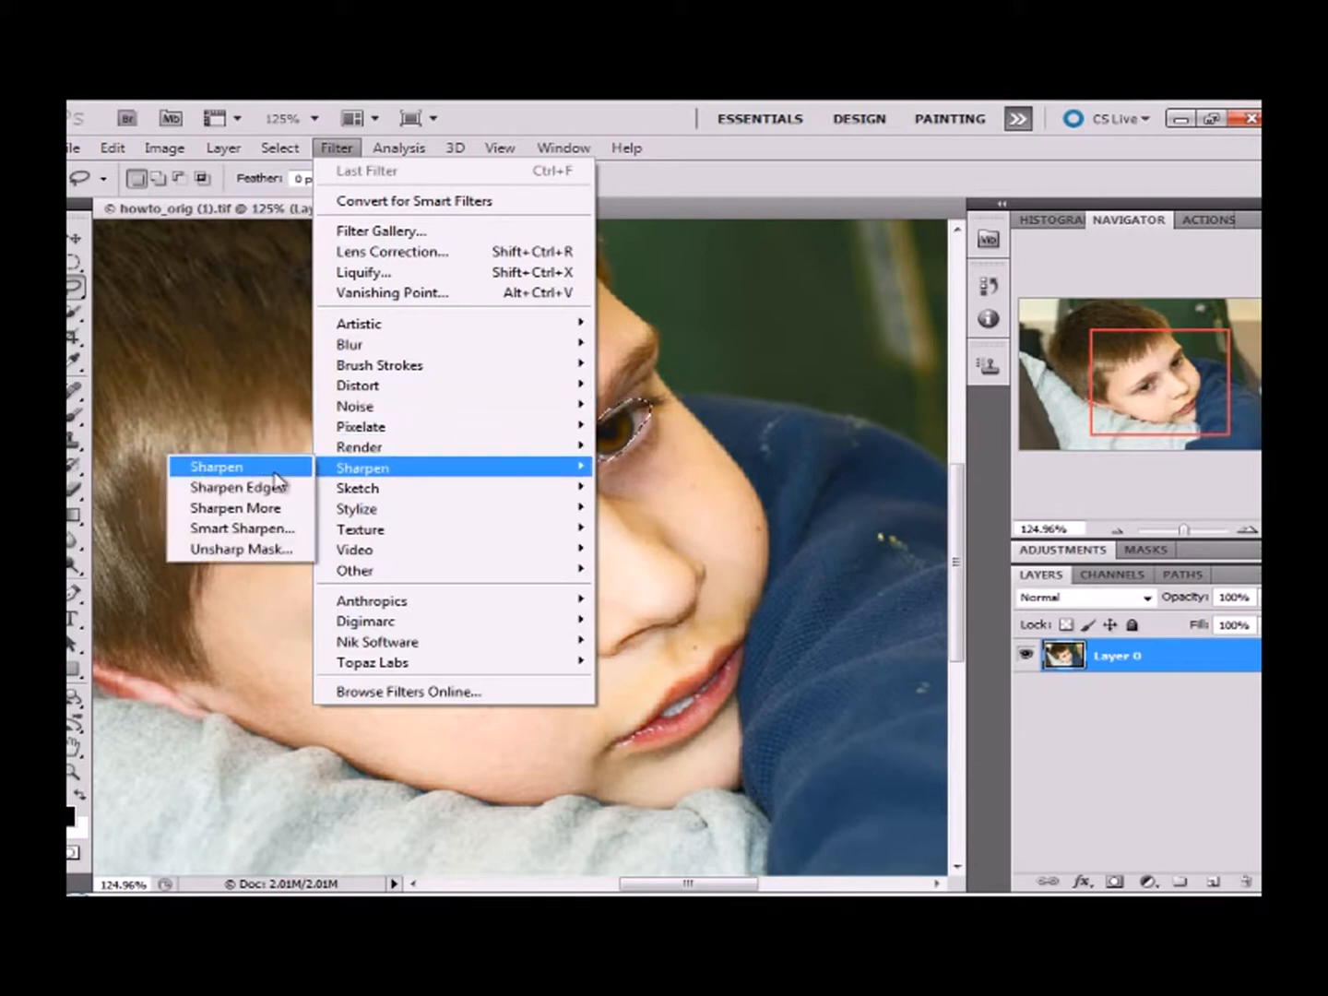
click(245, 546)
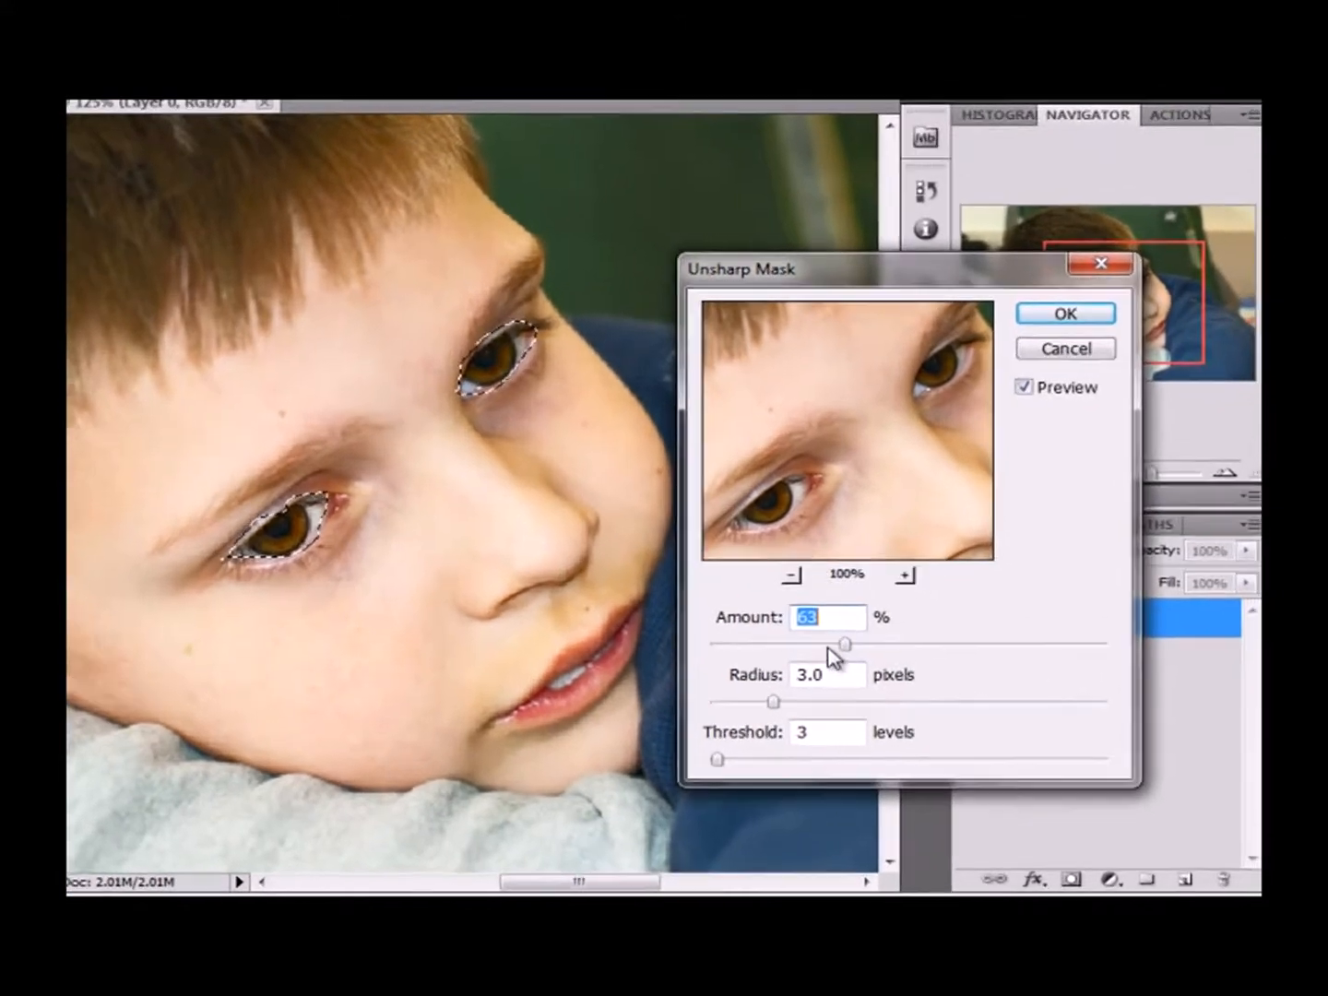
drag(916, 679, 815, 681)
drag(682, 634, 676, 634)
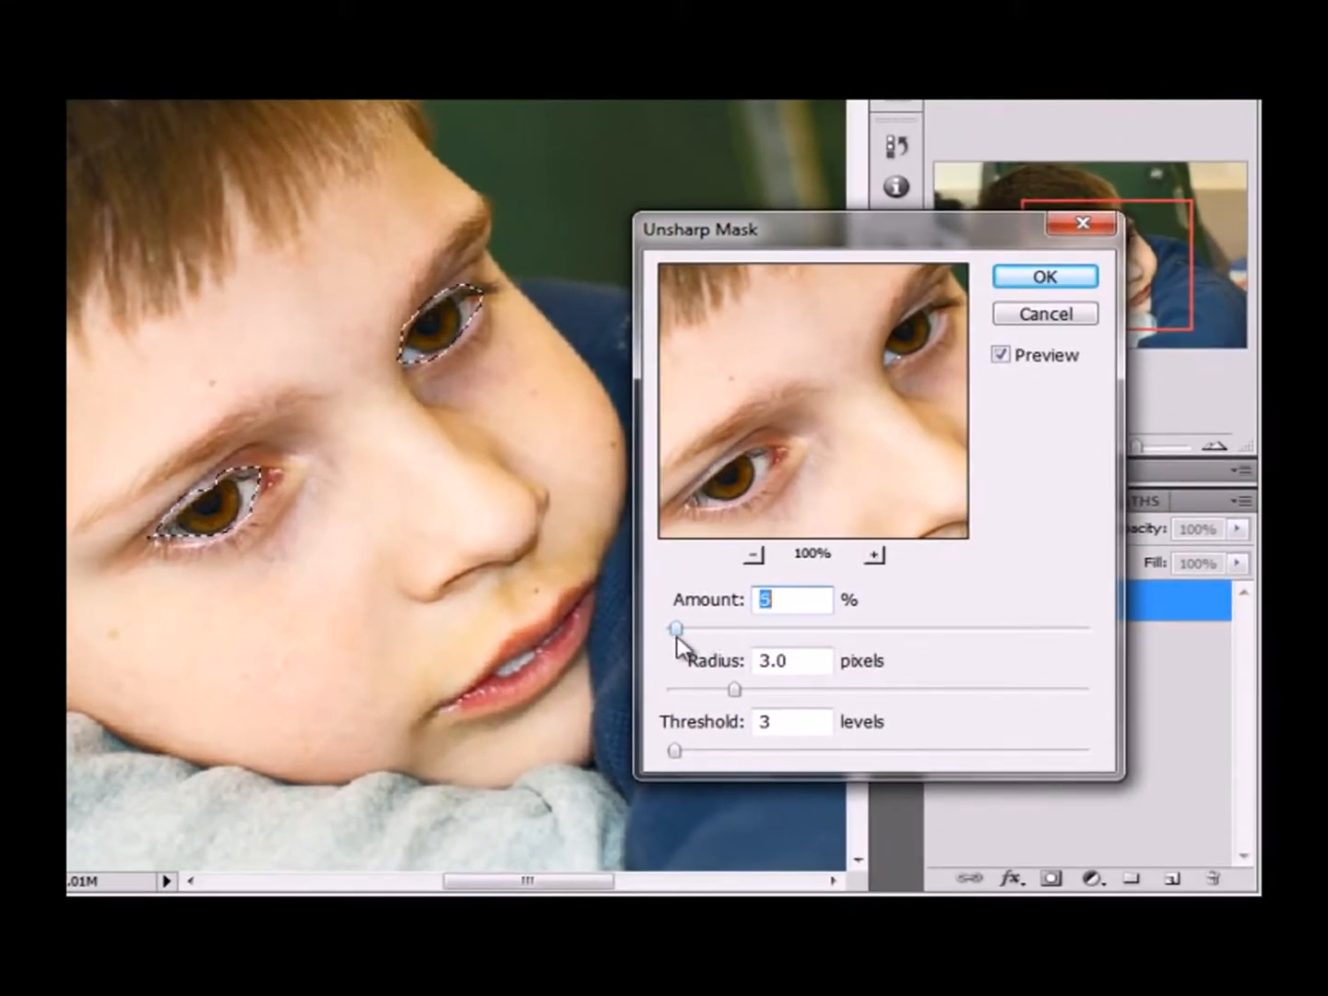
mouse_move(750, 475)
mouse_down()
mouse_move(736, 444)
mouse_move(769, 459)
mouse_up()
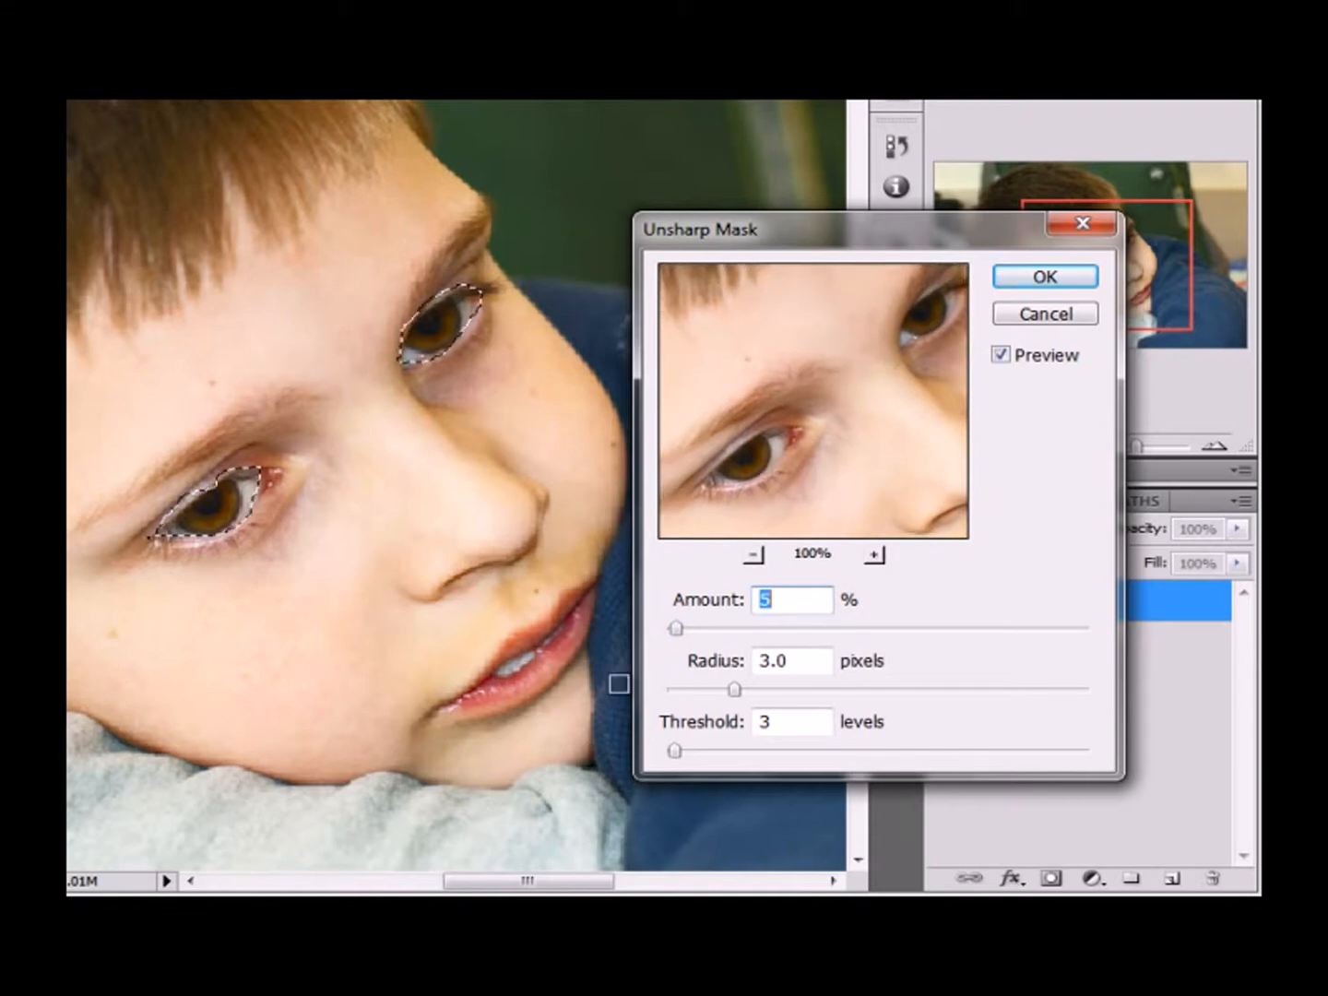
drag(676, 630, 1047, 629)
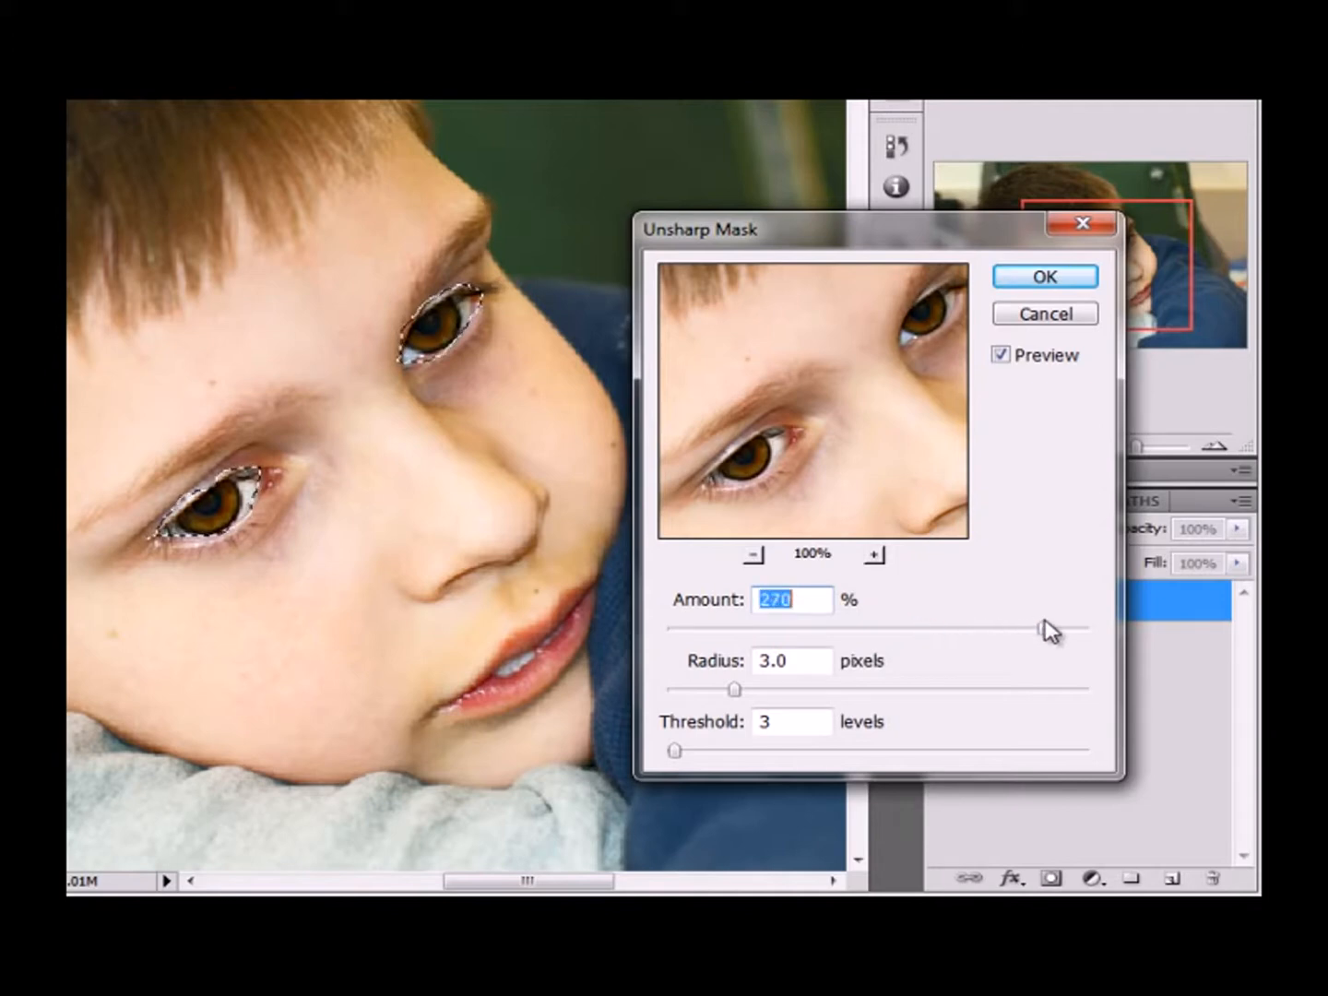
drag(1055, 636, 775, 637)
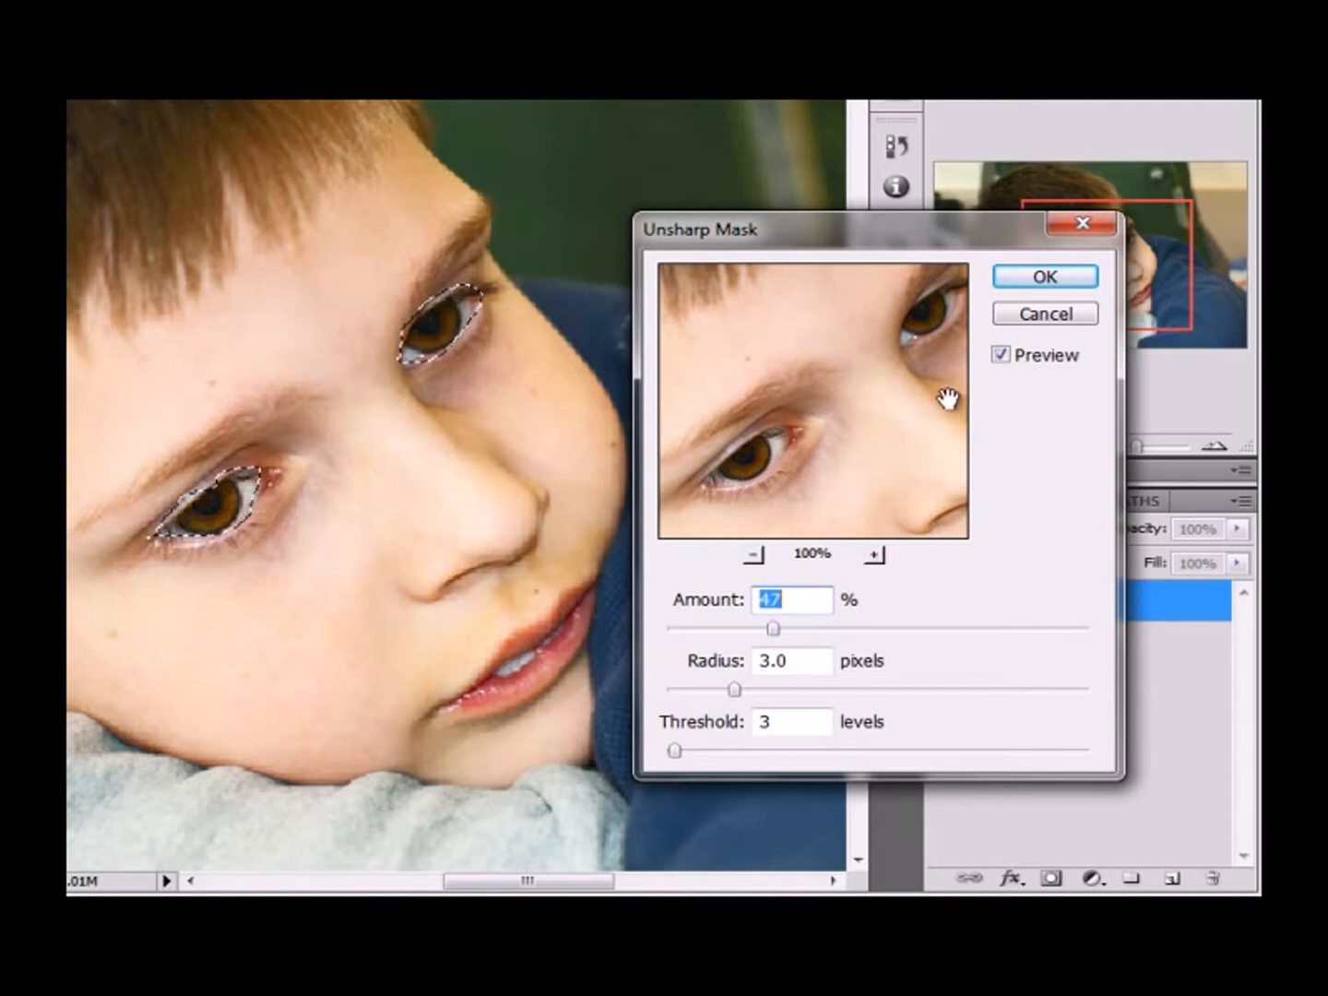
mouse_move(775, 632)
mouse_down()
mouse_move(764, 635)
mouse_move(789, 631)
mouse_move(774, 638)
mouse_up()
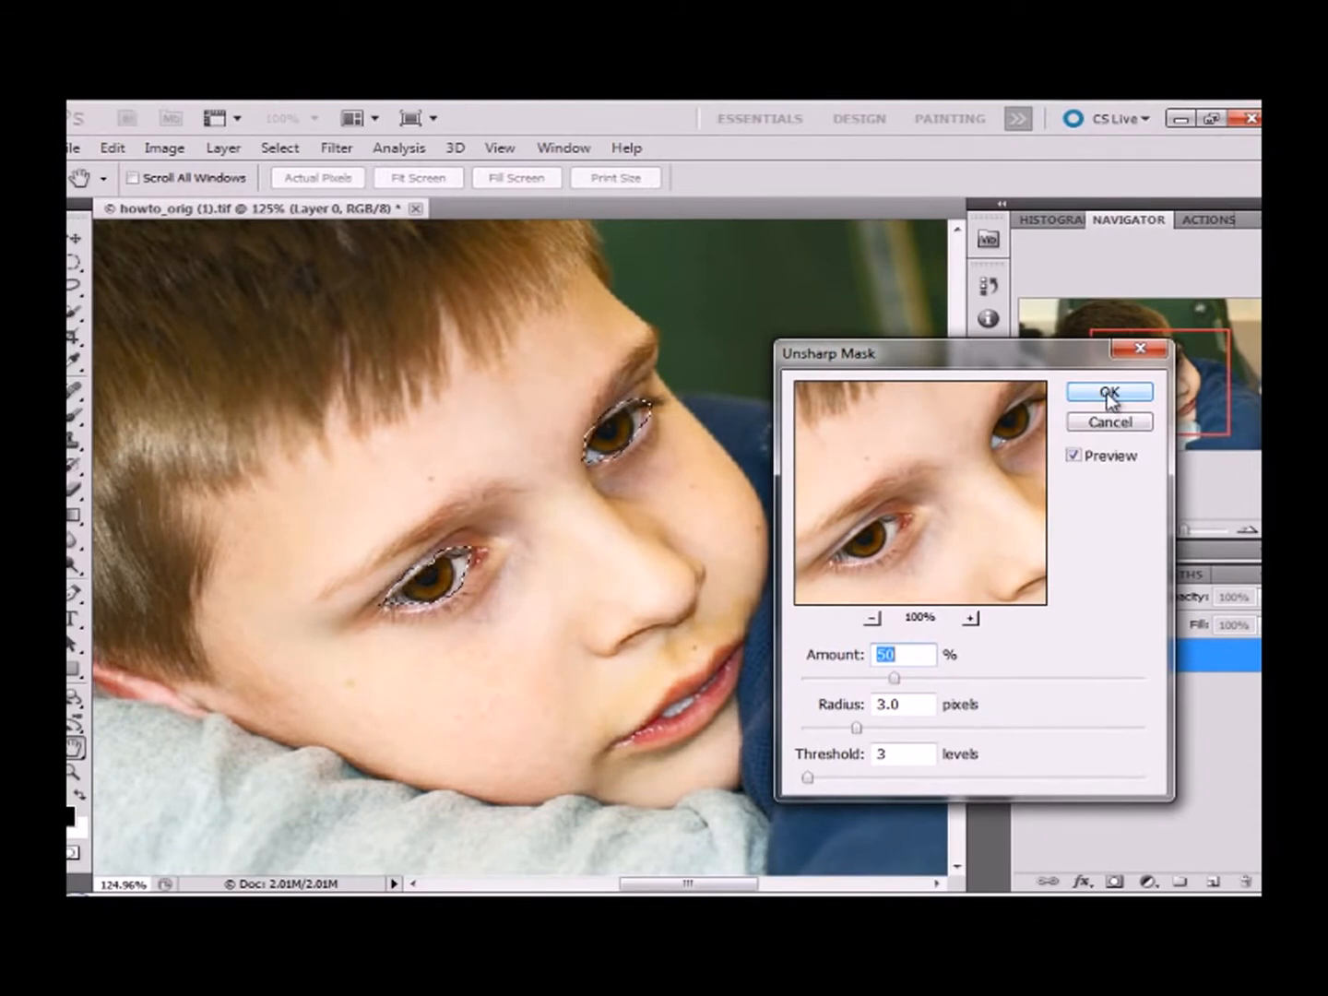
click(1110, 394)
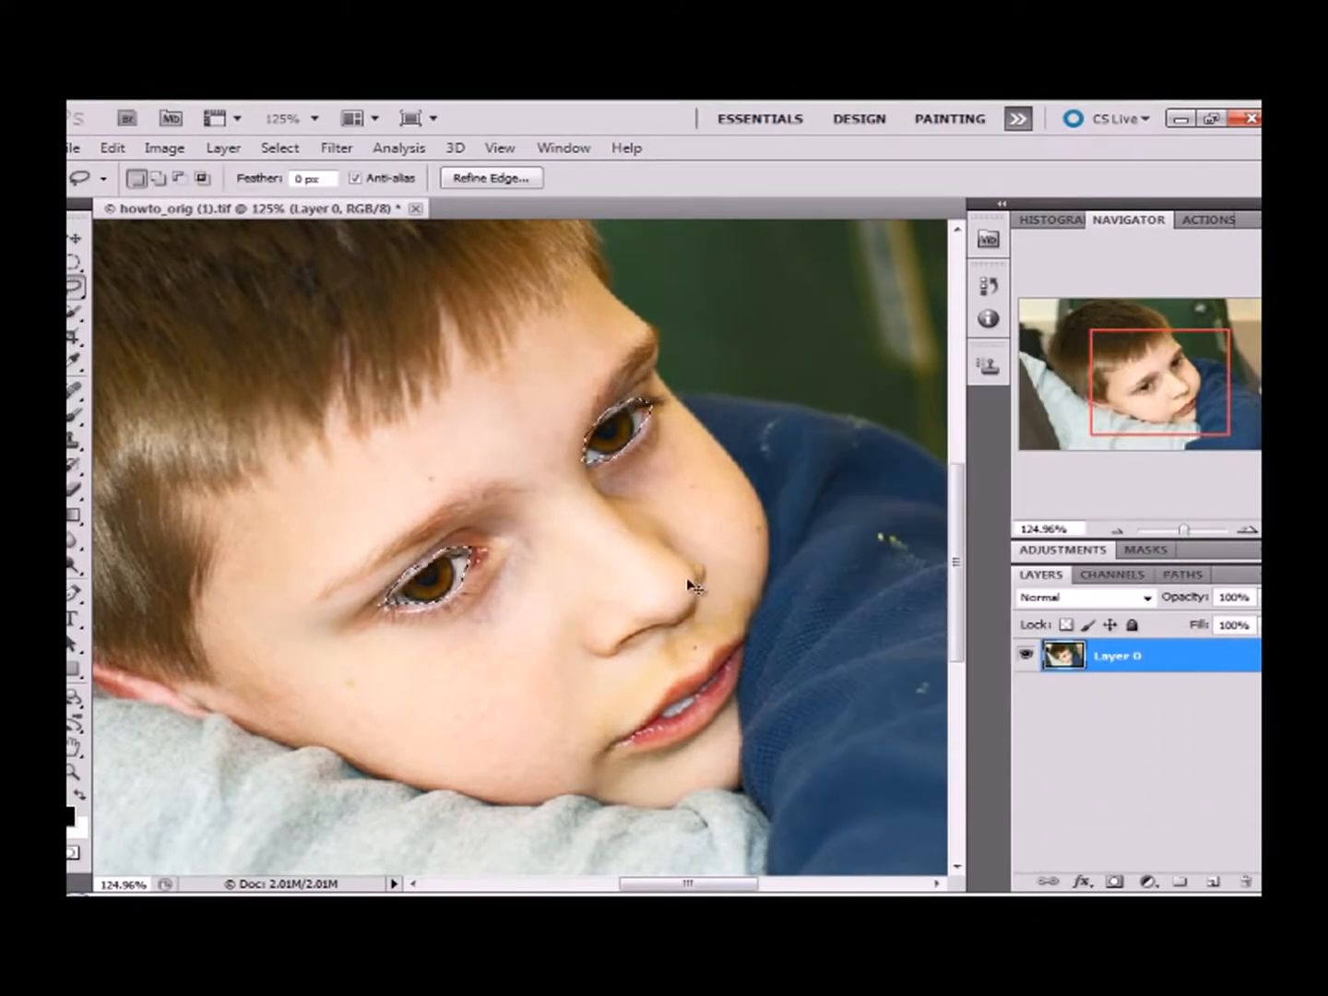
key(ctrl+d)
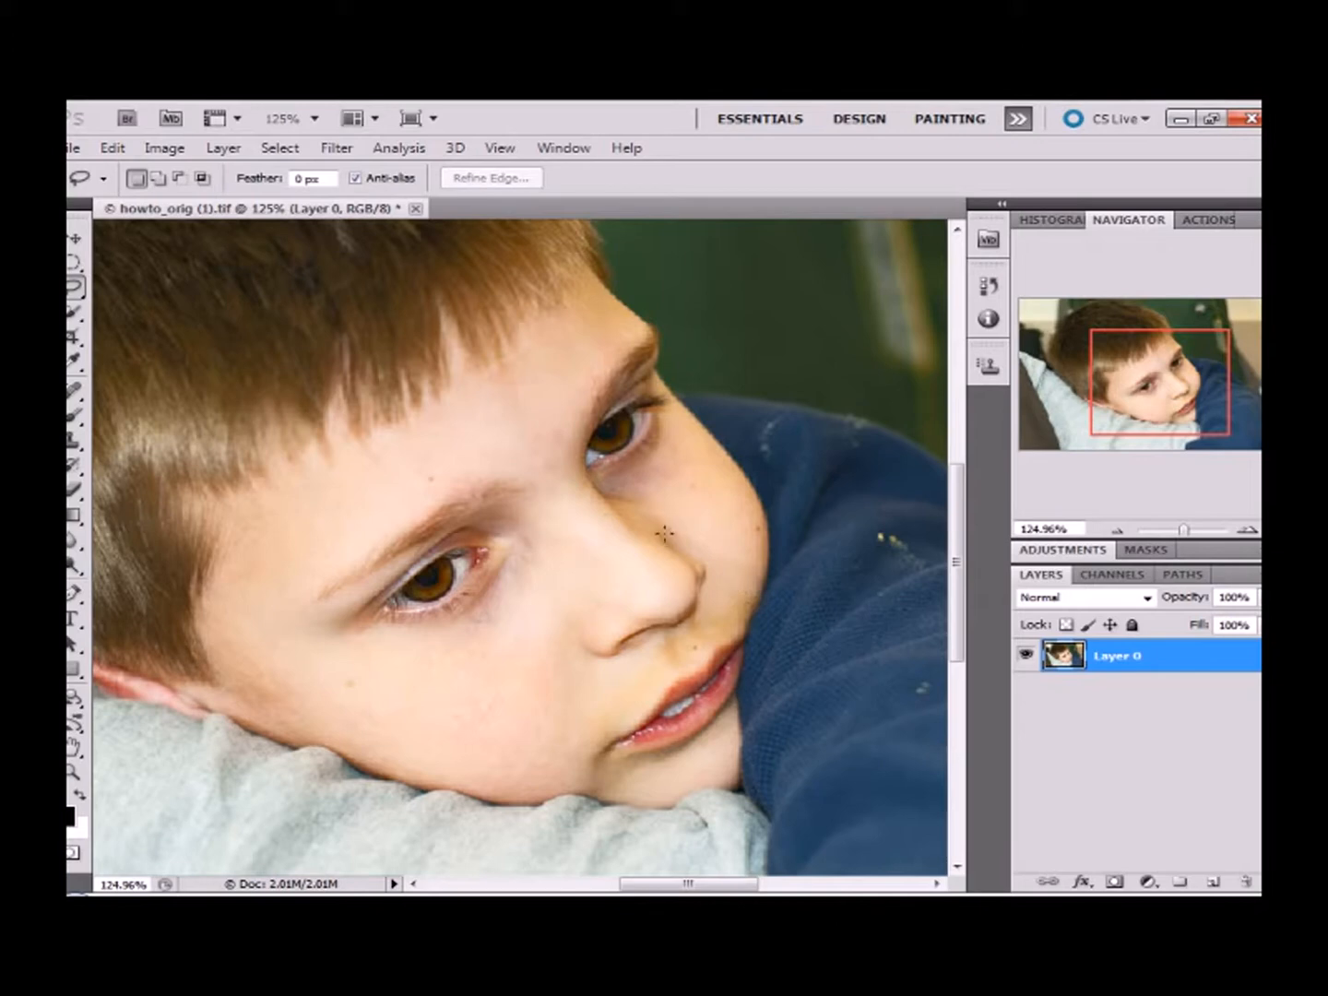
Select the boy's face from chin to forehead with the Quick Selection tool
scroll(622, 545, down, 5)
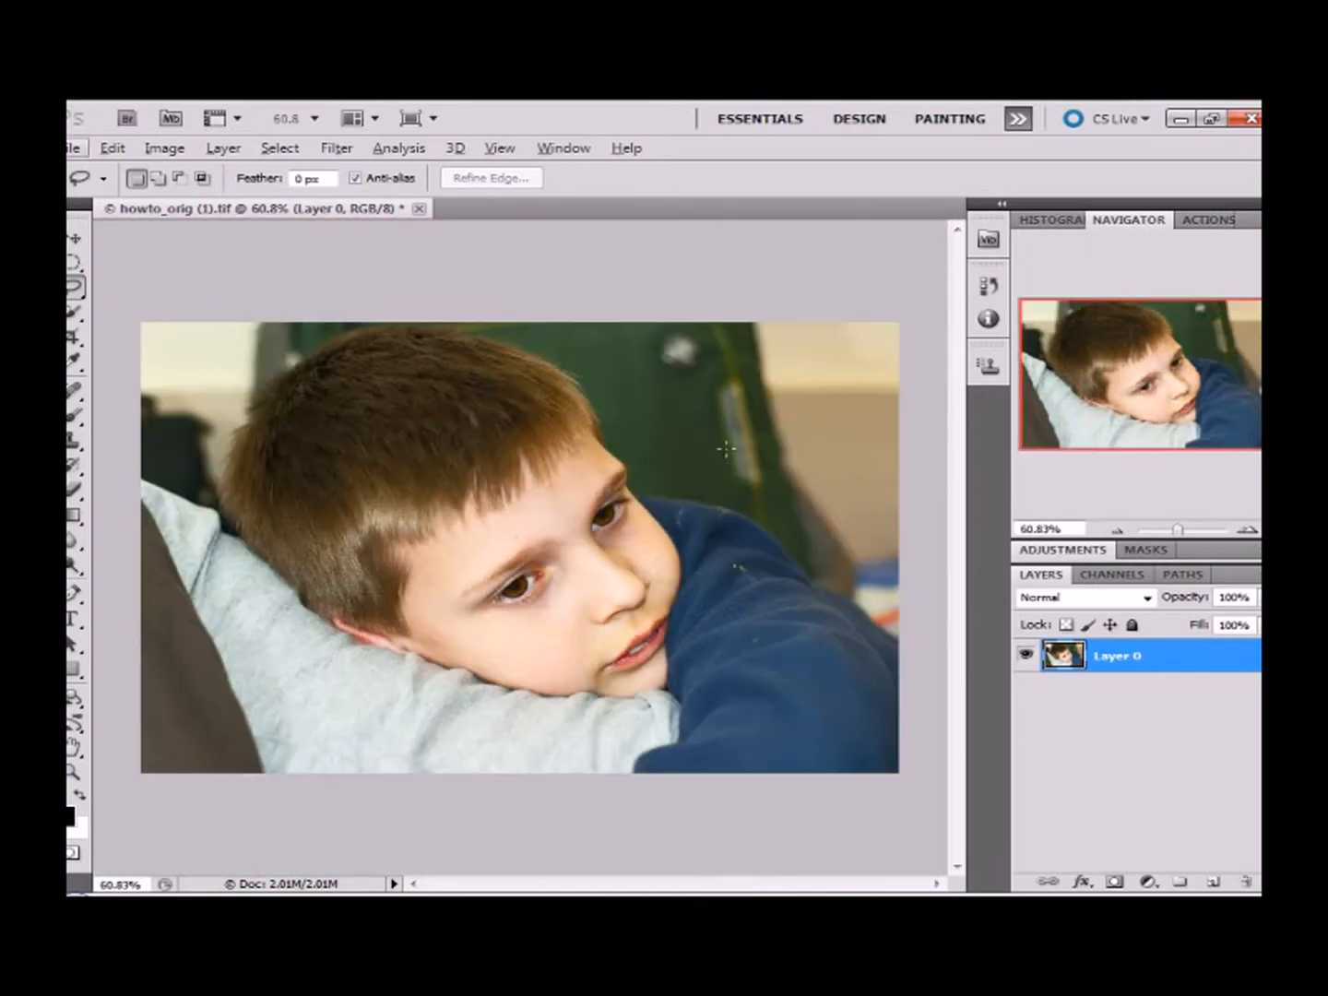
key(w)
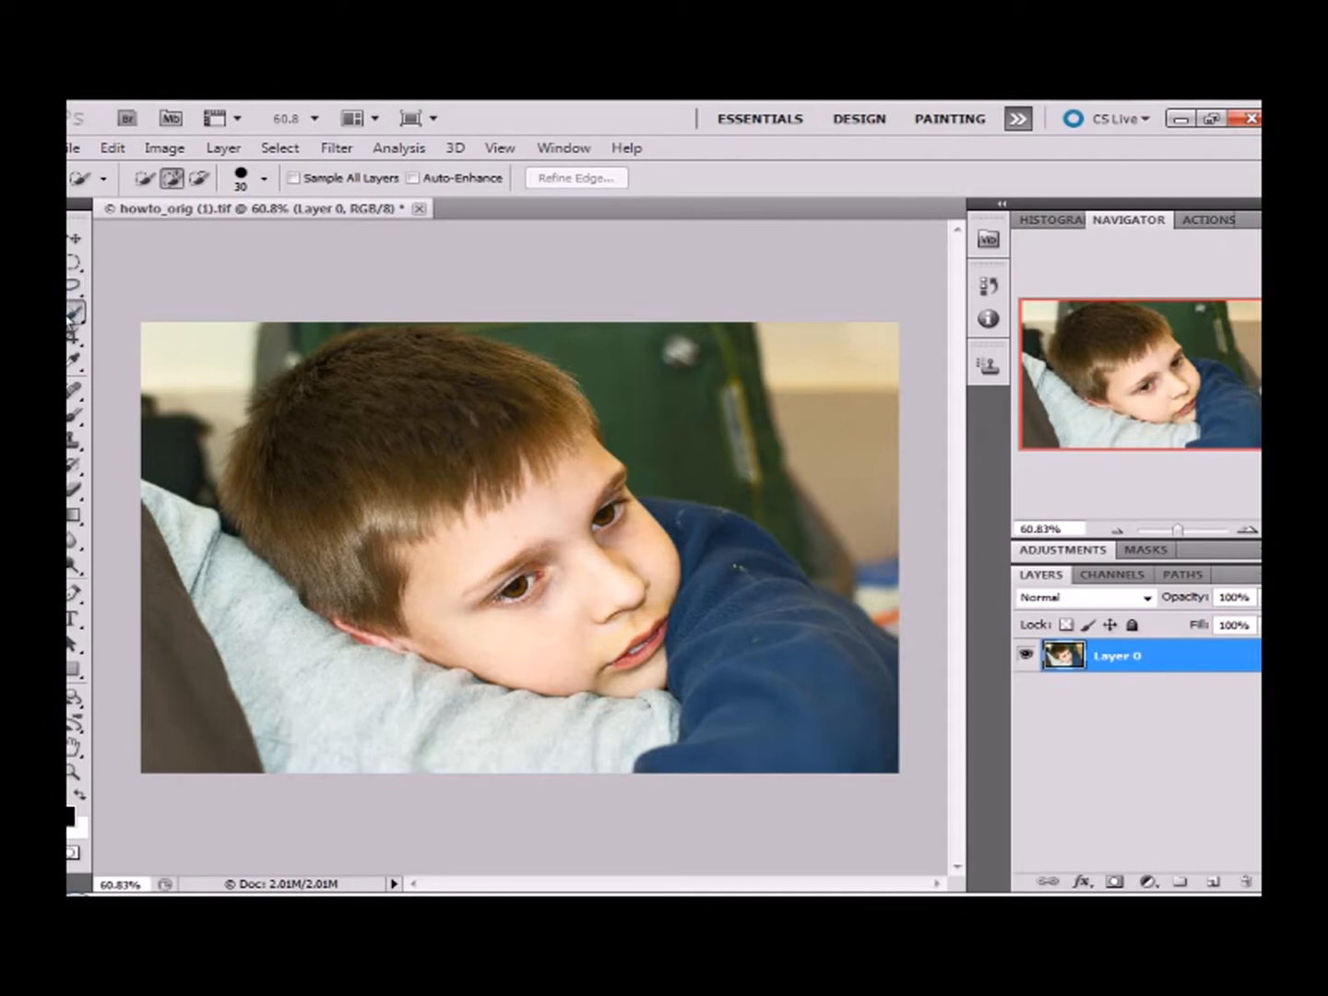
click(73, 315)
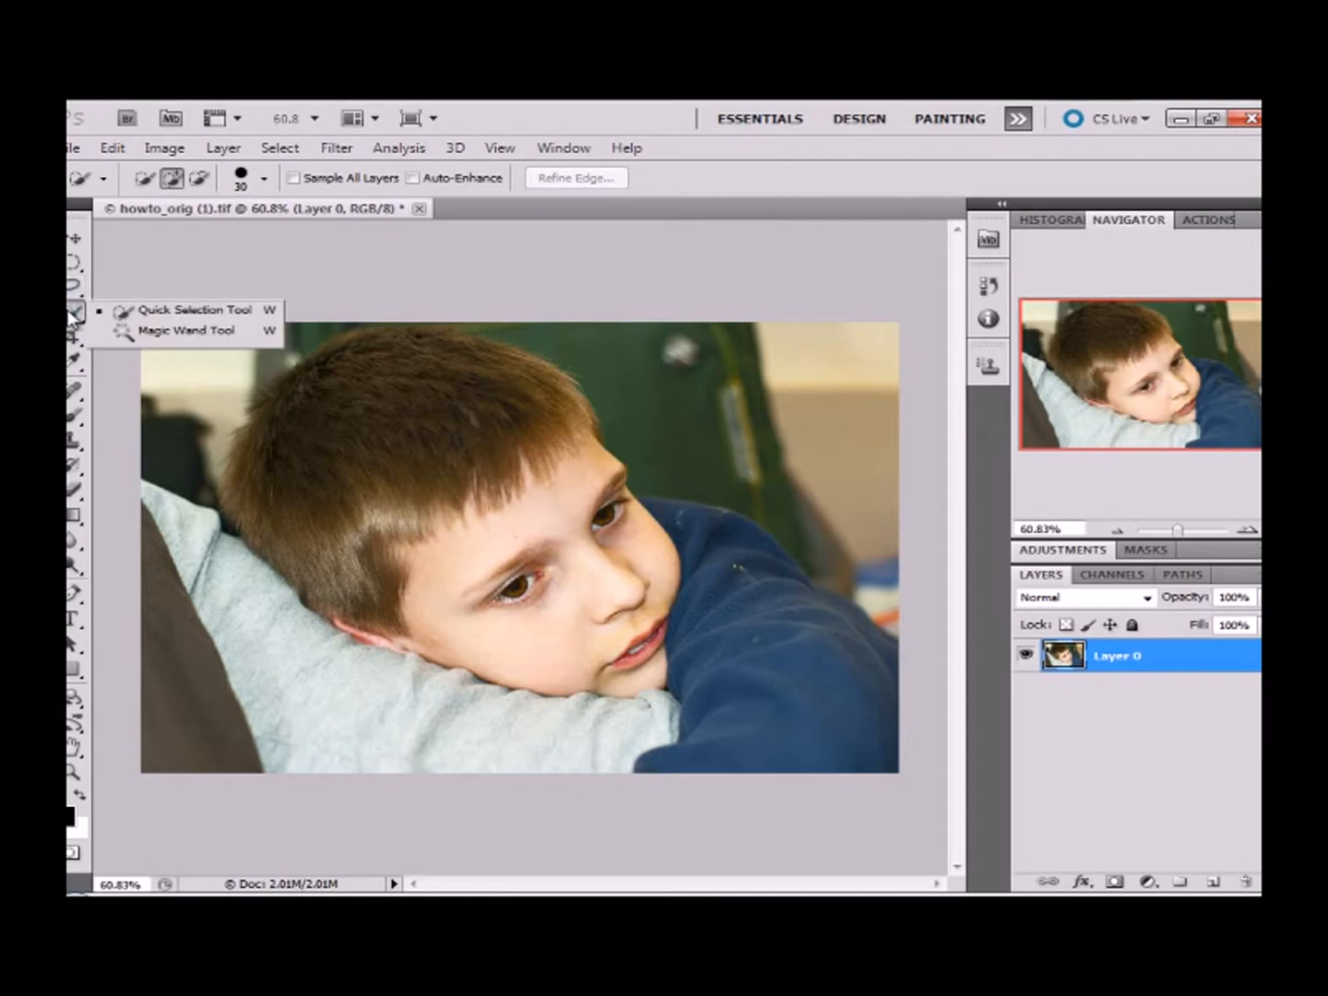
click(158, 319)
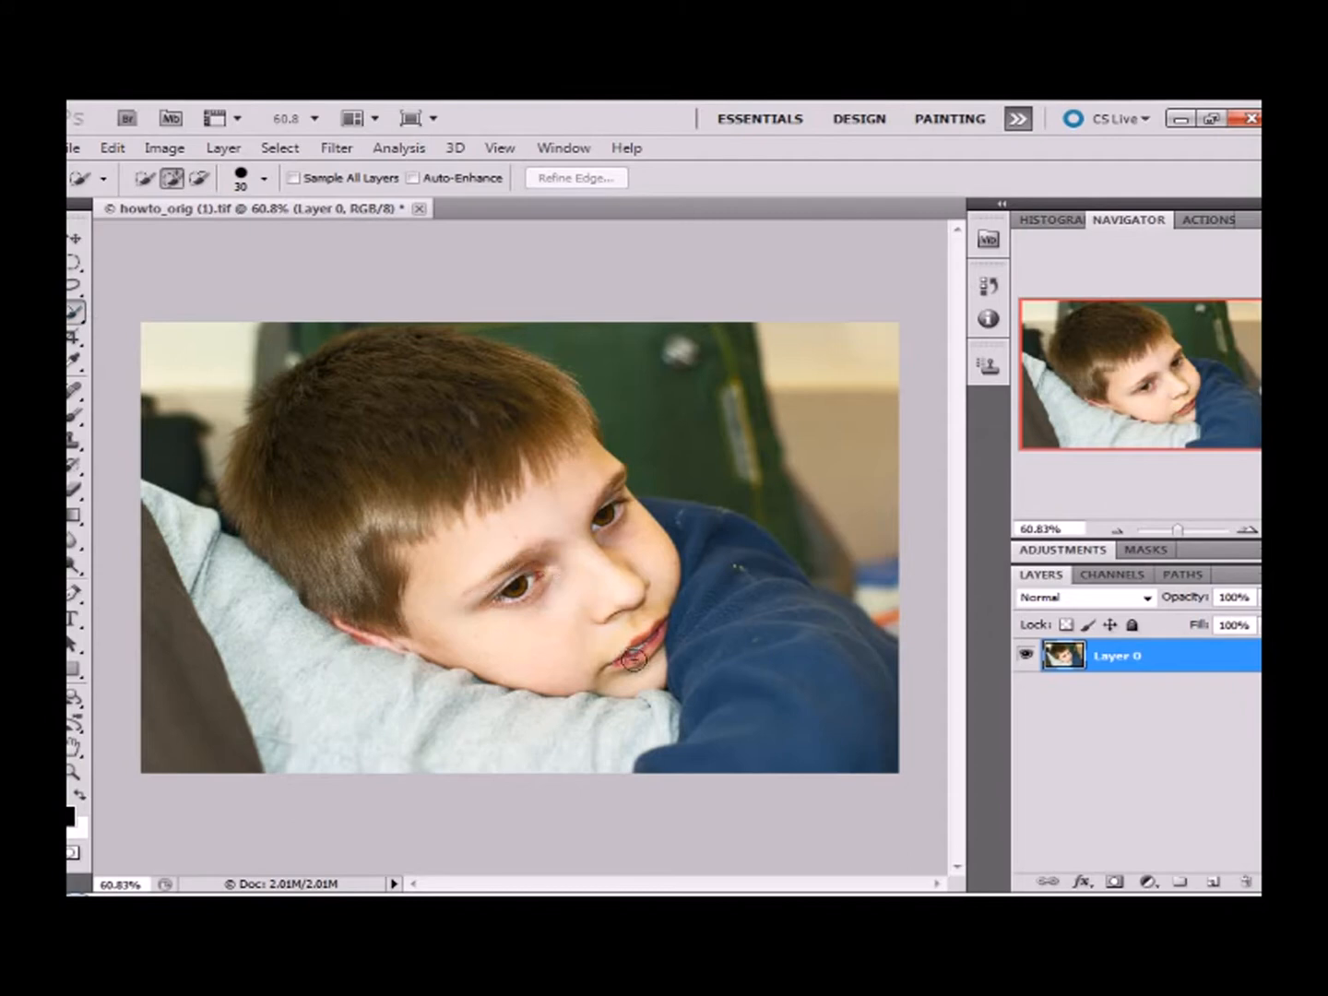
mouse_move(640, 672)
mouse_down()
mouse_move(597, 620)
mouse_move(513, 581)
mouse_move(458, 520)
mouse_move(466, 501)
mouse_move(536, 465)
mouse_up()
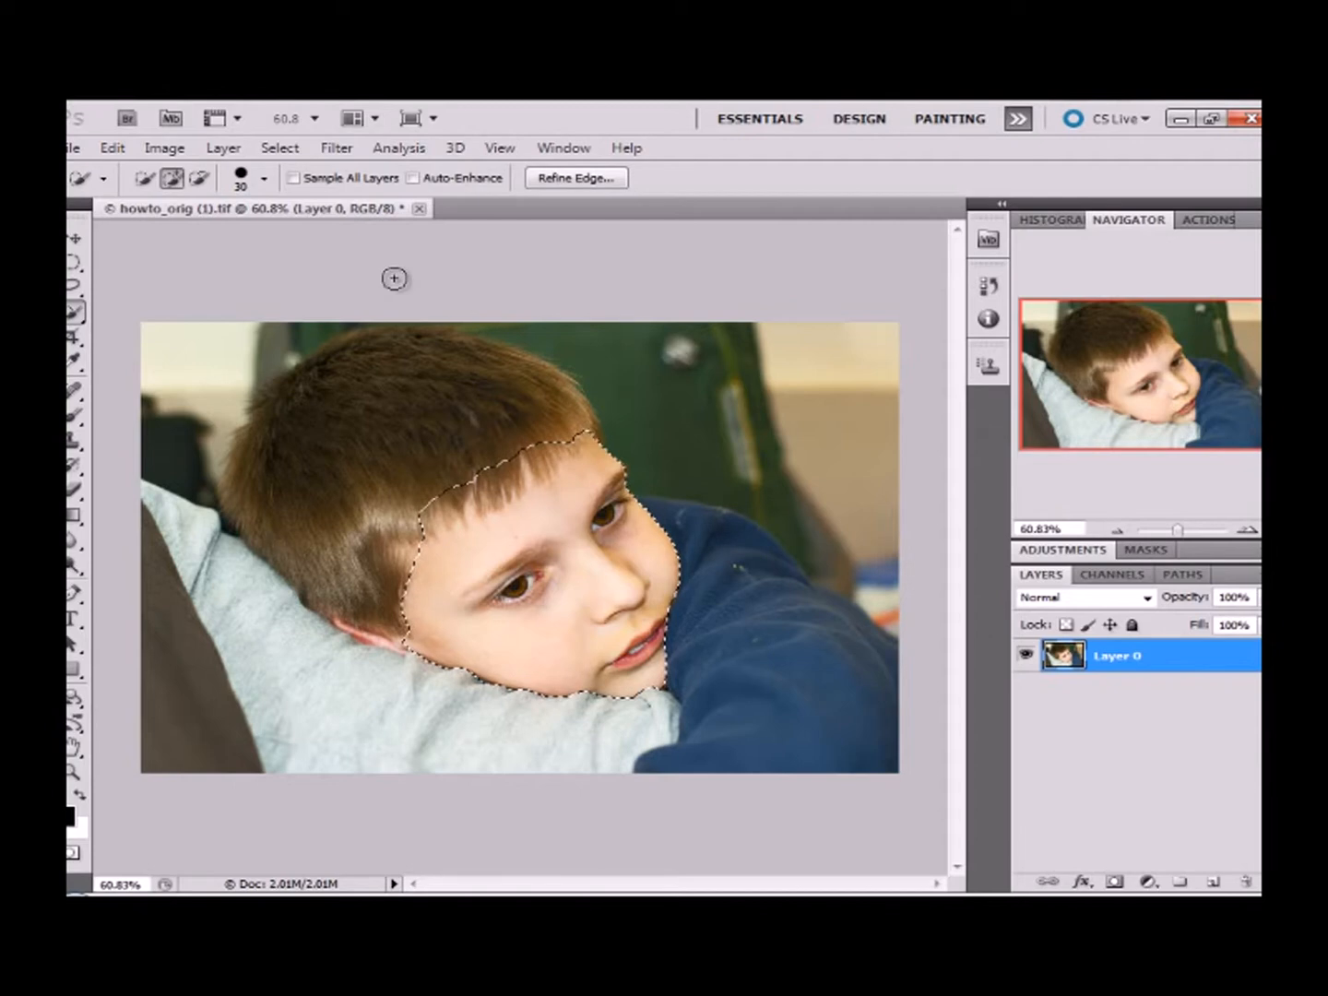
Open Refine Edge for the face selection and compare its view modes, ending with On Black
click(556, 180)
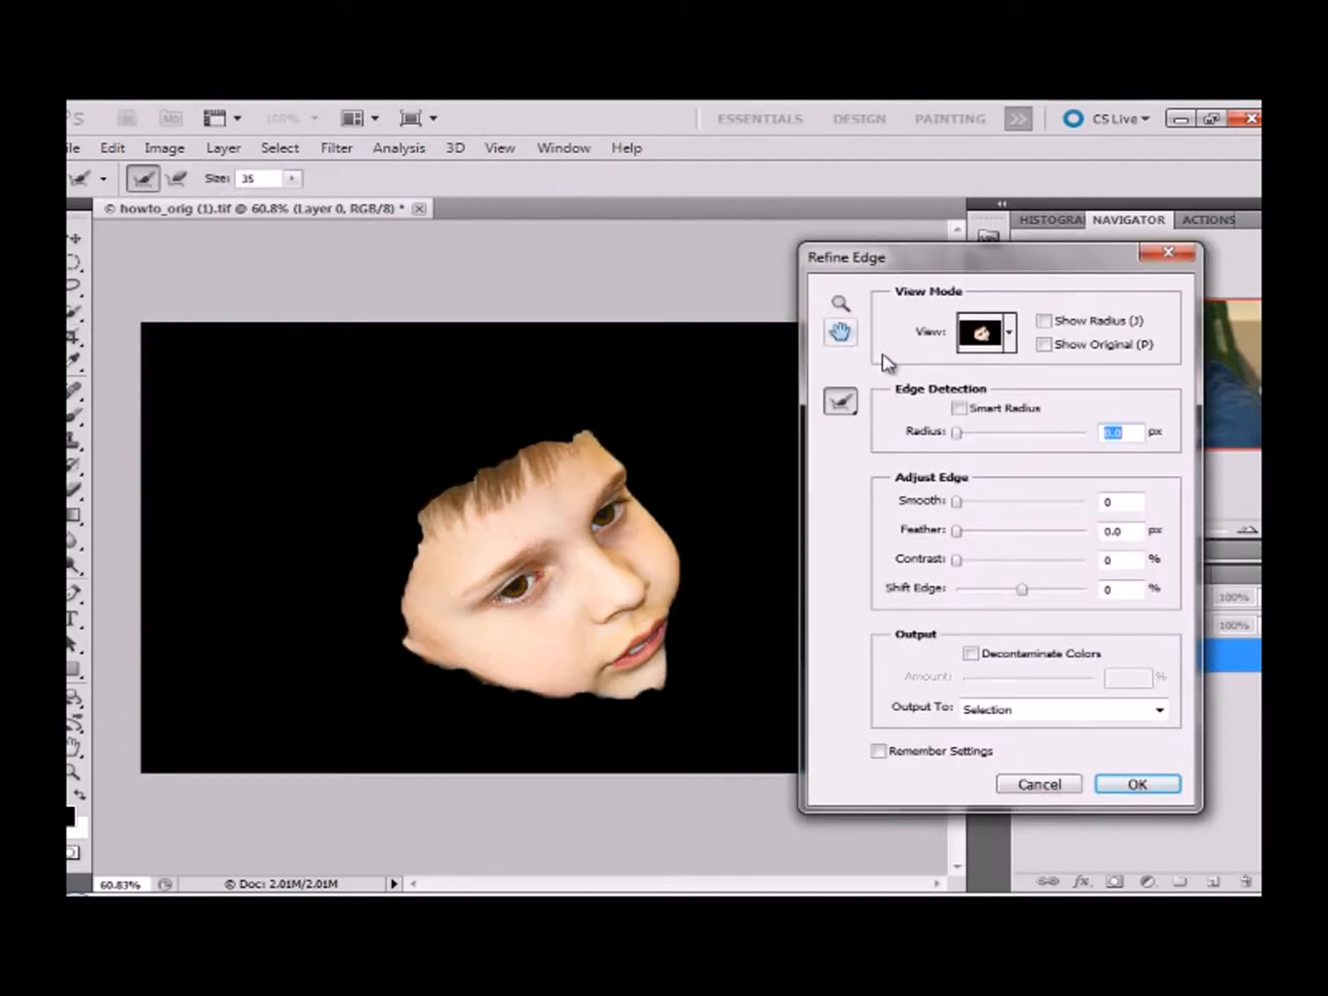
click(1012, 334)
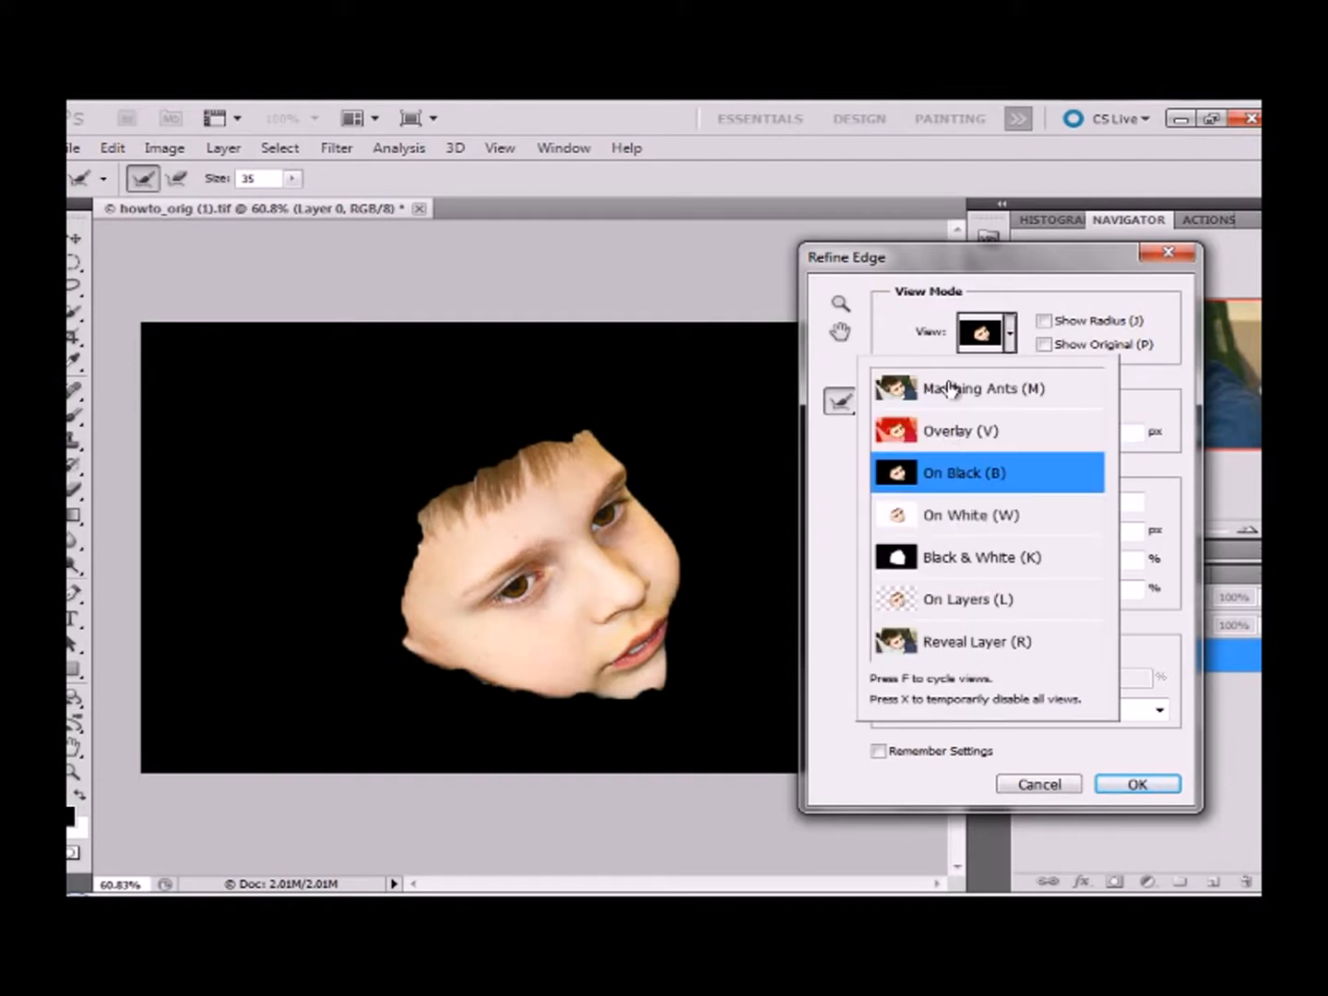
key(v)
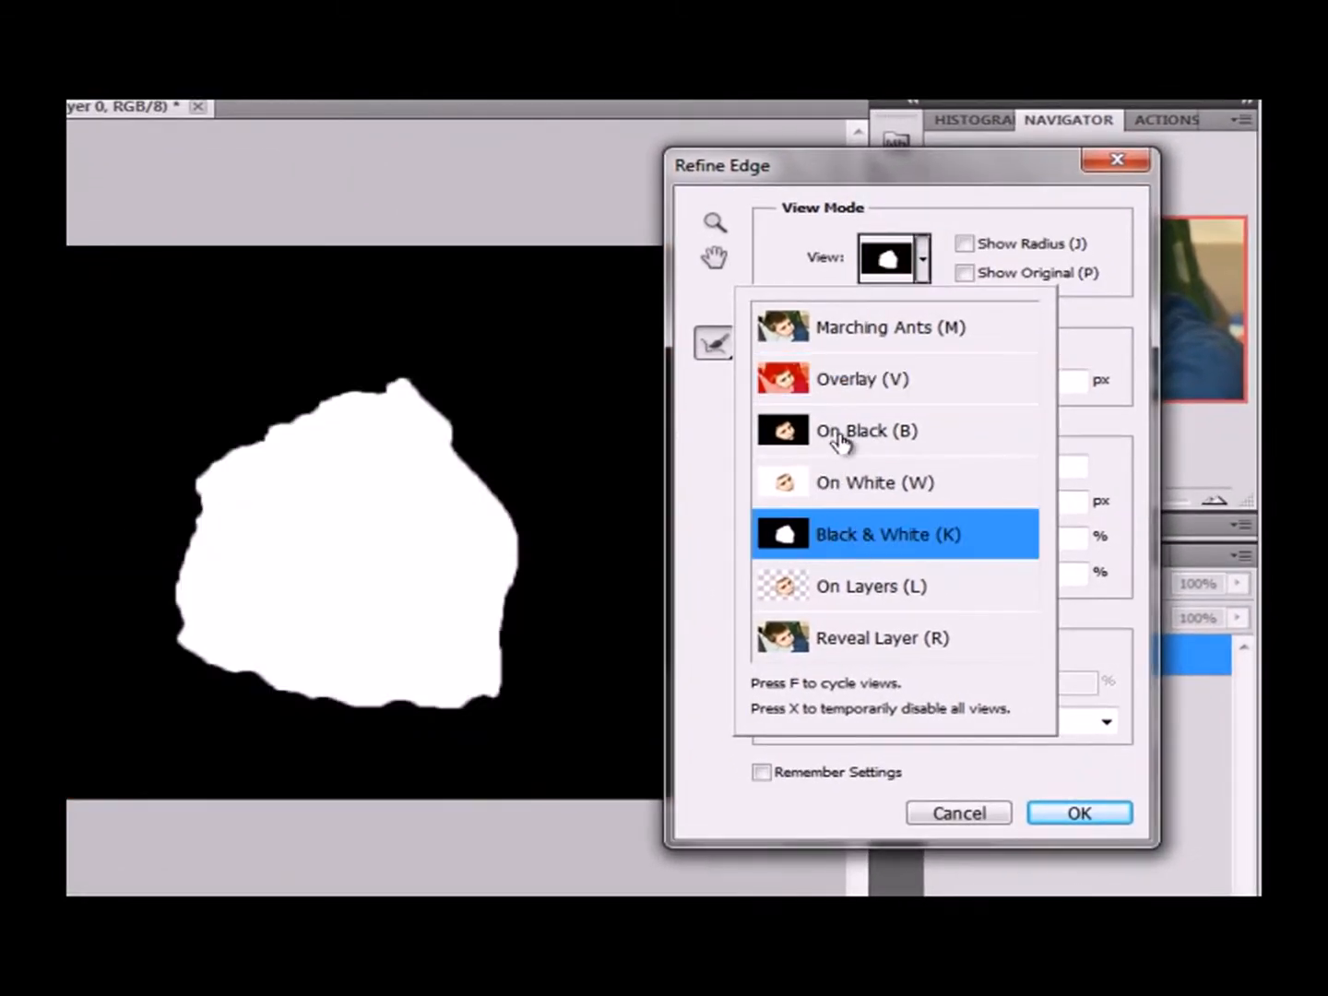
click(925, 267)
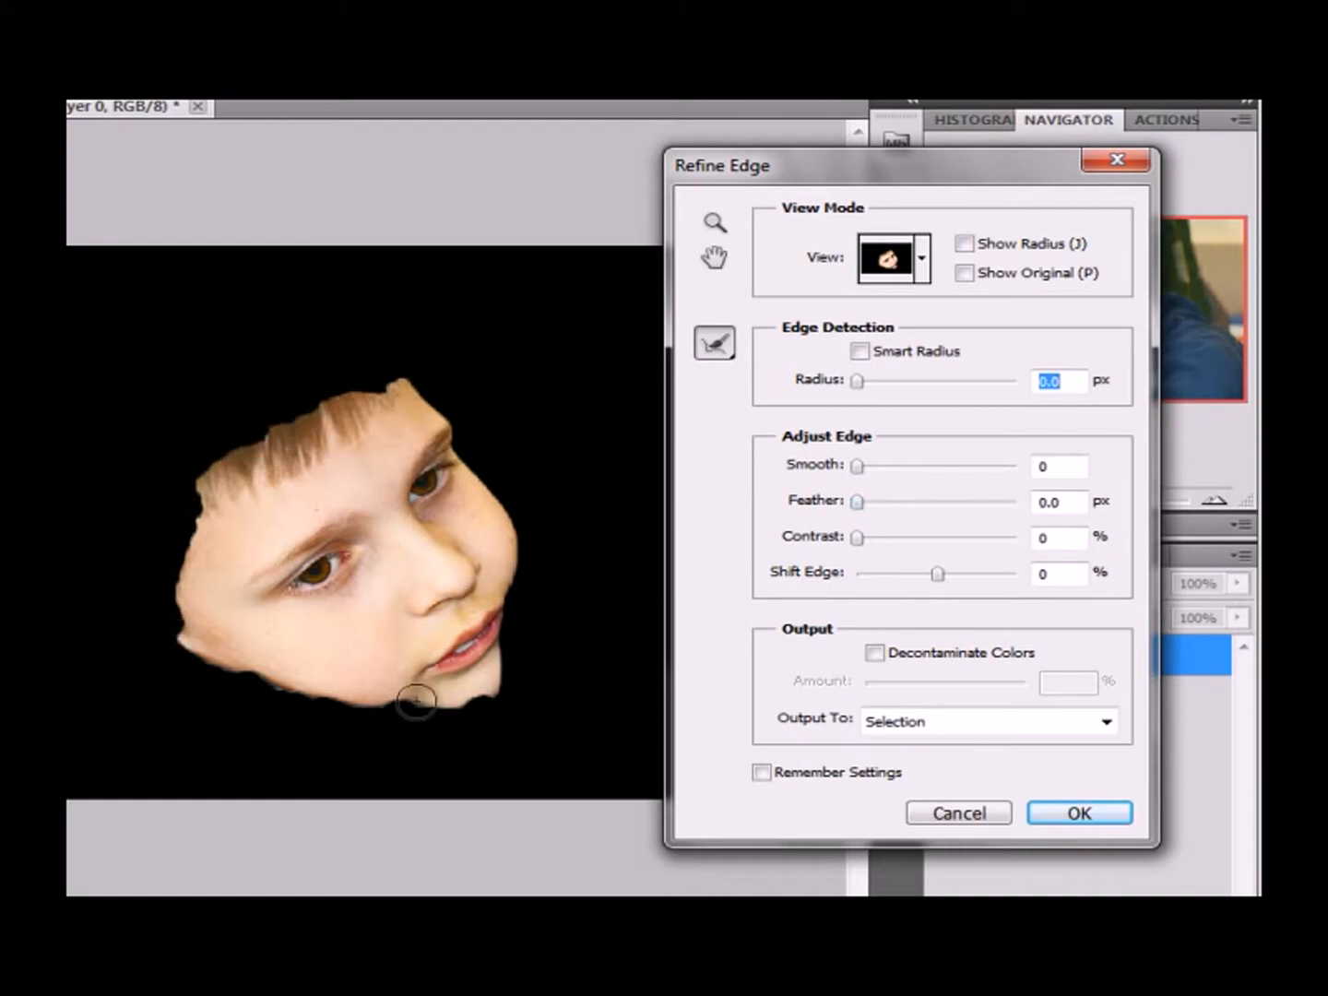
Refine the face selection's edge with Feather 75 px and Smooth 35, and apply it as a selection
drag(859, 503, 969, 503)
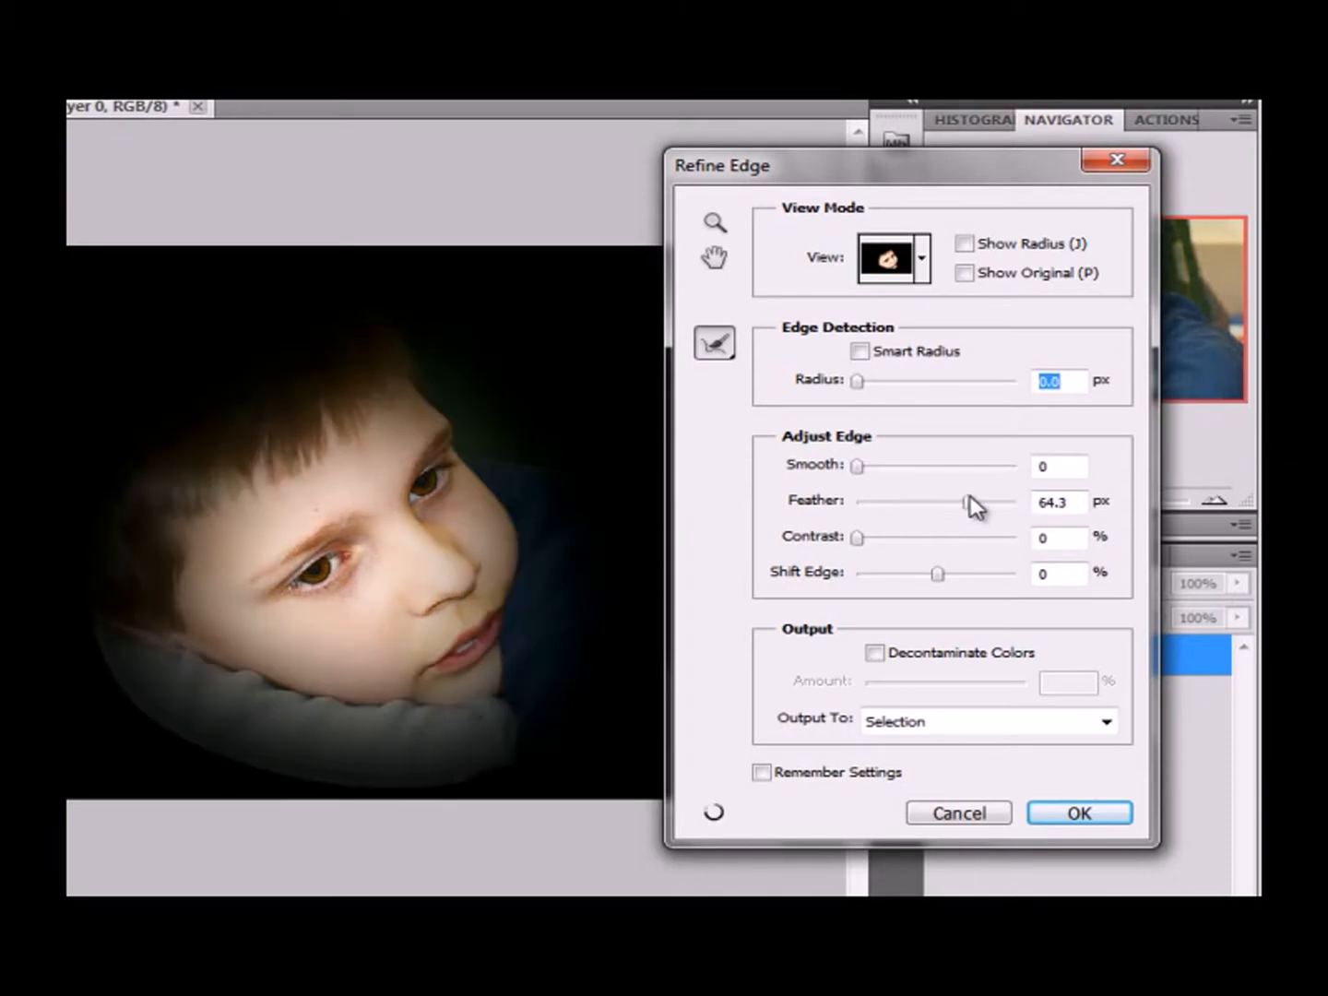
drag(969, 496, 980, 494)
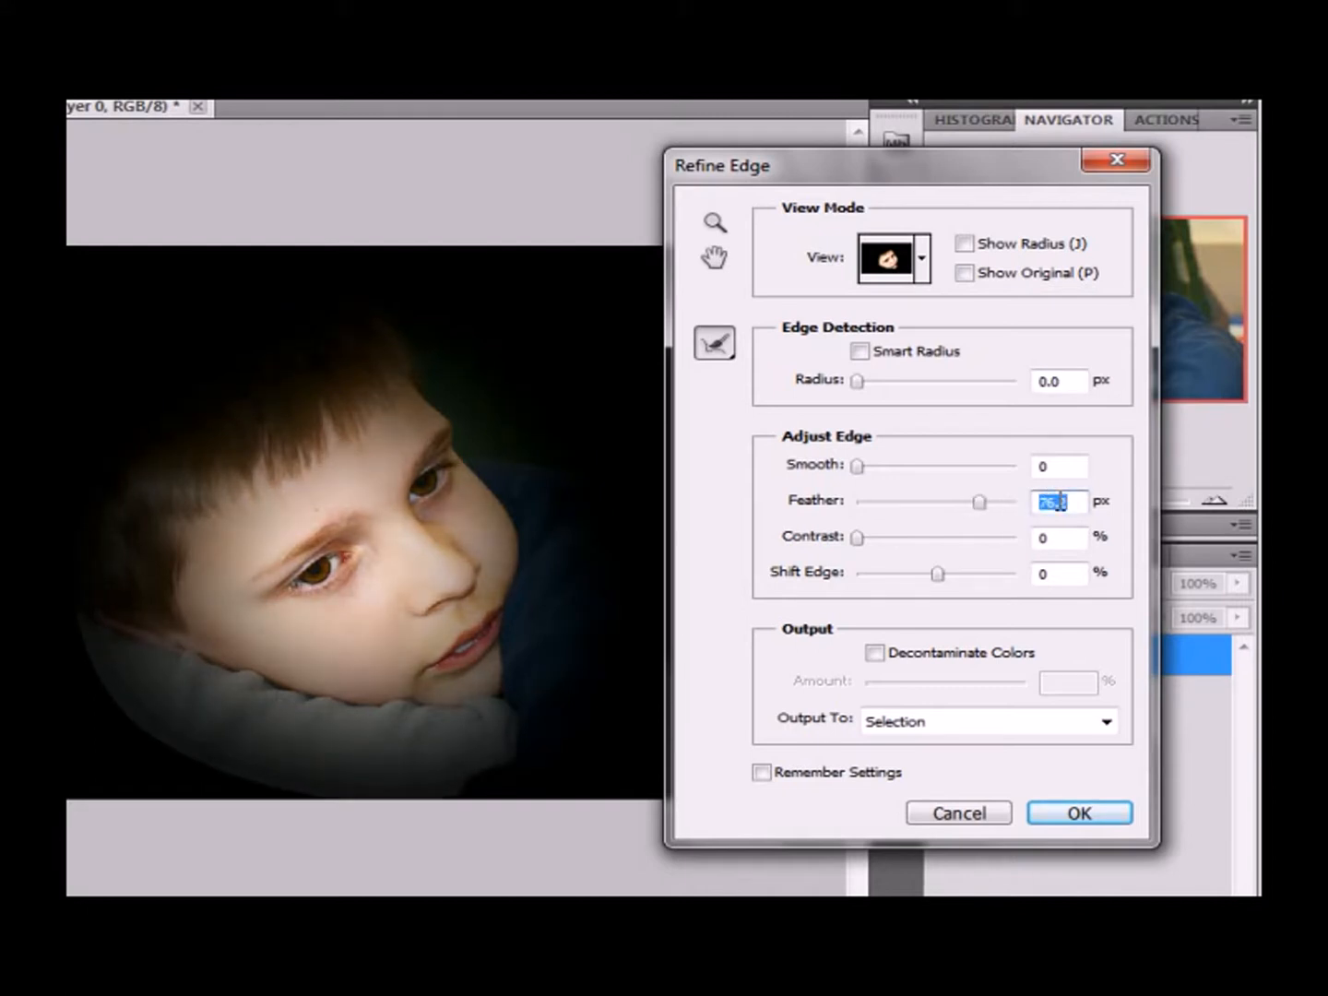
text(75)
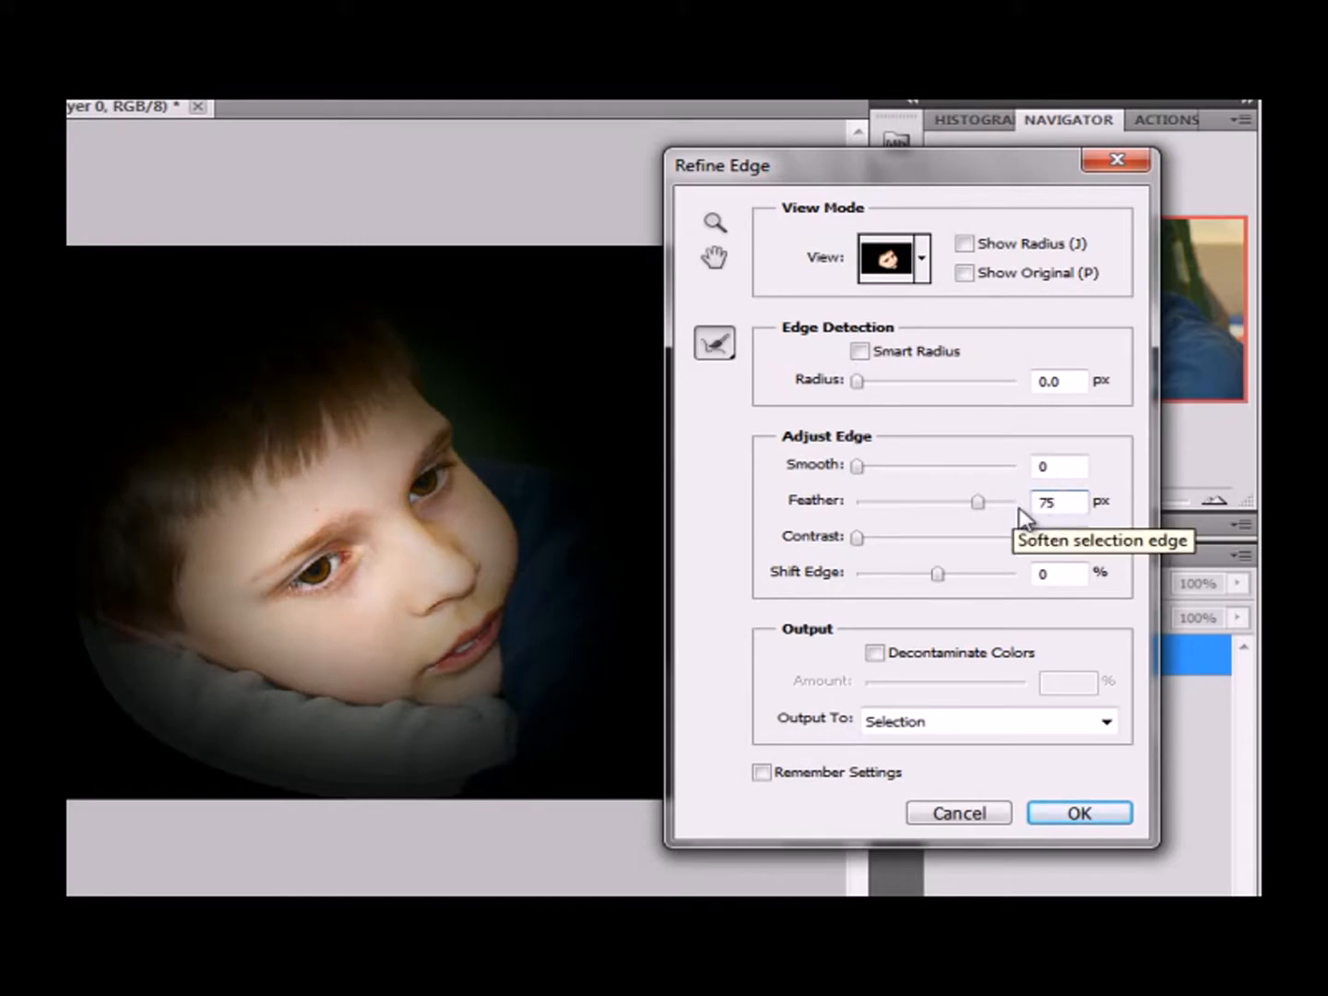
drag(858, 467, 904, 469)
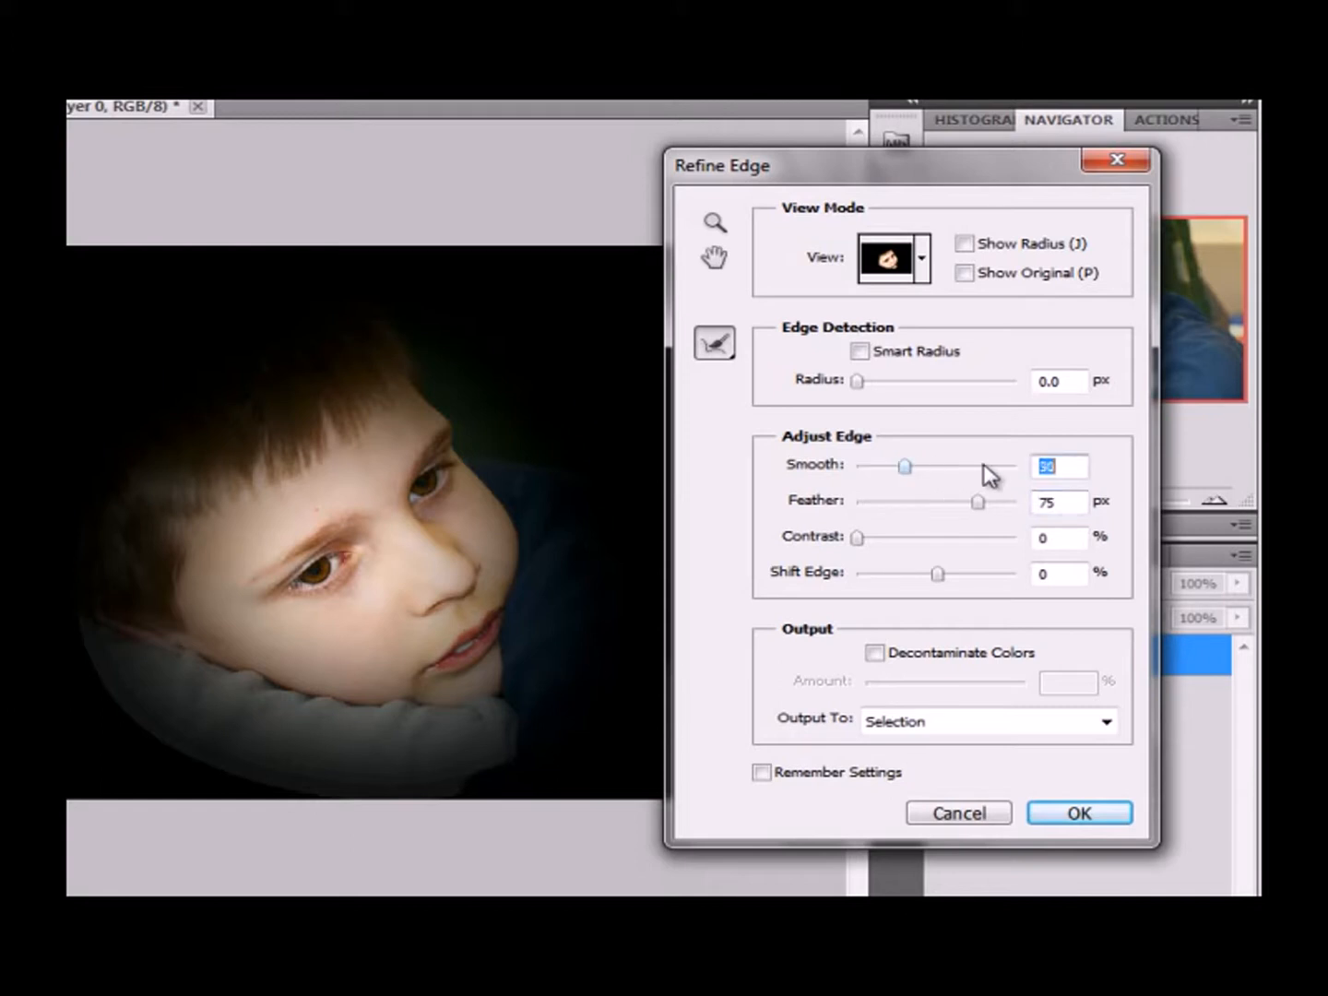
text(35)
click(1052, 574)
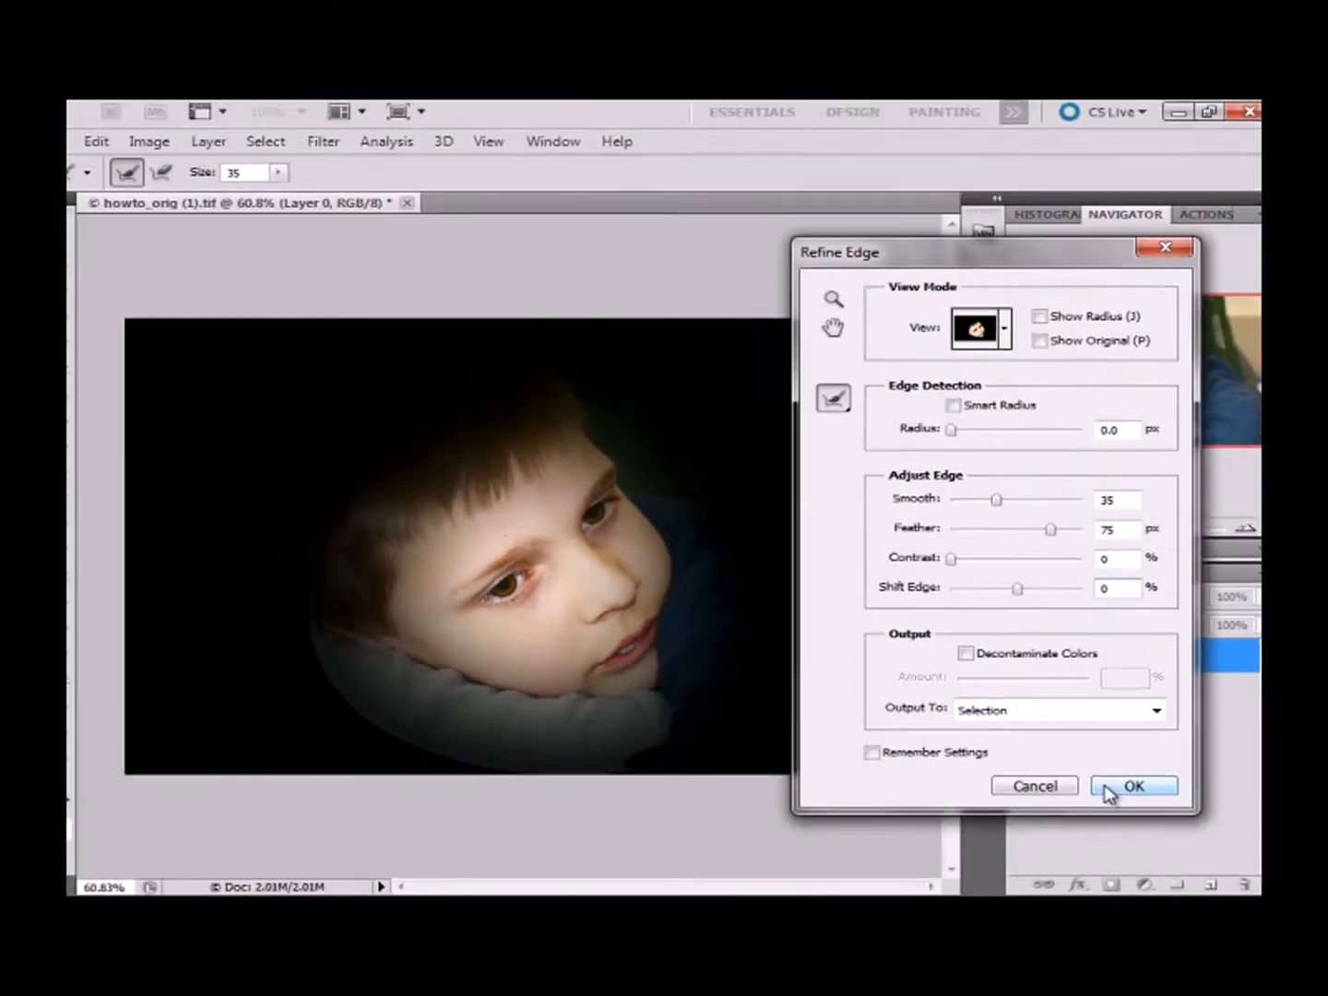
click(1045, 813)
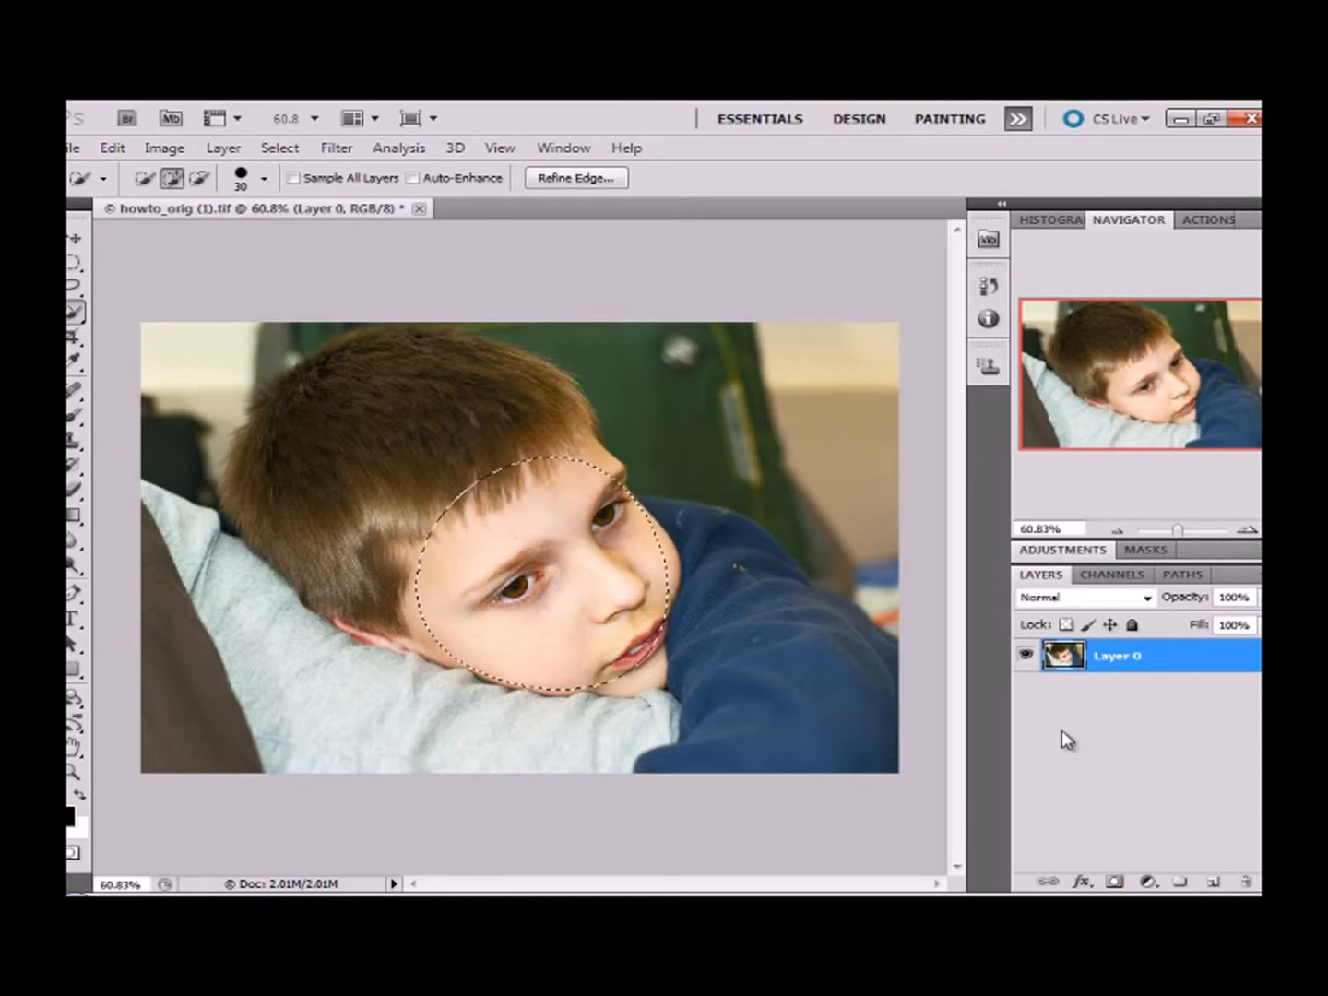
Save the feathered face selection as a new alpha channel, display that channel alone and activate the Brush tool
click(1094, 578)
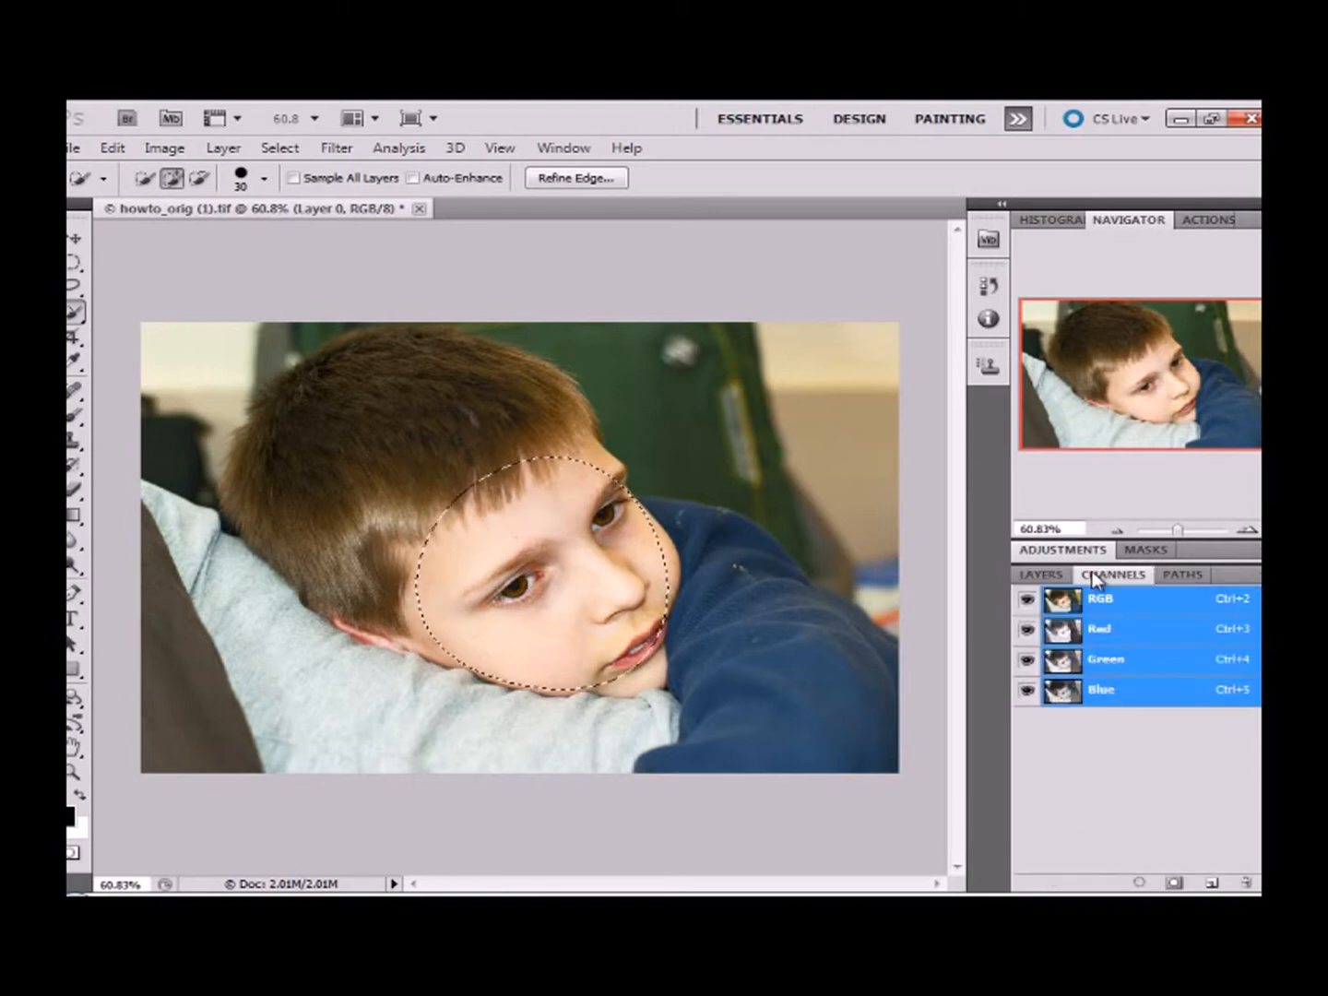
click(1174, 885)
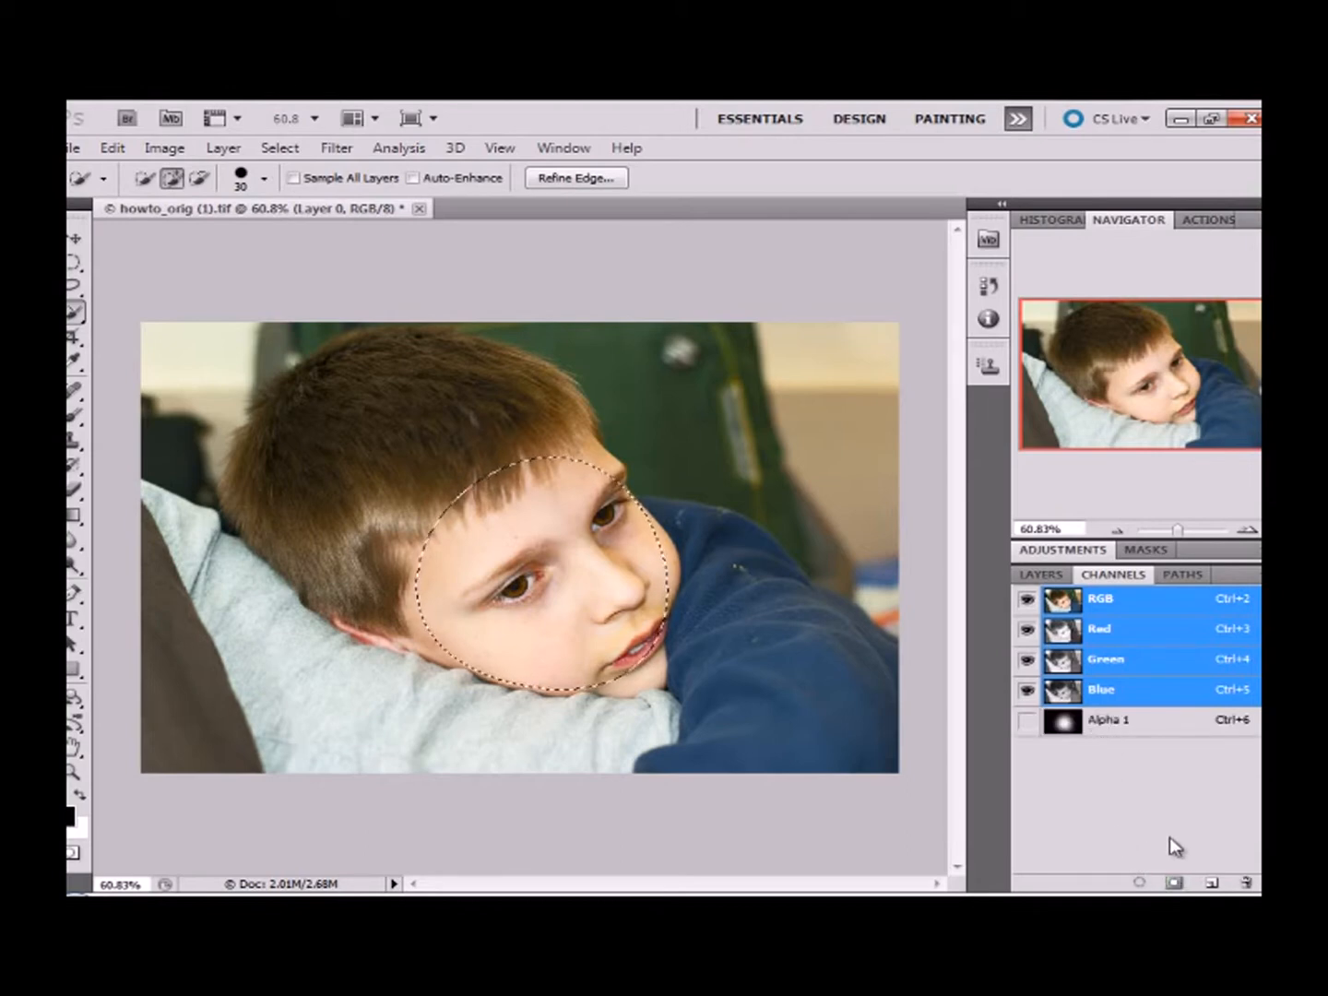
click(1106, 721)
key(b)
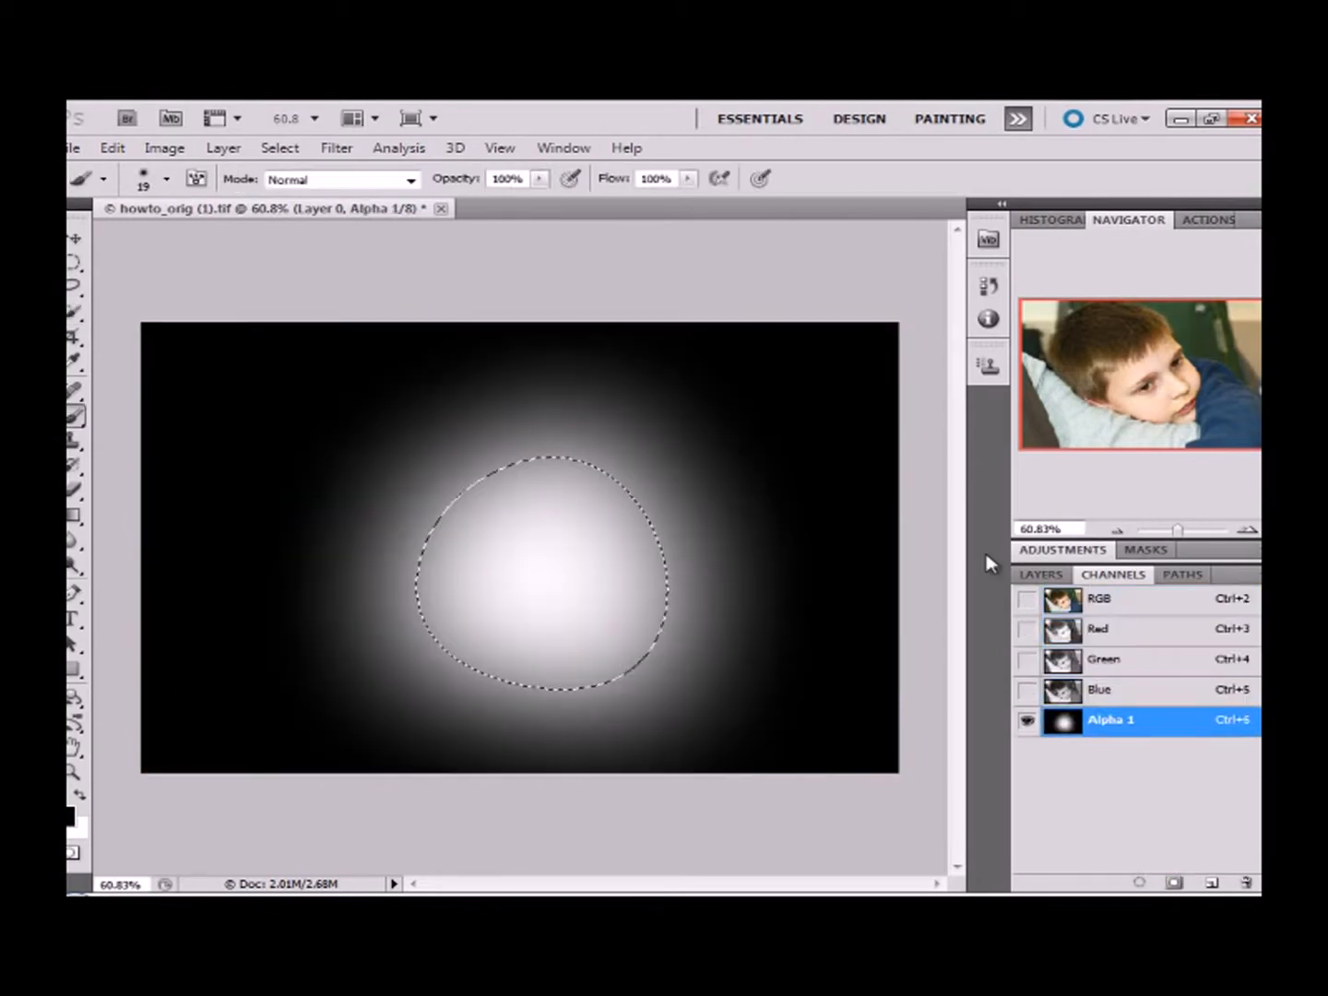
Return to the layer list and duplicate Layer 0 as Layer 0 copy
click(1032, 573)
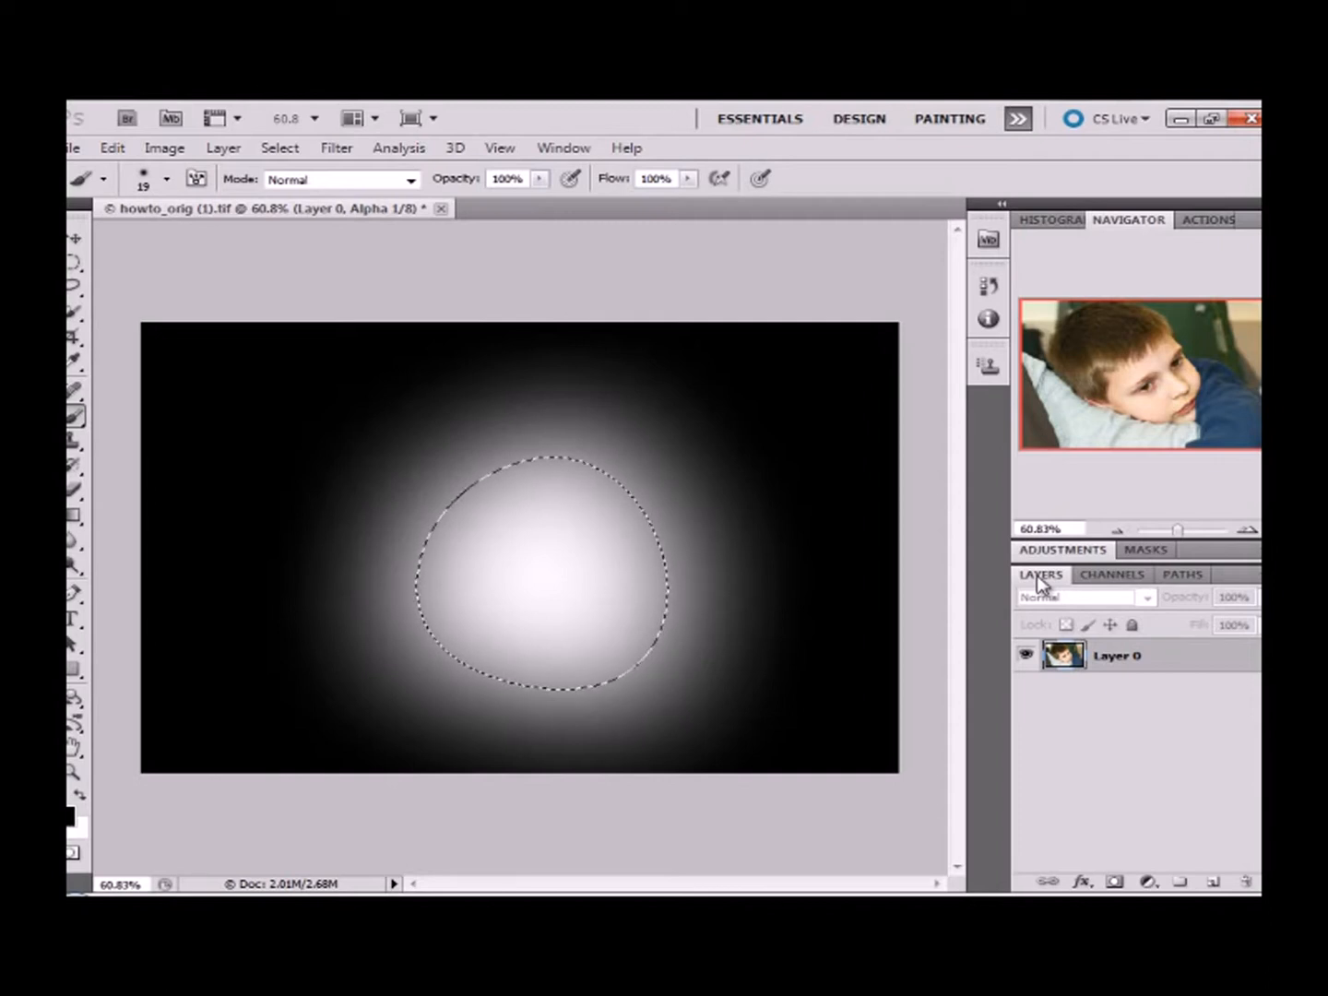
right_click(1114, 661)
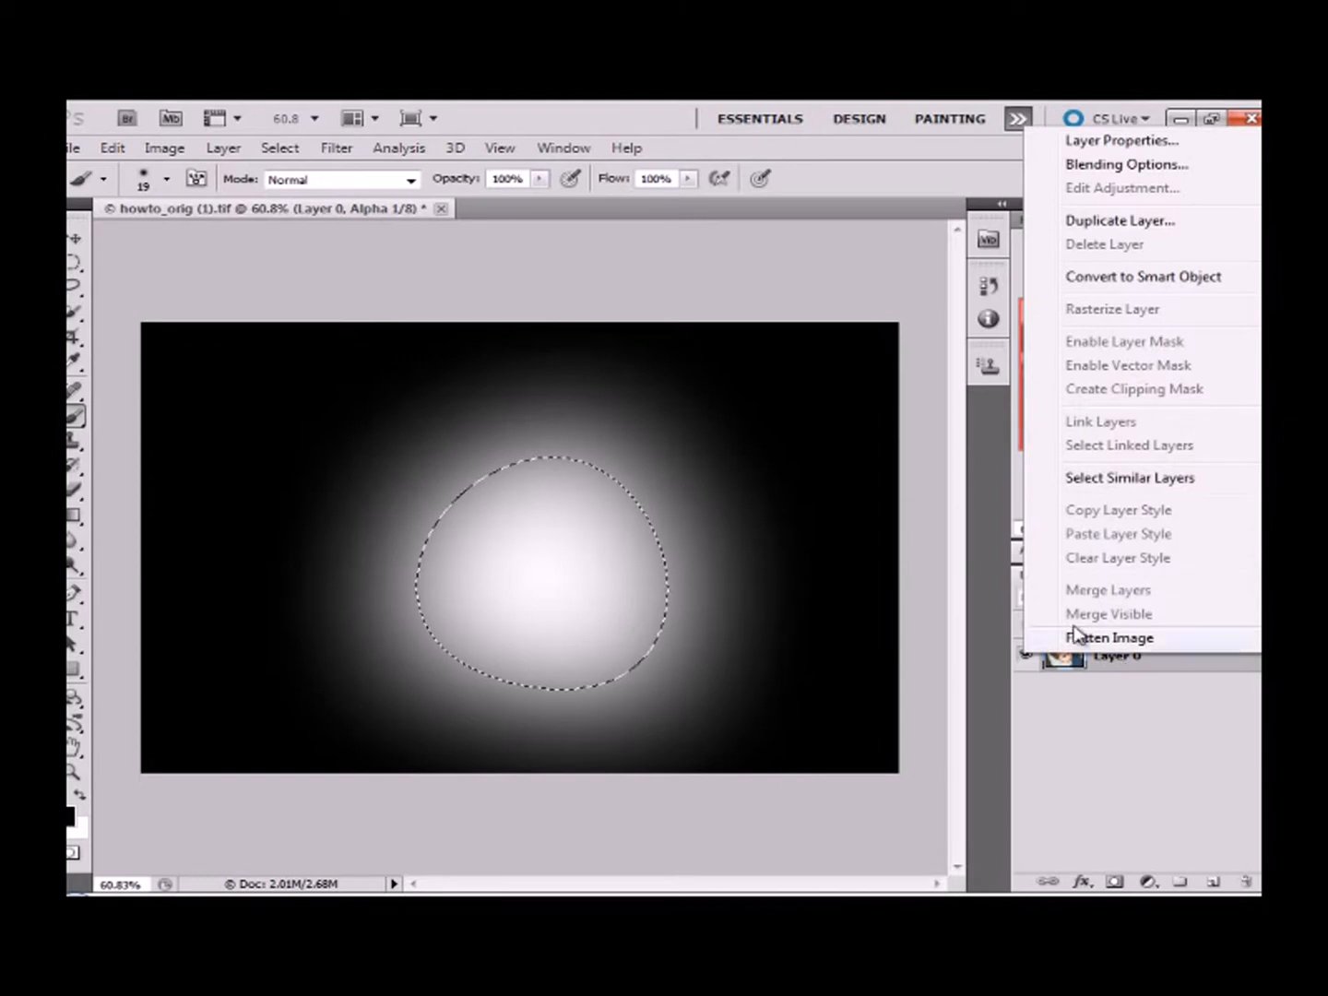
click(1074, 223)
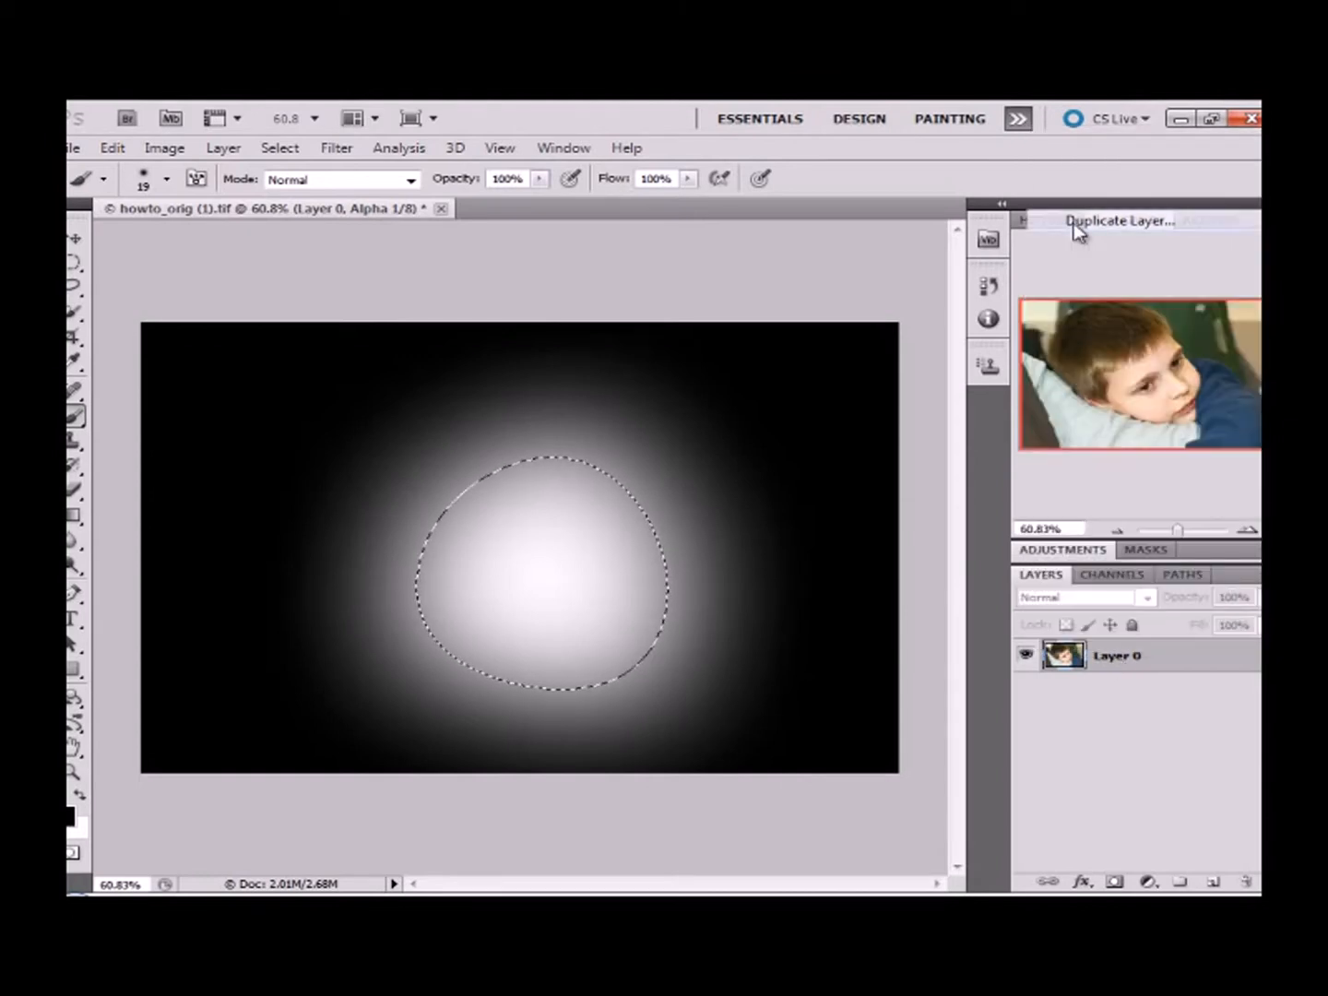
click(895, 345)
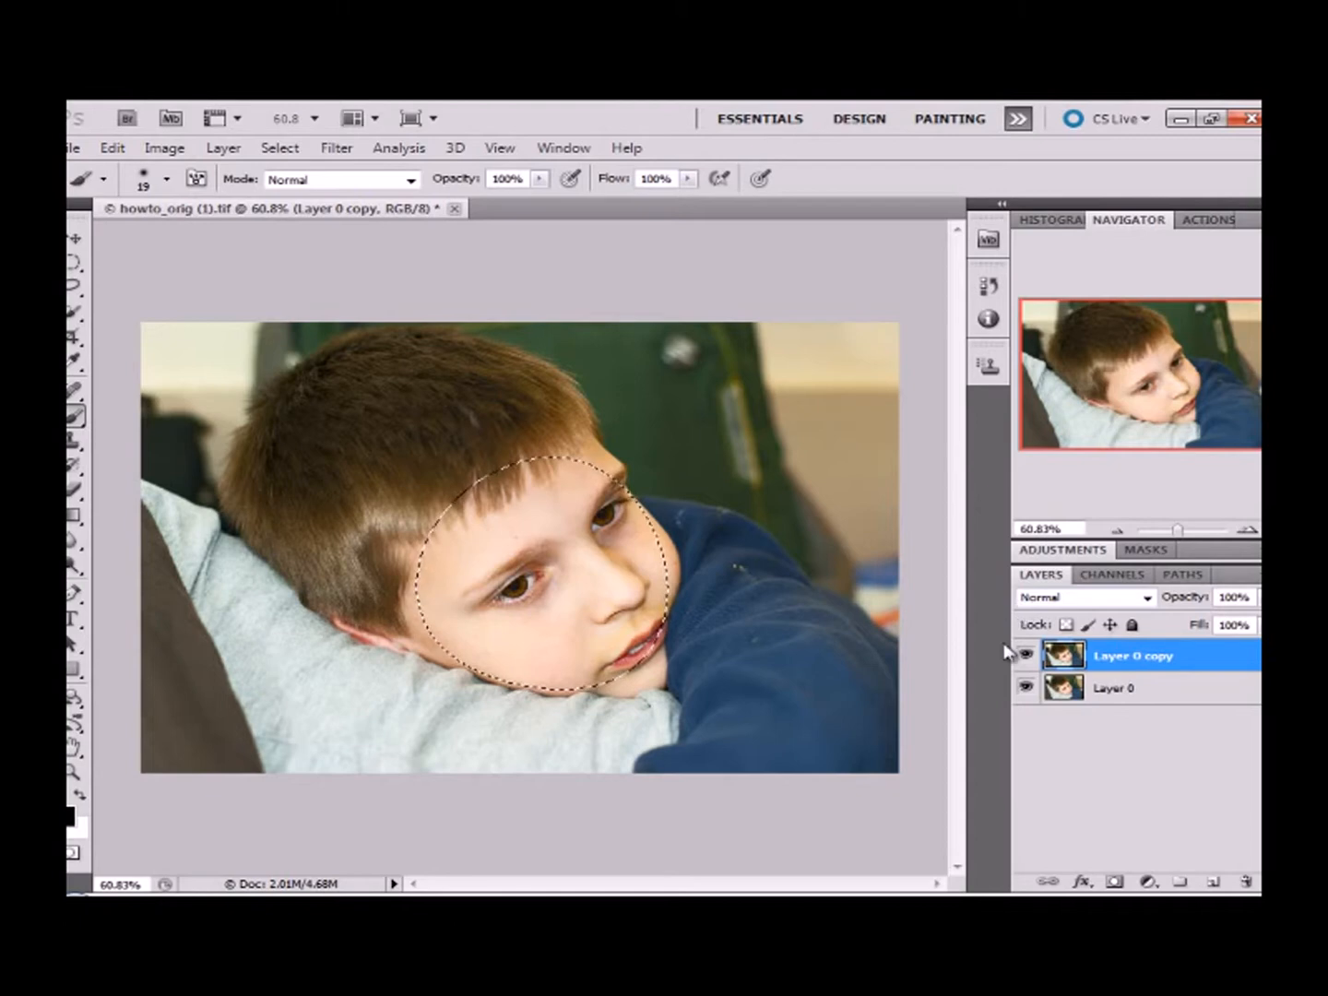
Open Lens Blur for the layer copy, use Alpha 1 as the depth map source and compare Invert off and on, leaving it on
click(341, 151)
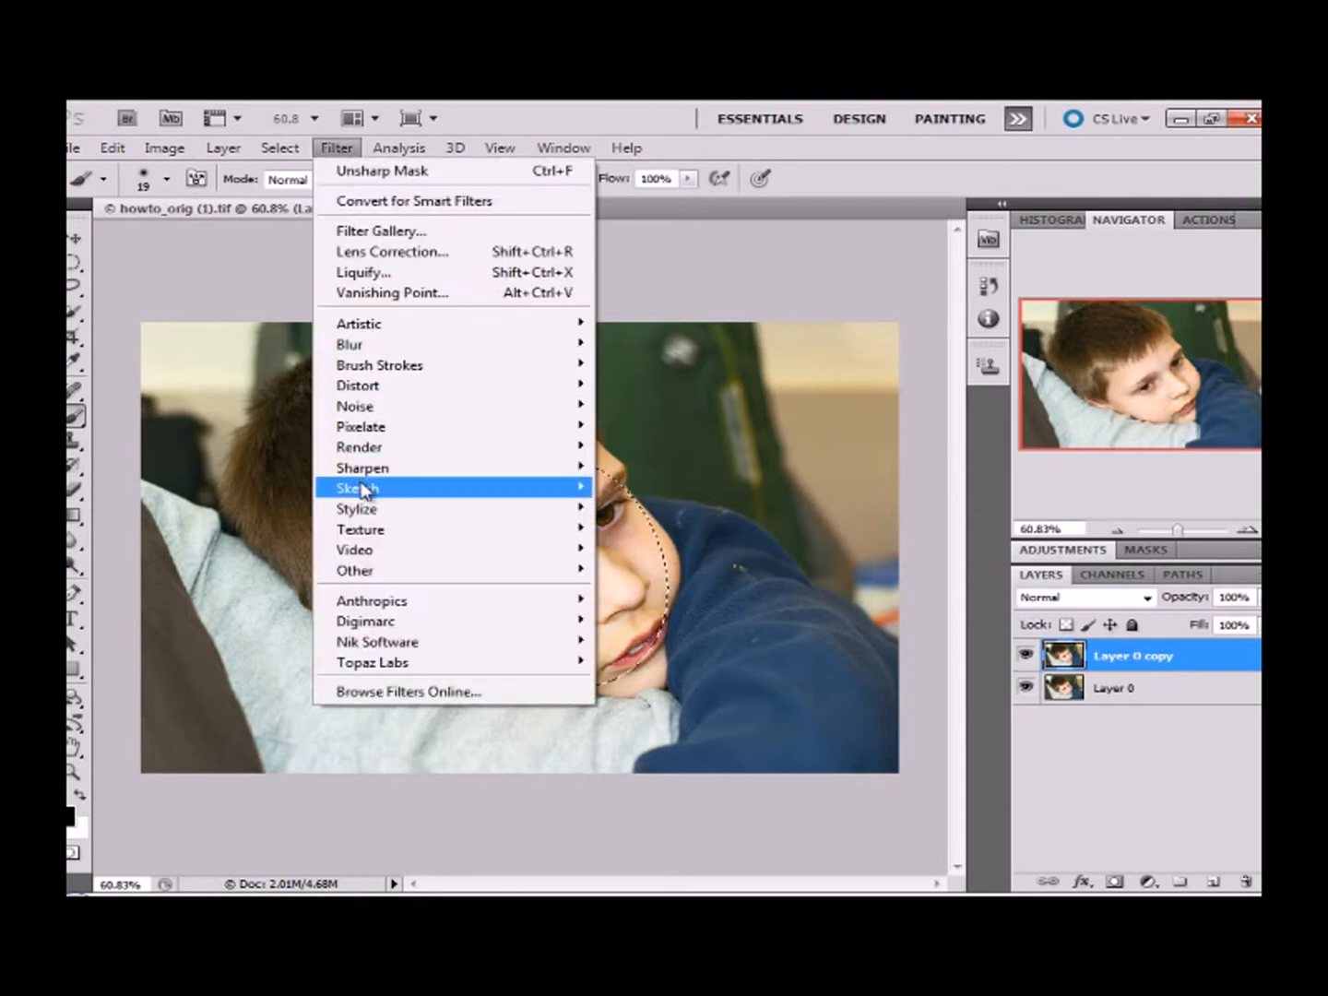
mouse_move(378, 360)
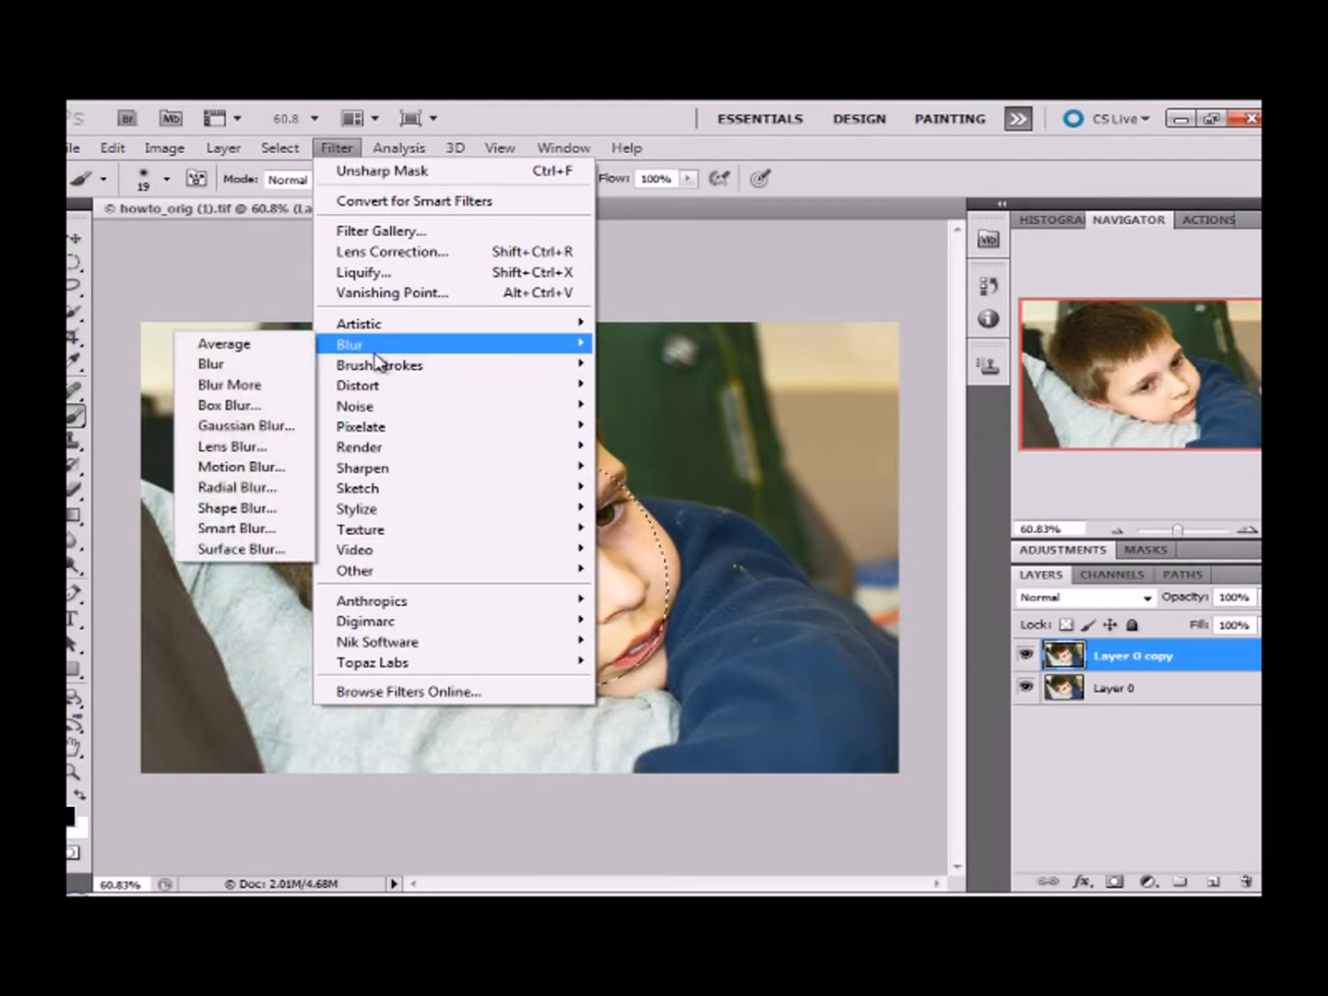
click(263, 447)
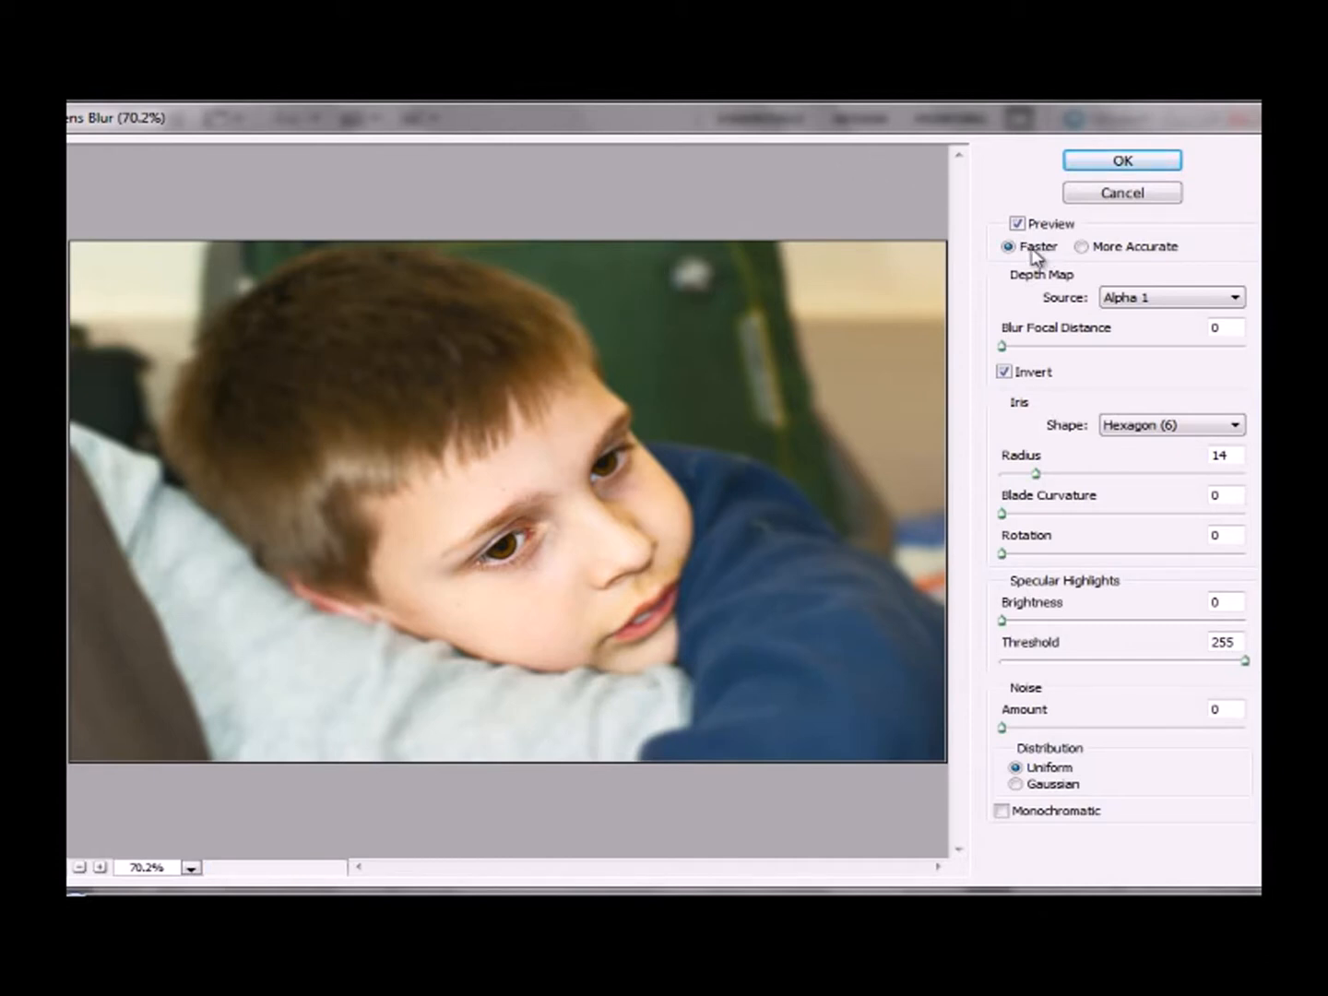
click(1118, 297)
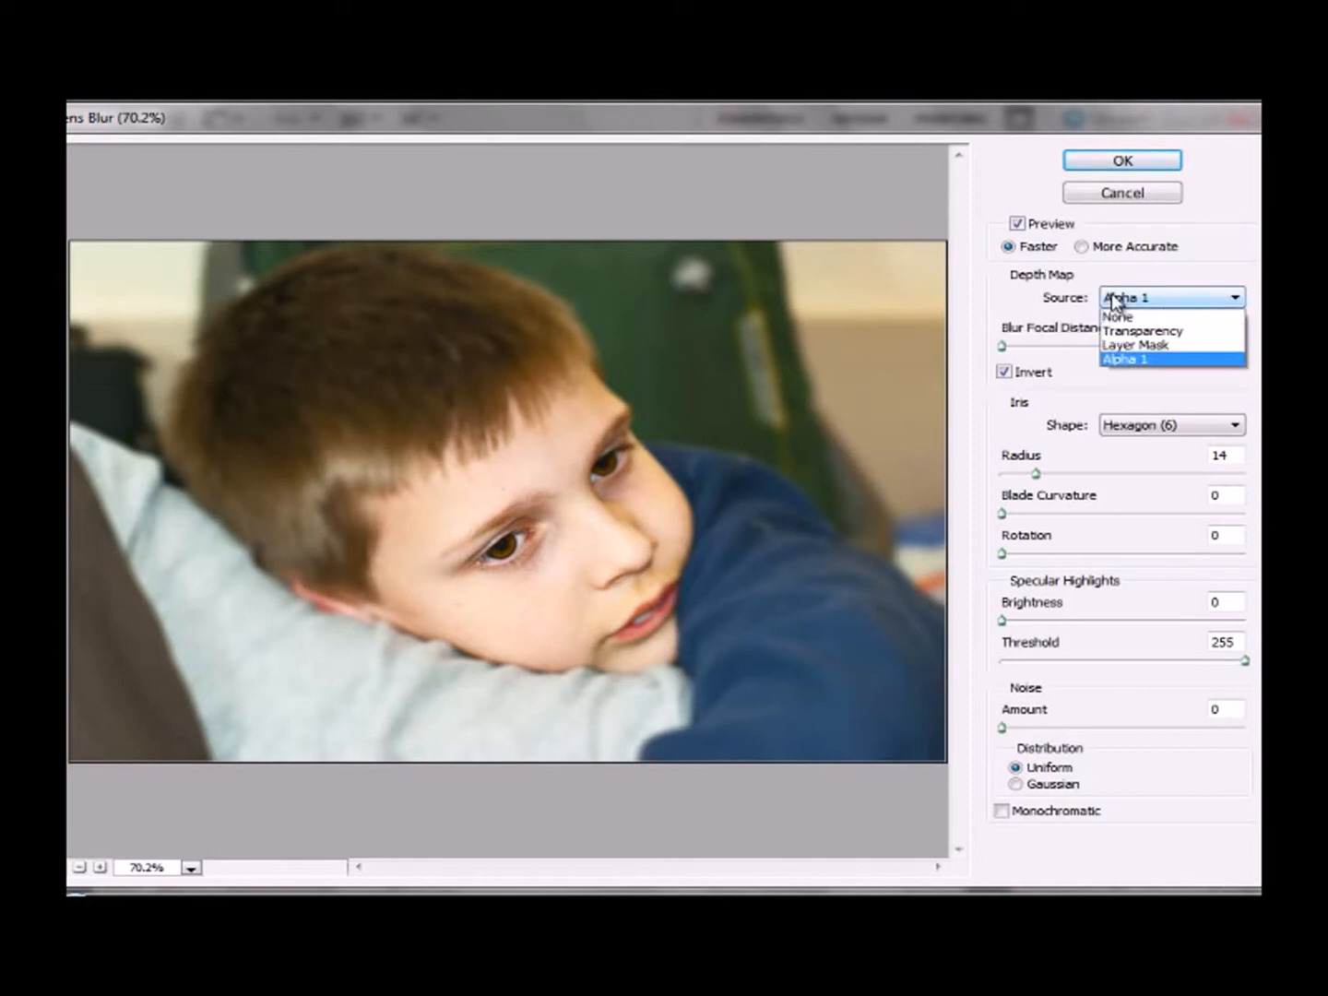
click(1120, 361)
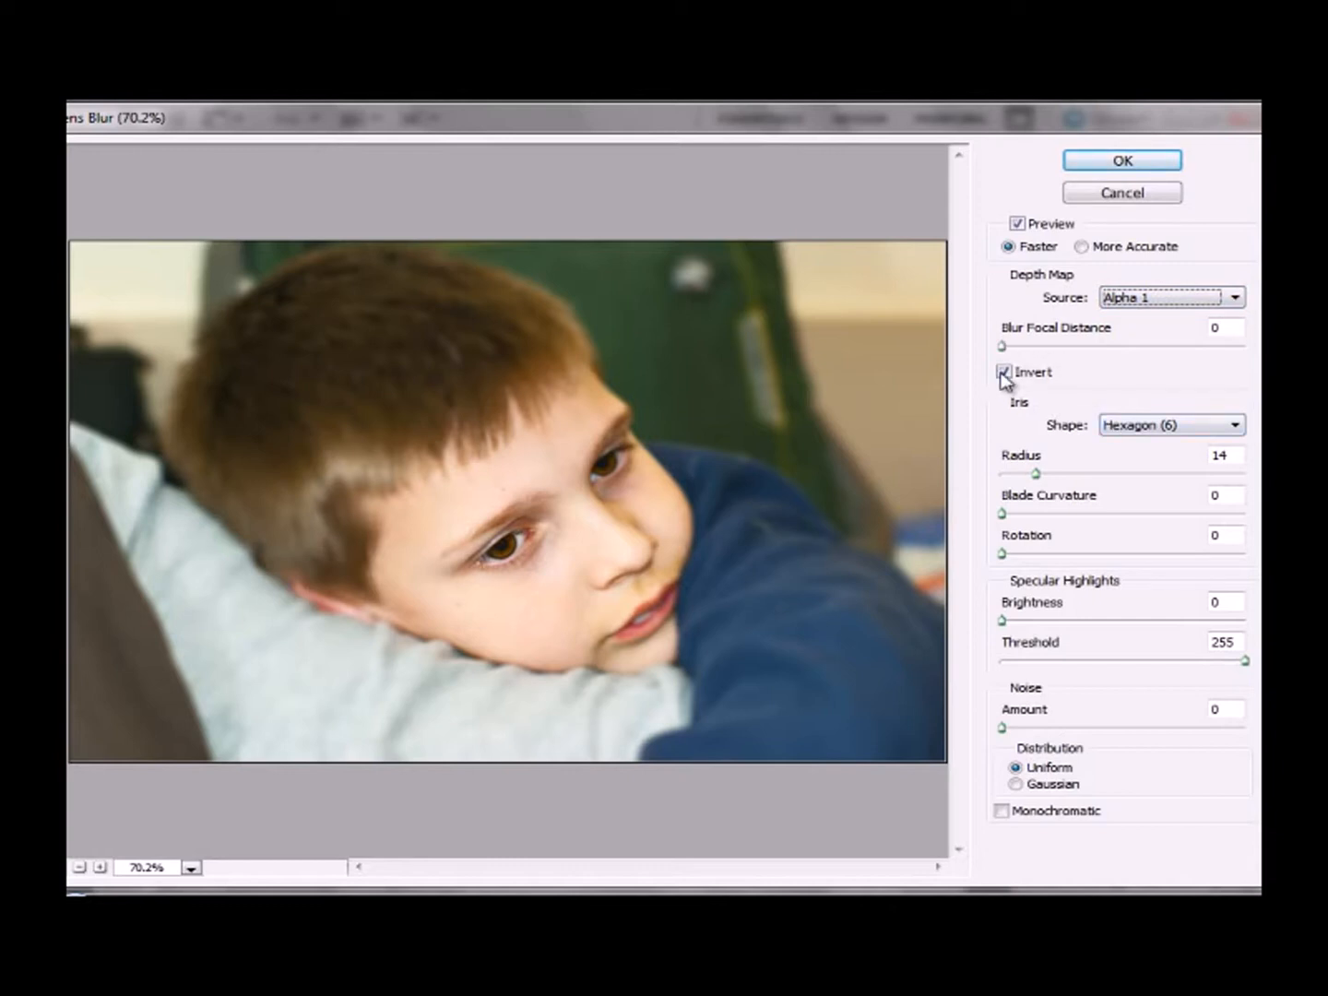
click(1004, 373)
click(1003, 373)
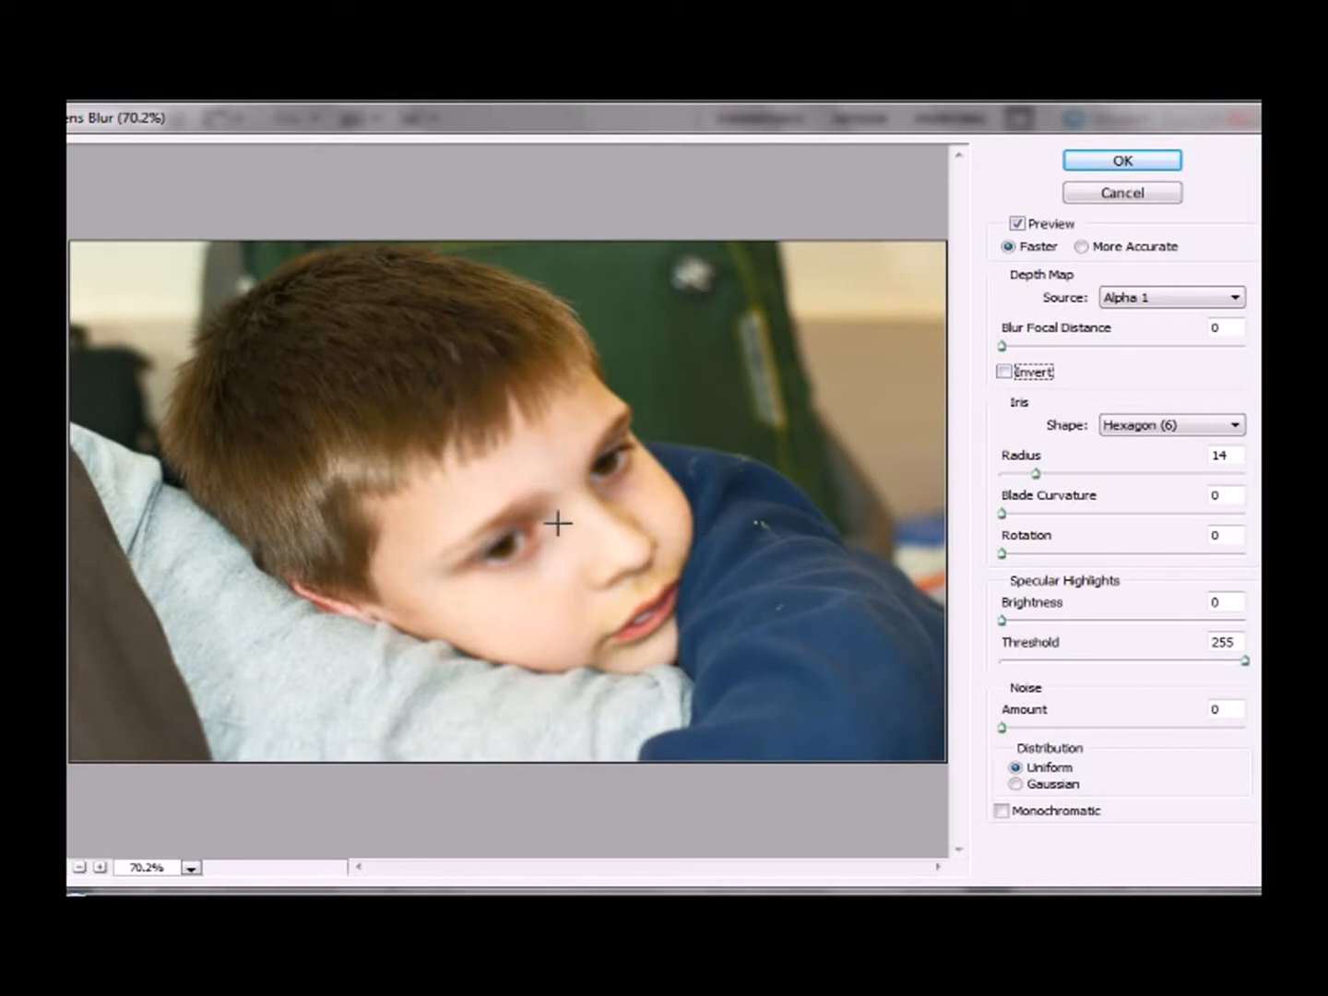
click(1004, 373)
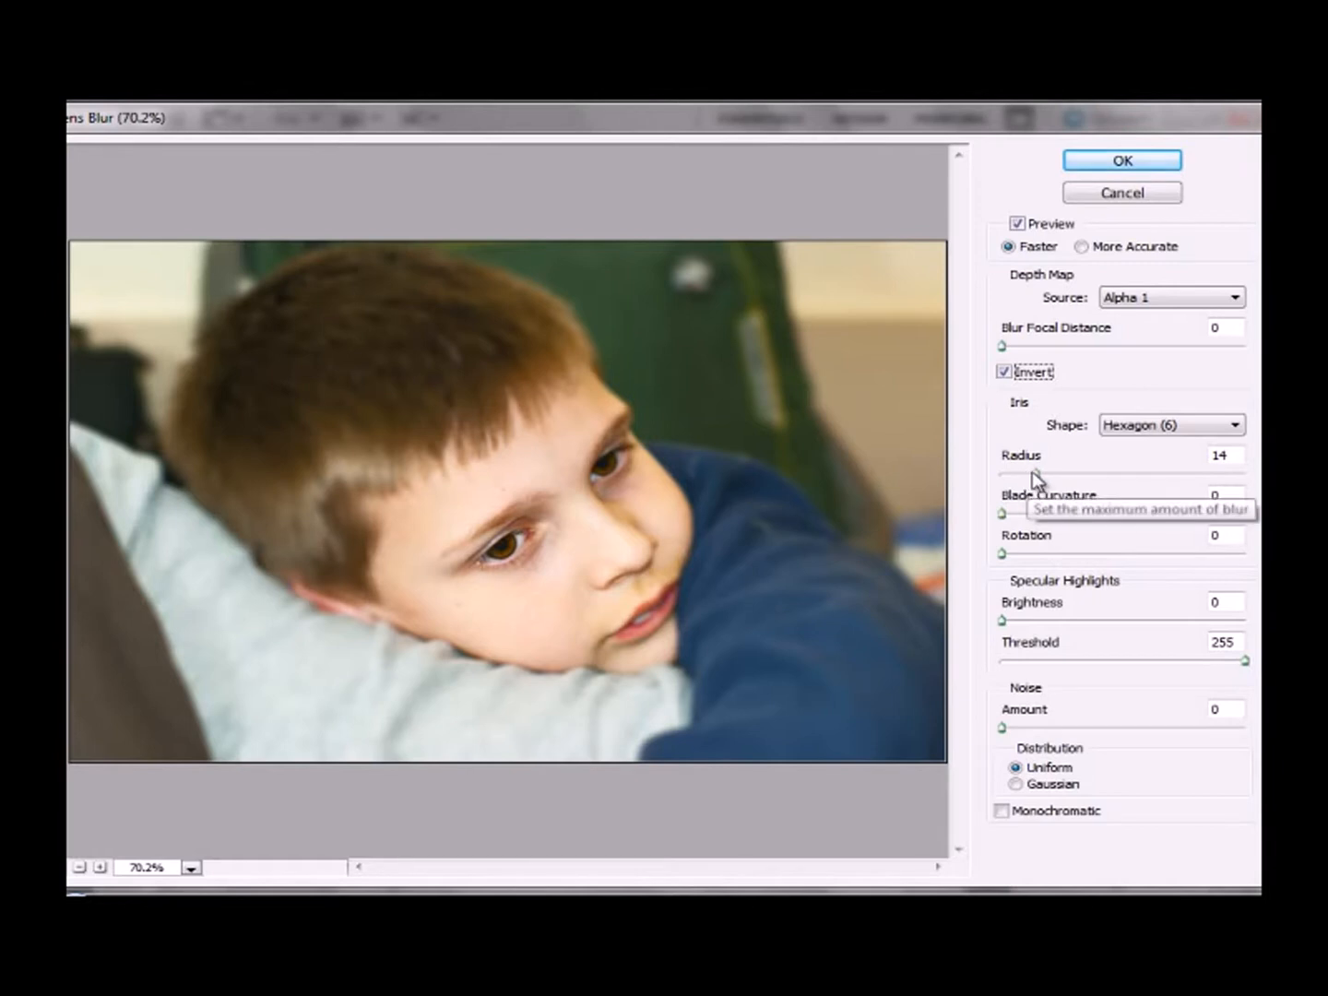
Try several Lens Blur radii, then set the Radius to 10 and apply the blur
drag(1036, 475, 1052, 473)
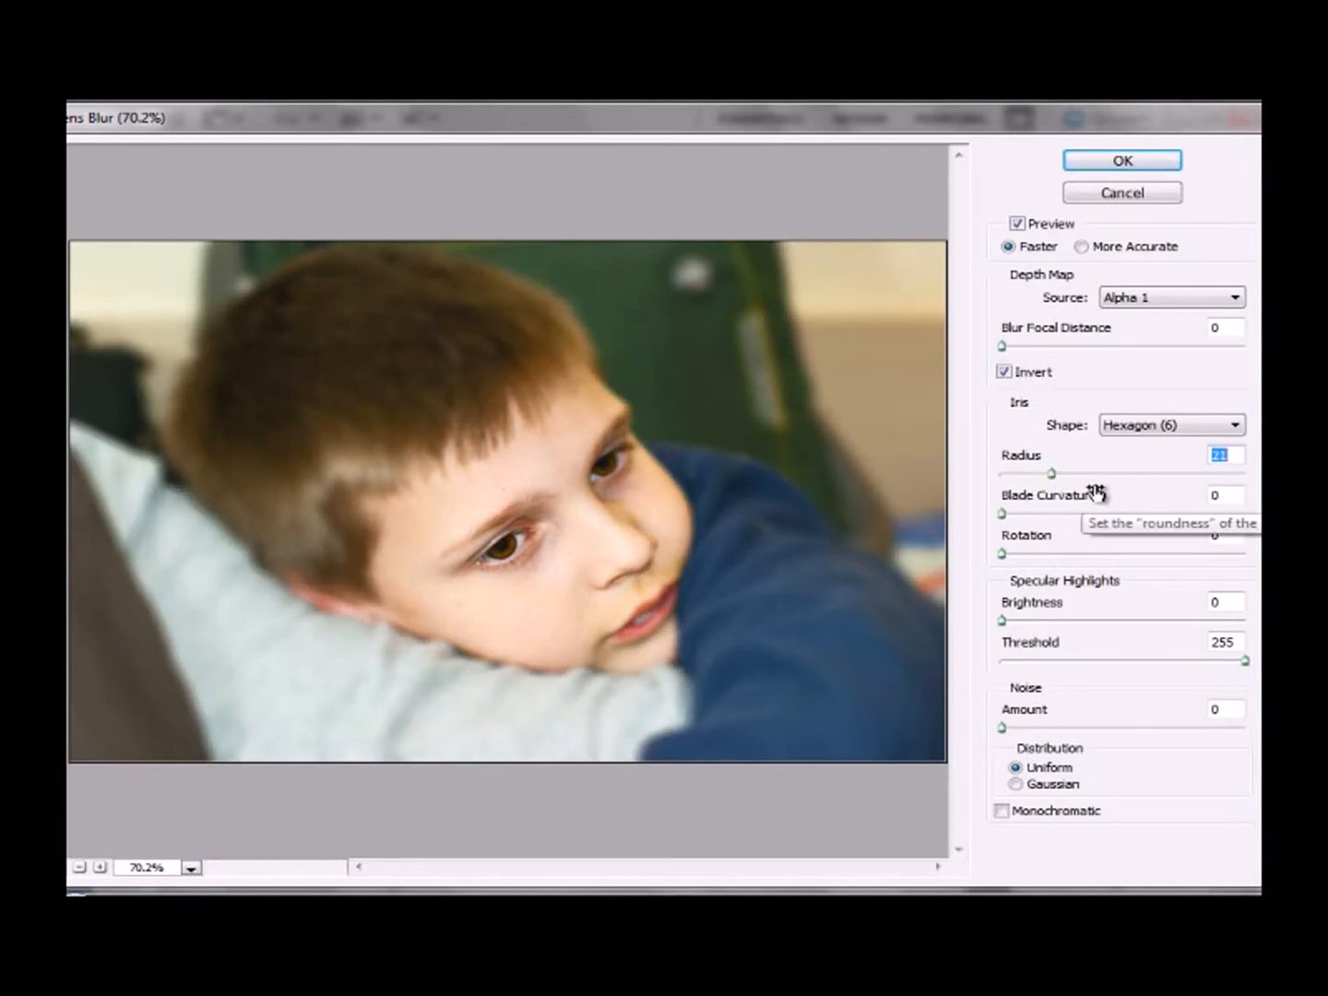
drag(1052, 474, 1009, 475)
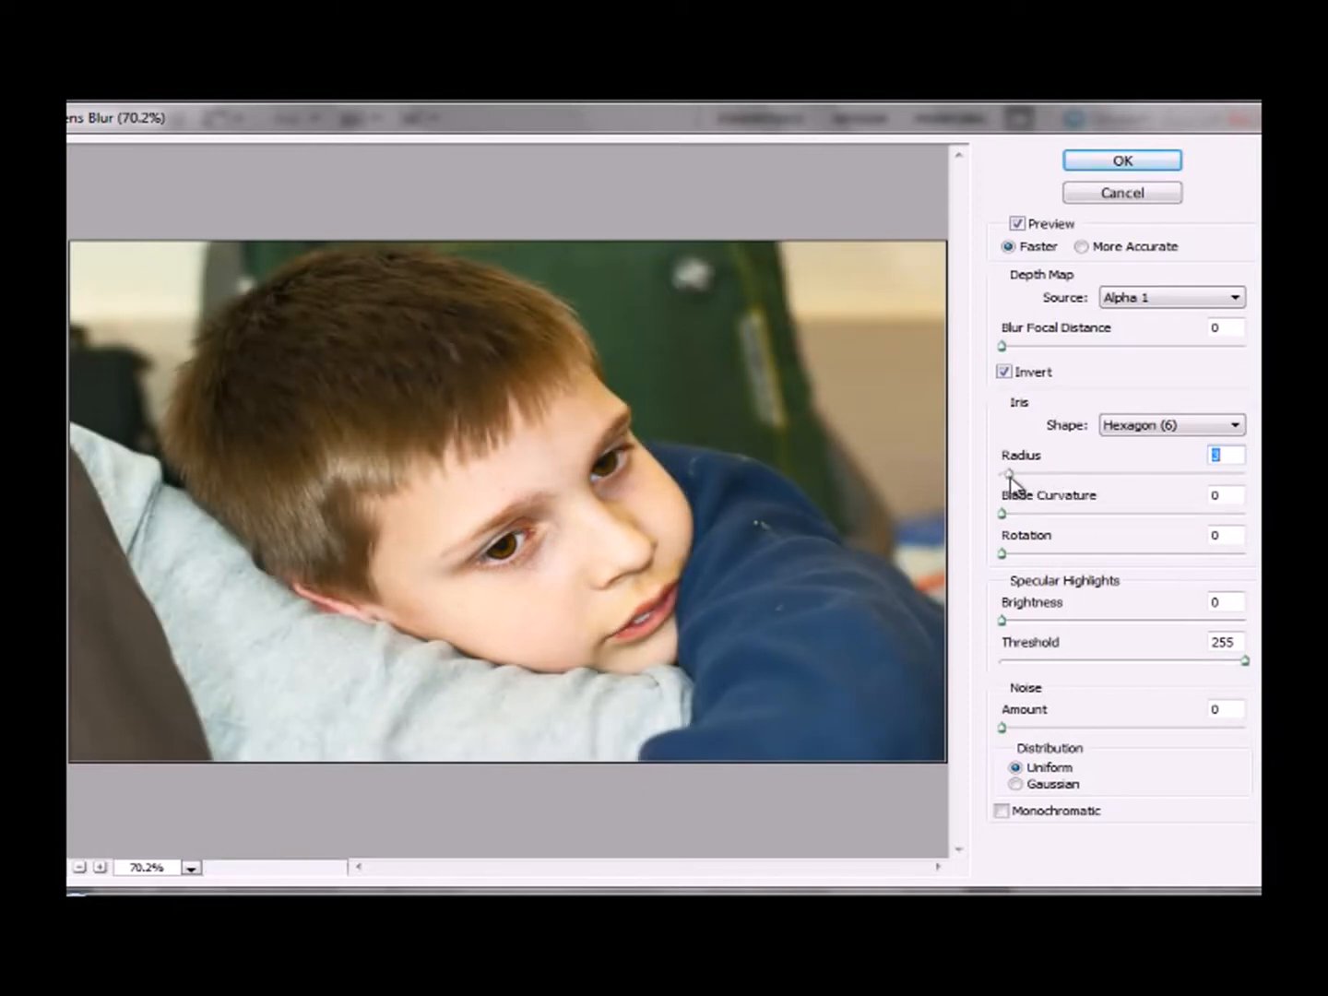
drag(1012, 476, 1036, 471)
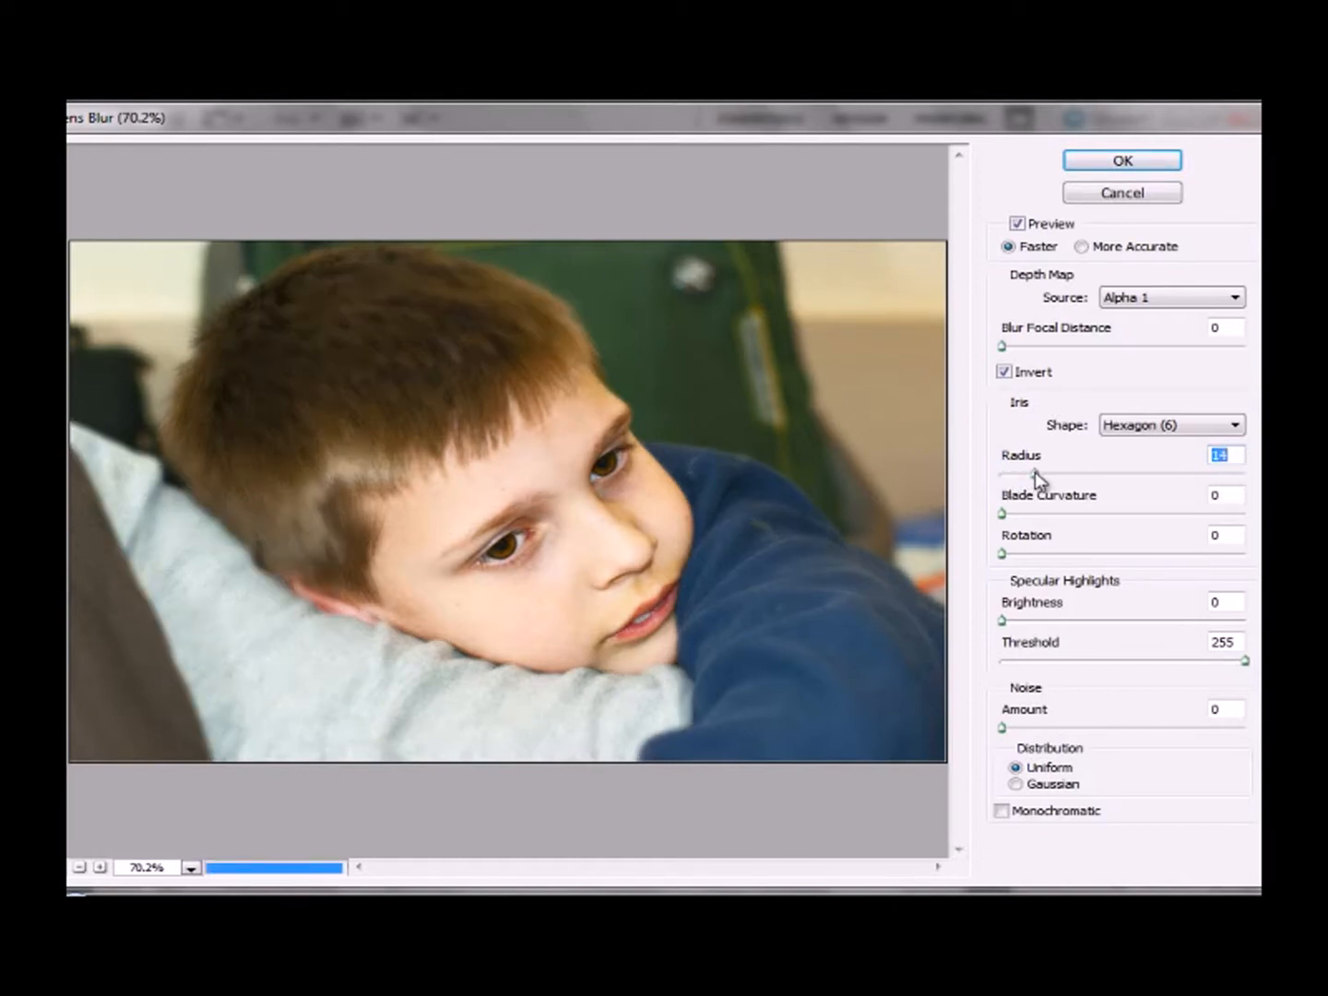
drag(1035, 471, 1028, 472)
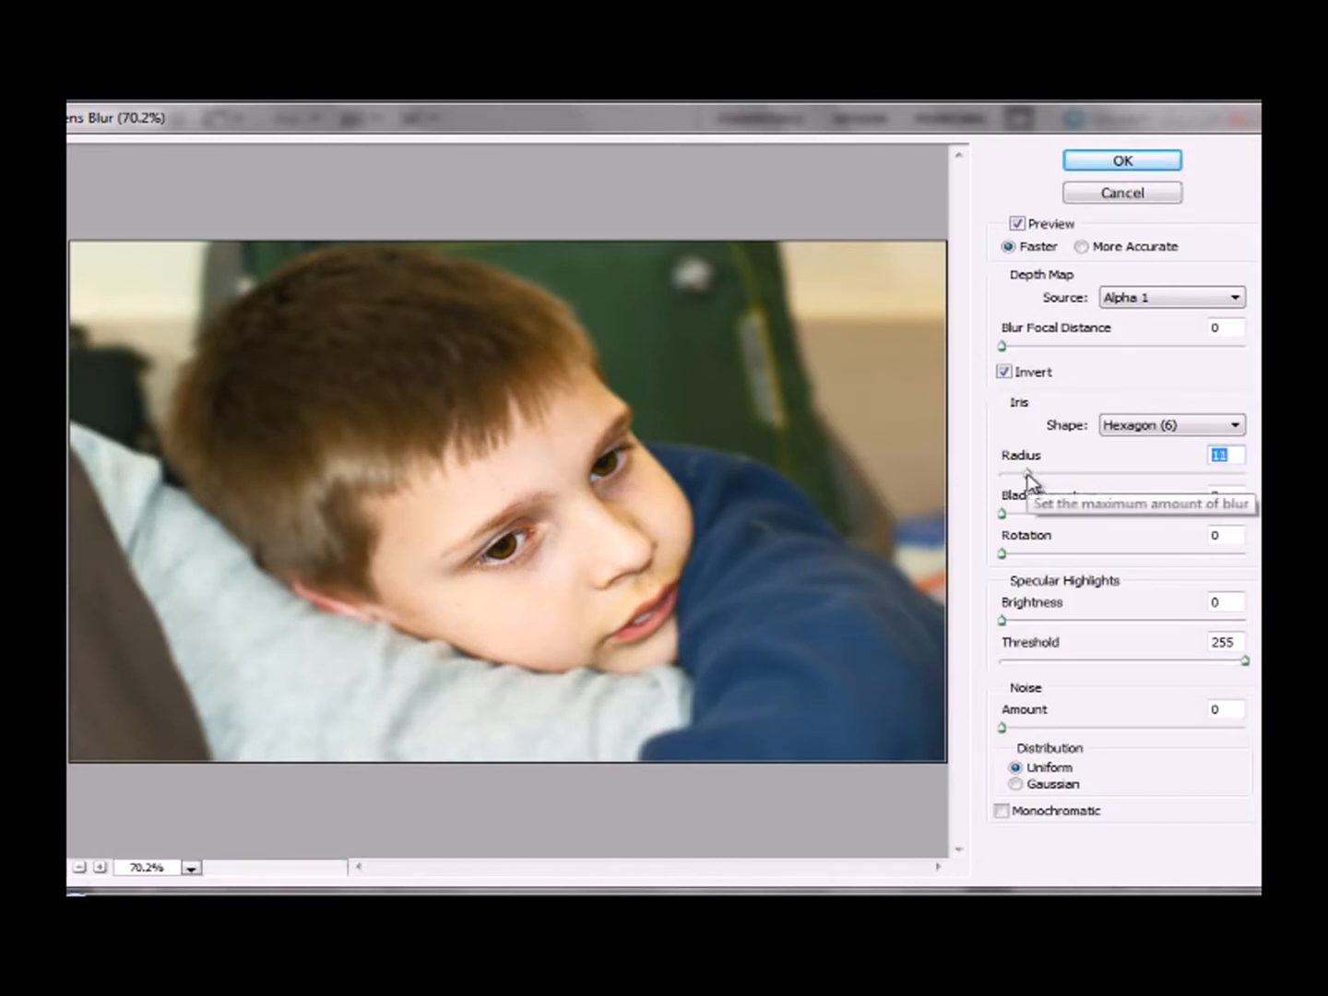
drag(1027, 473, 1022, 474)
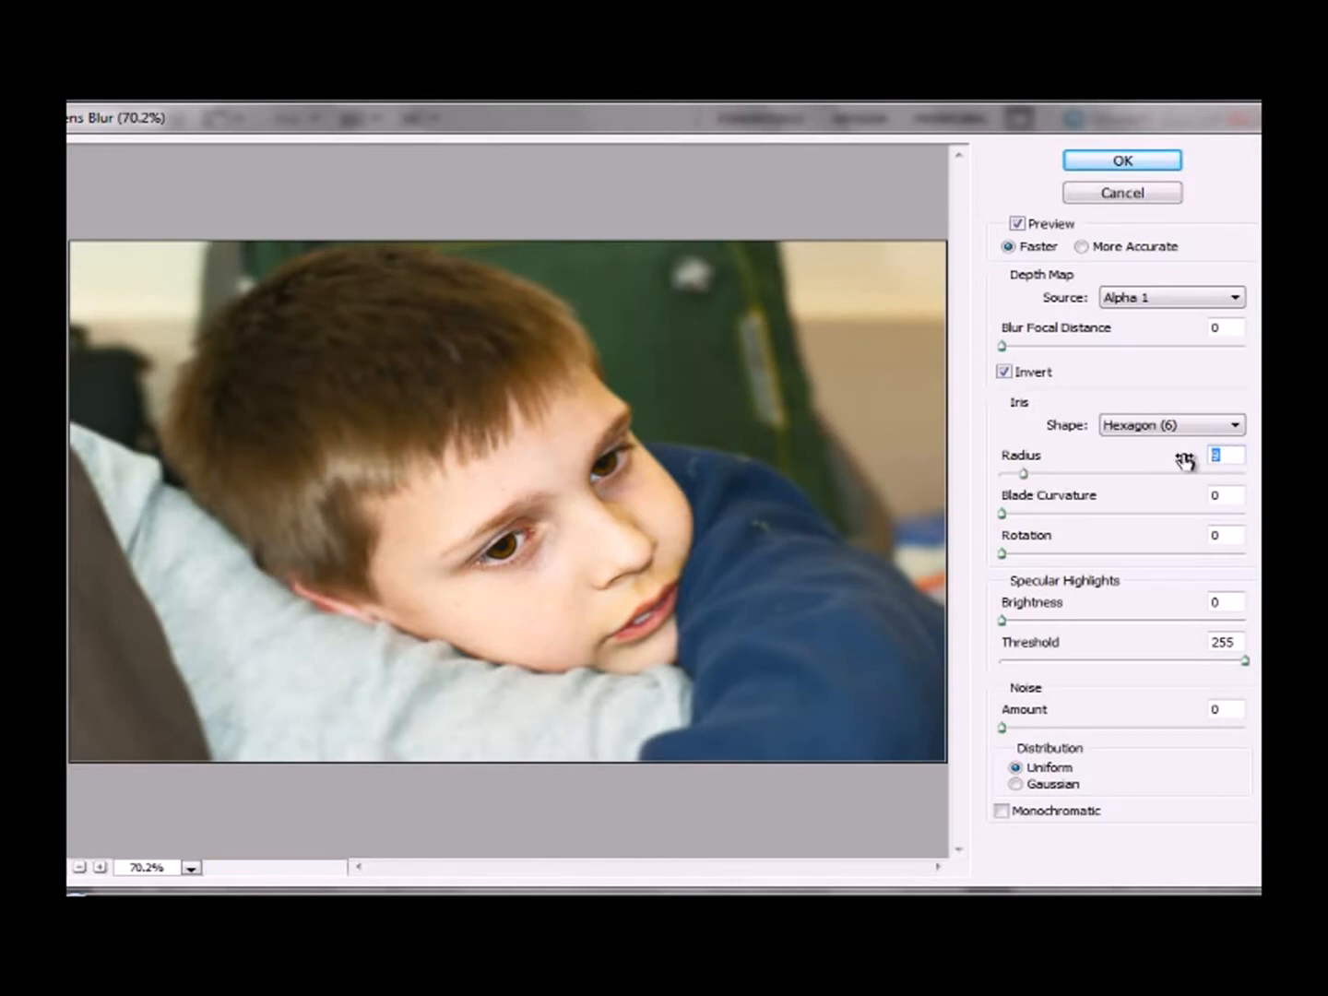
text(10)
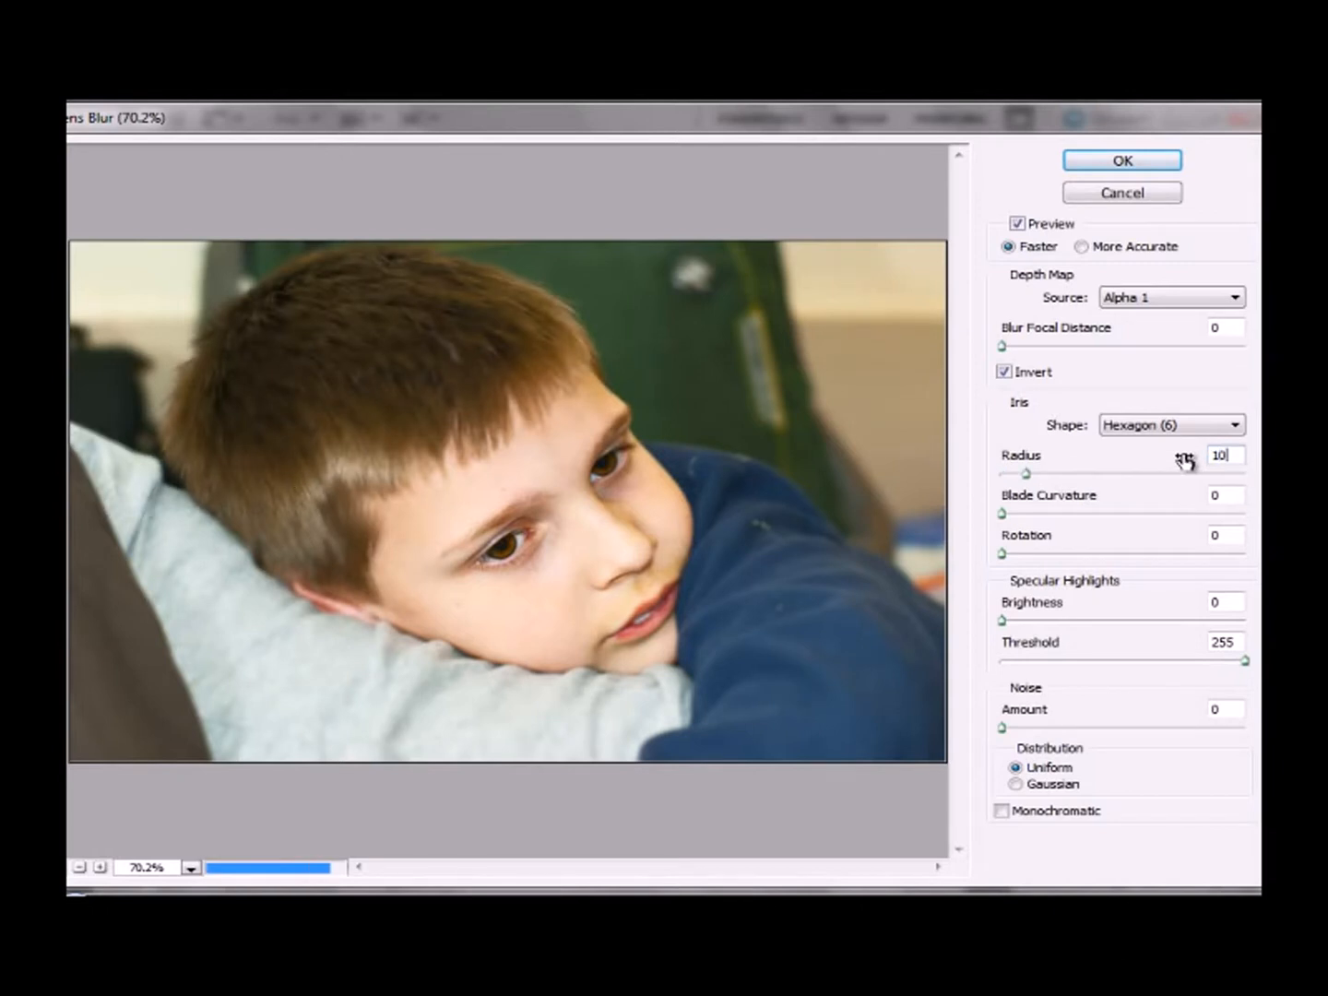
click(1086, 166)
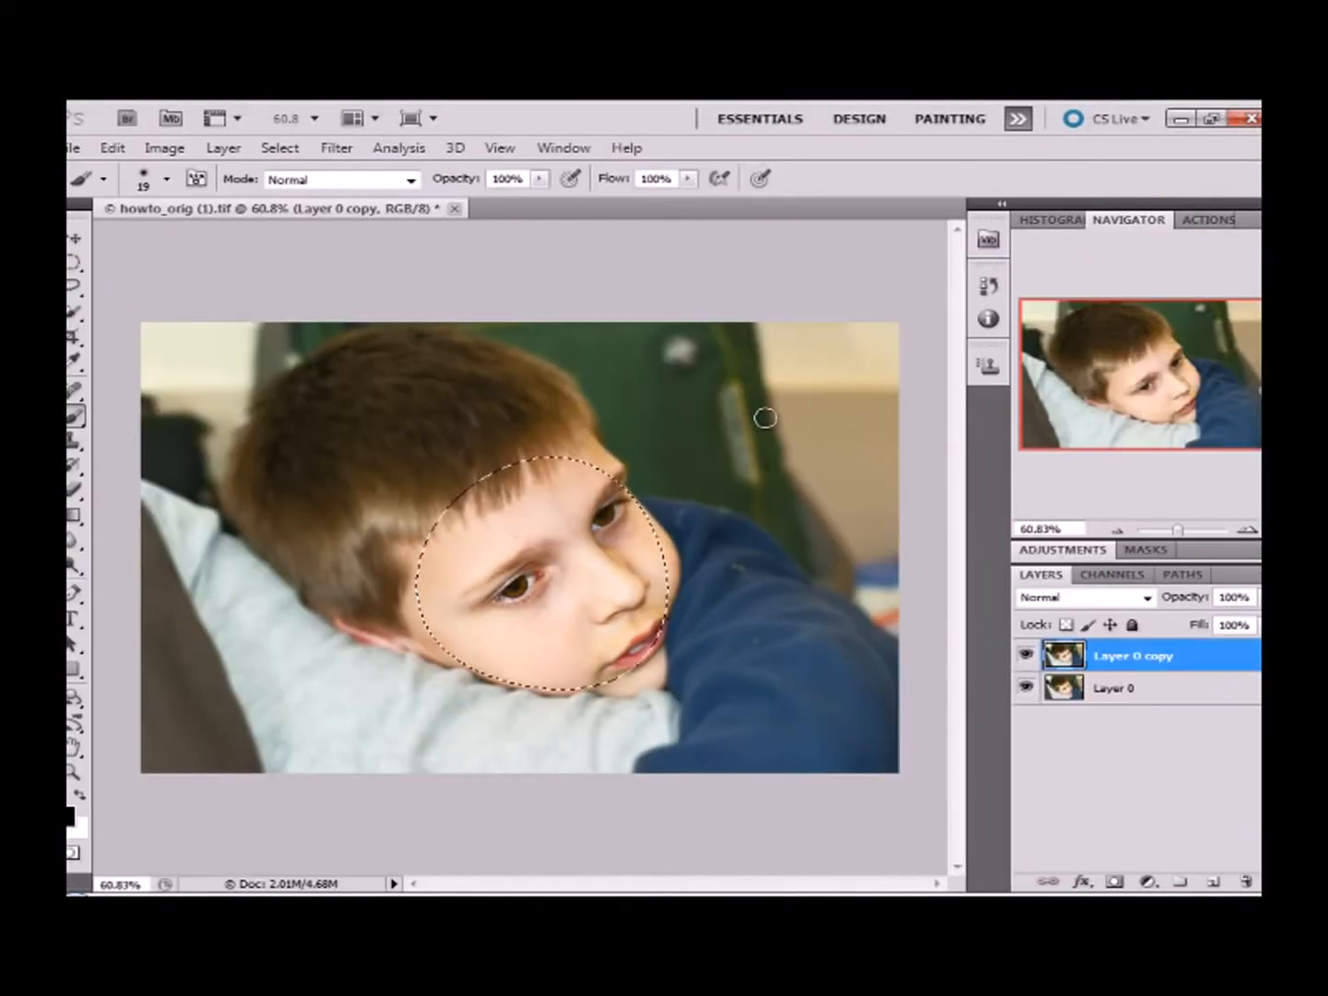
Clear the selection and flatten the image into a single background layer
key(ctrl+d)
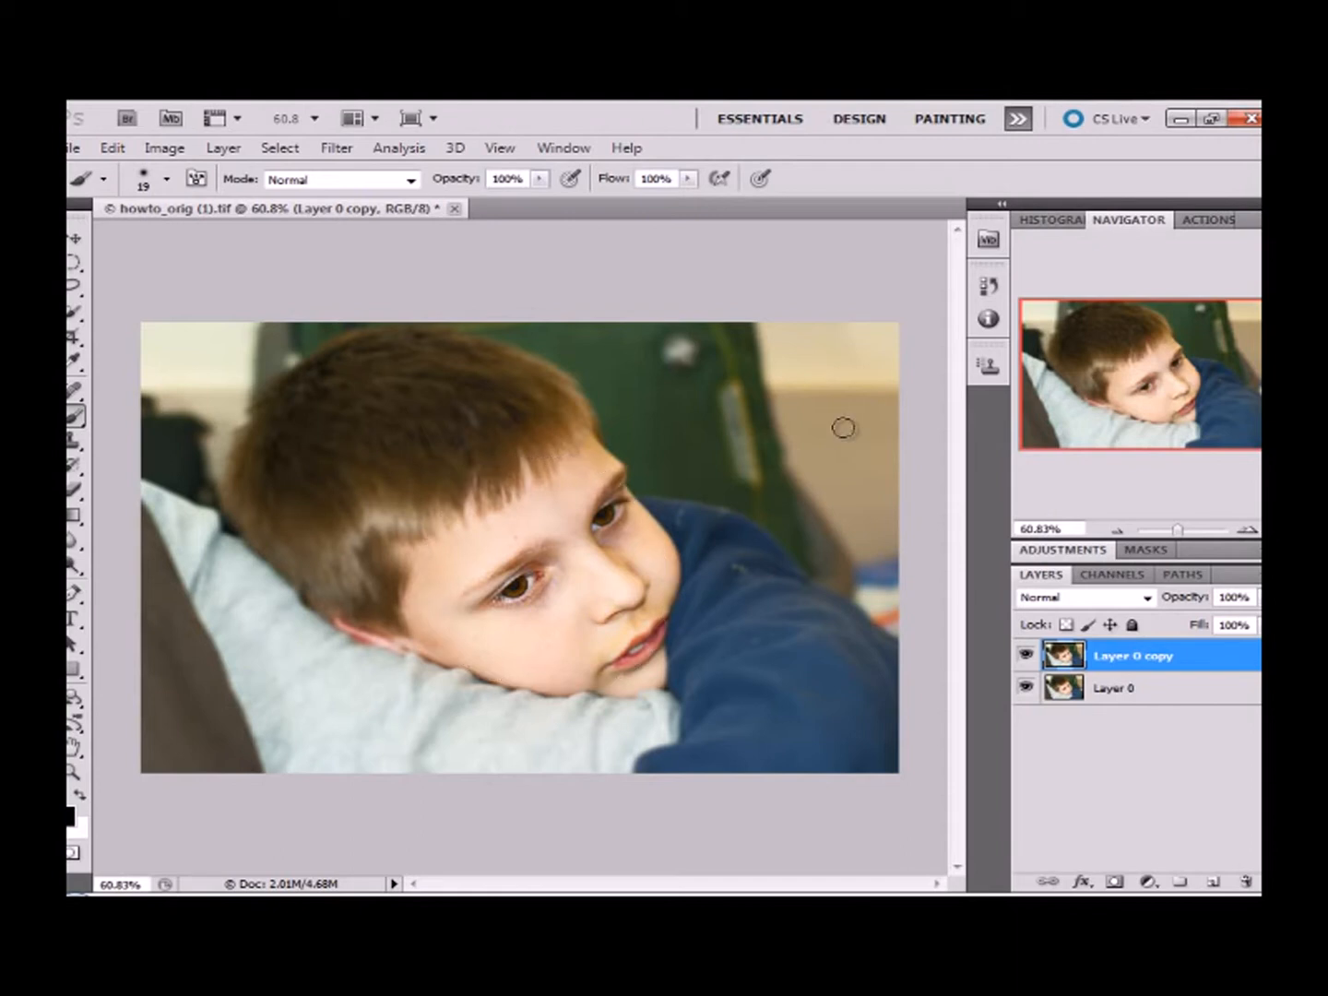
right_click(1126, 659)
click(1095, 635)
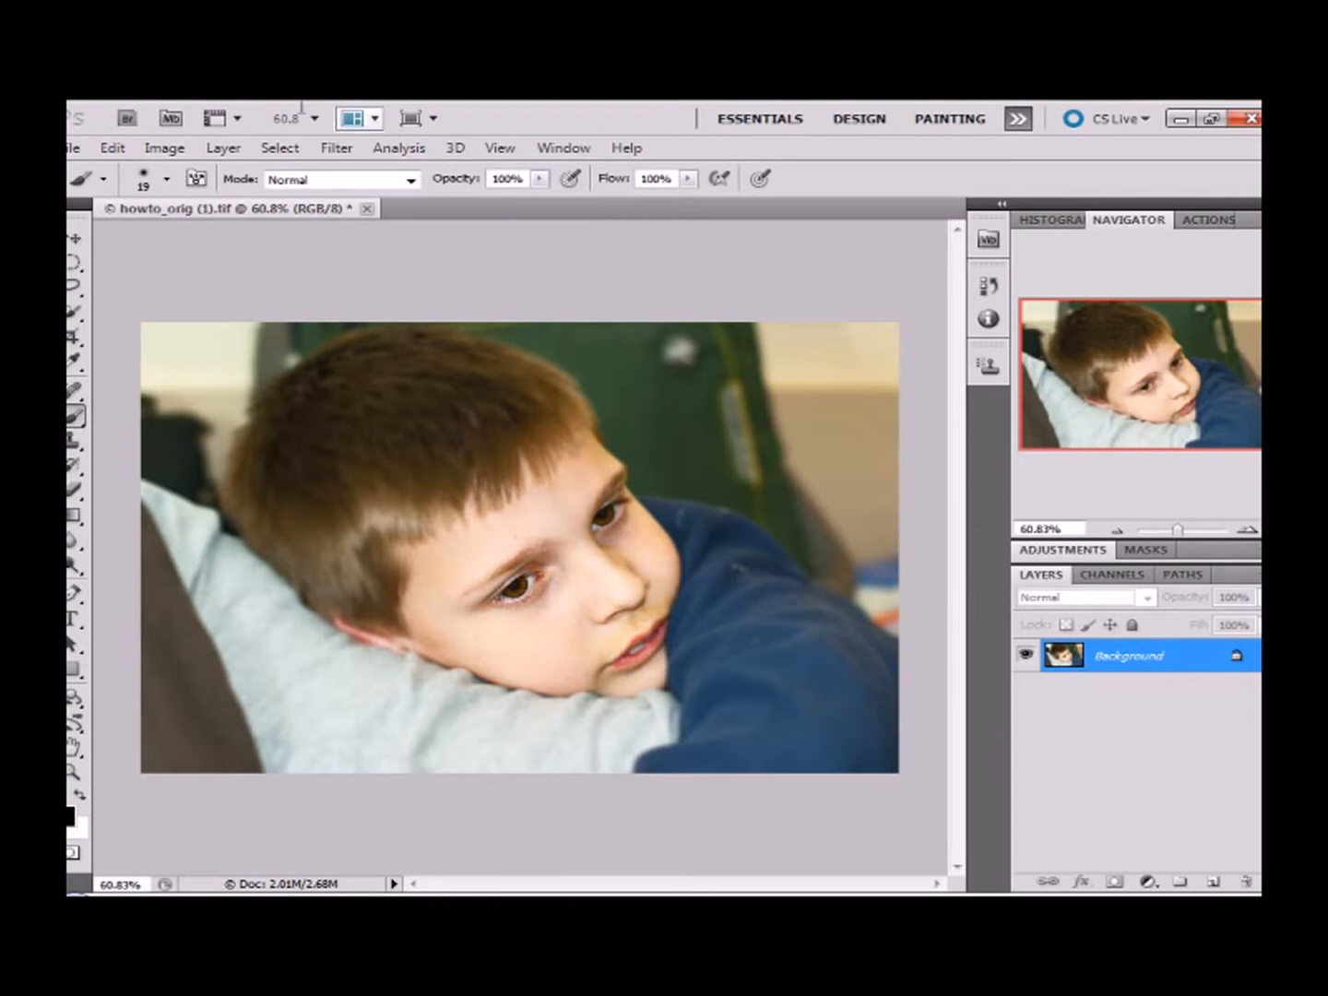
Add a new empty layer named Layer 1 above the background, in Normal mode at 100% opacity
click(224, 147)
mouse_move(251, 172)
click(516, 170)
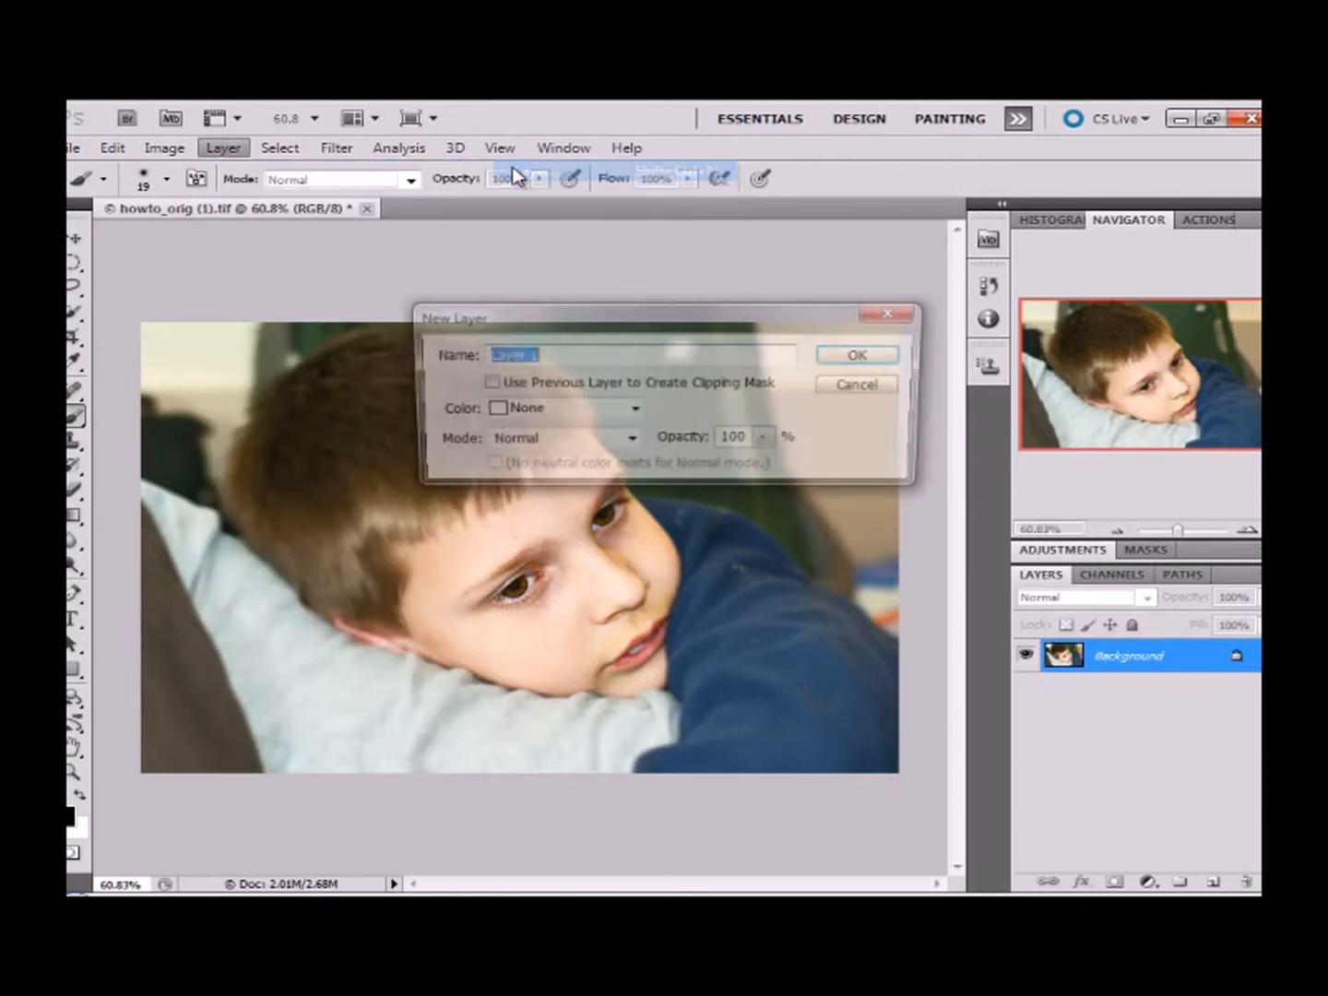
click(835, 361)
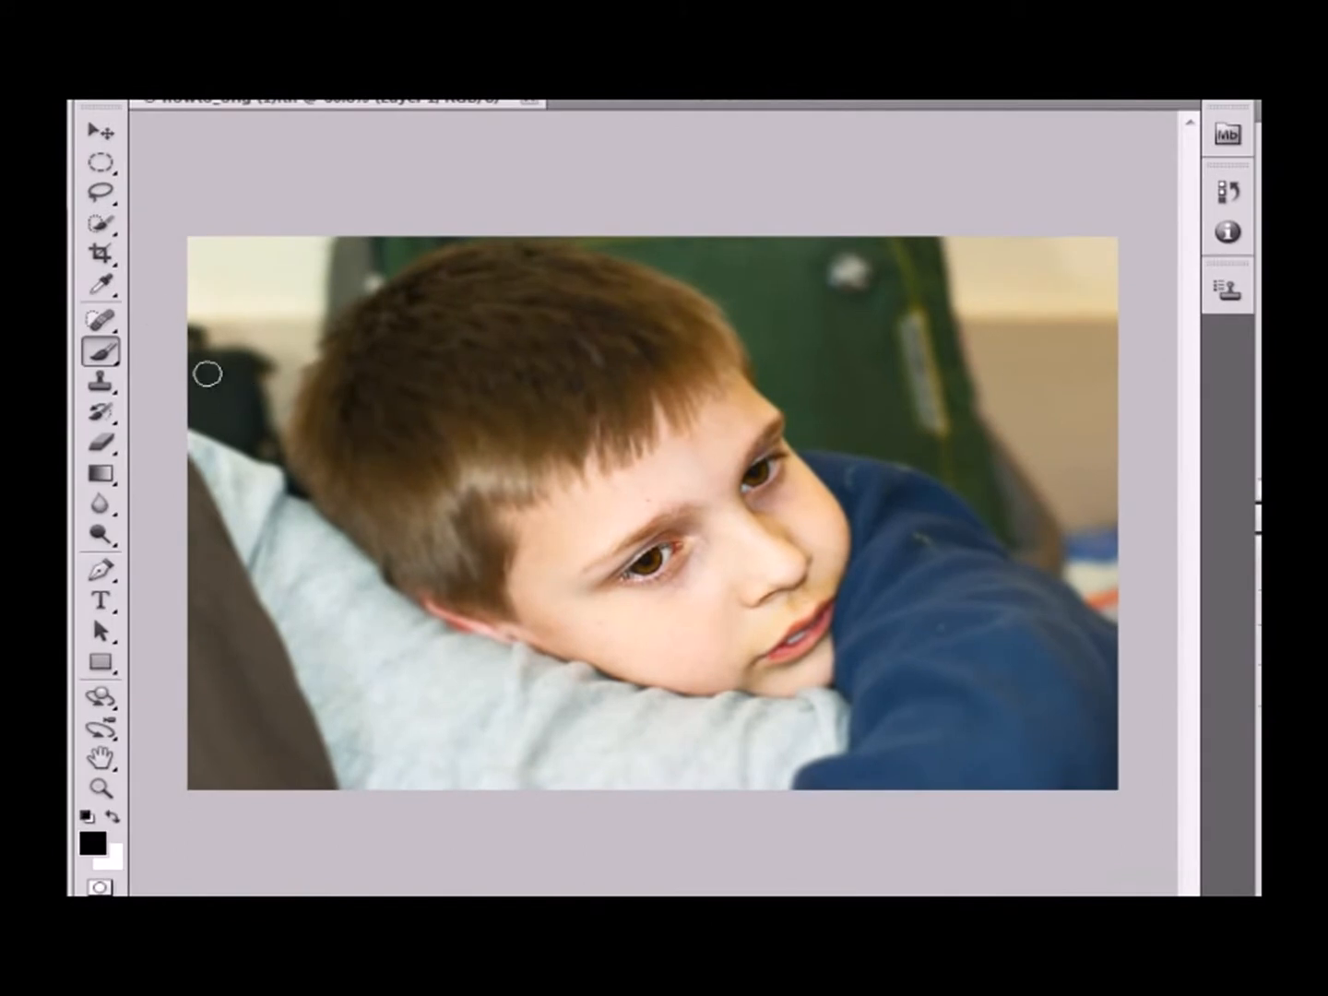
Select a large ellipse around the boy's head and arms with the Elliptical Marquee tool and invert the selection
click(102, 168)
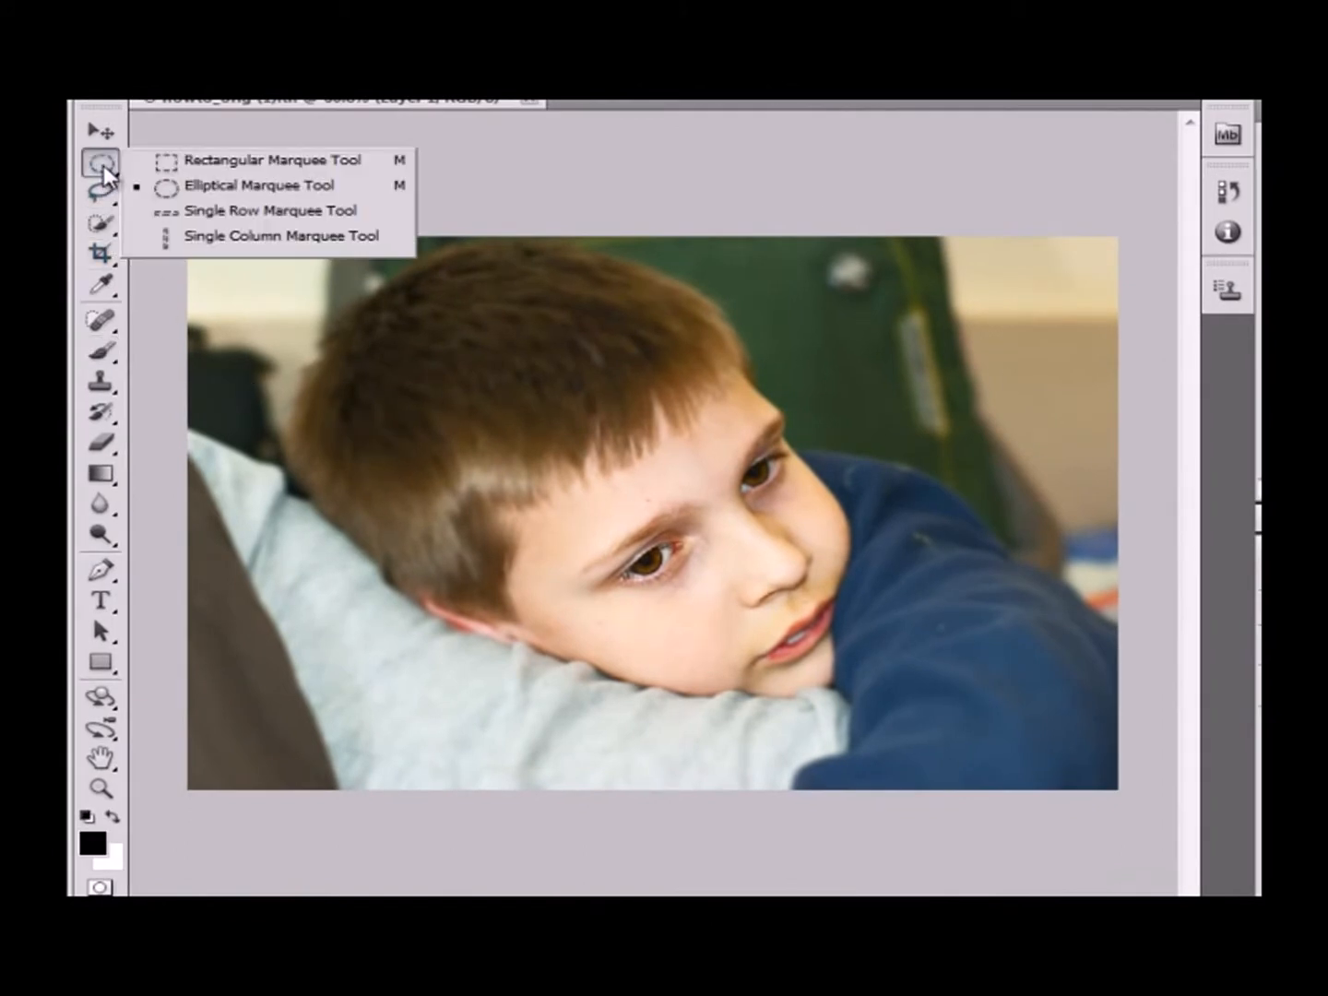
click(205, 185)
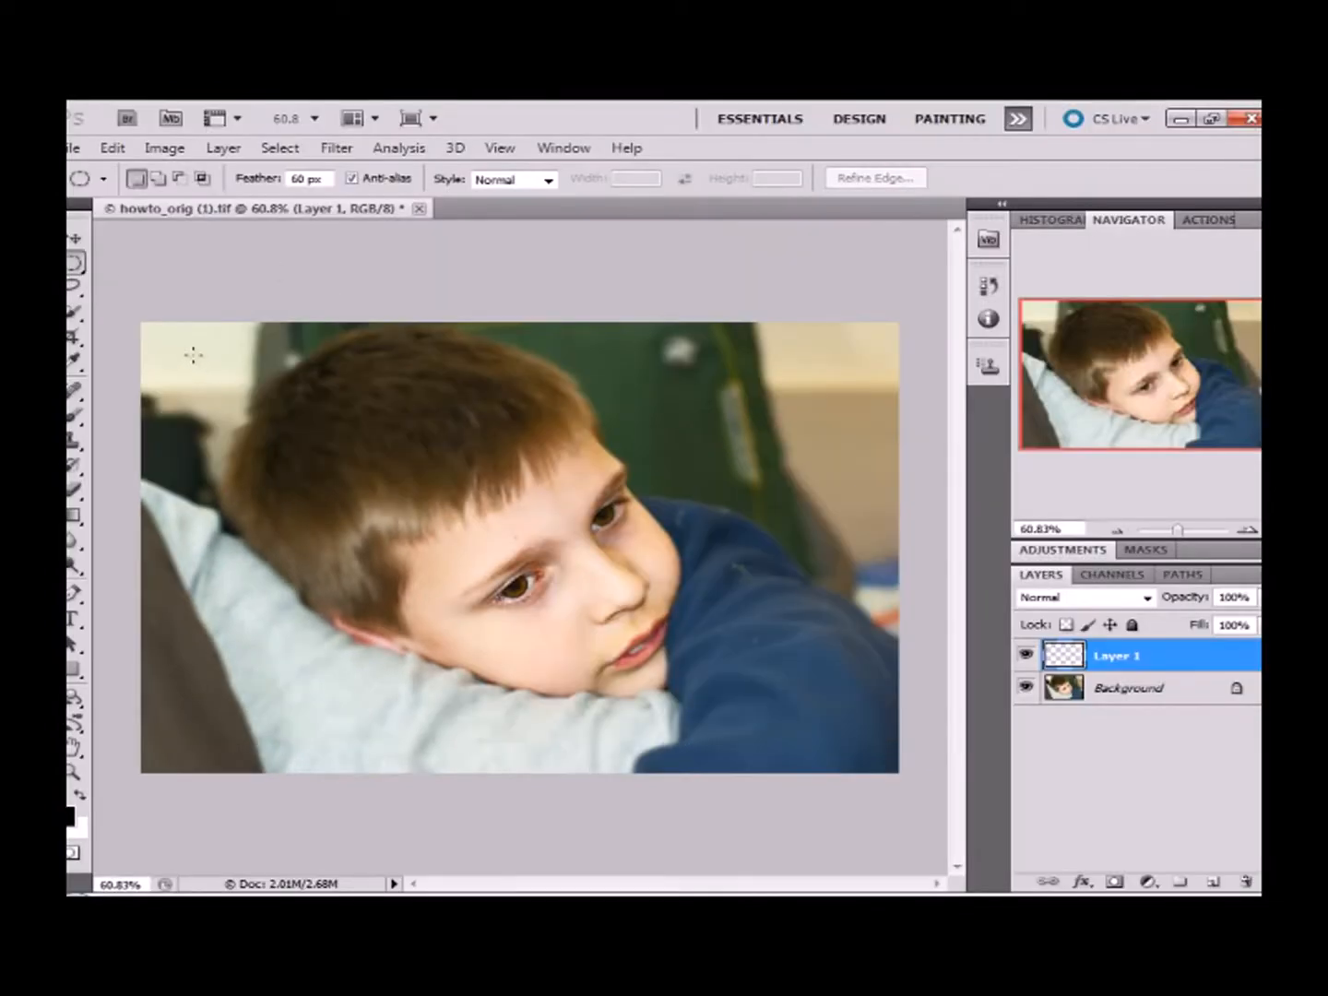
drag(528, 540, 856, 720)
drag(859, 738, 857, 738)
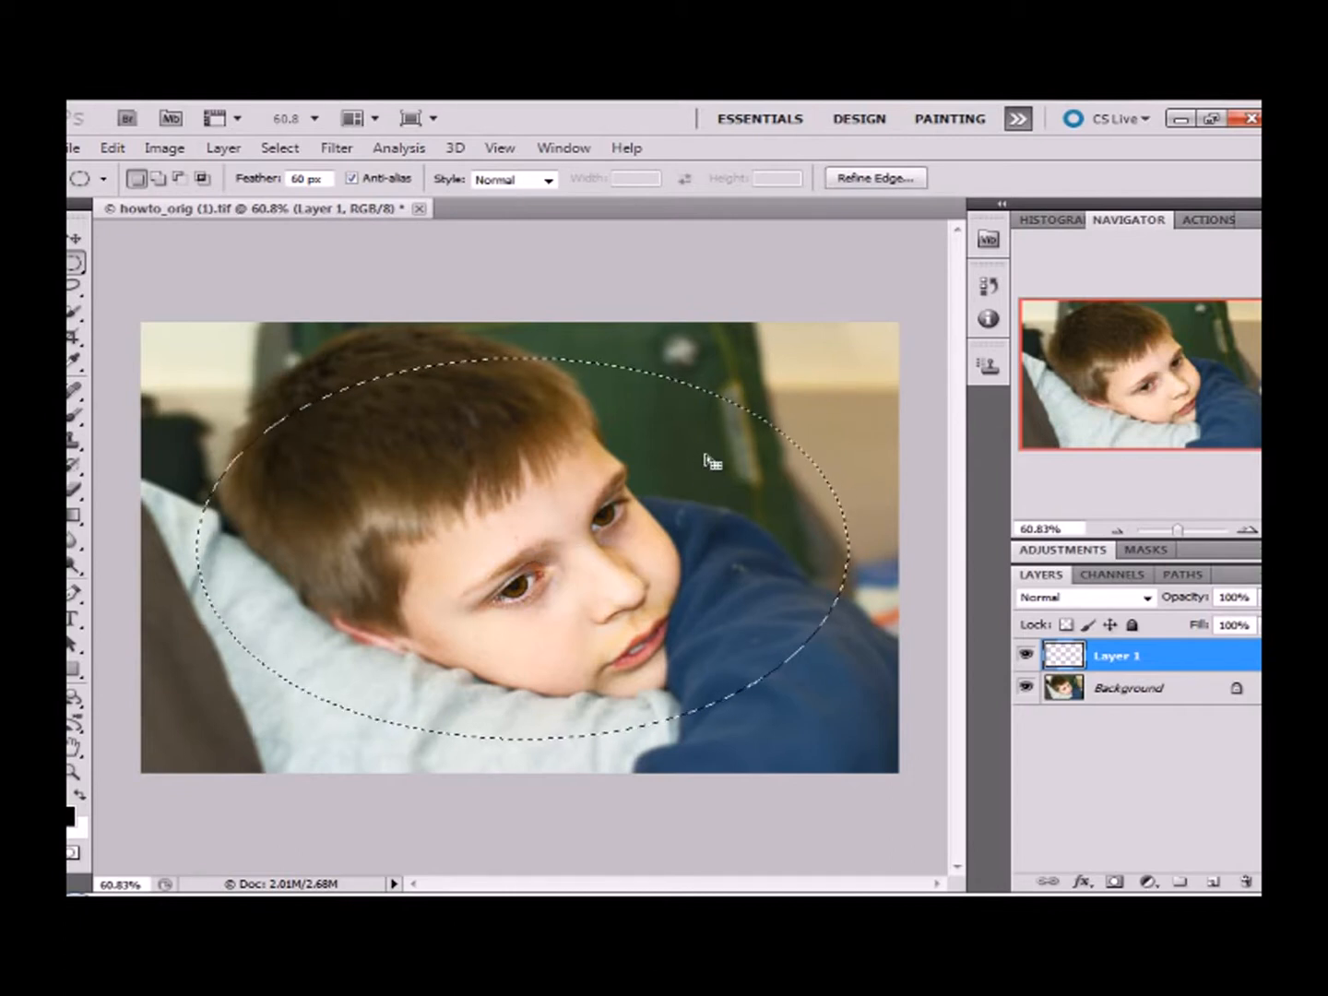
right_click(818, 369)
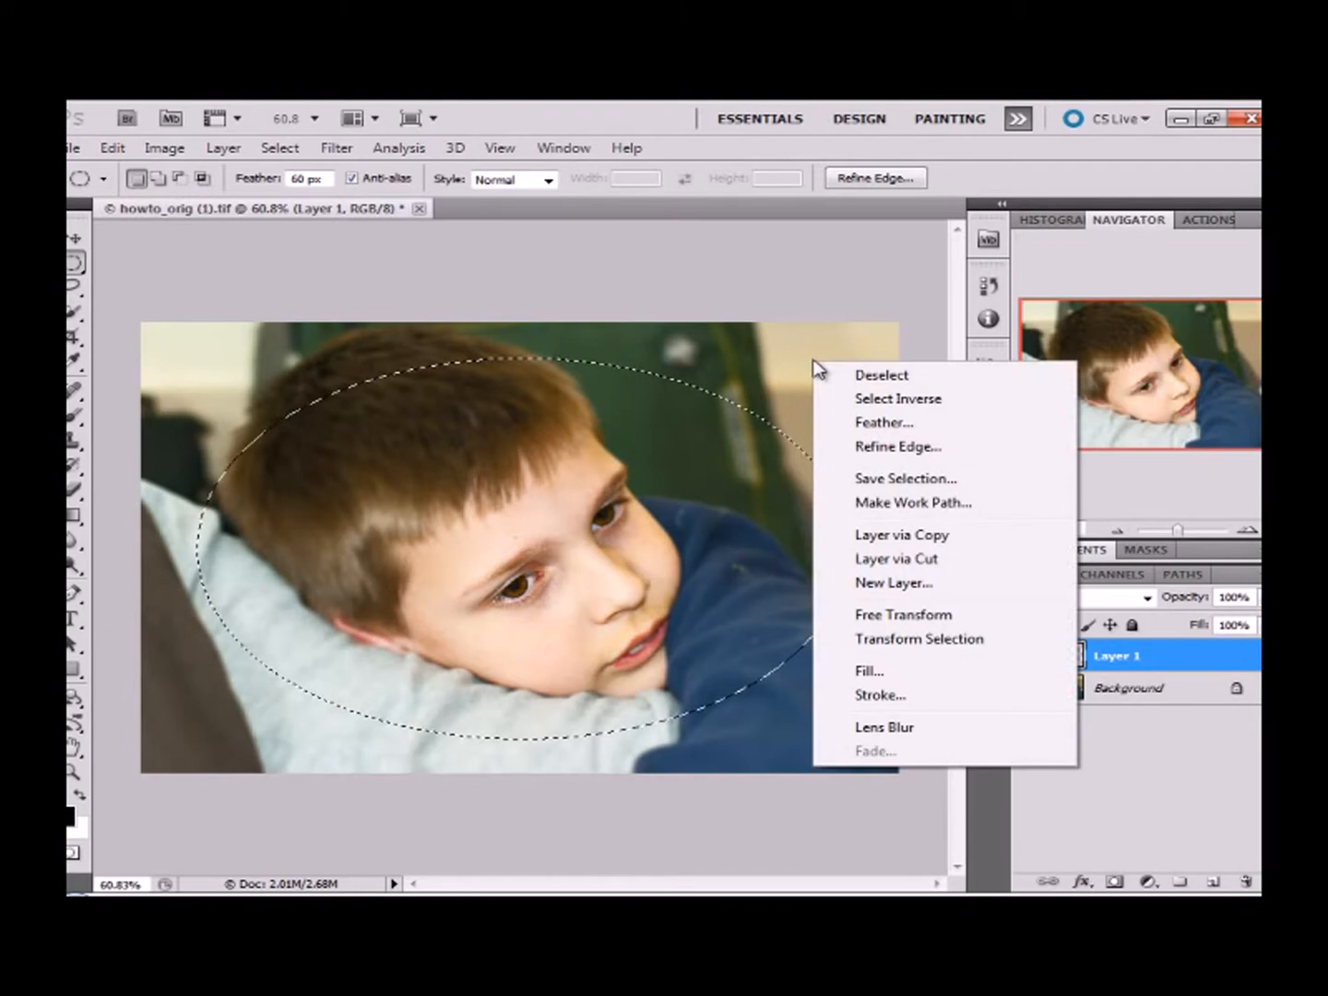
click(867, 401)
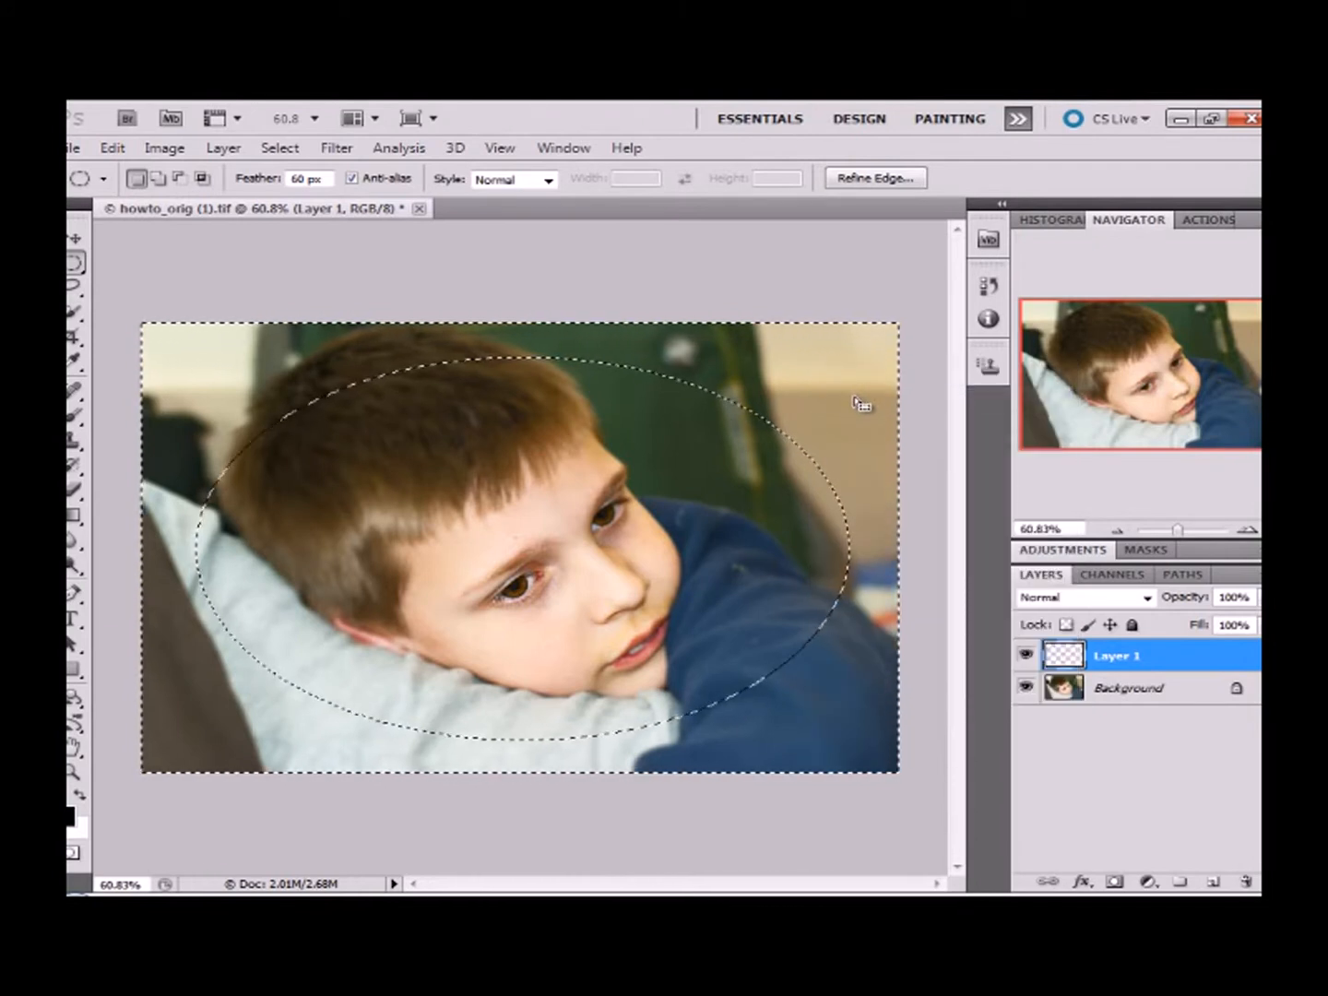
Fill the inverted selection on Layer 1 with black, colour 000000
right_click(821, 354)
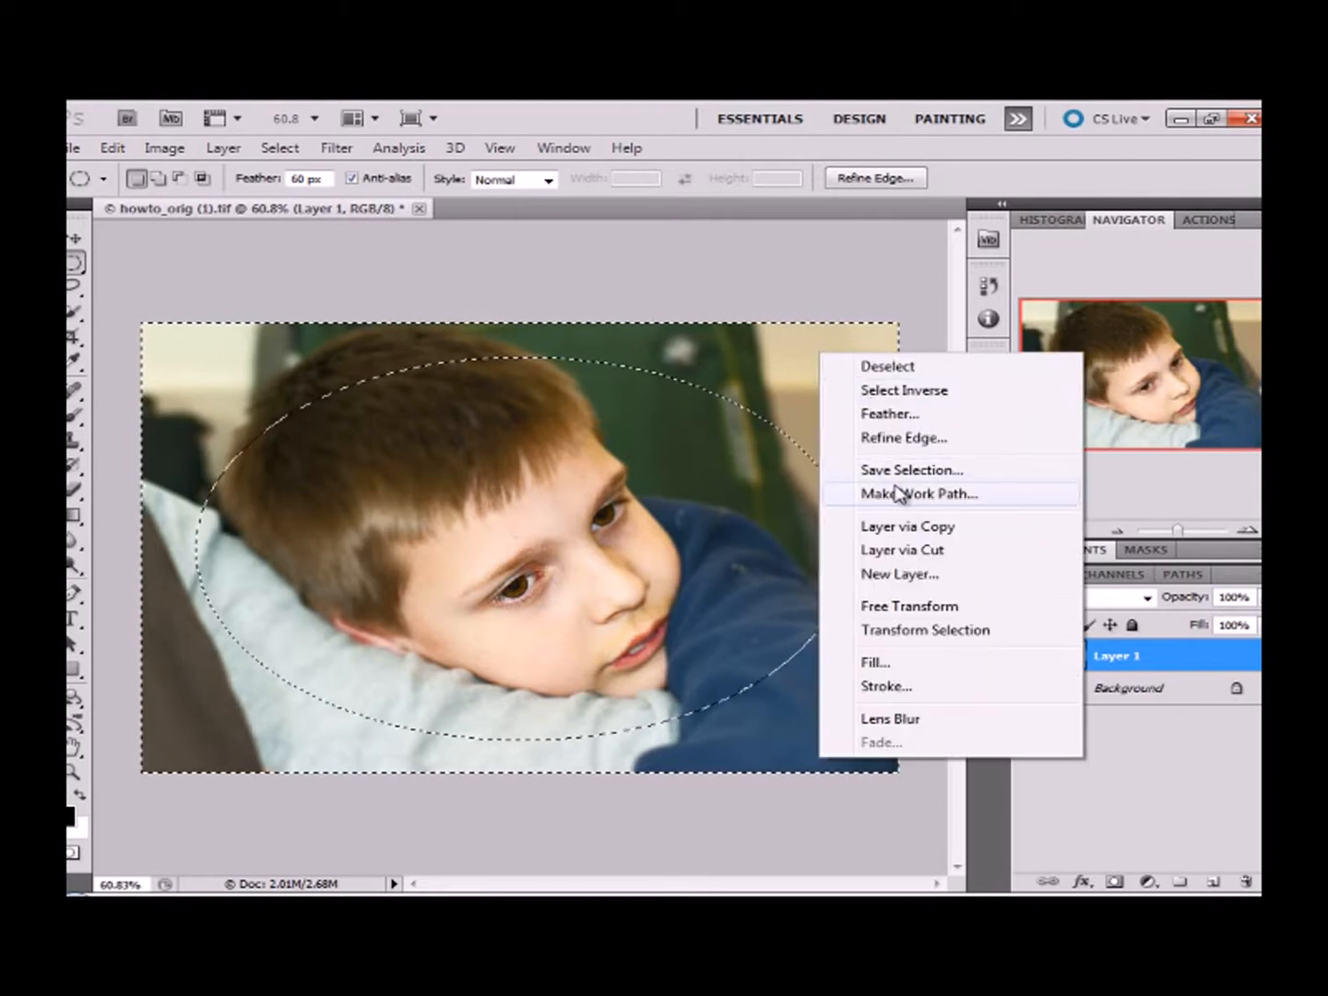
click(877, 663)
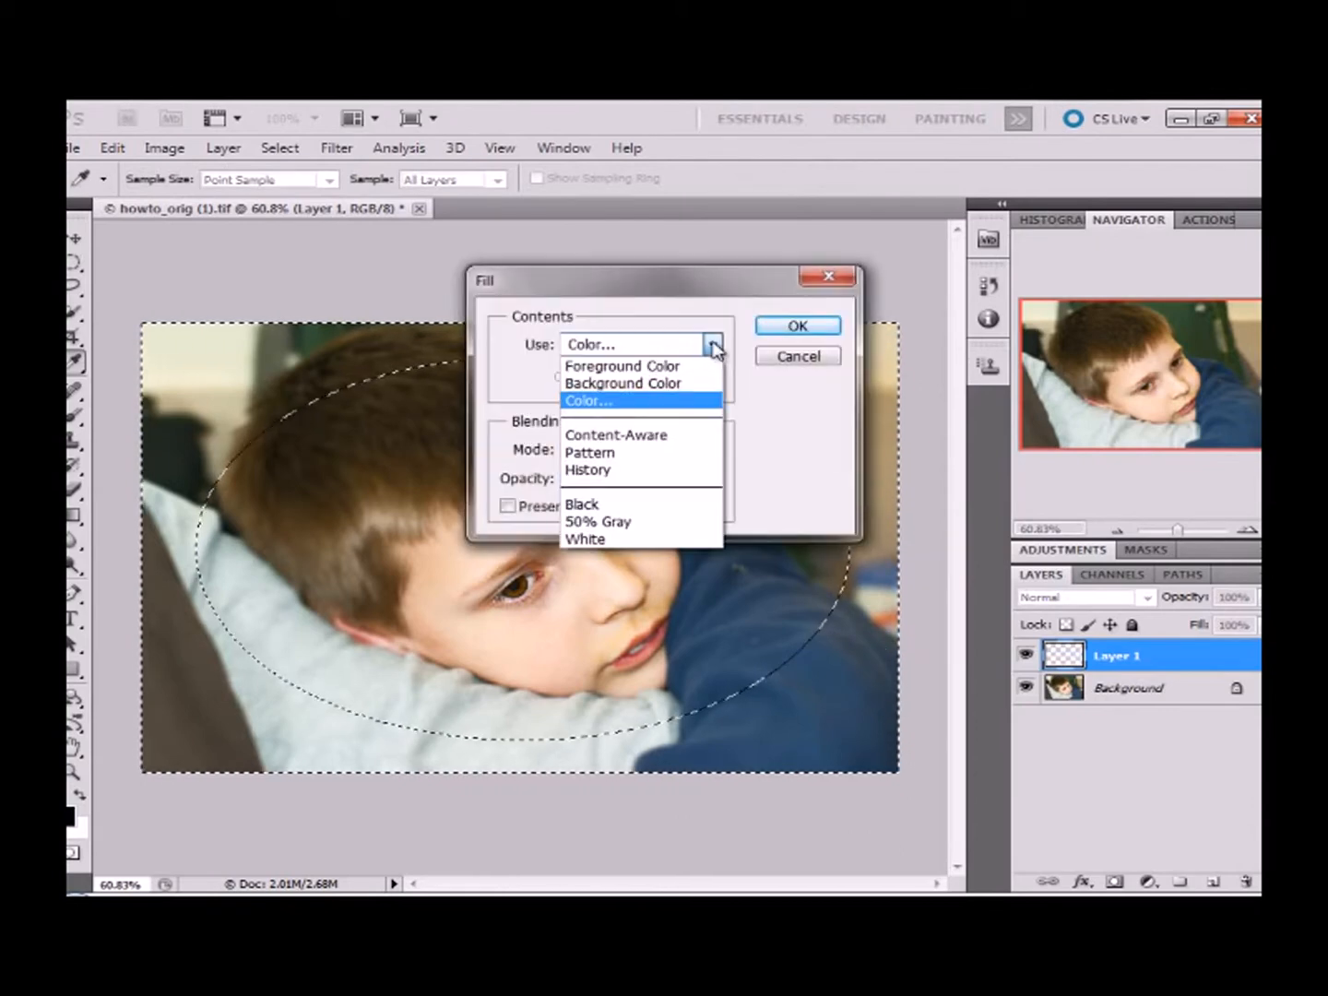
click(656, 404)
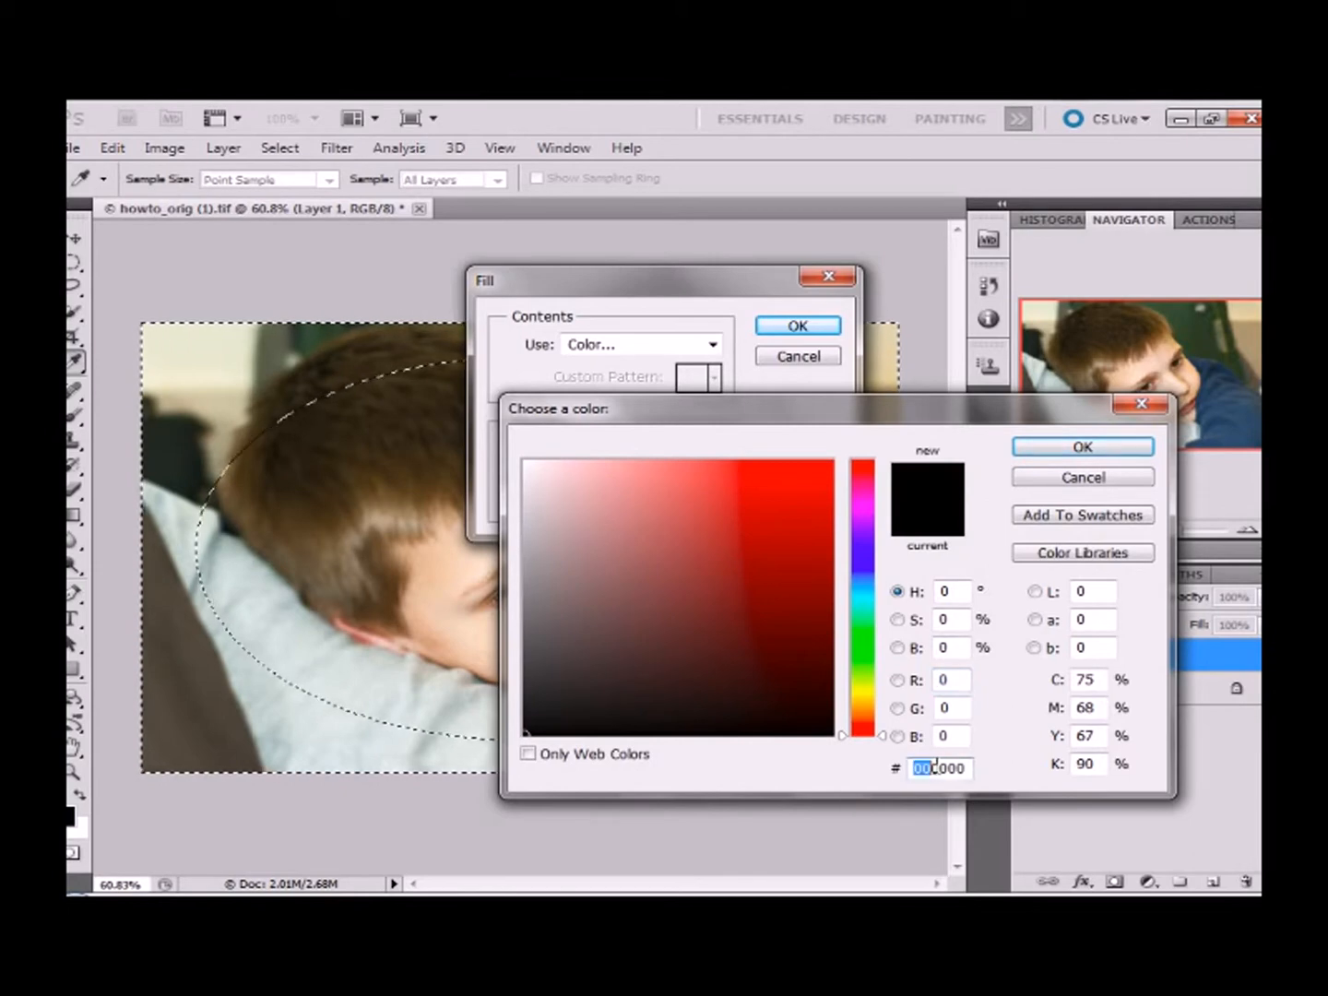
click(1019, 449)
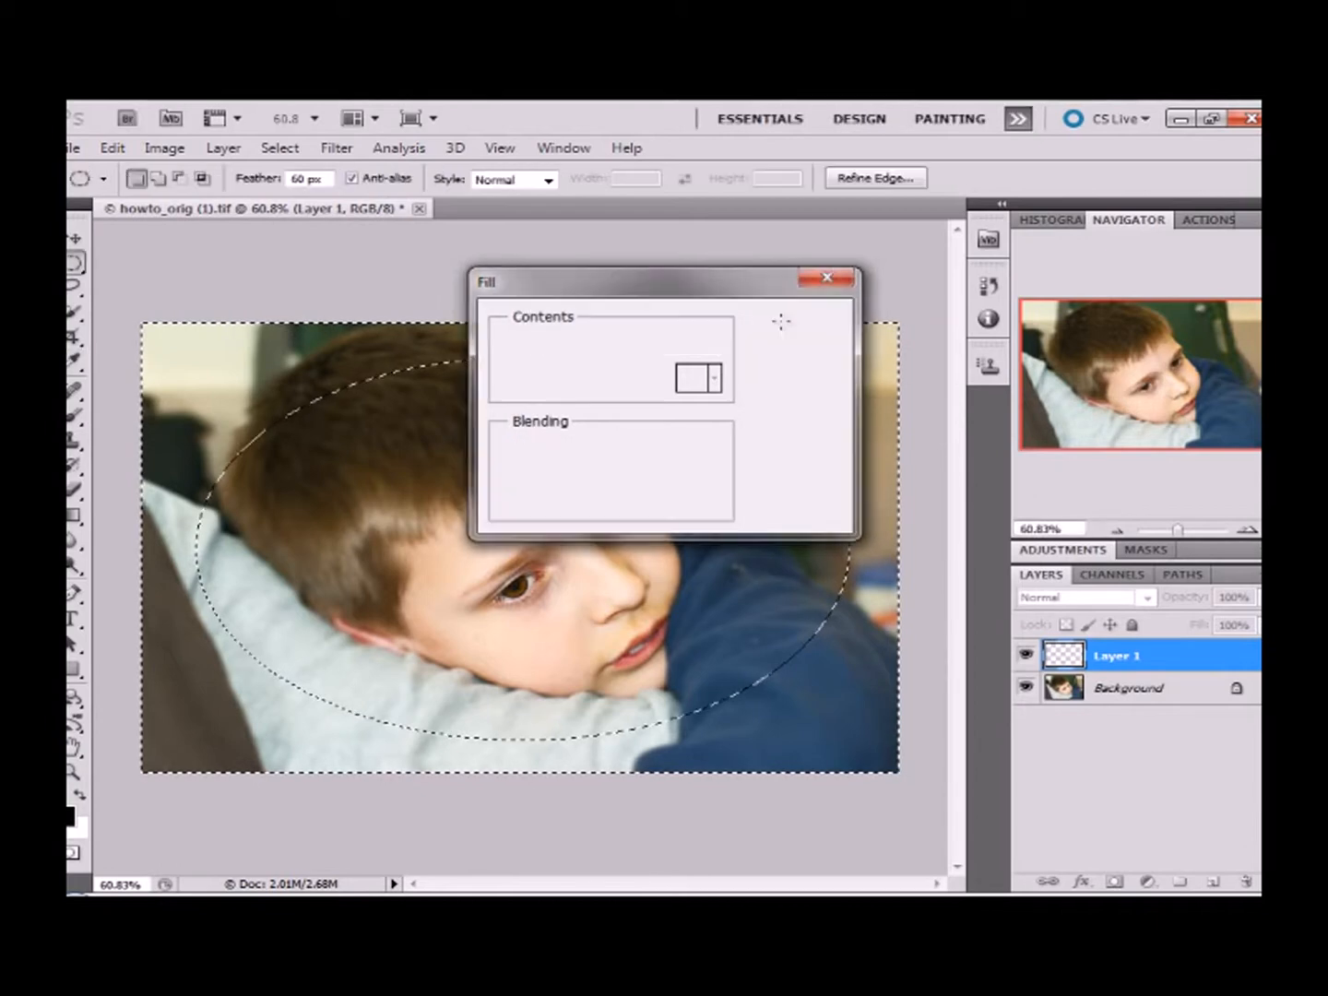
click(784, 328)
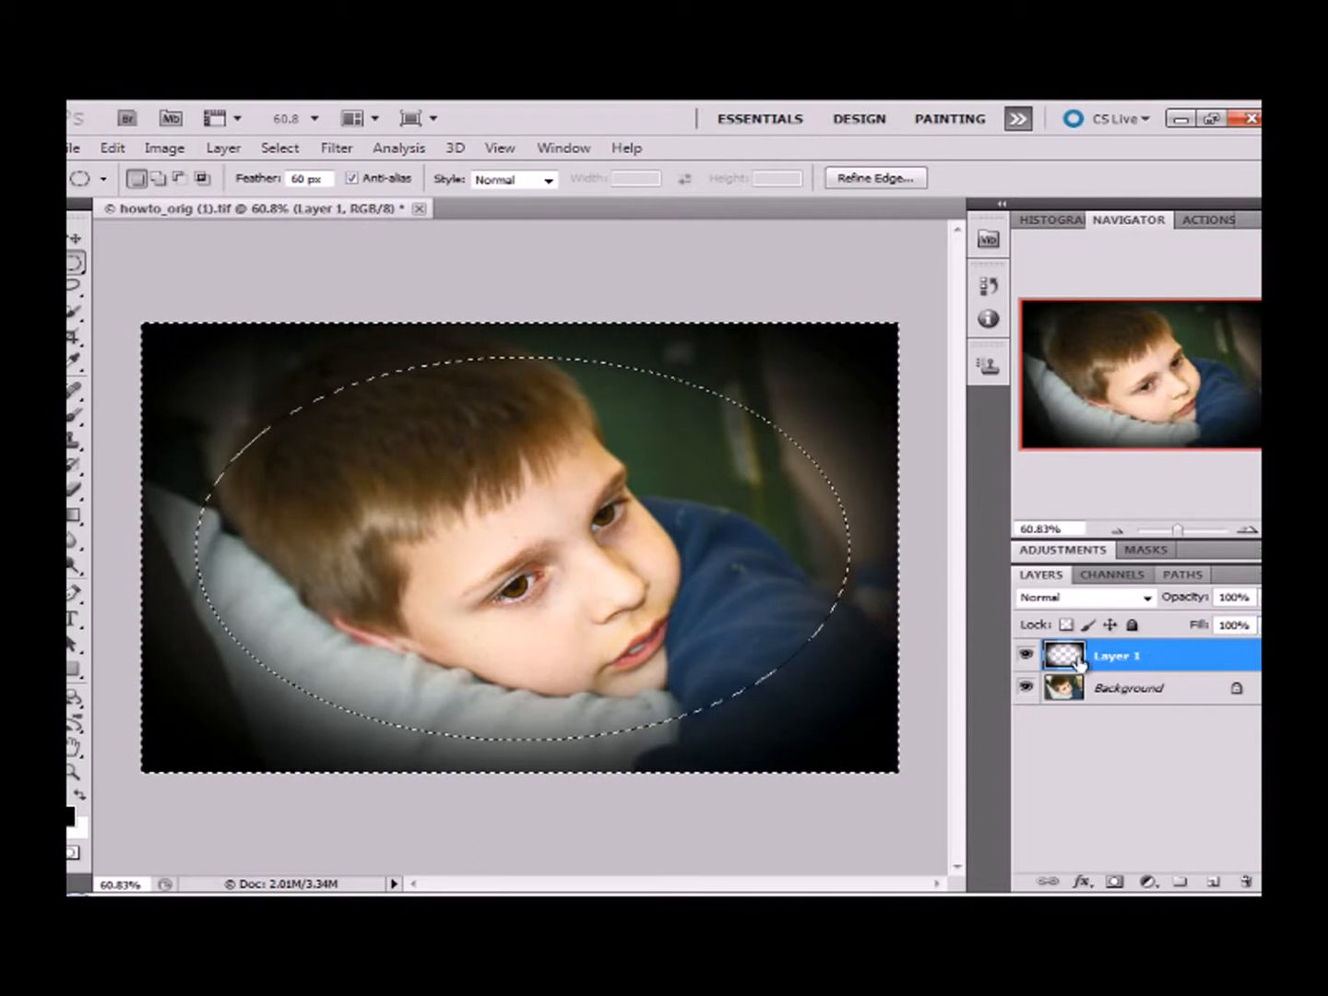
Lower Layer 1's Fill to 68% to soften the vignette and clear the selection
click(1263, 625)
drag(1273, 651, 1230, 652)
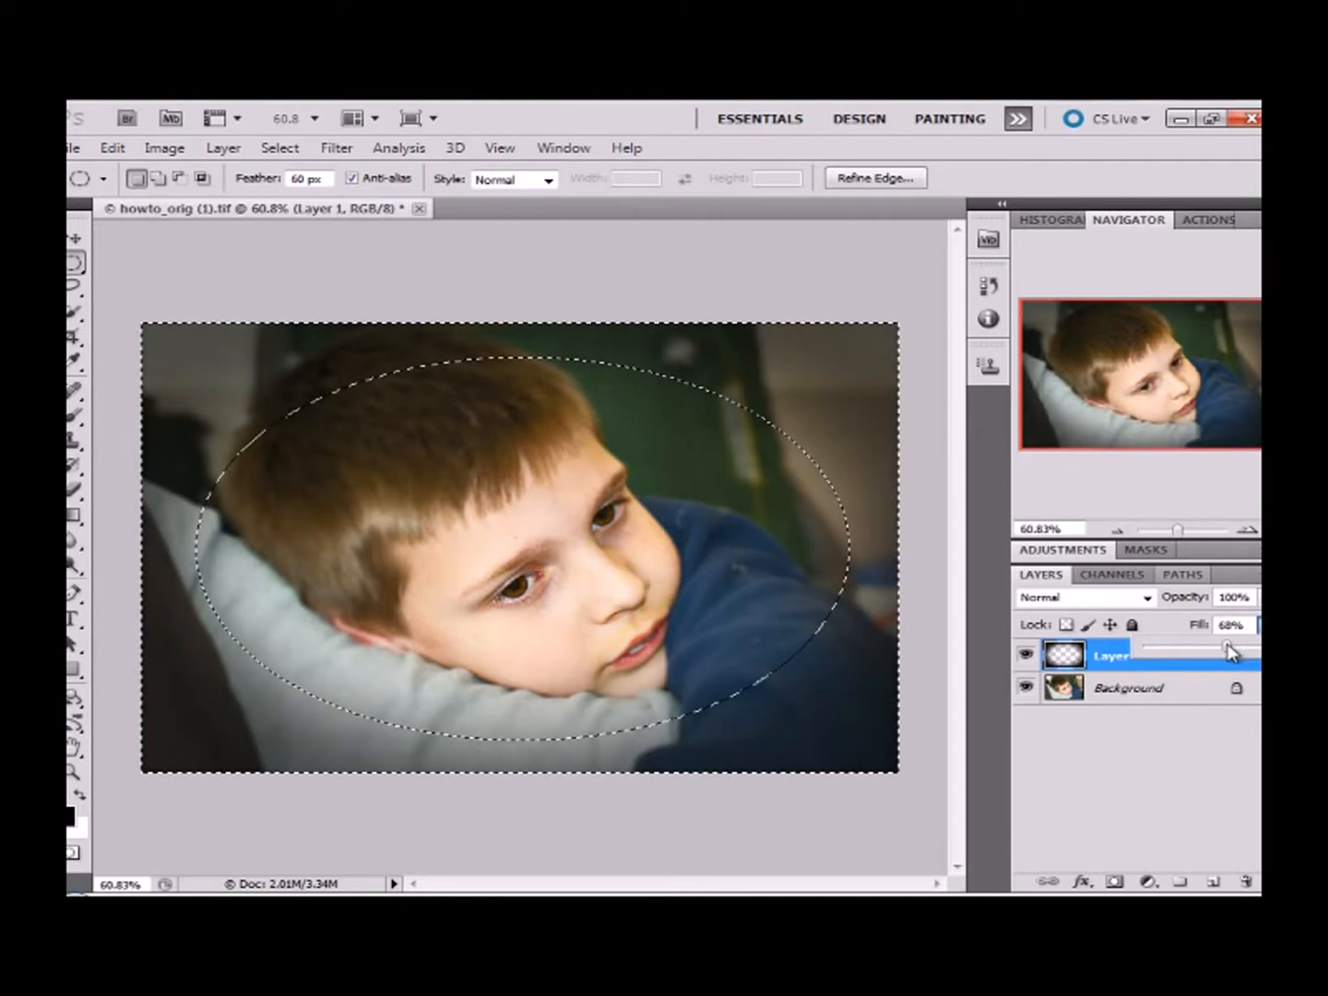
click(1158, 803)
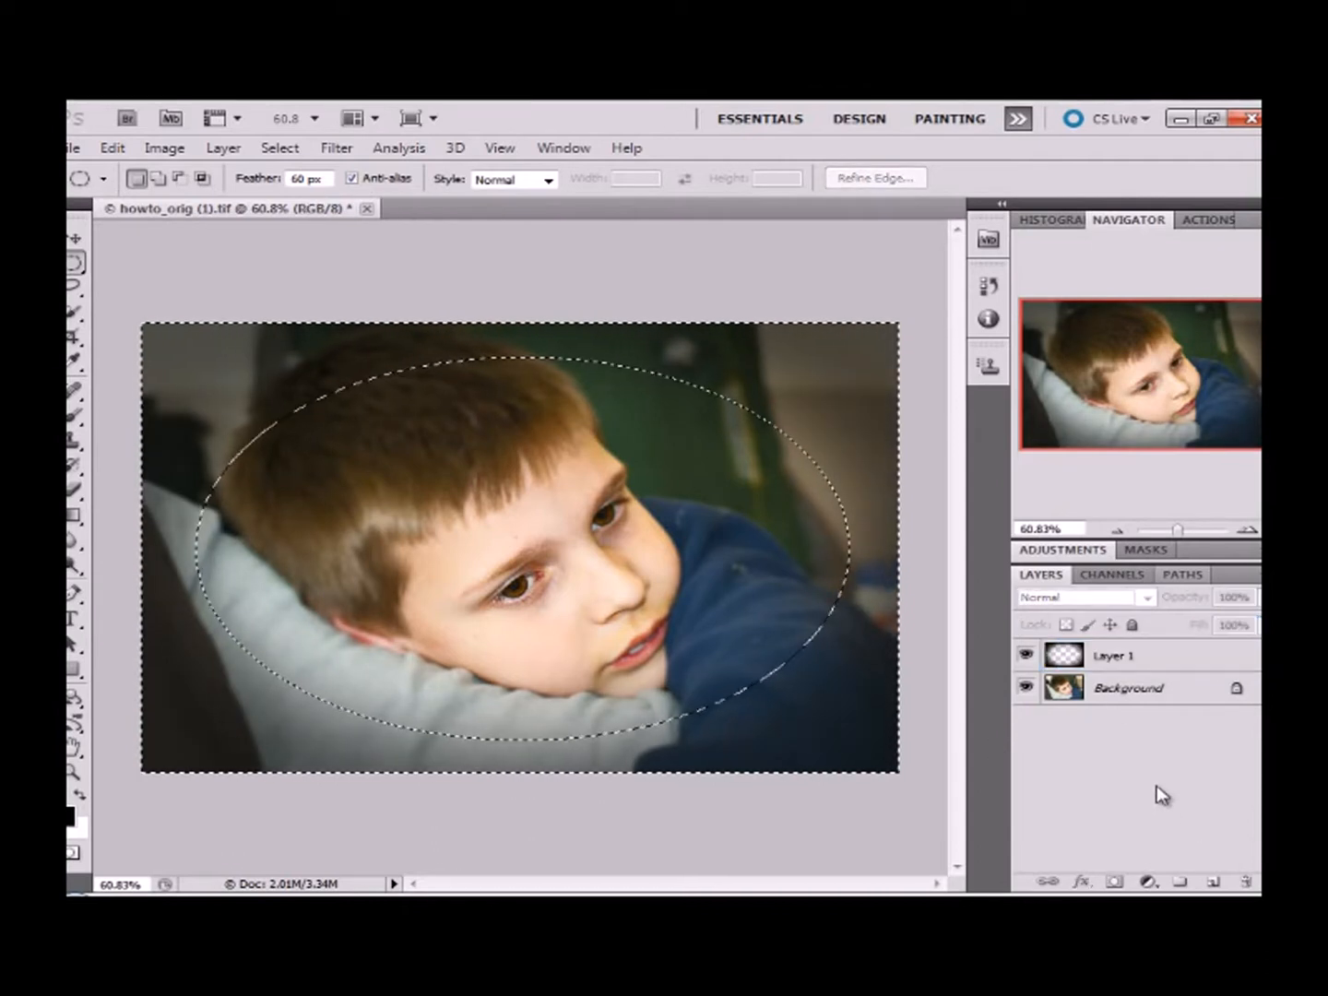
key(ctrl+d)
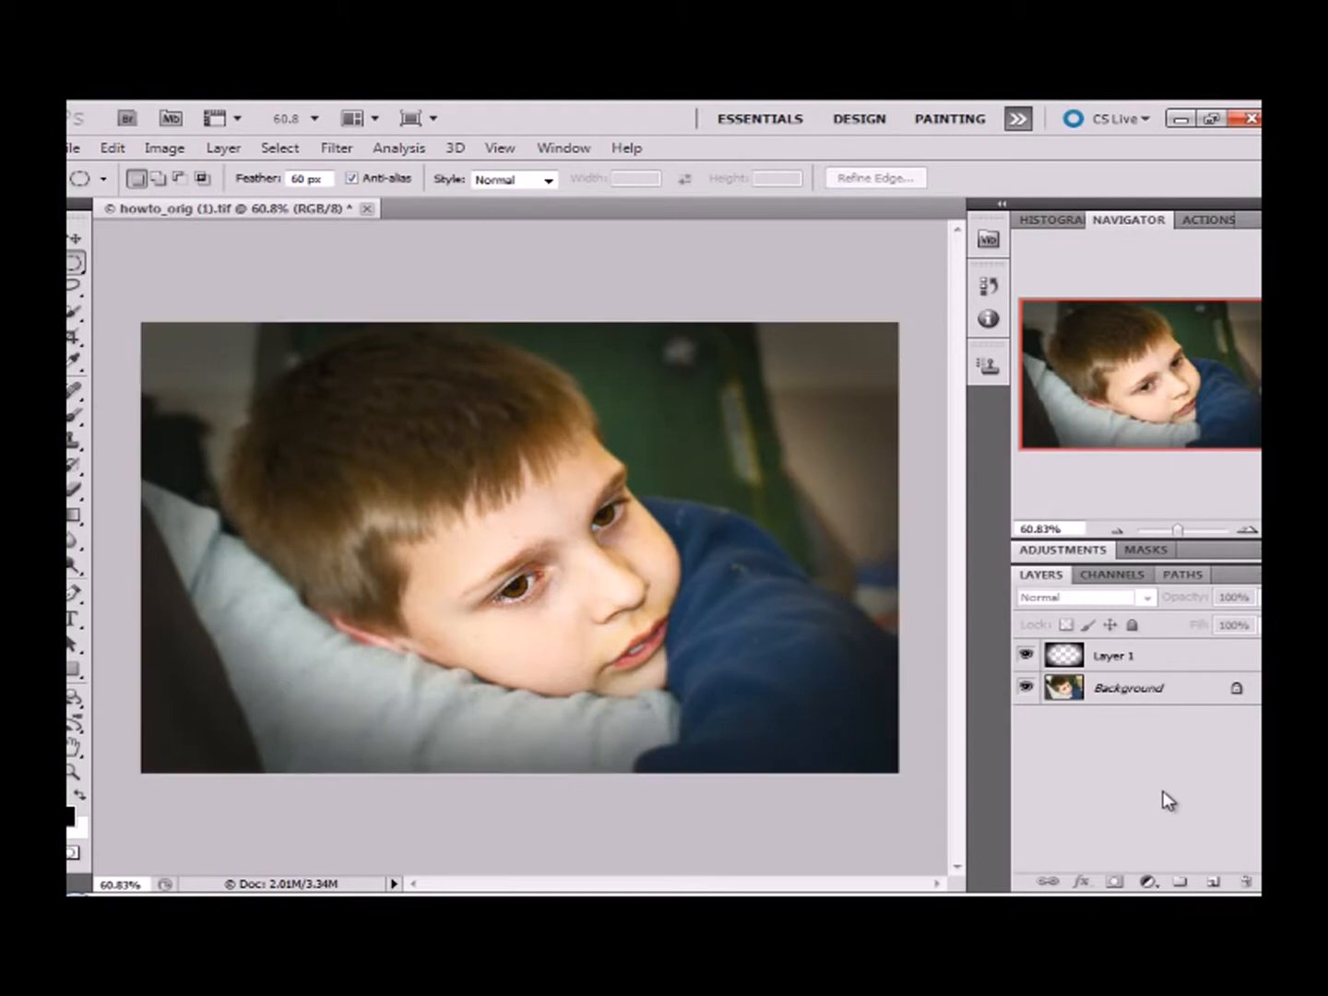
Flatten the image to merge the vignette on Layer 1 into the background
right_click(1165, 665)
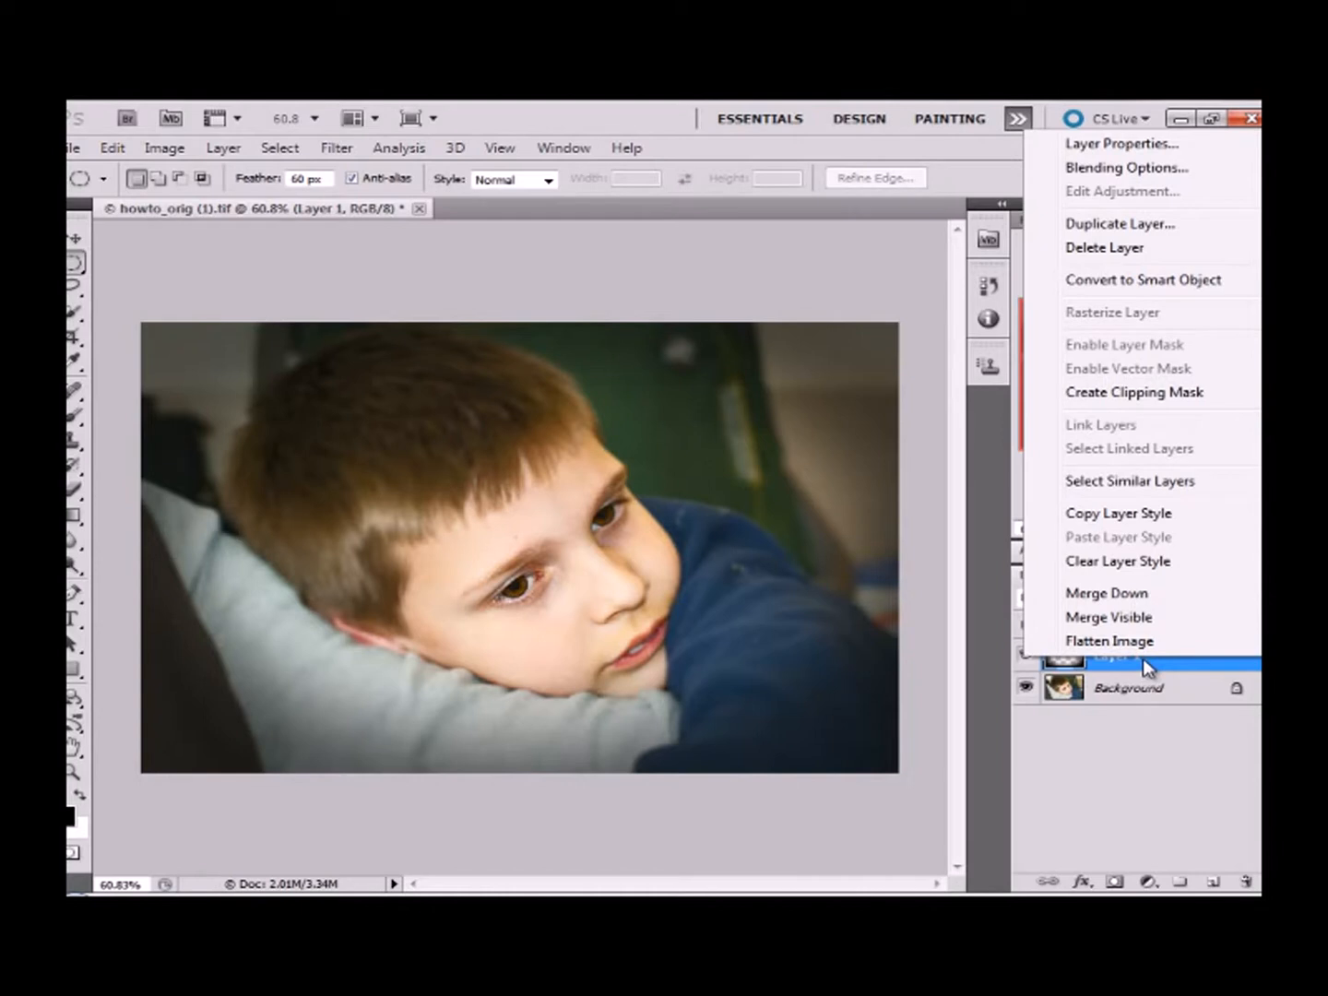
click(1109, 642)
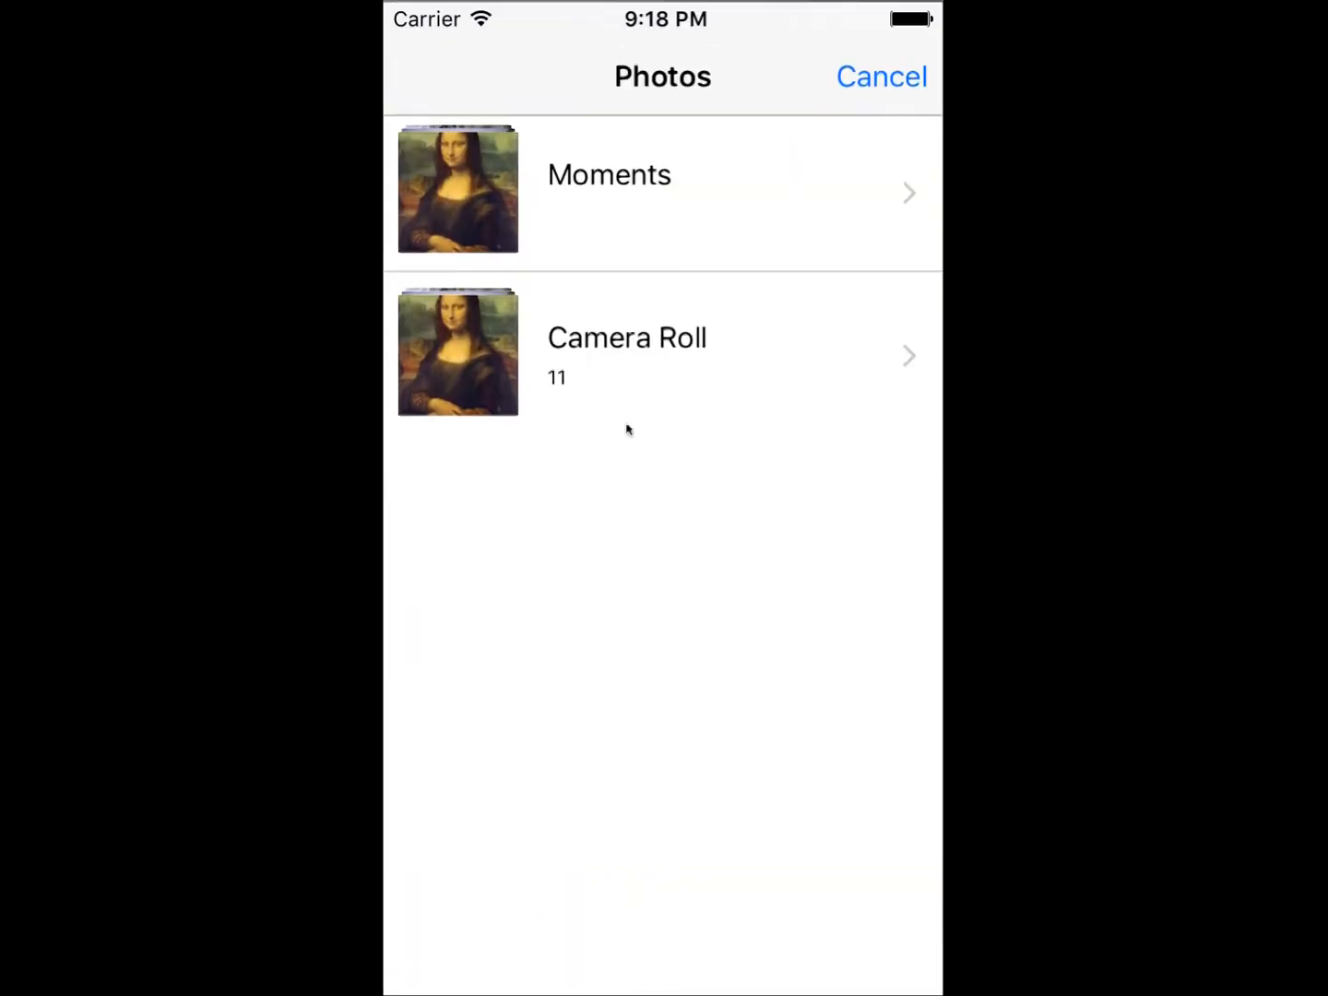
Switch to the phone photo editor and open the Mona Lisa picture from the Camera Roll for editing
click(620, 362)
click(706, 490)
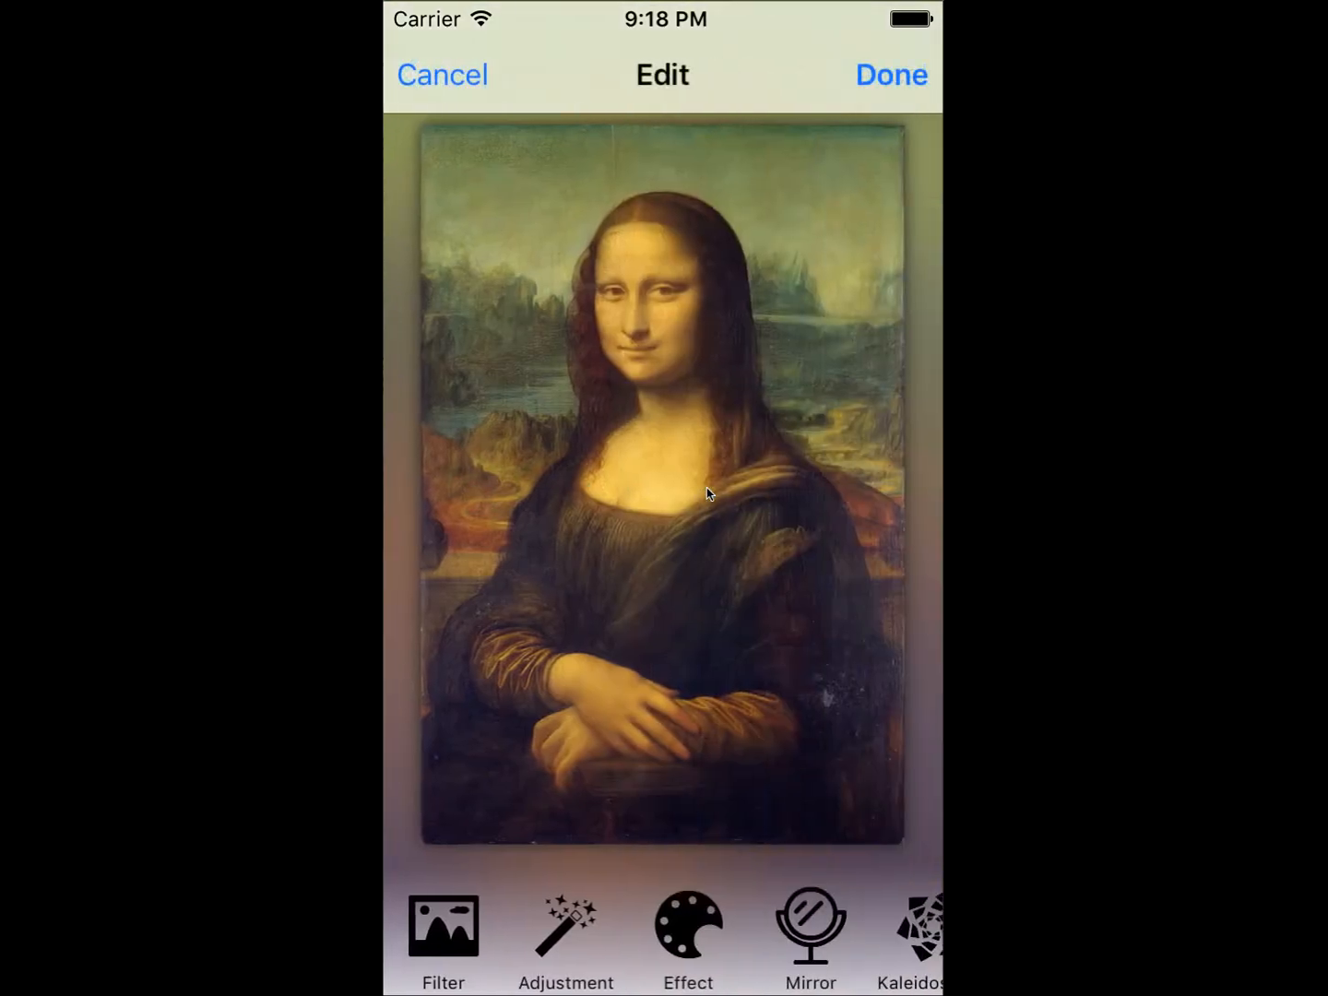
Try the Invert, Noir, Unsharp Mask, Vibrance and Etikate filters on the painting and discard the filter changes
click(475, 925)
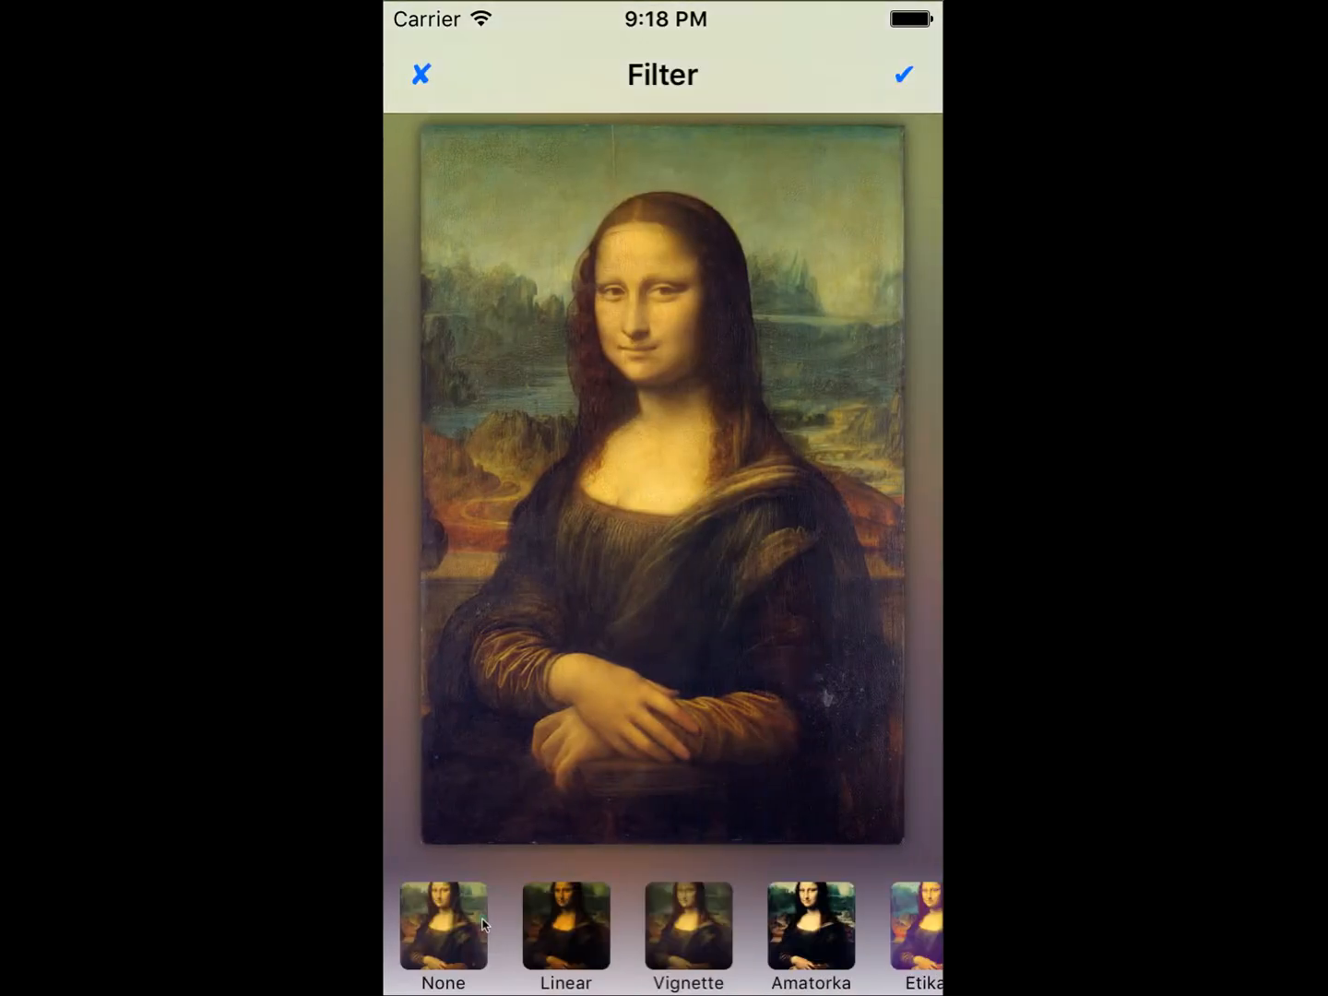
drag(853, 942, 461, 942)
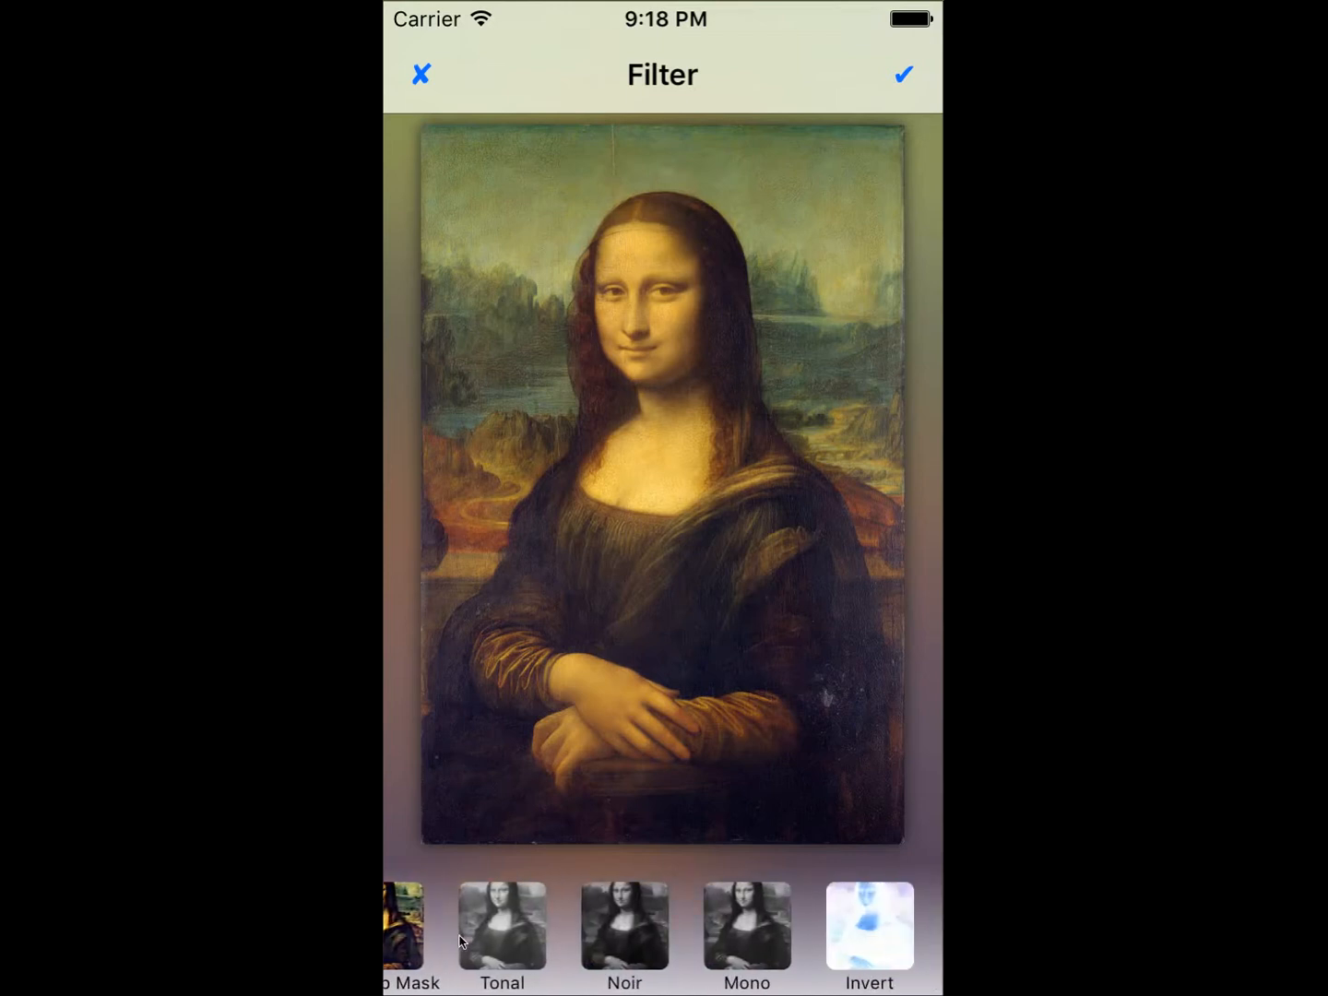
click(507, 937)
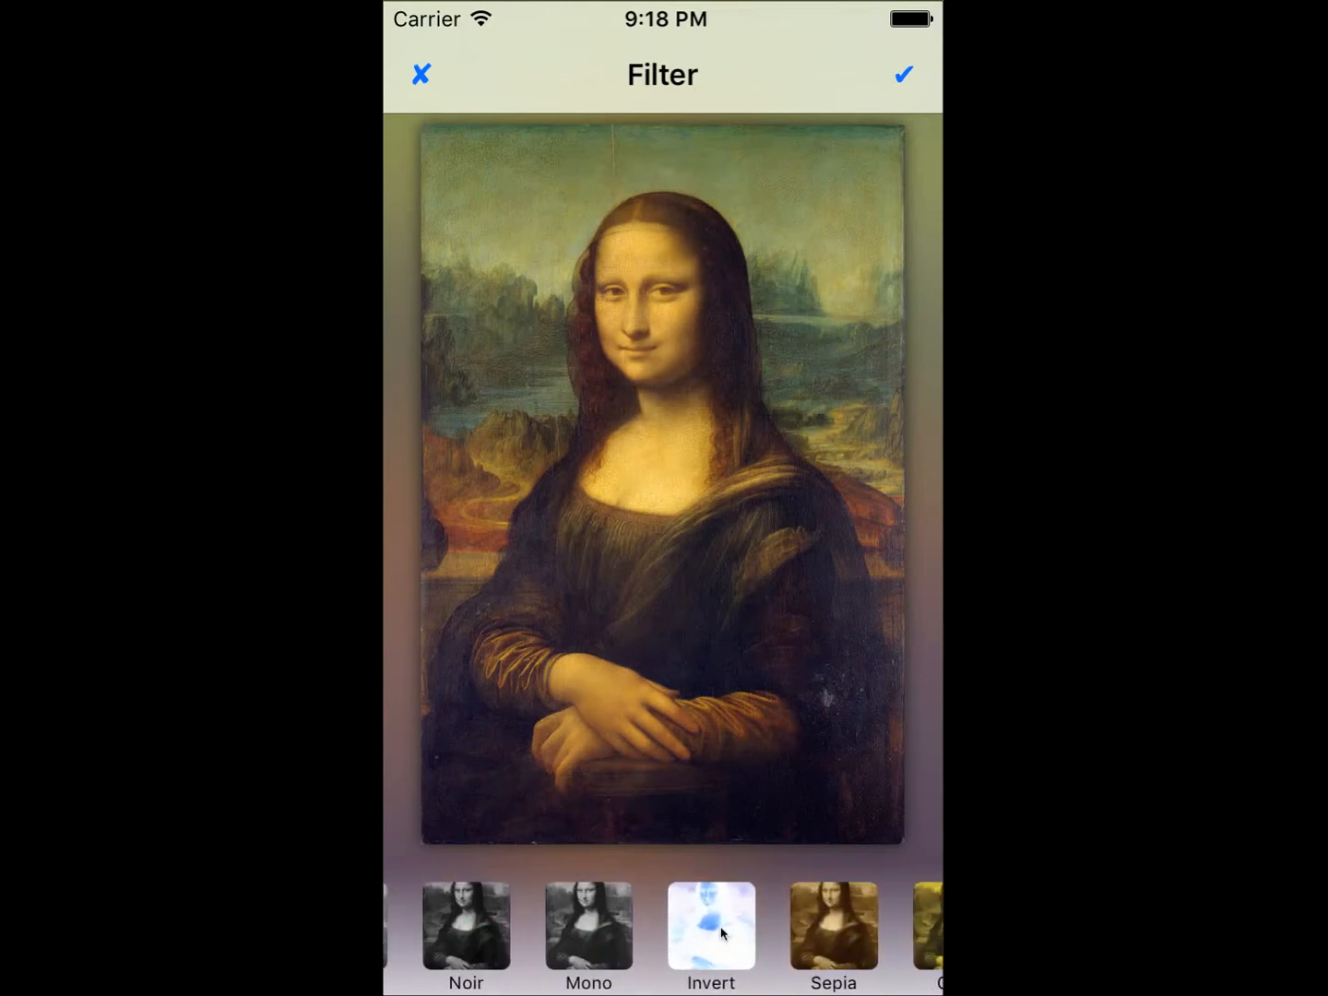
click(510, 937)
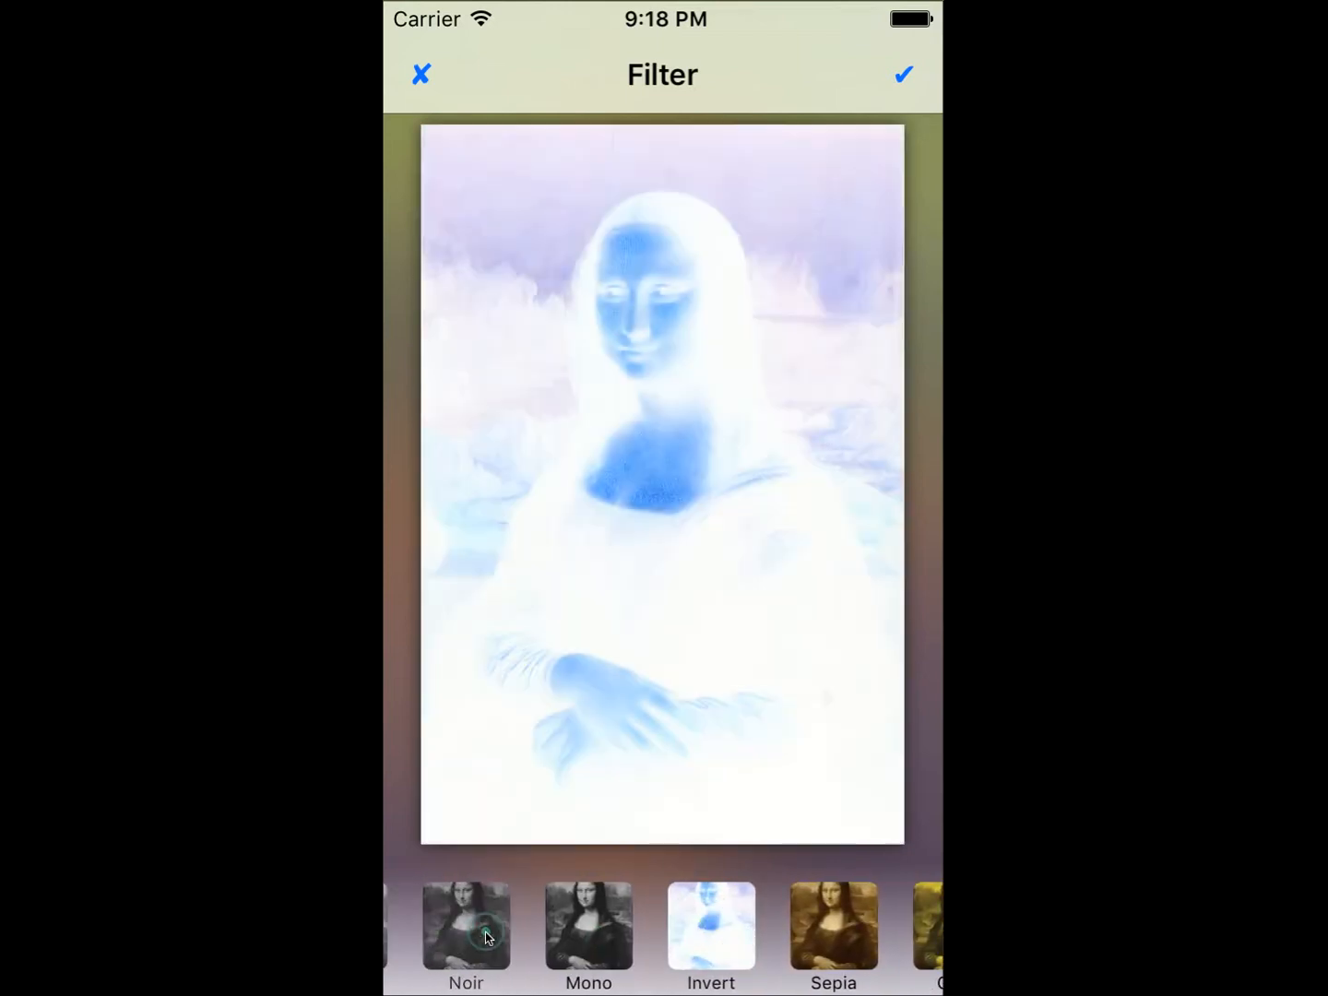
drag(529, 938, 765, 920)
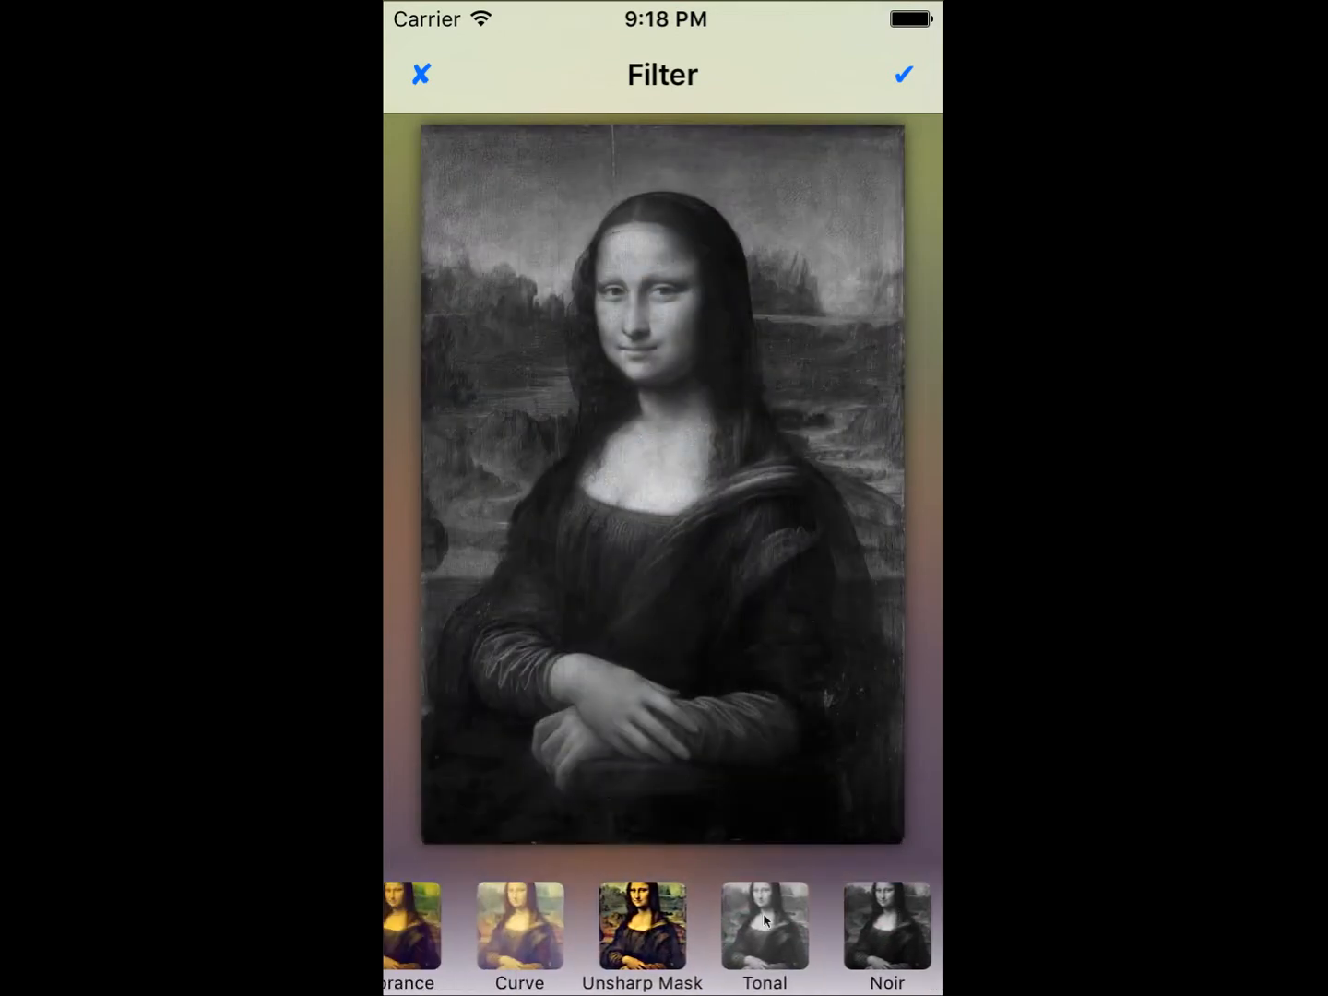
drag(459, 927, 773, 919)
click(600, 927)
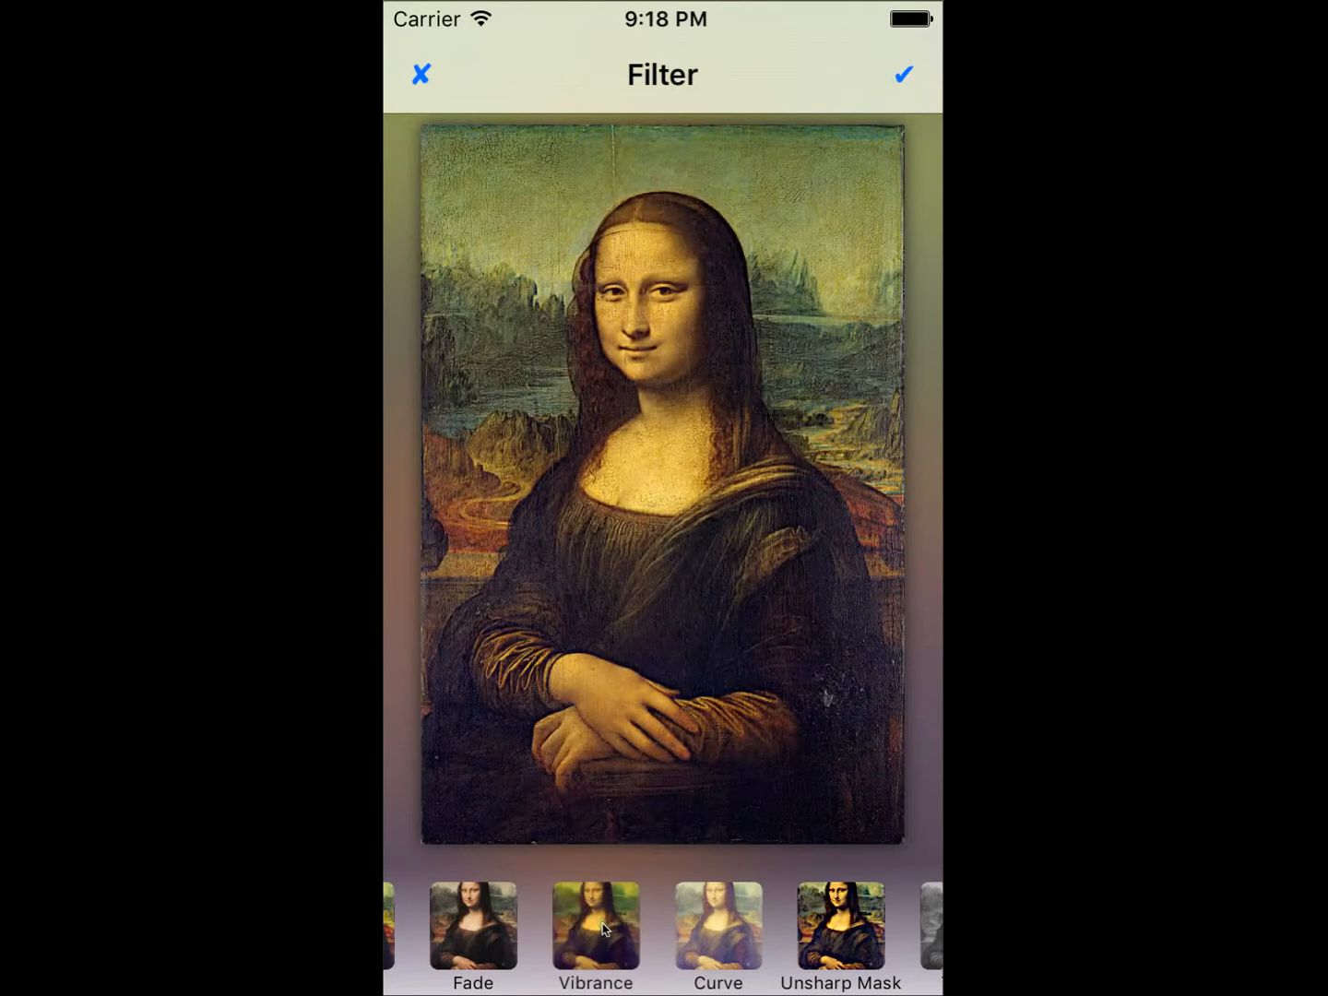
drag(498, 930, 729, 923)
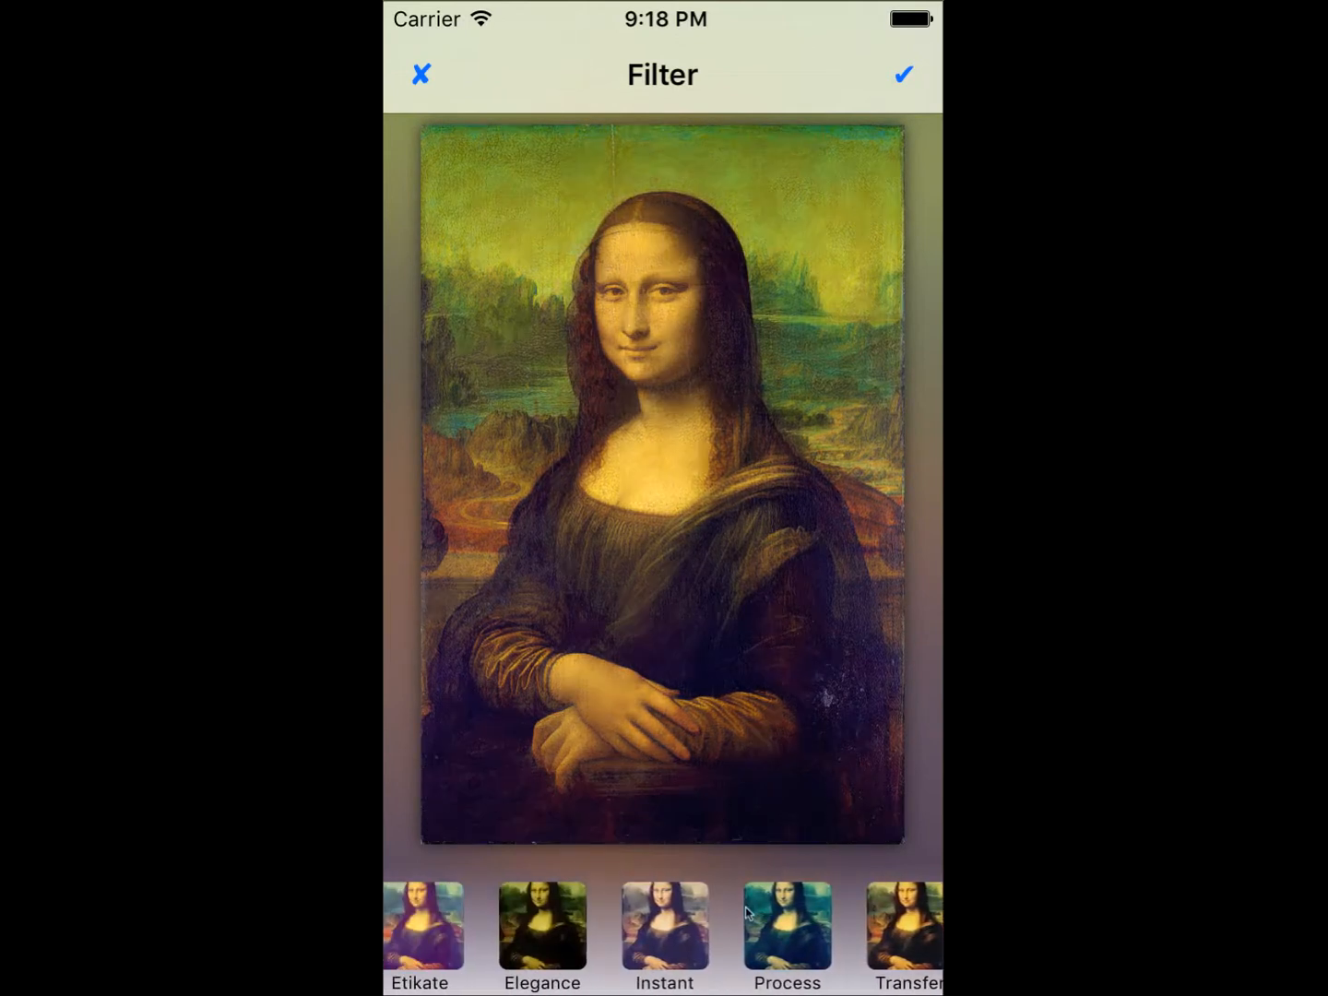
click(543, 926)
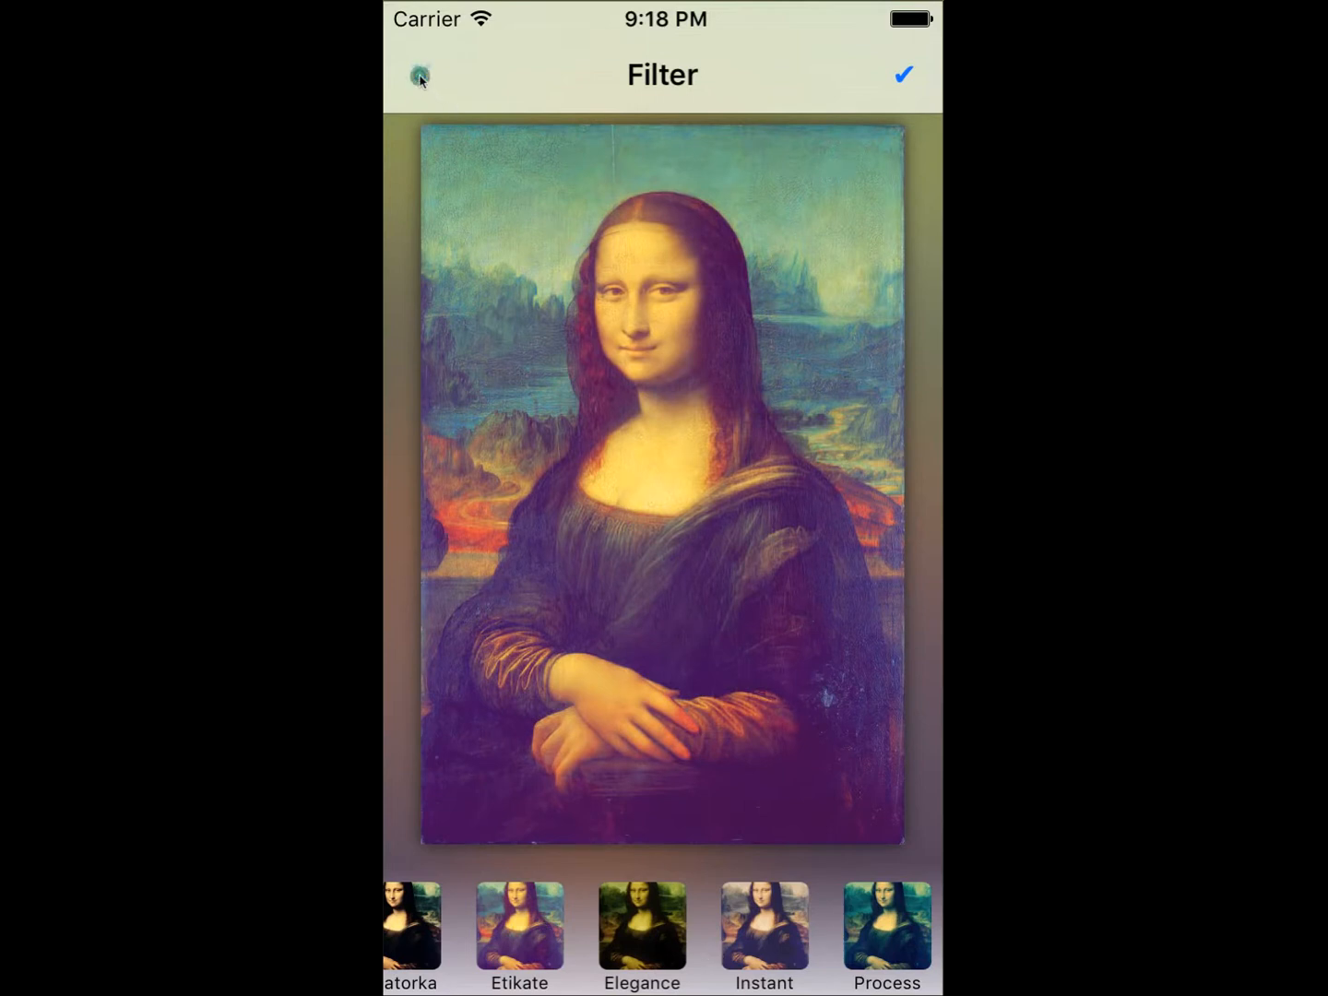
click(420, 78)
Try raising the painting's brightness in the adjustment settings and discard the change
click(584, 933)
drag(418, 651, 422, 535)
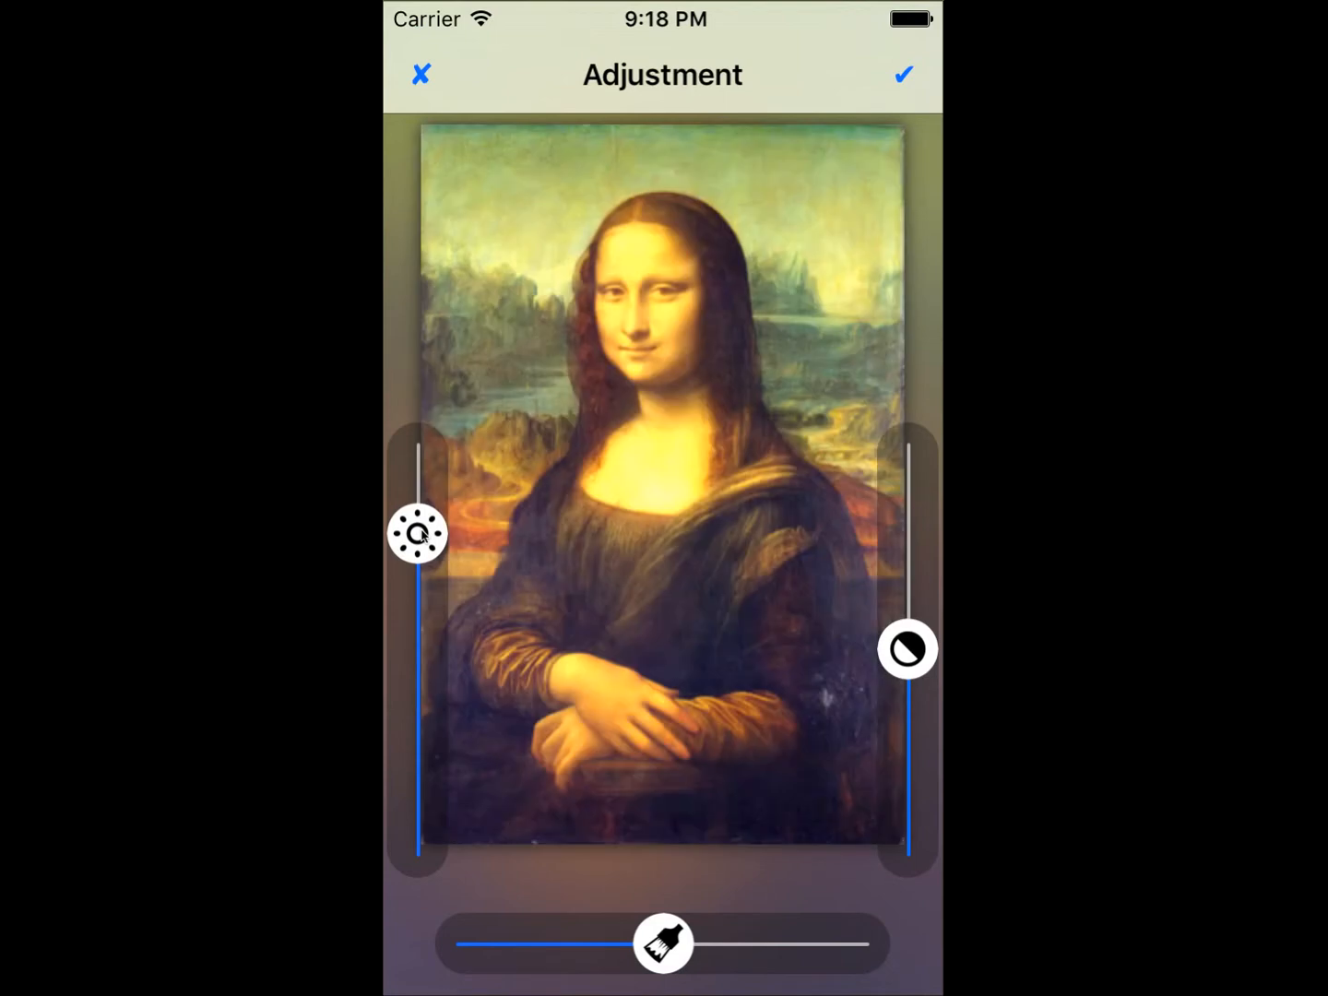
click(423, 72)
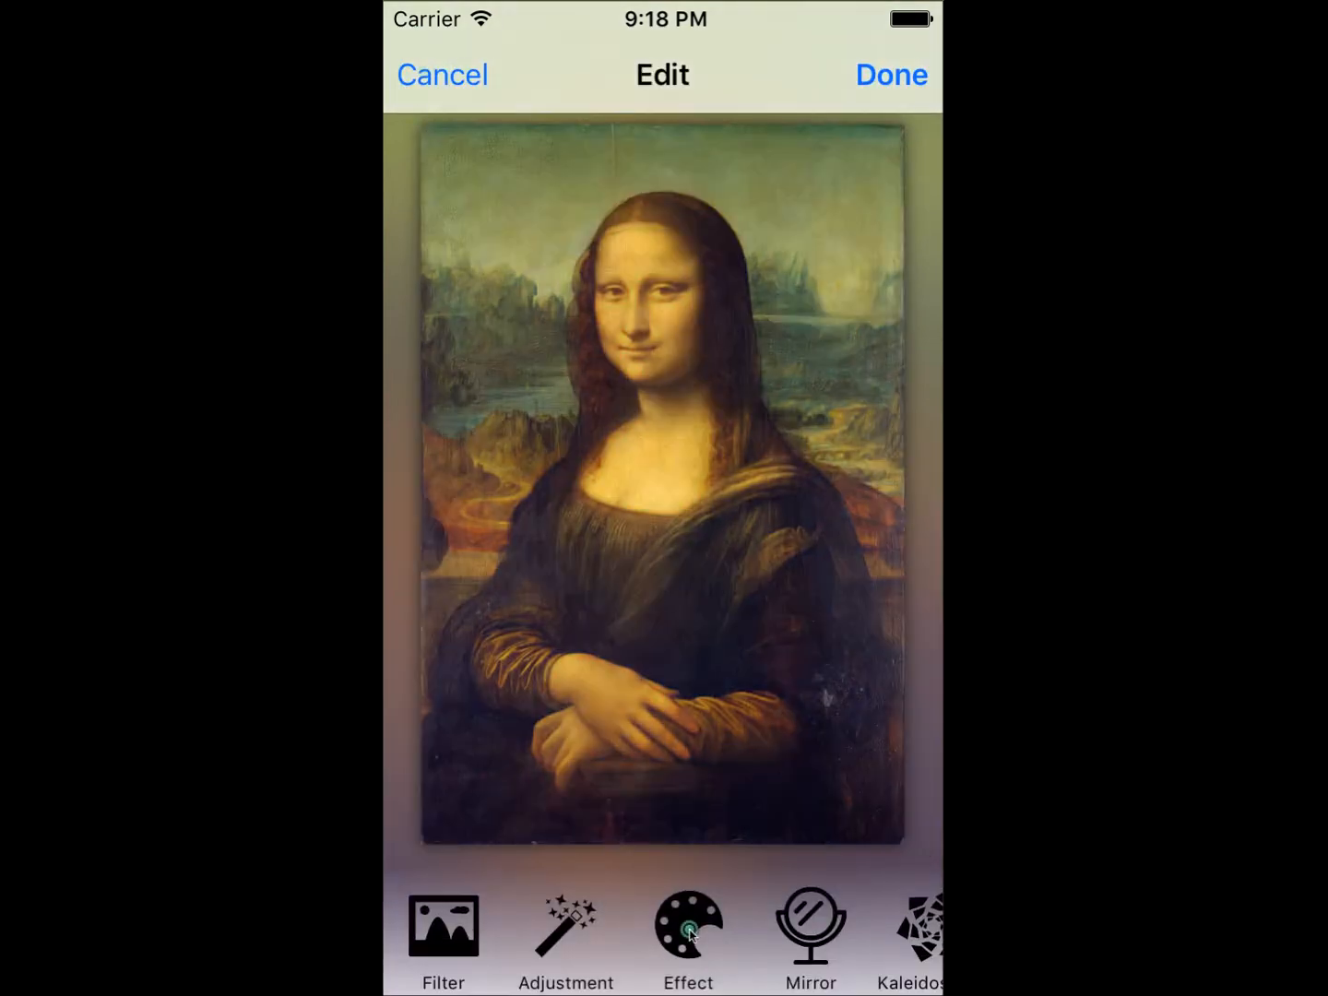
Try the Spot effect on the painting with its circle centred on the woman's face
click(690, 934)
click(590, 934)
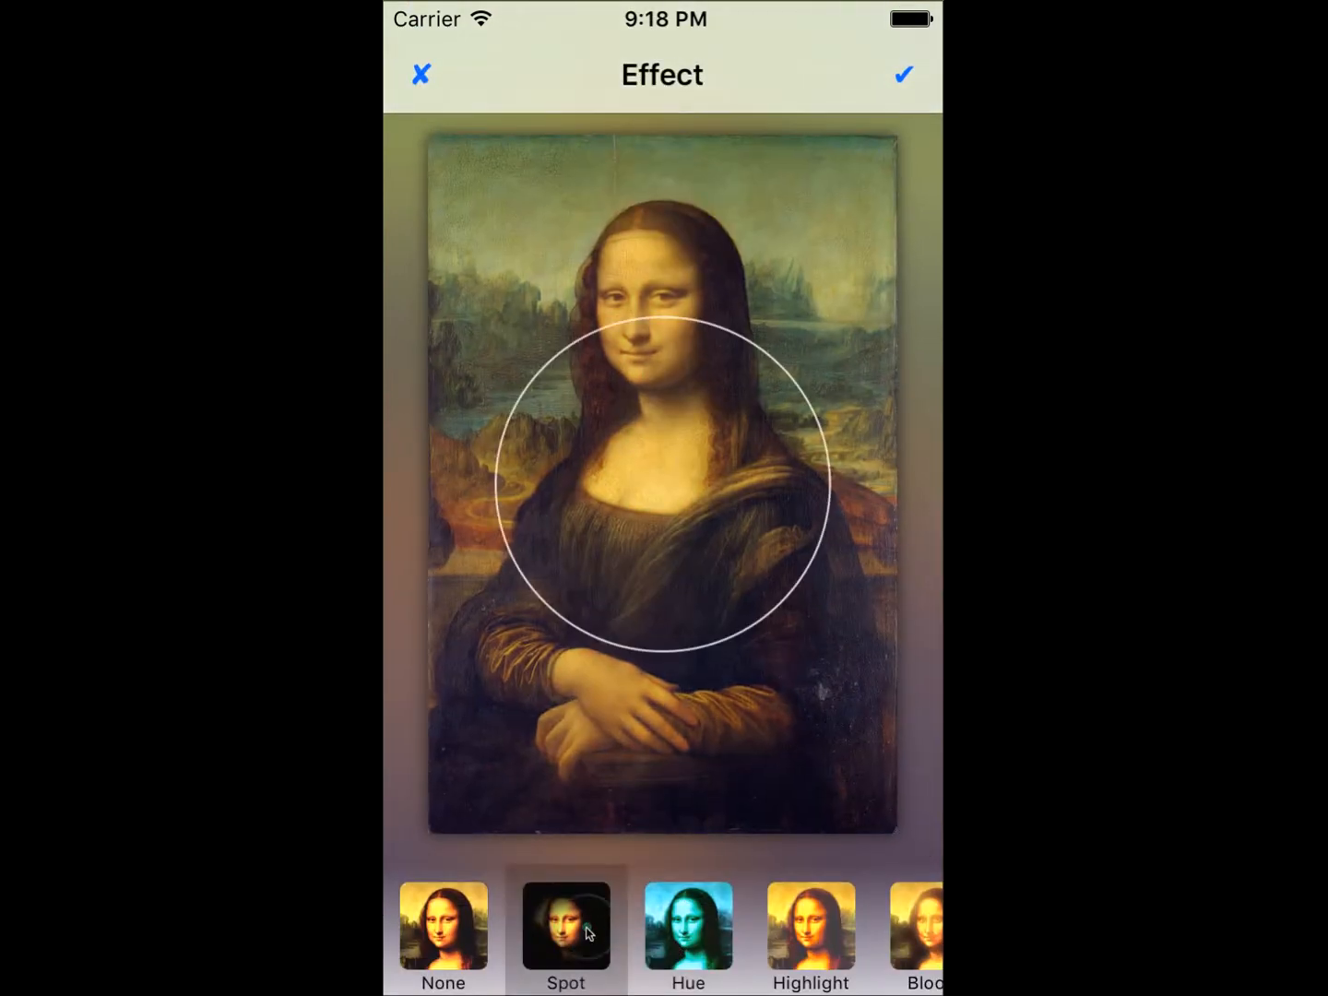
drag(646, 489, 643, 328)
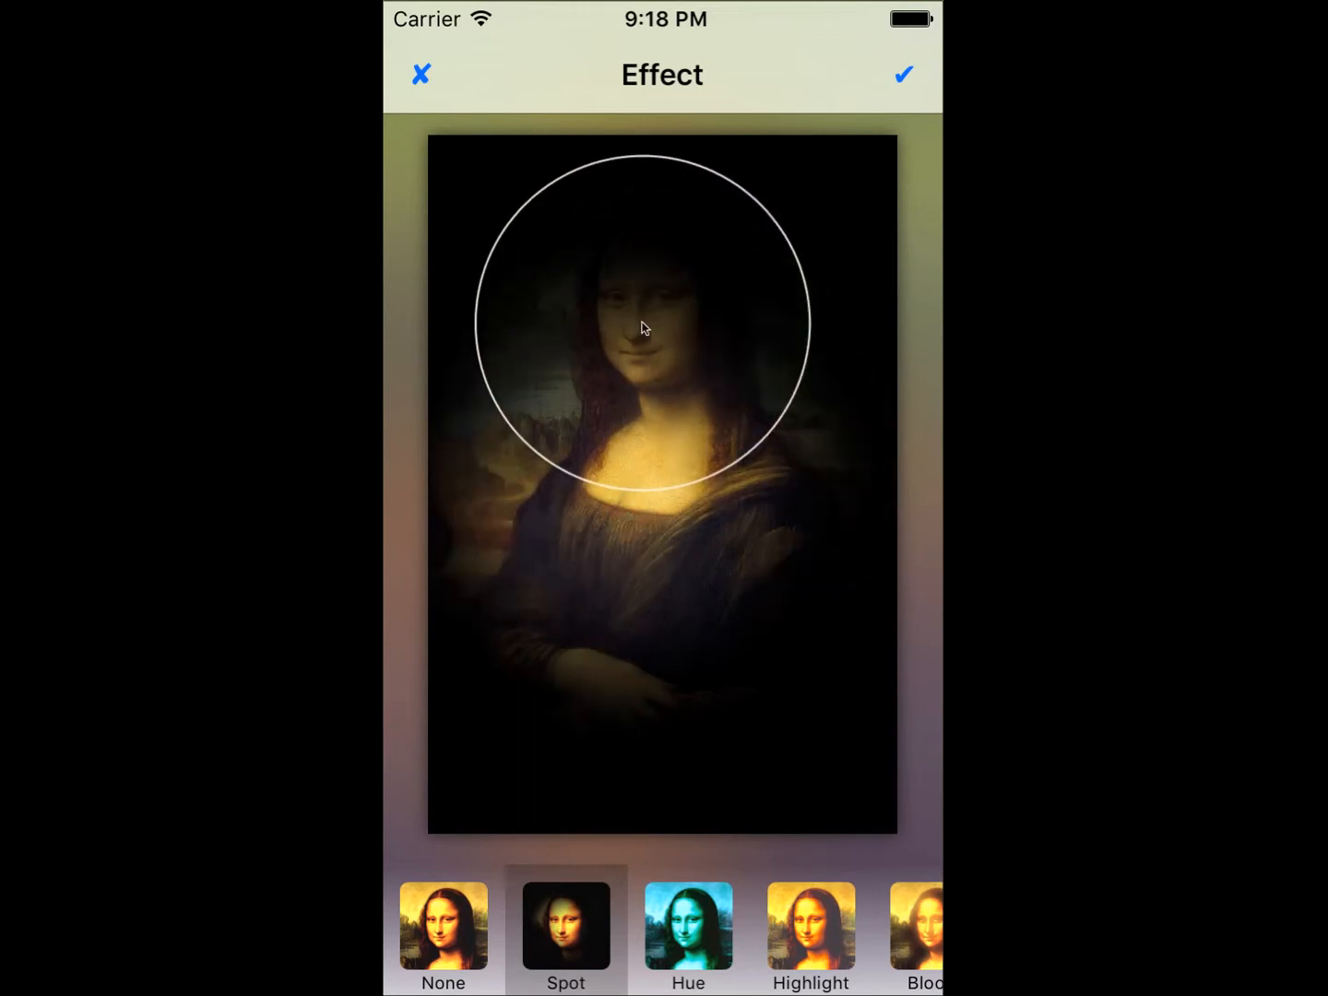
click(643, 327)
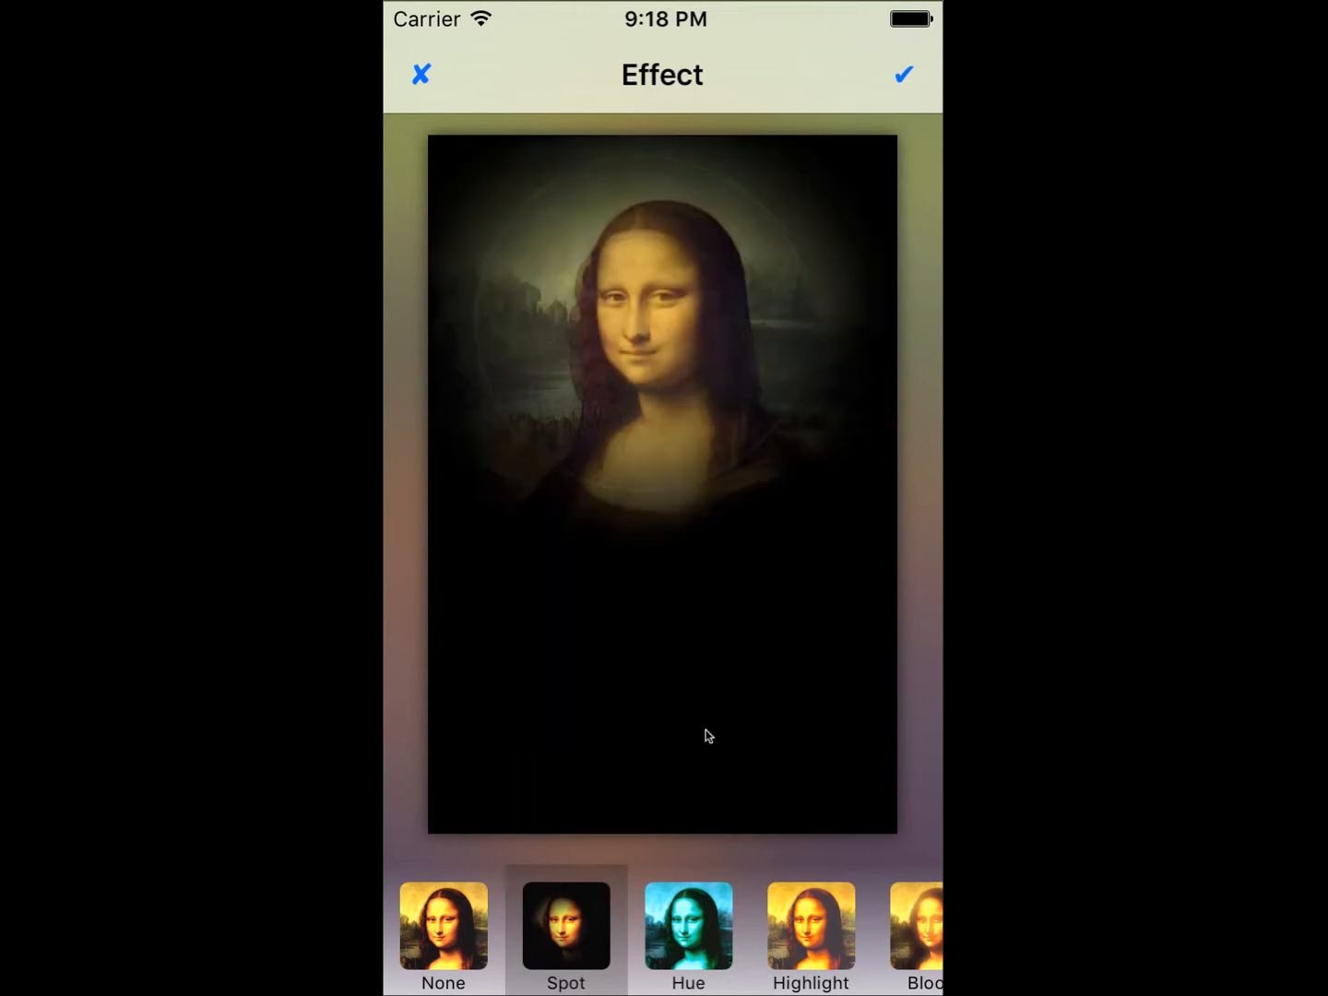
Try the Hue effect with a strongly increased shift and the Highlight effect at high strength
click(700, 931)
drag(668, 809, 853, 815)
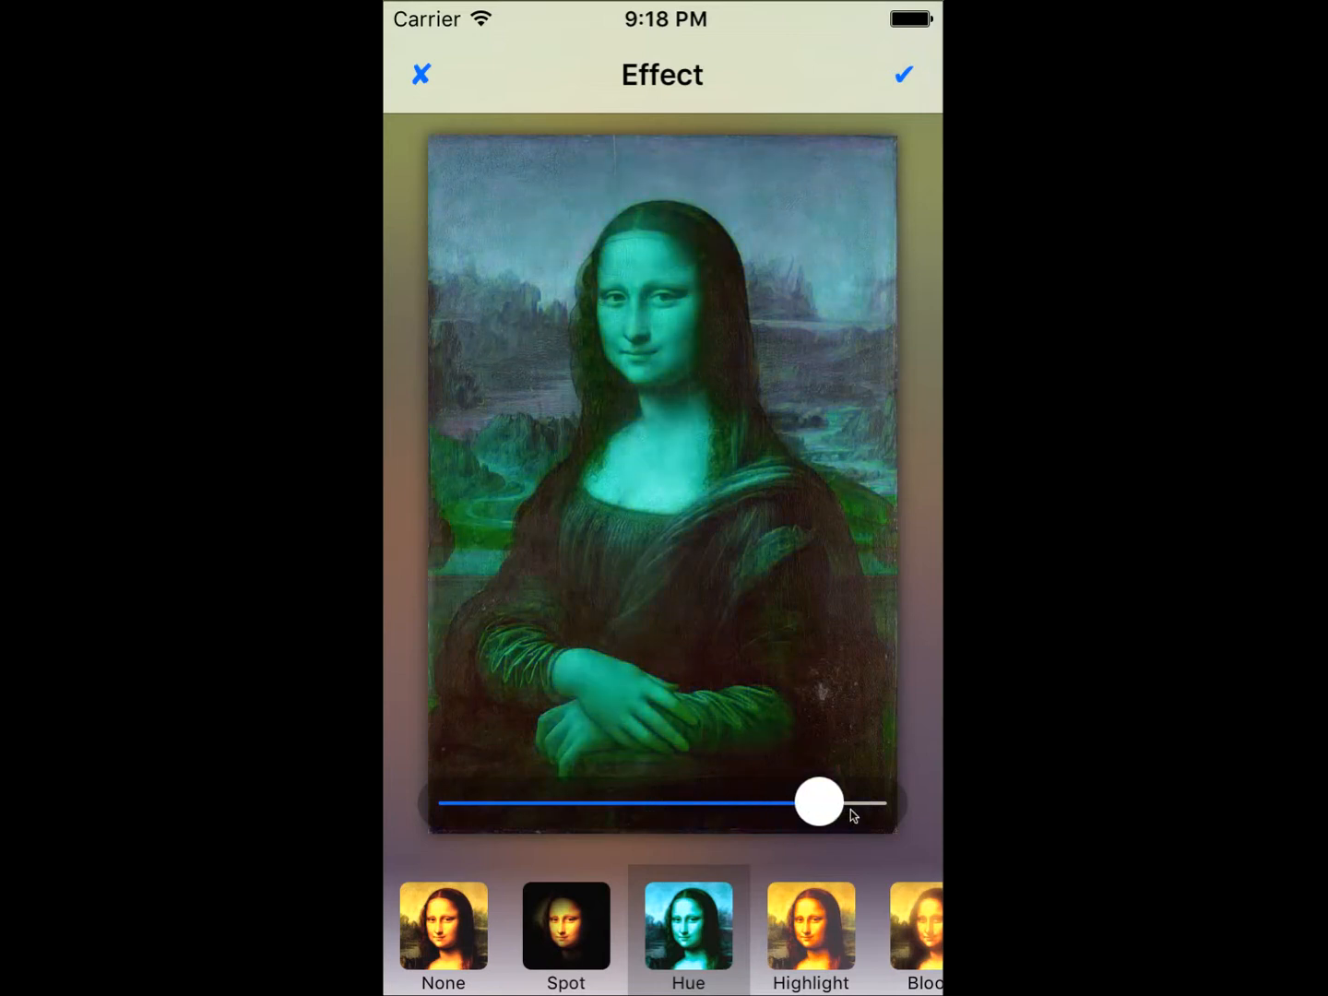
click(812, 934)
drag(668, 809, 886, 819)
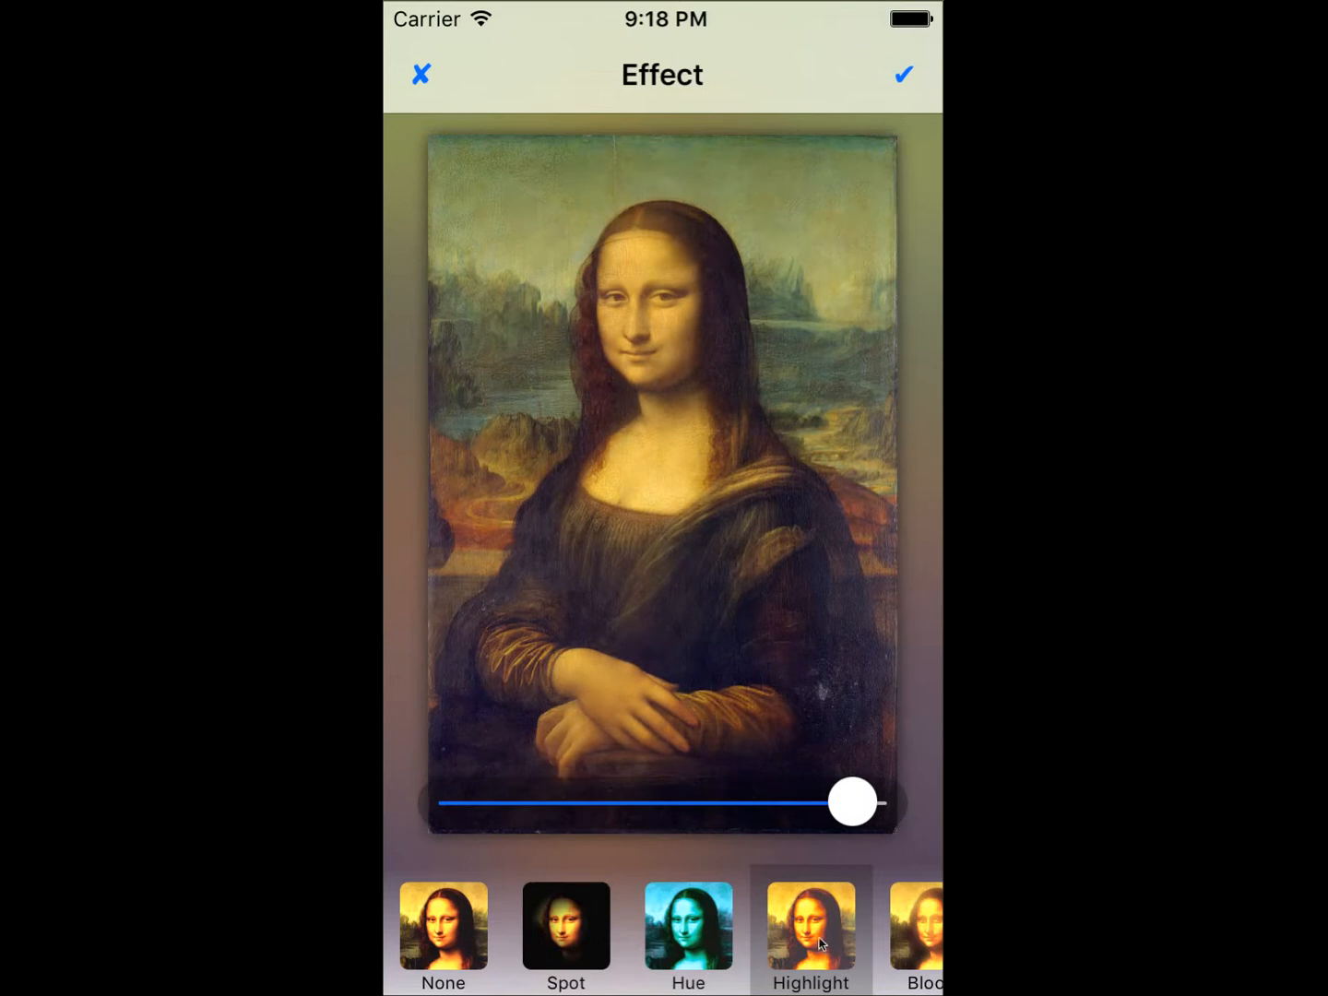
Try the Bloom, Gloom, Haze and Sepia effects on the painting one after another
drag(820, 943, 513, 945)
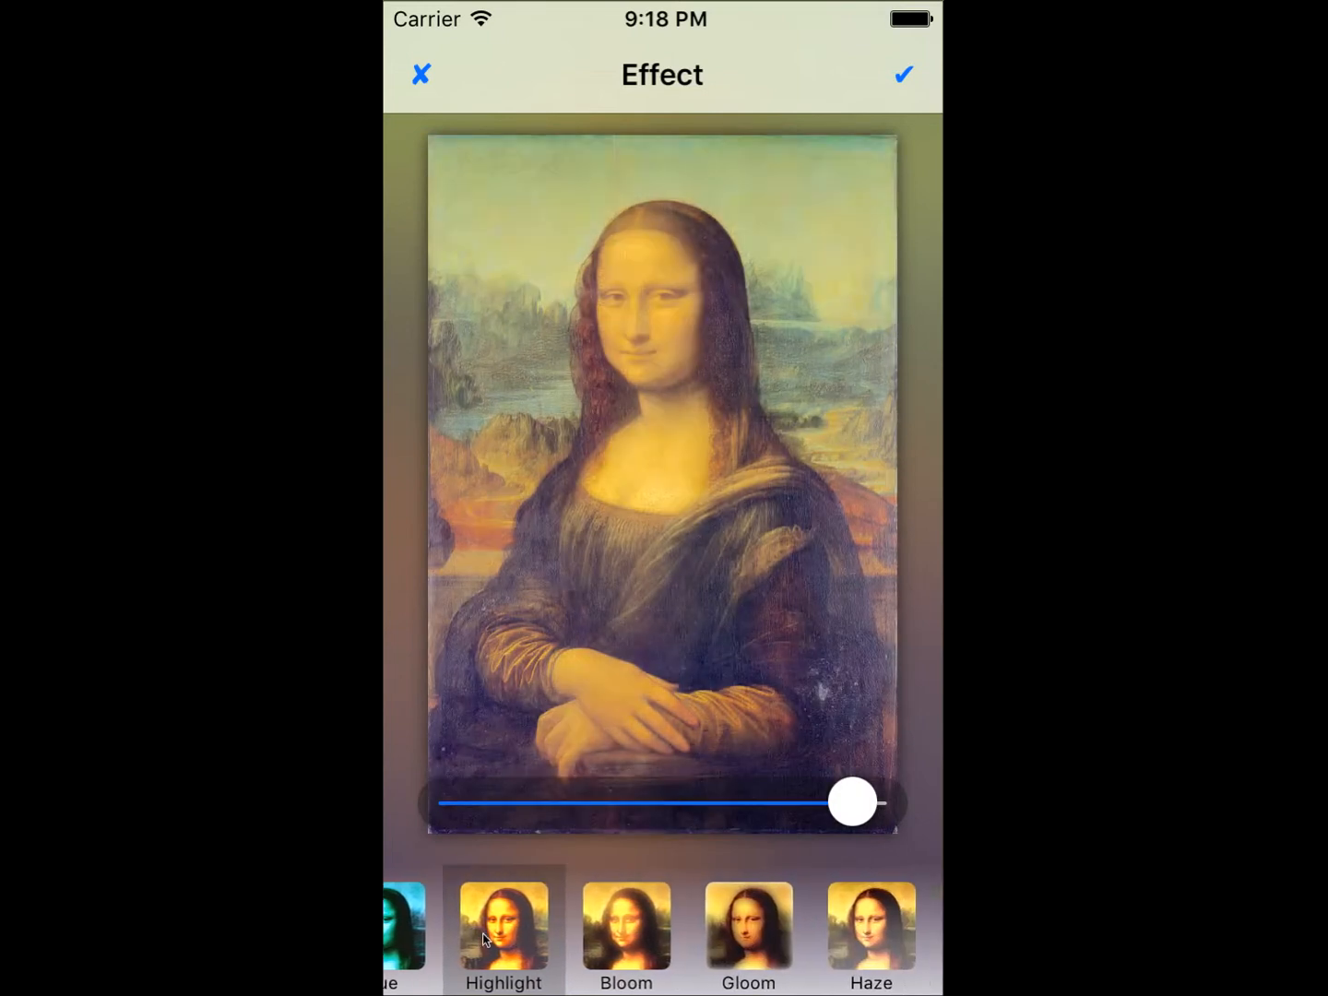
click(593, 945)
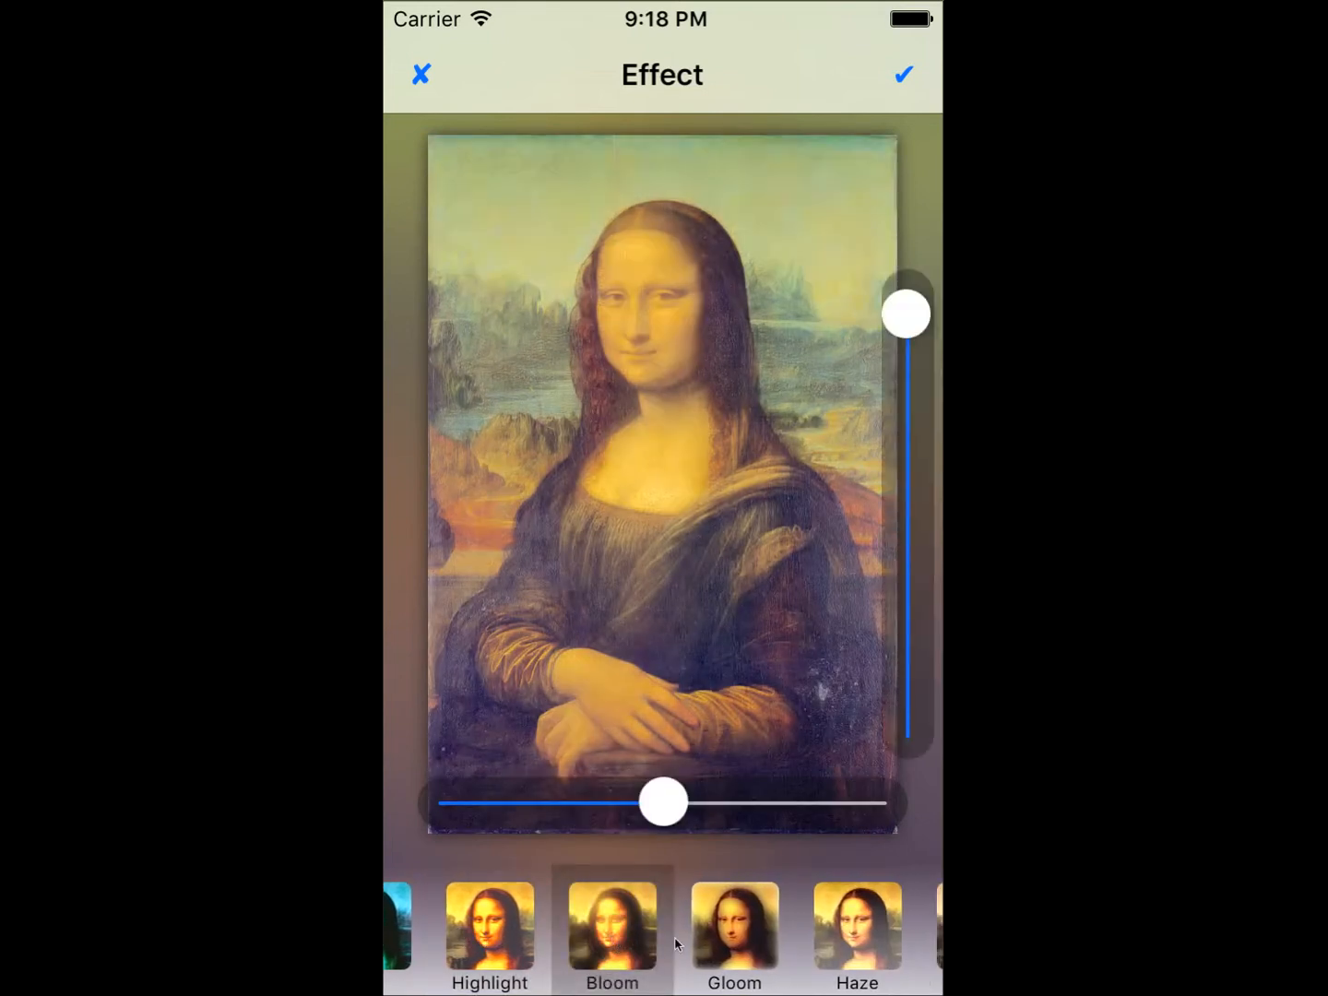
click(735, 931)
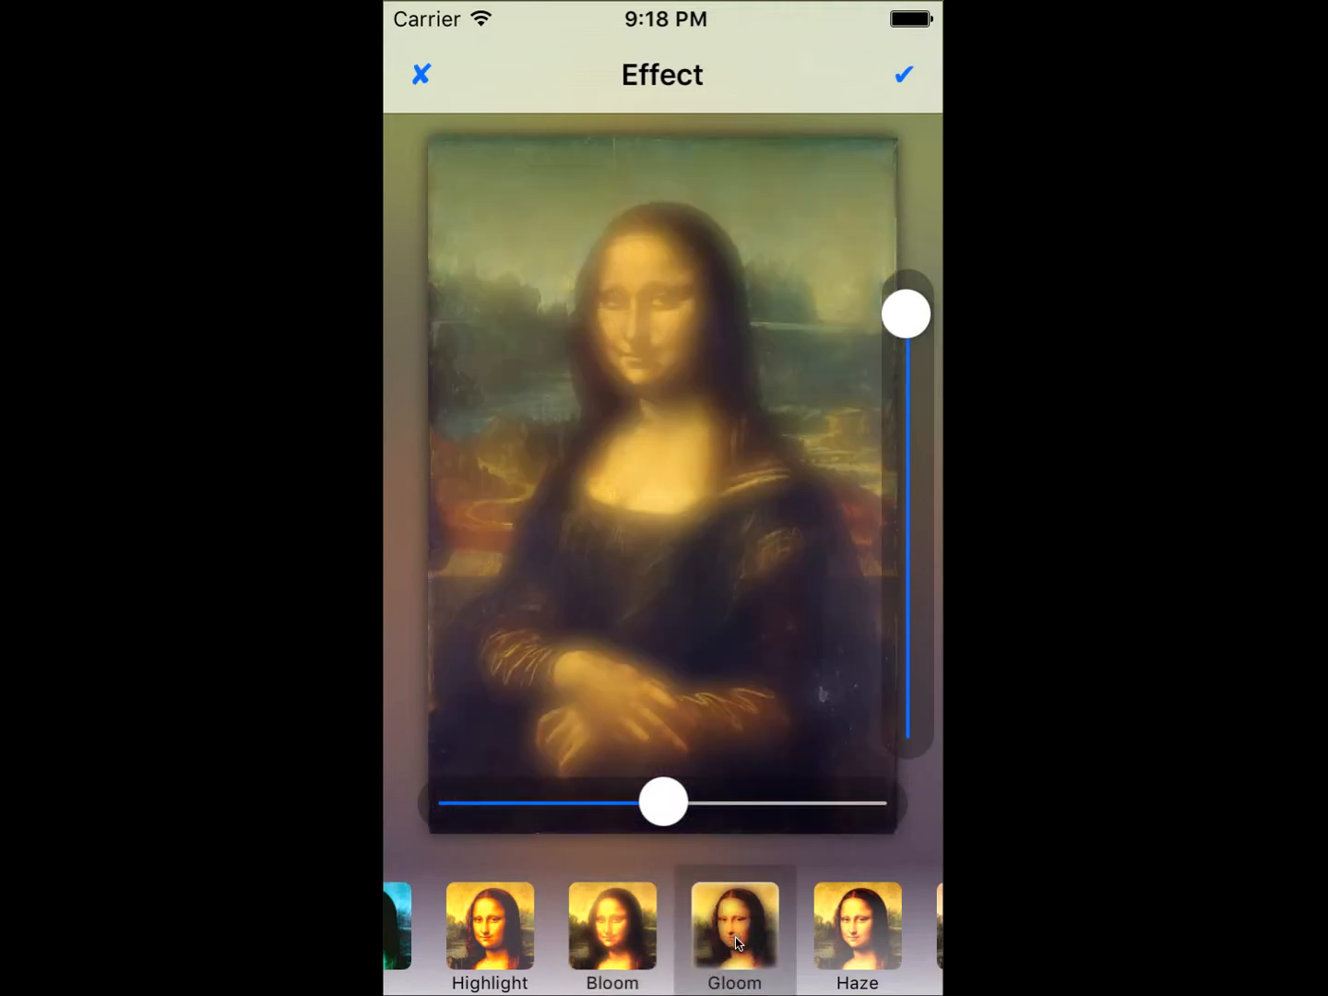
click(871, 941)
drag(868, 936, 504, 962)
click(624, 956)
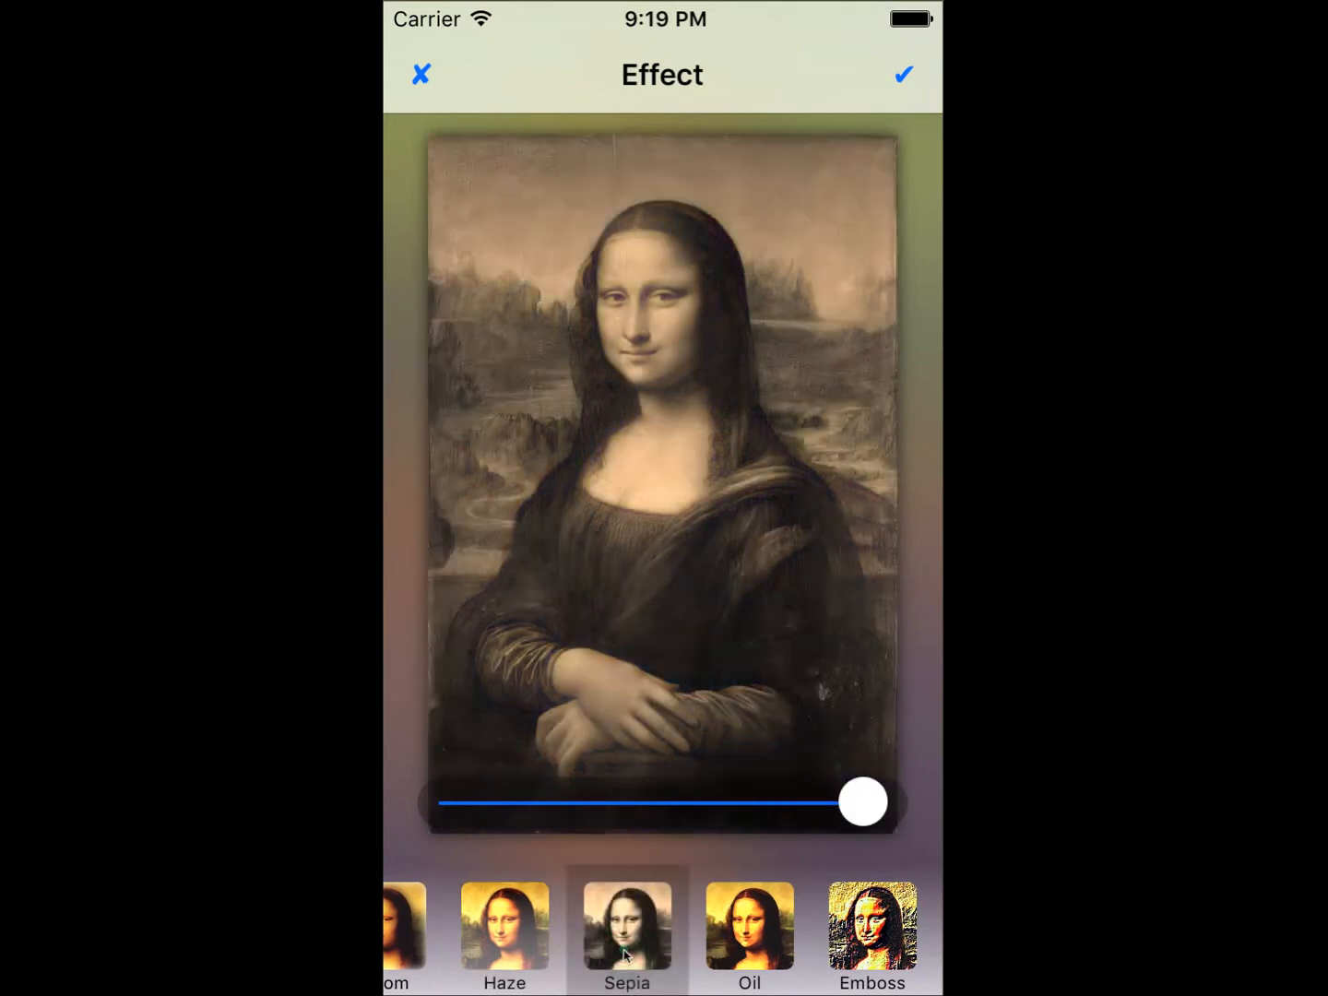
Try the Oil effect on the painting with its strength raised to the maximum
click(775, 941)
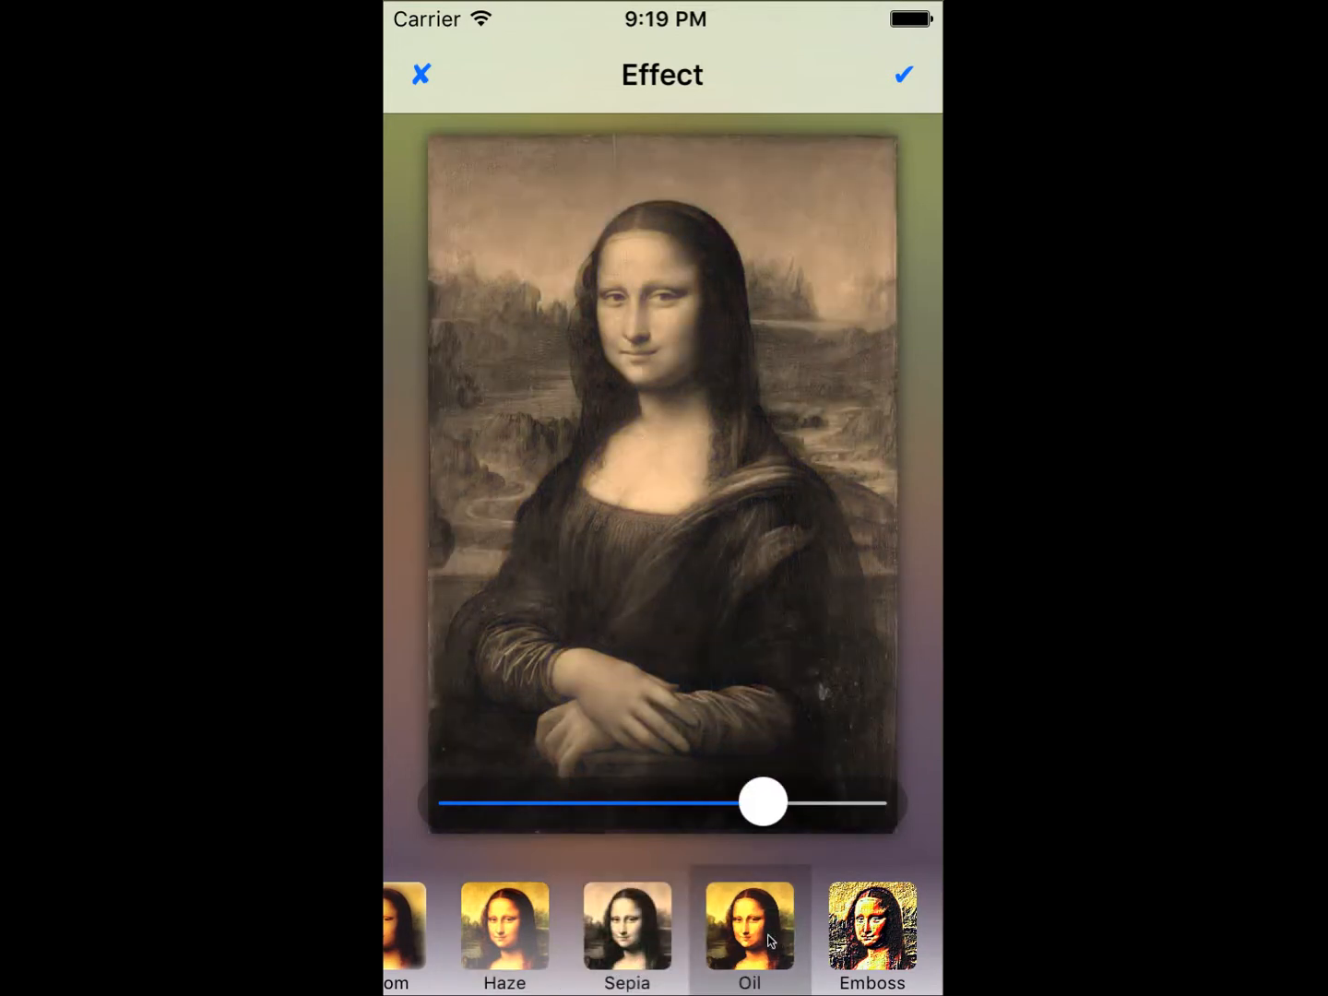
drag(744, 935, 551, 939)
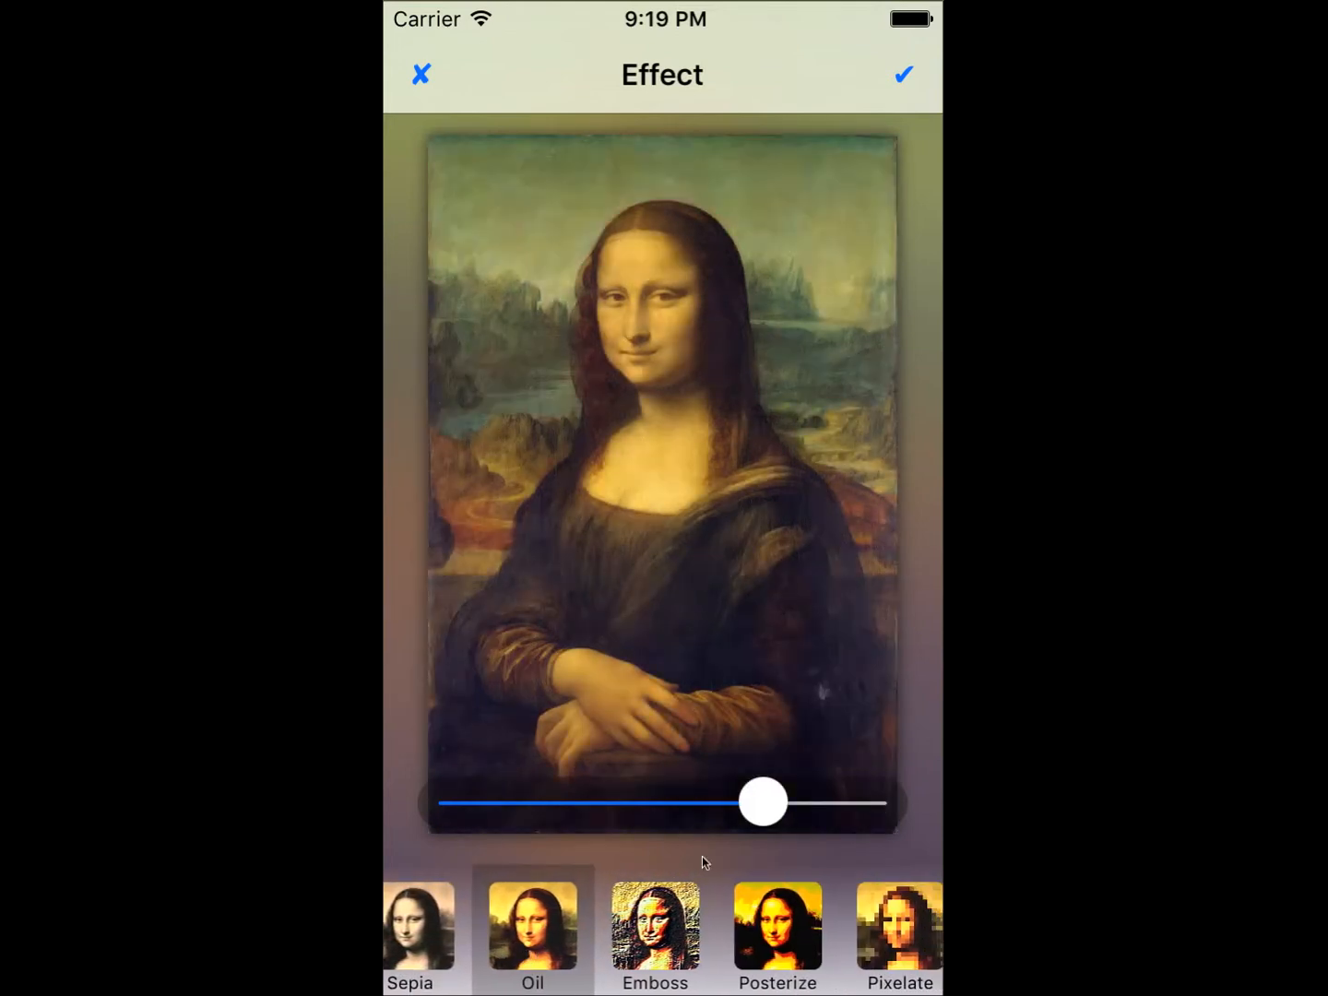
drag(793, 811, 888, 810)
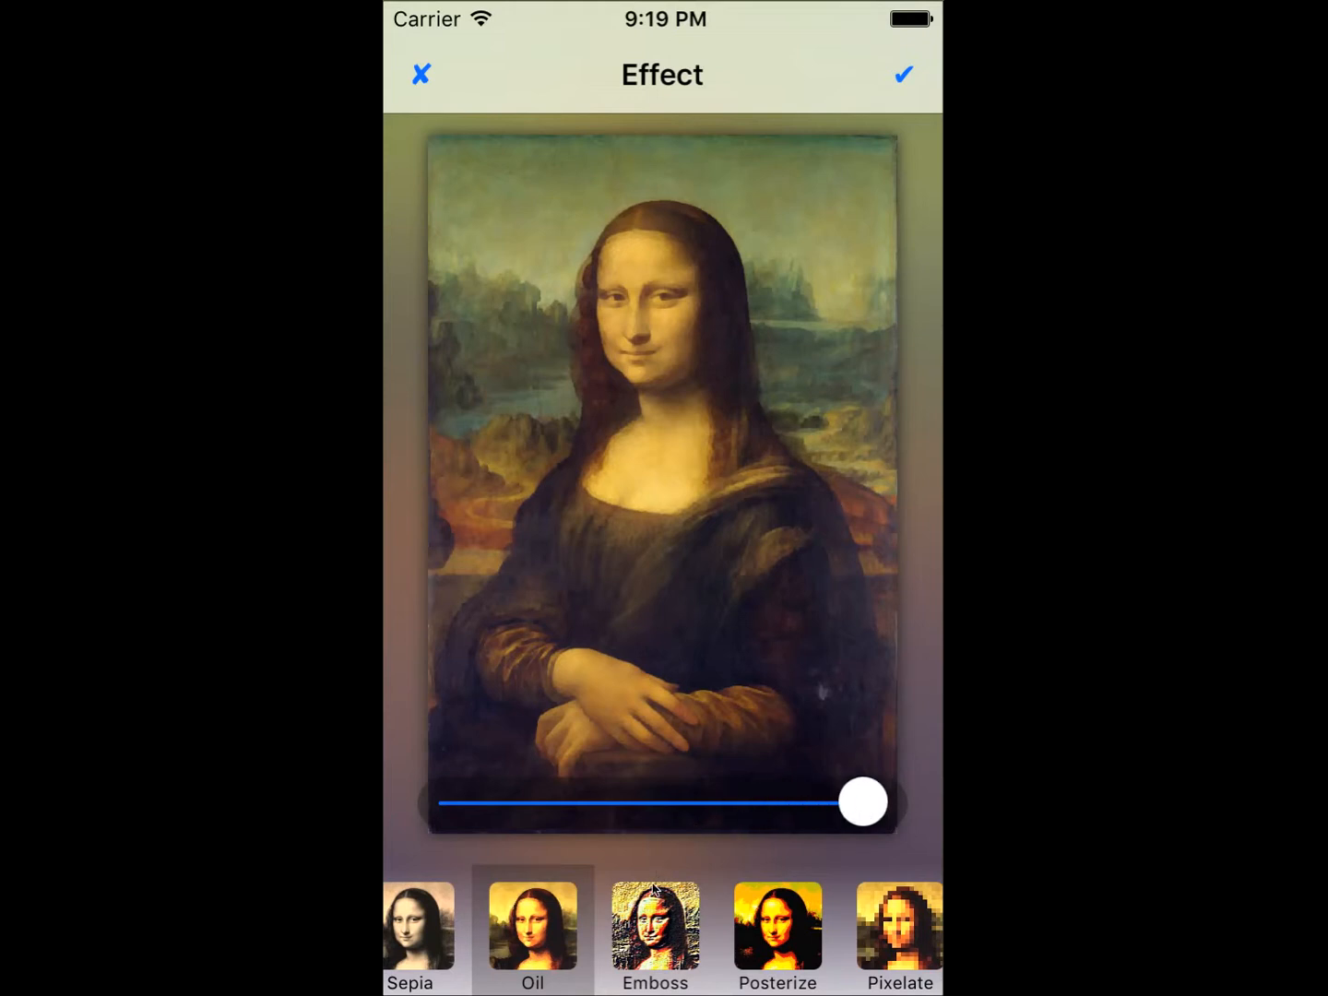
Try the Emboss and Posterize effects, and the Pixelate effect with a much smaller pixel size
click(656, 926)
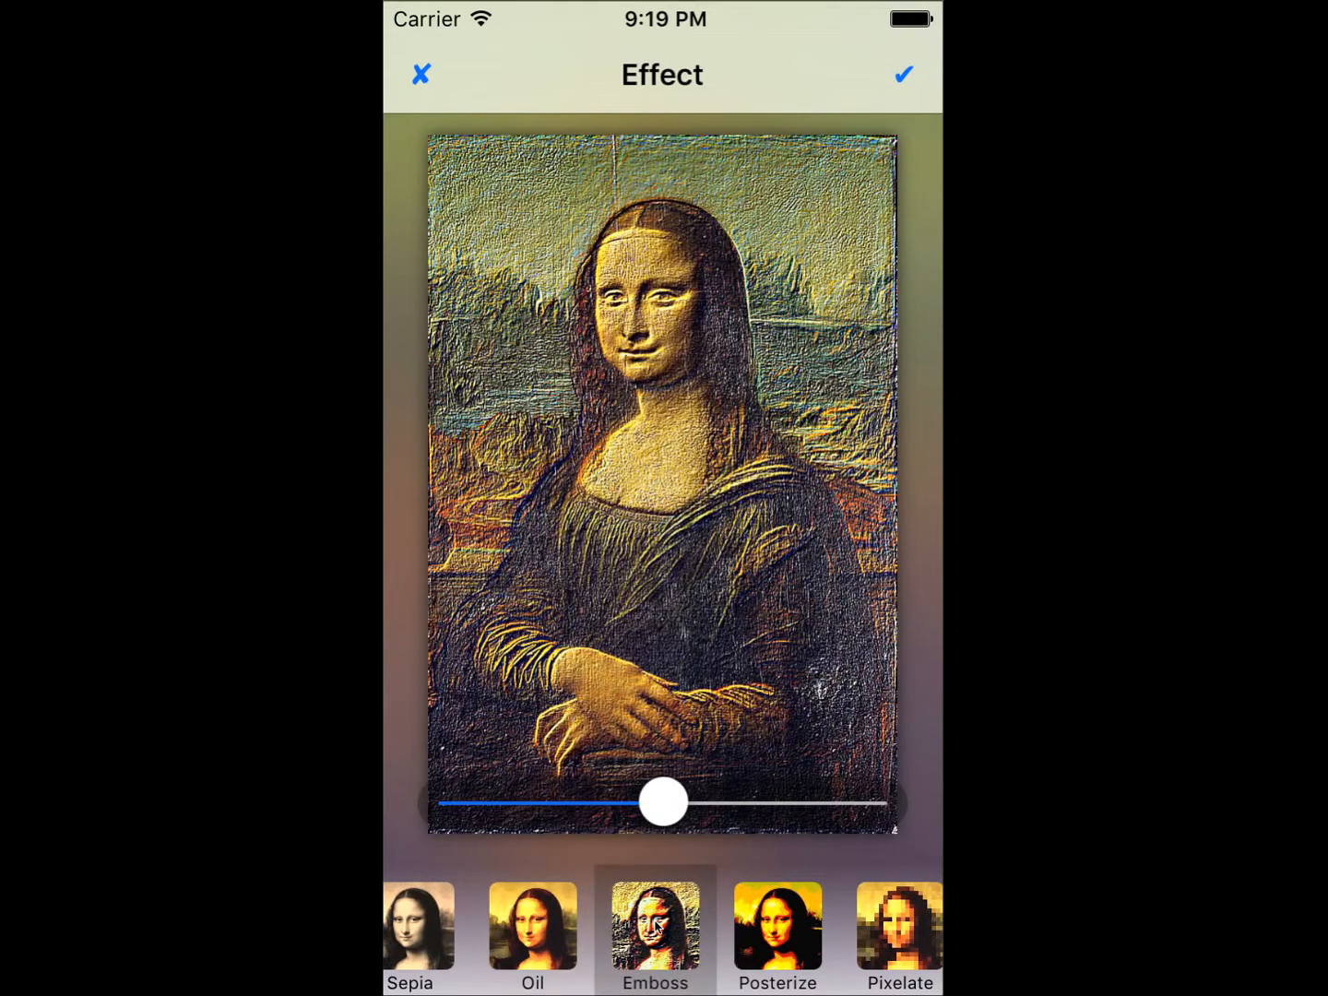
click(771, 930)
click(910, 929)
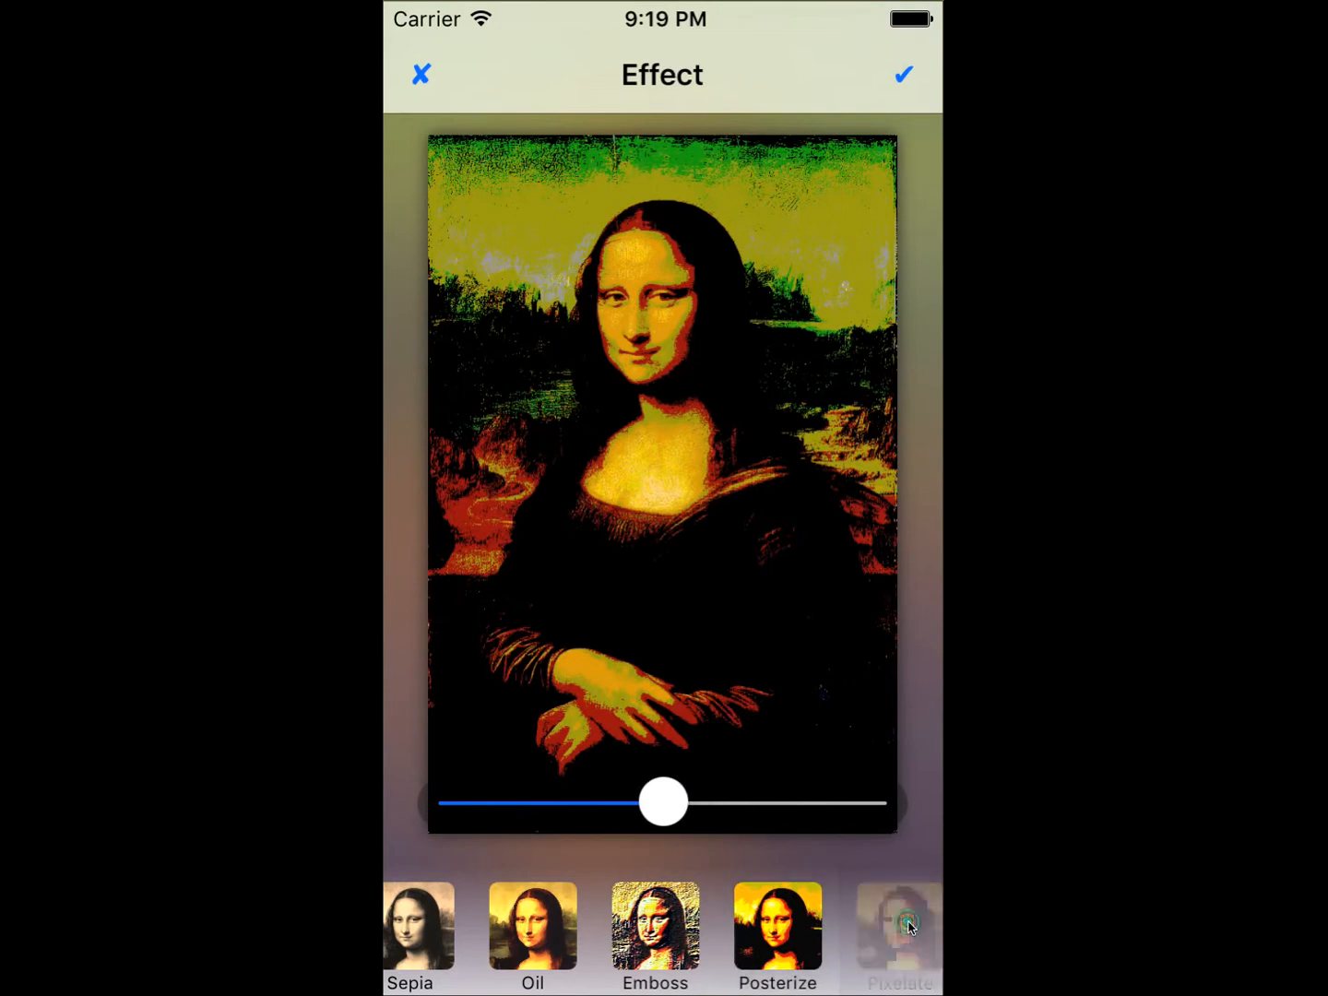
drag(670, 809, 466, 822)
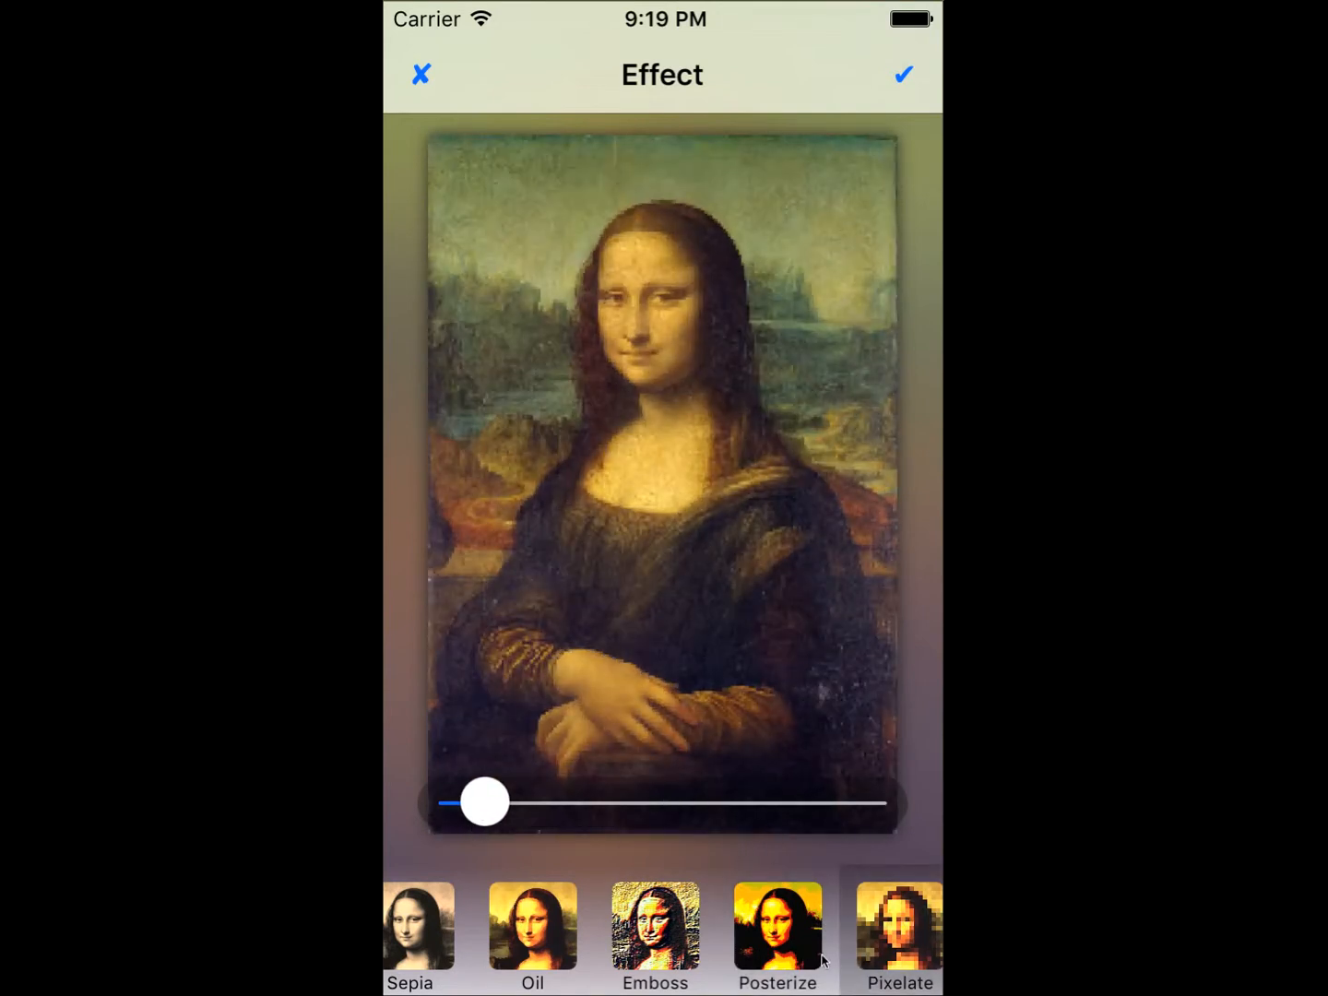
Try the Polar effect with much finer cells and its centre moved below the woman's neckline
drag(824, 960, 535, 956)
click(743, 948)
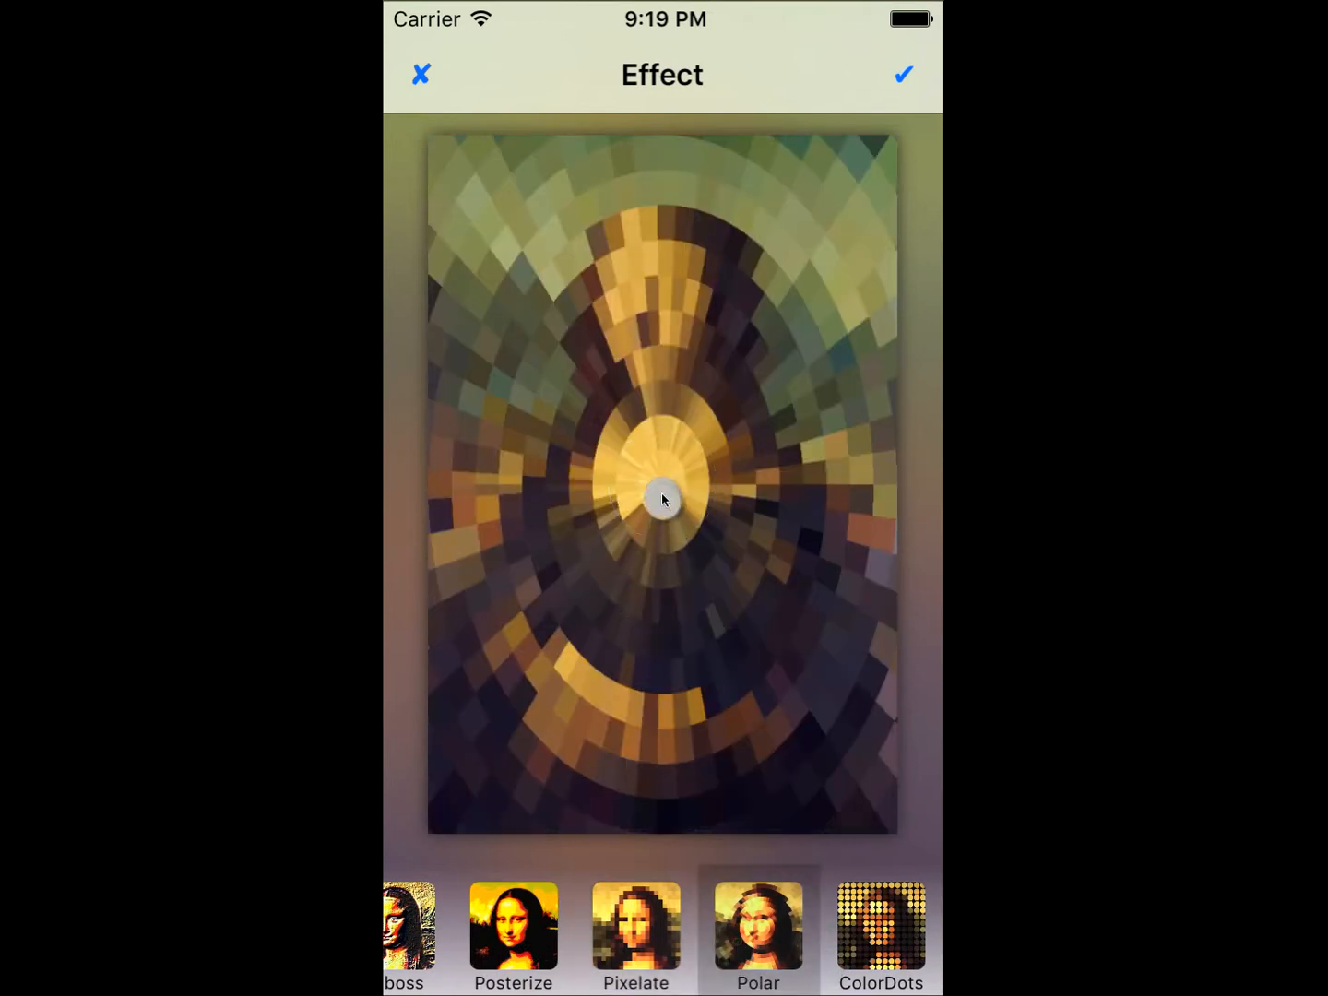
mouse_move(620, 487)
mouse_down()
mouse_move(587, 512)
mouse_move(601, 546)
mouse_move(672, 564)
mouse_move(671, 542)
mouse_move(688, 545)
mouse_move(643, 542)
mouse_move(633, 518)
mouse_up()
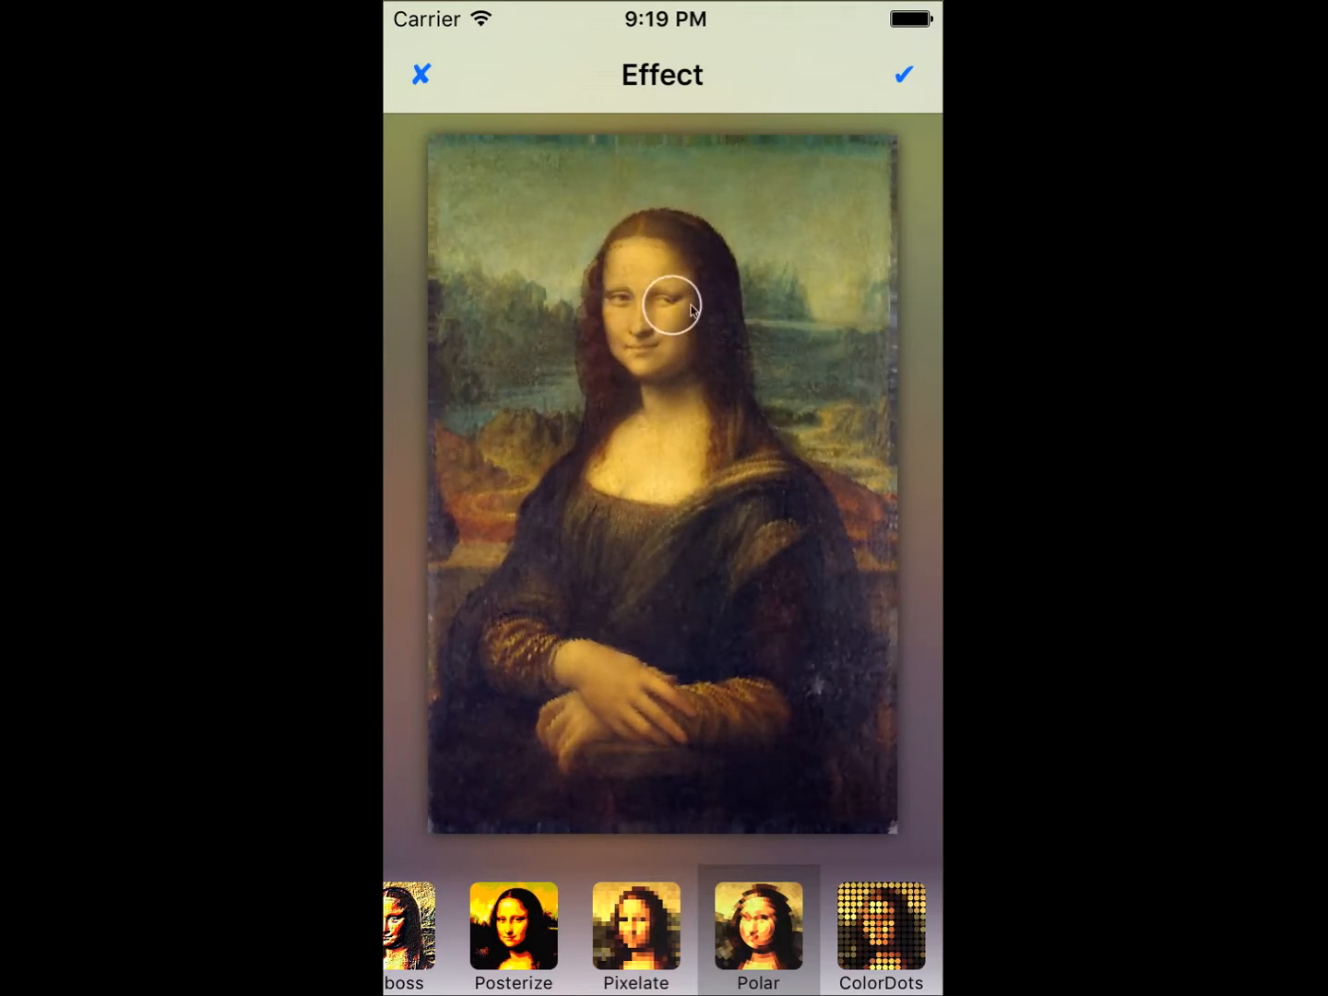
drag(732, 355, 661, 576)
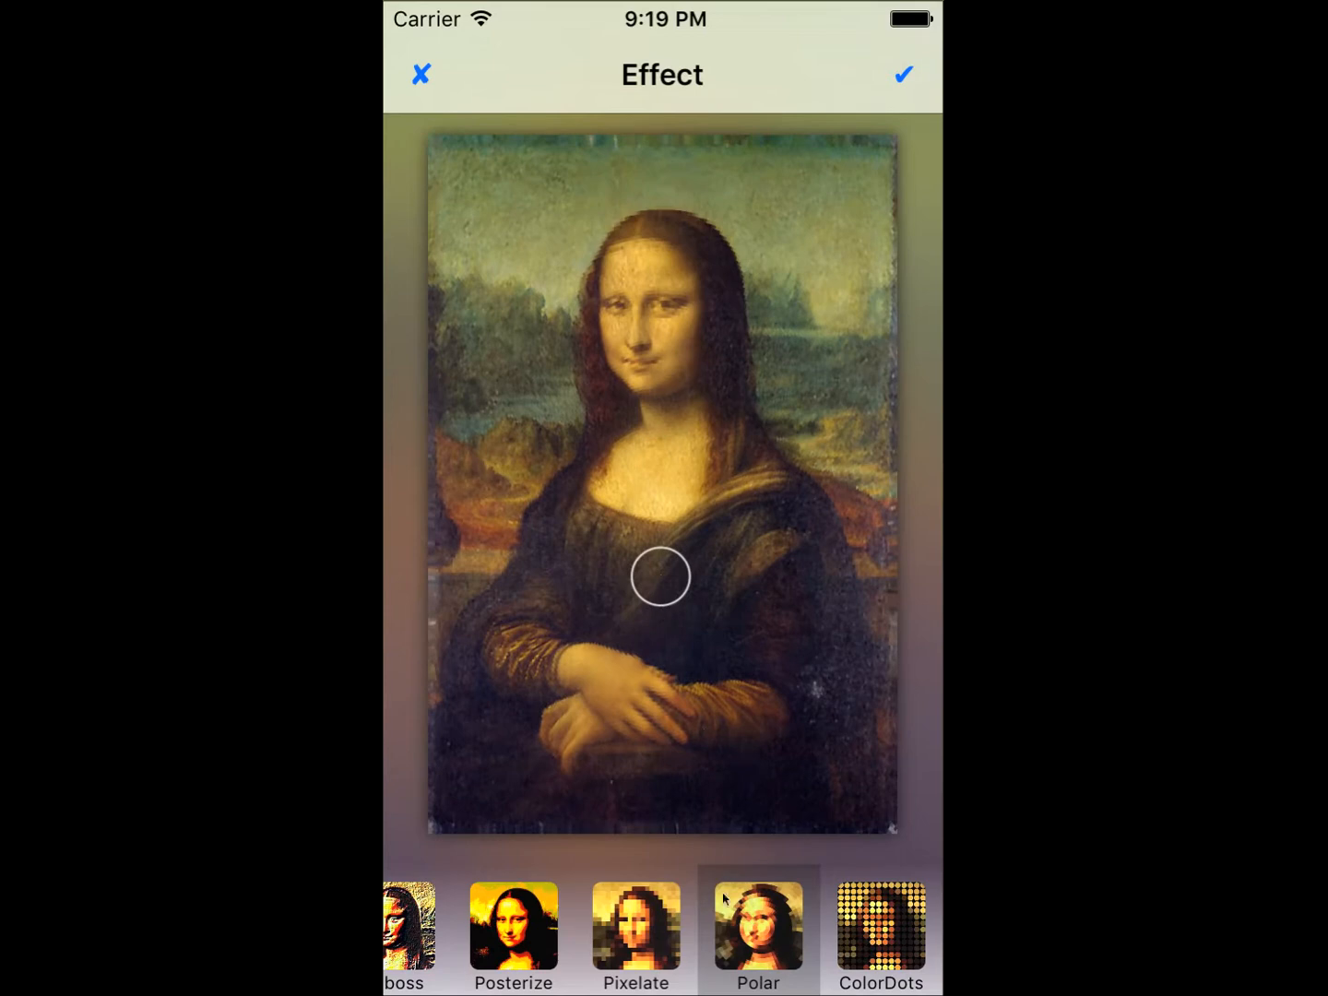
Try the ColorDots effect on the painting with smaller dots and an adjusted angle
drag(858, 935, 530, 950)
click(533, 950)
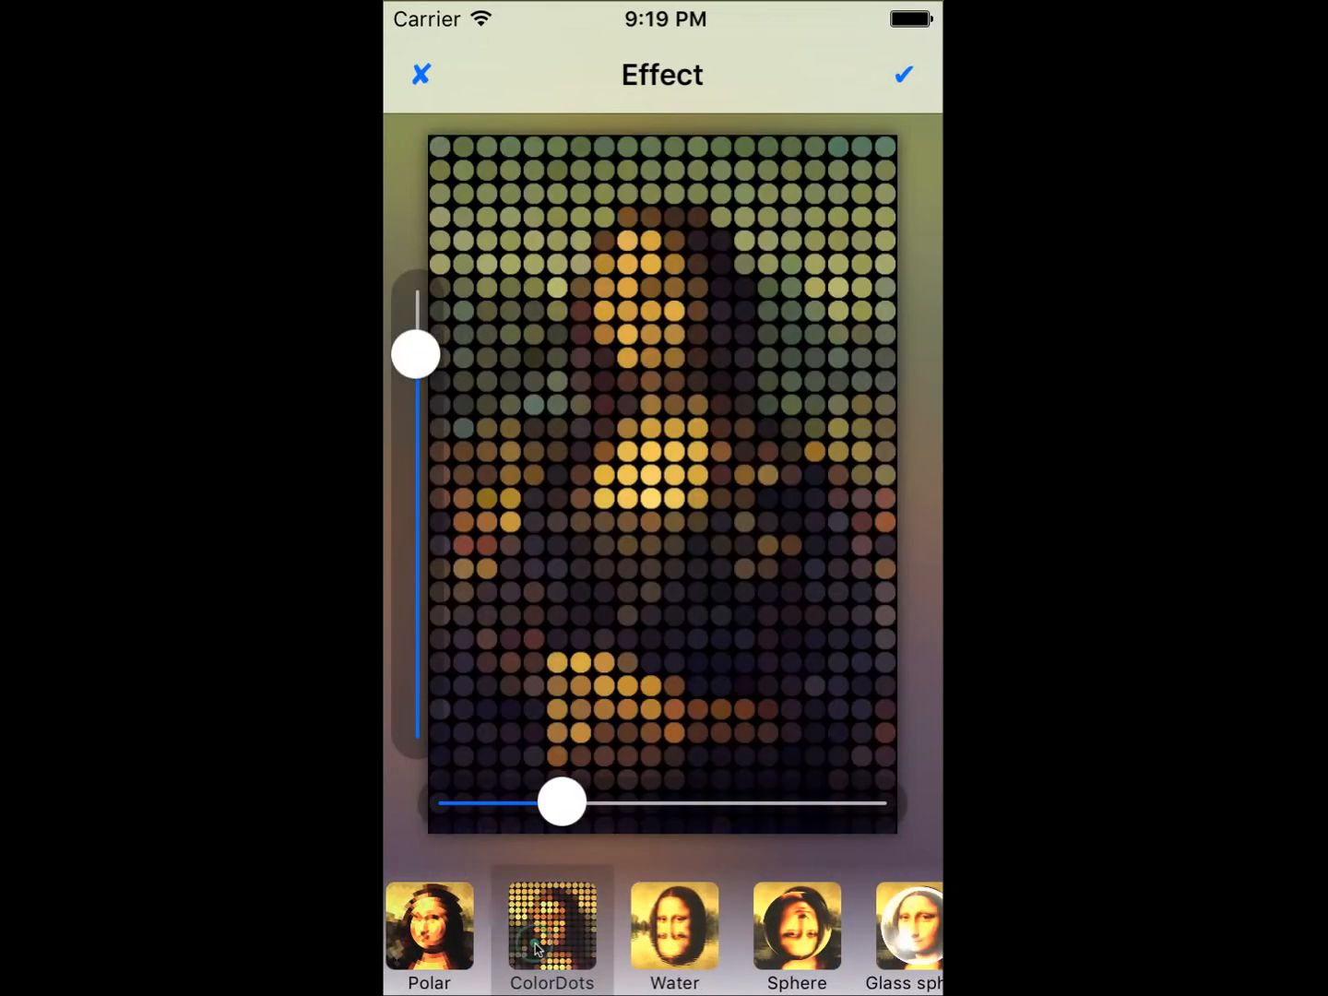
drag(579, 795, 500, 808)
mouse_move(417, 383)
mouse_down()
mouse_move(415, 469)
mouse_move(412, 351)
mouse_up()
Try the Water effect on the painting with a higher waterline and stronger ripples in the reflection
click(668, 930)
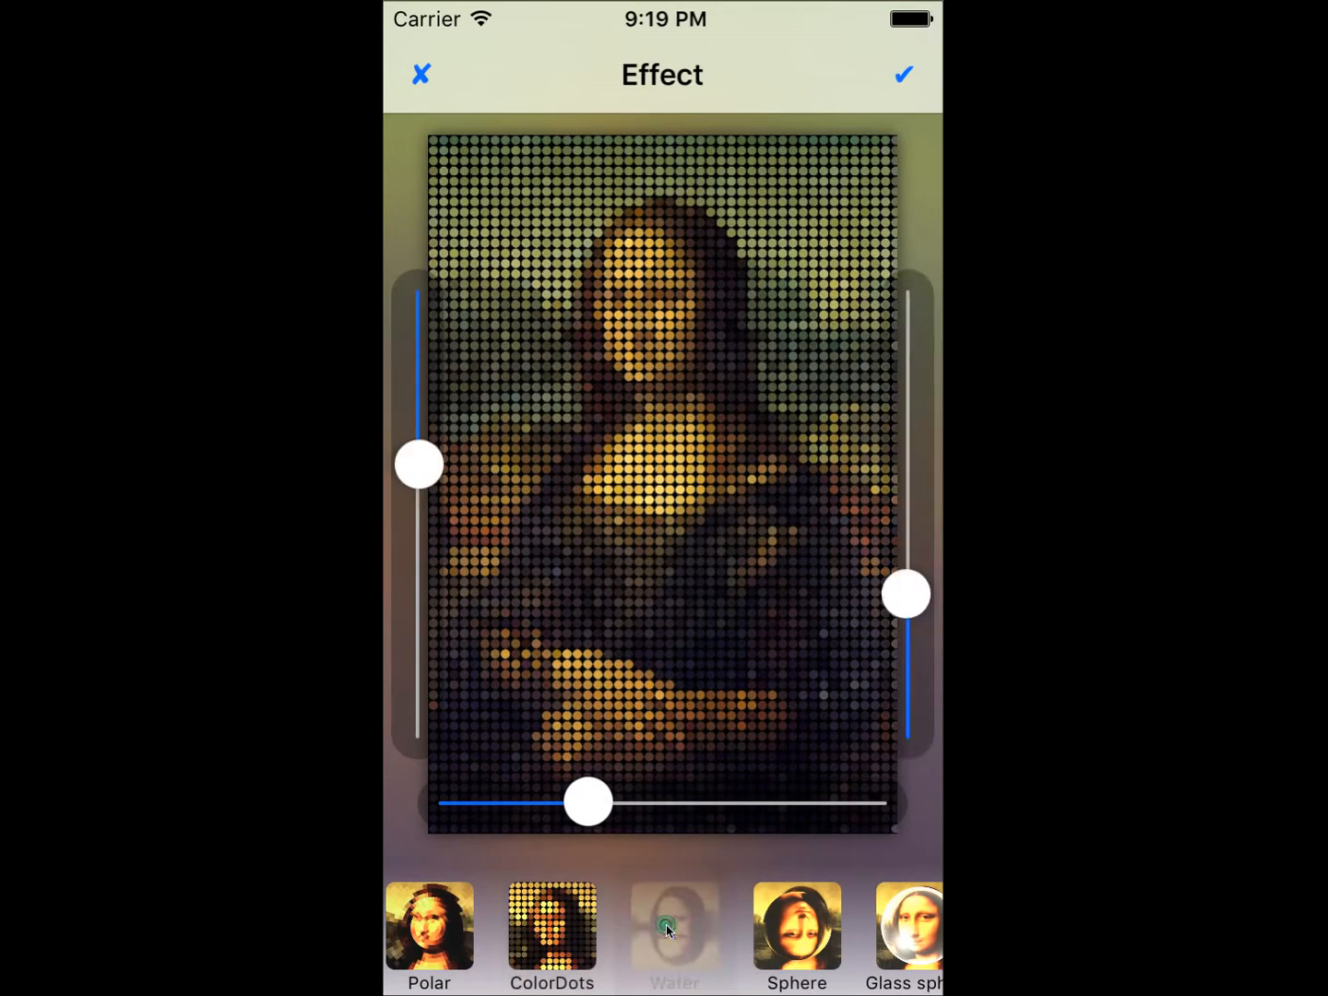
mouse_move(431, 479)
mouse_down()
mouse_move(427, 673)
mouse_move(418, 538)
mouse_up()
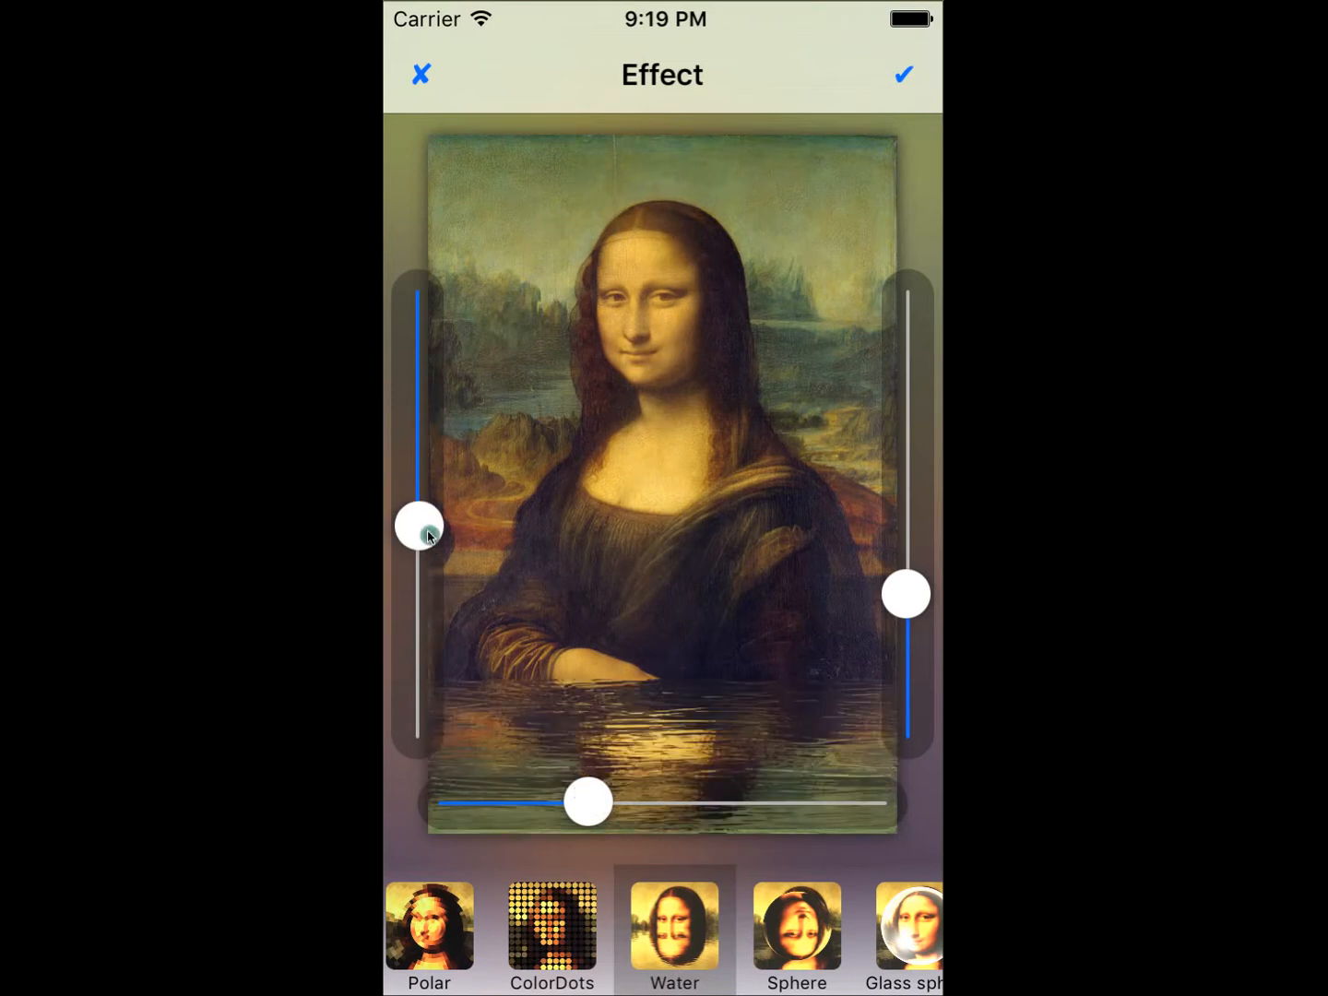
drag(579, 811, 674, 813)
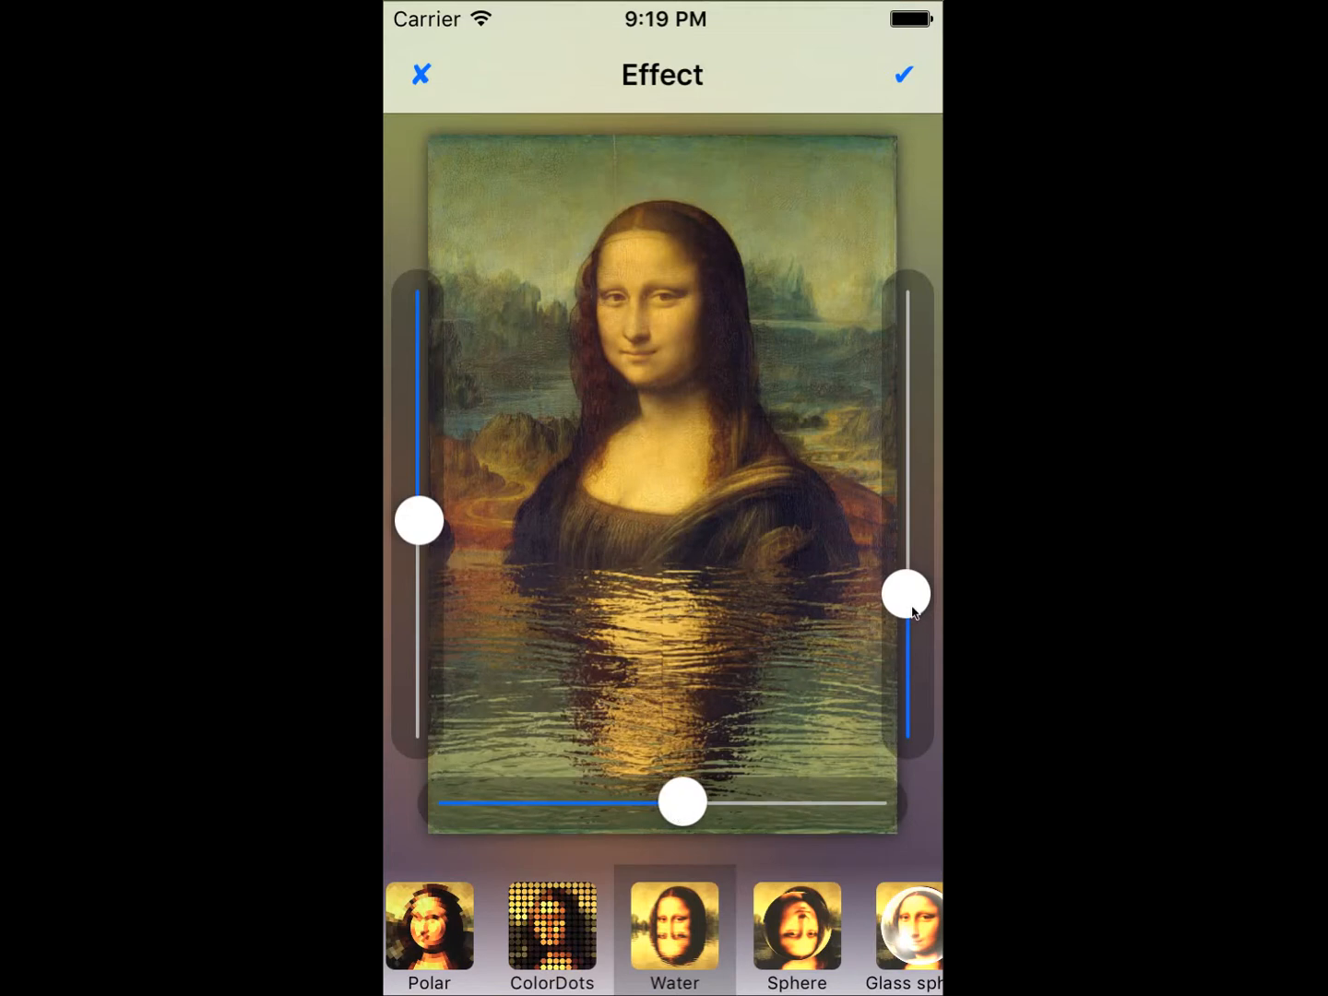
drag(907, 598, 905, 382)
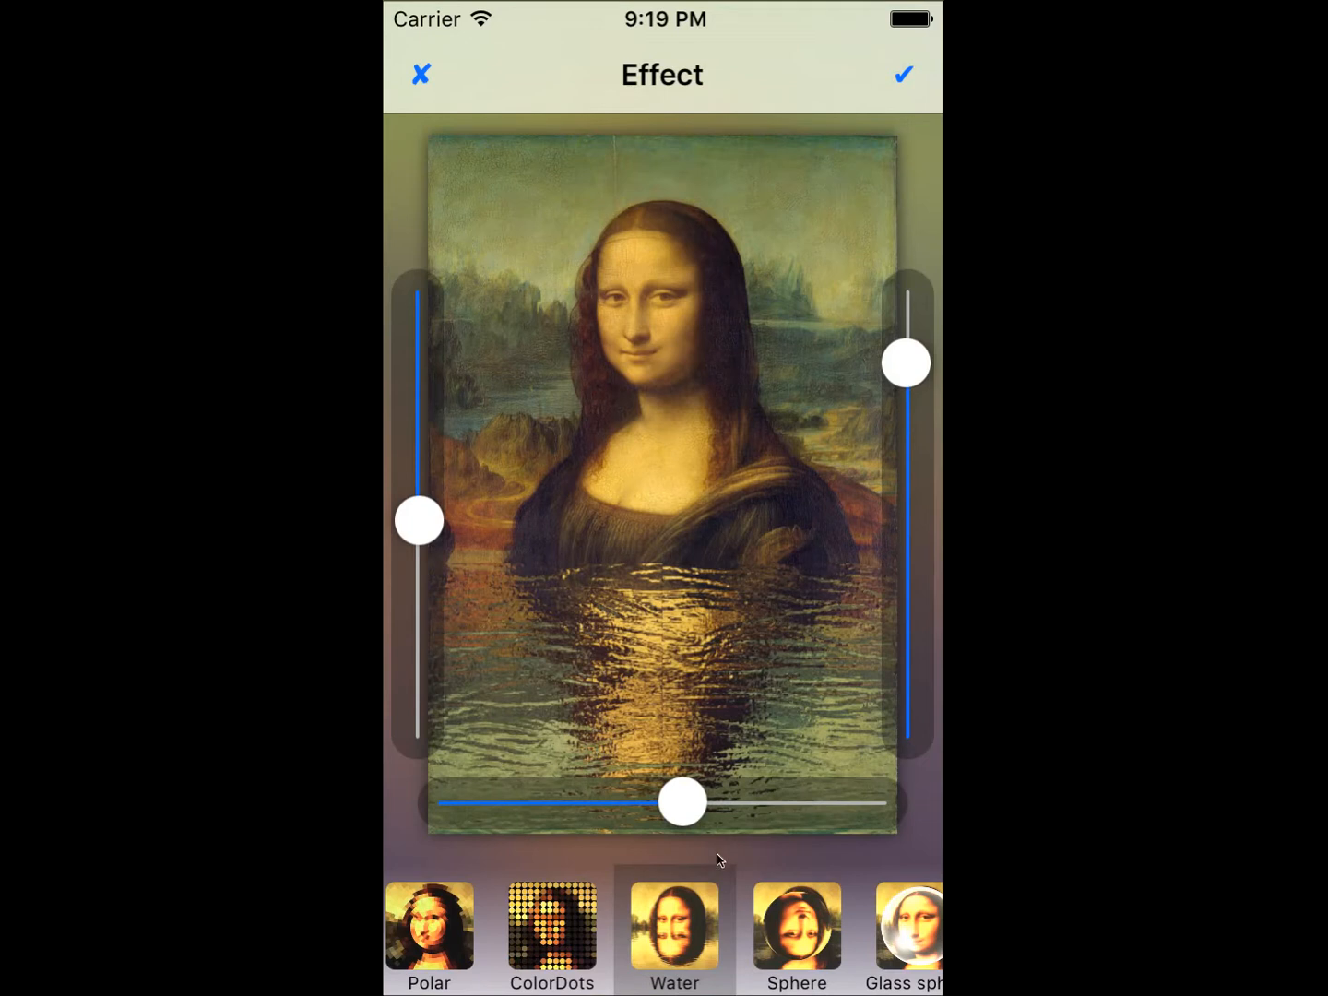
Try the Sphere, Glass sphere and Hole effects on the painting
click(799, 930)
drag(802, 933, 535, 941)
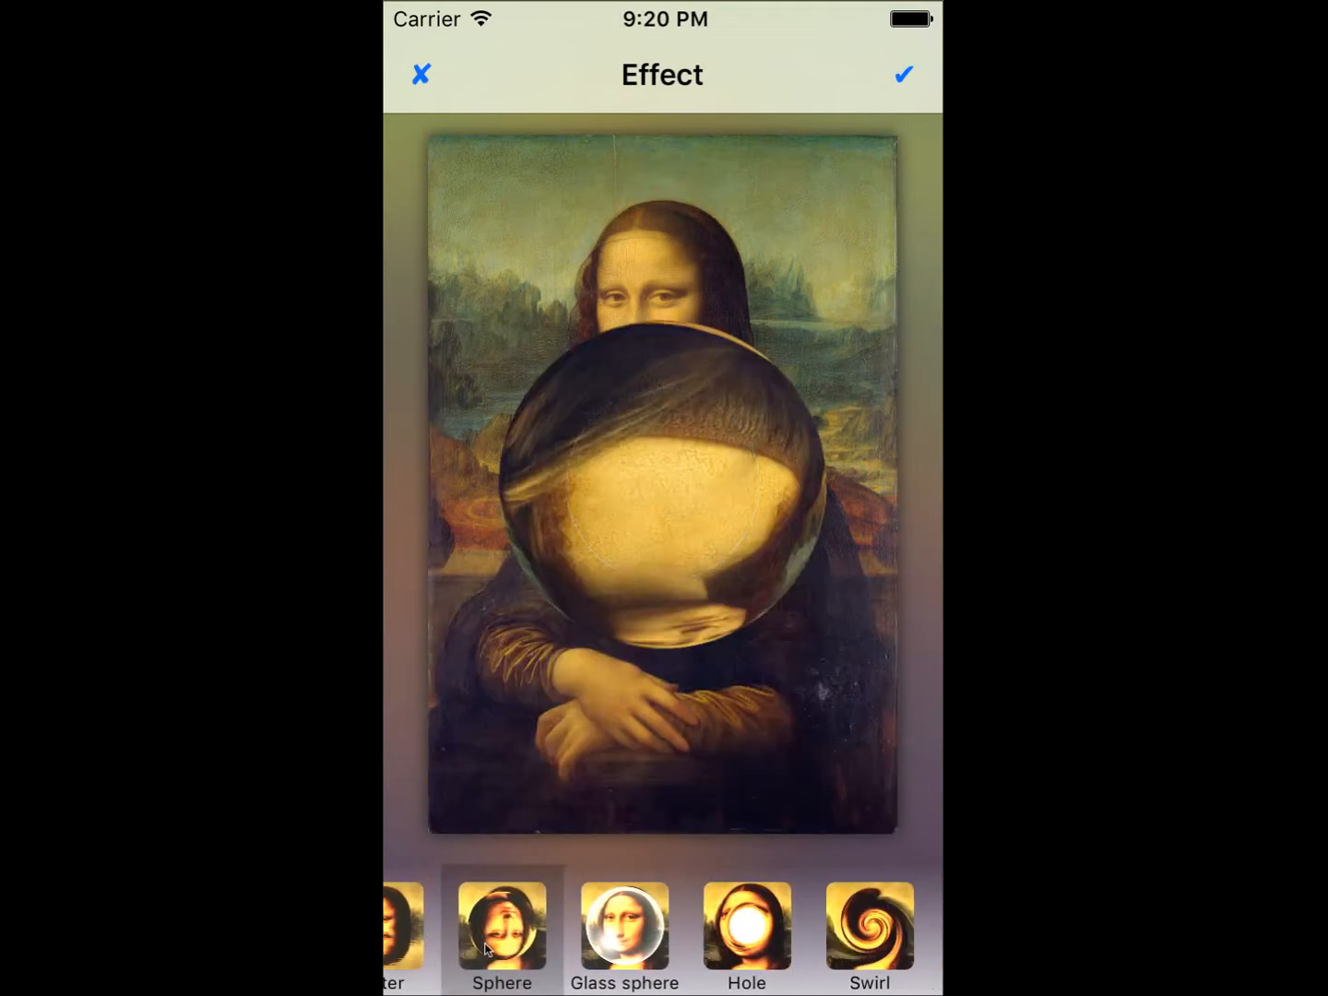
click(609, 941)
click(738, 939)
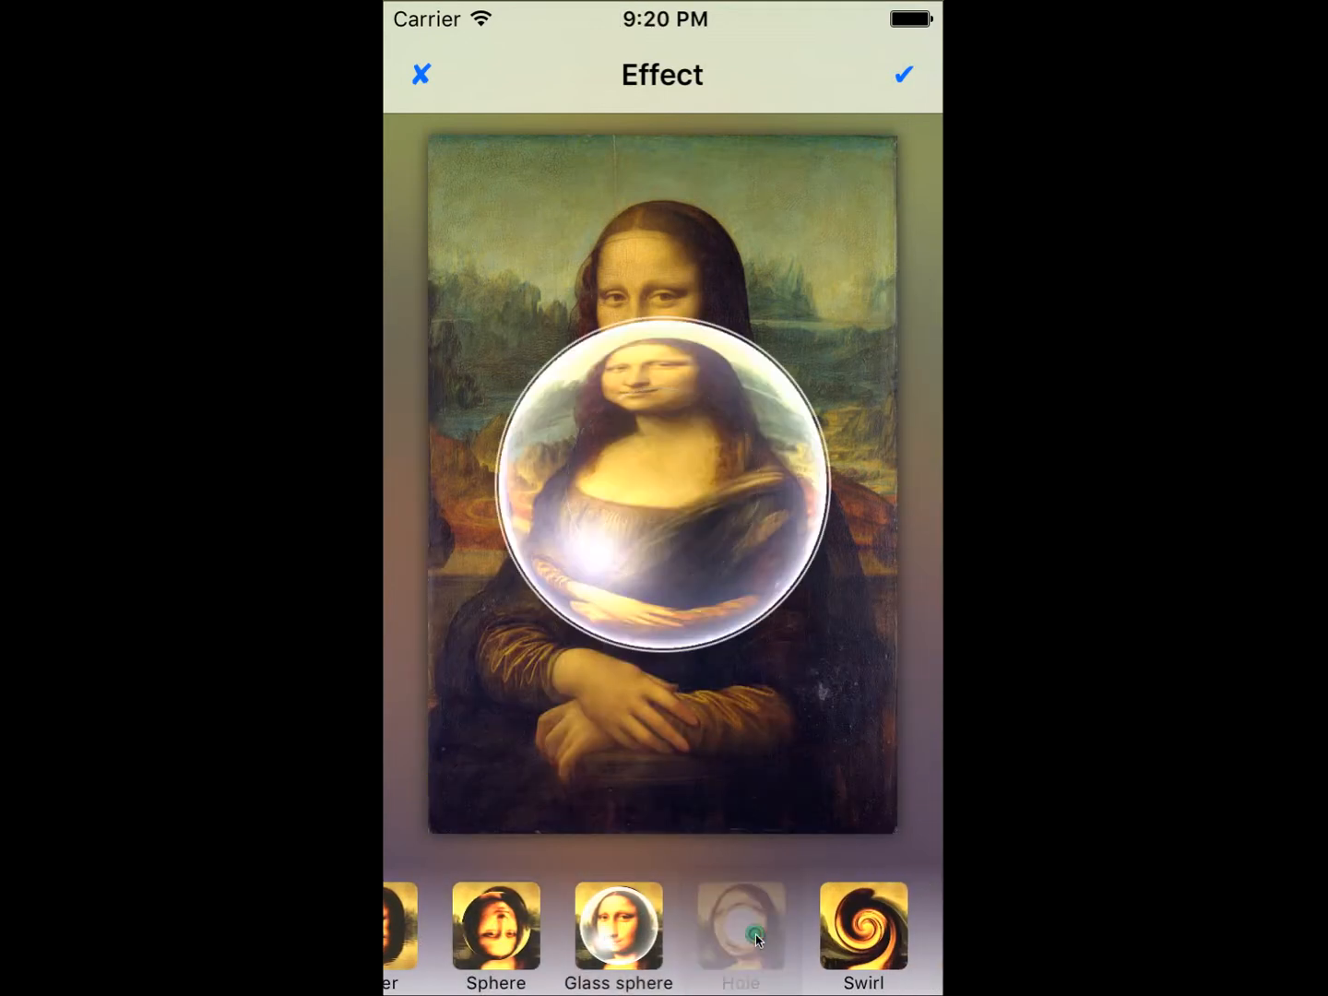
Try the Swirl effect with its centre moved slightly upward on the woman's chest
drag(757, 941, 517, 943)
click(608, 948)
mouse_move(673, 548)
mouse_down()
mouse_move(664, 503)
mouse_move(653, 640)
mouse_move(572, 632)
mouse_move(628, 648)
mouse_move(693, 558)
mouse_move(718, 540)
mouse_move(722, 553)
mouse_move(691, 370)
mouse_move(591, 435)
mouse_move(682, 555)
mouse_move(679, 489)
mouse_move(632, 496)
mouse_move(628, 545)
mouse_move(608, 519)
mouse_move(650, 466)
mouse_move(699, 513)
mouse_up()
Try the distortion effects that follow Swirl up to Stretch, moving the distorted area upward in the one before Stretch
click(752, 934)
drag(842, 914, 597, 935)
click(597, 936)
mouse_move(660, 655)
mouse_down()
mouse_move(652, 385)
mouse_move(646, 520)
mouse_move(652, 470)
mouse_move(617, 380)
mouse_move(633, 335)
mouse_move(651, 332)
mouse_move(668, 502)
mouse_up()
click(751, 967)
Try the Zoom Blur effect on the painting and reposition its focus circle
drag(835, 941, 546, 960)
click(573, 953)
drag(671, 446, 639, 546)
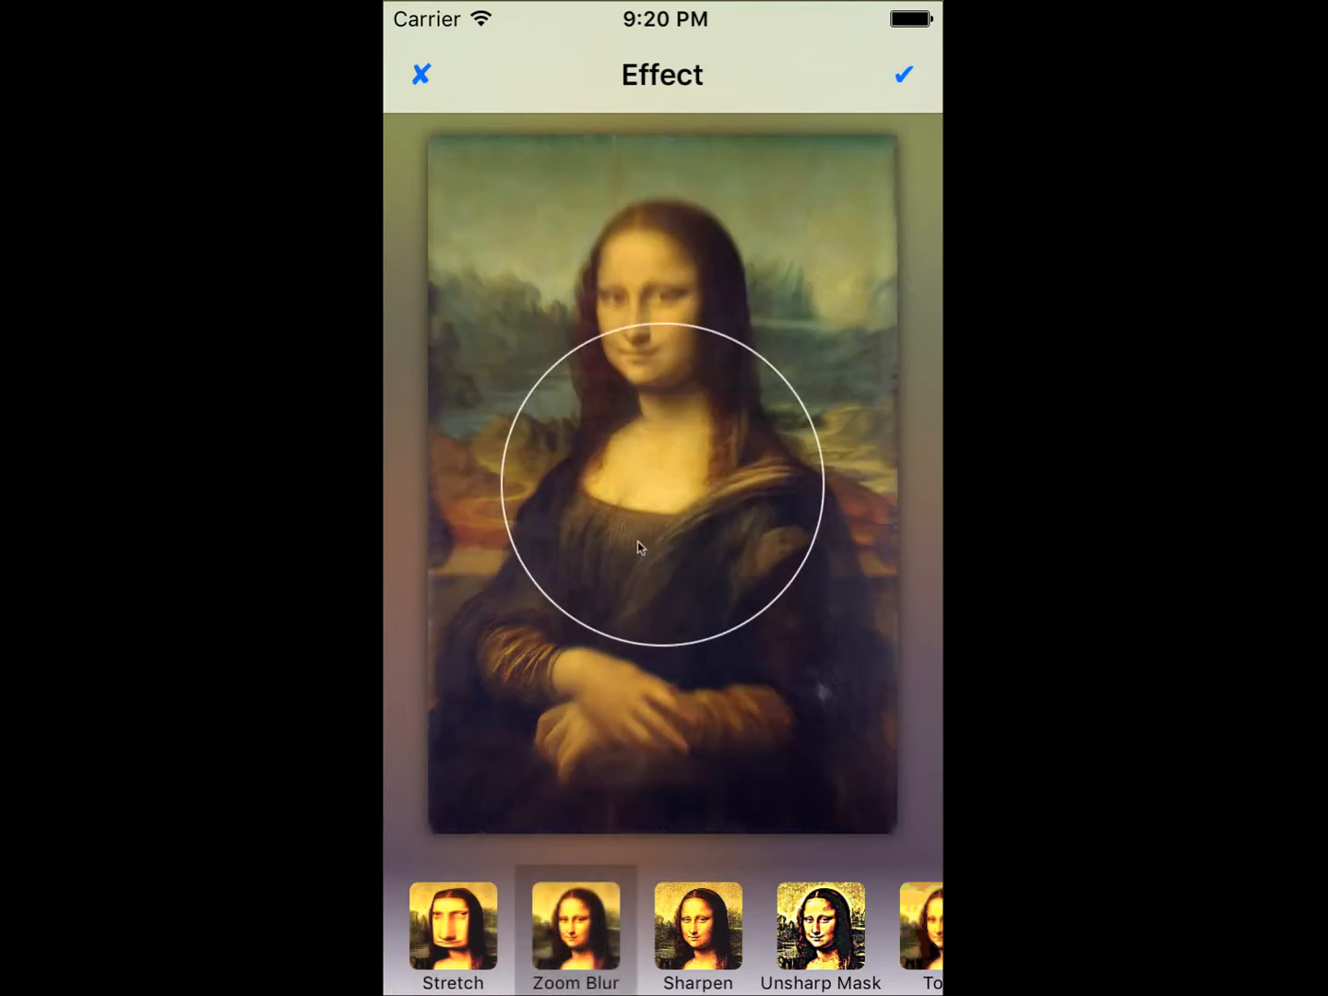
drag(635, 408, 666, 312)
Try the Unsharp Mask effect on the painting with its strength raised well above the middle
drag(820, 913, 591, 932)
click(591, 931)
drag(651, 812, 824, 810)
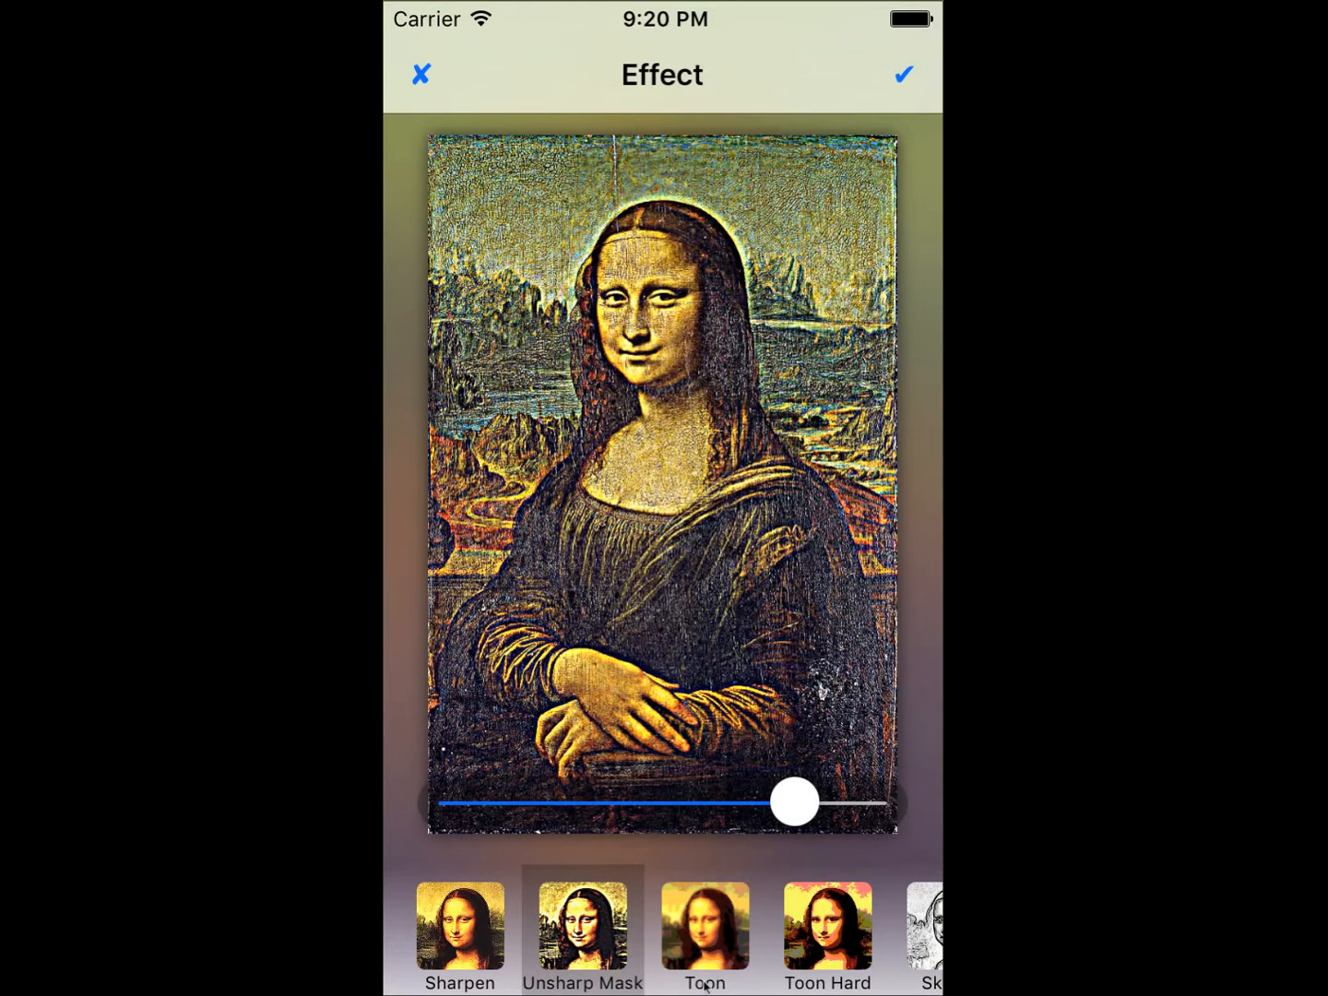
Try the Toon effect, adjusting its three parameters for finer colour levels and dark outlines
click(698, 960)
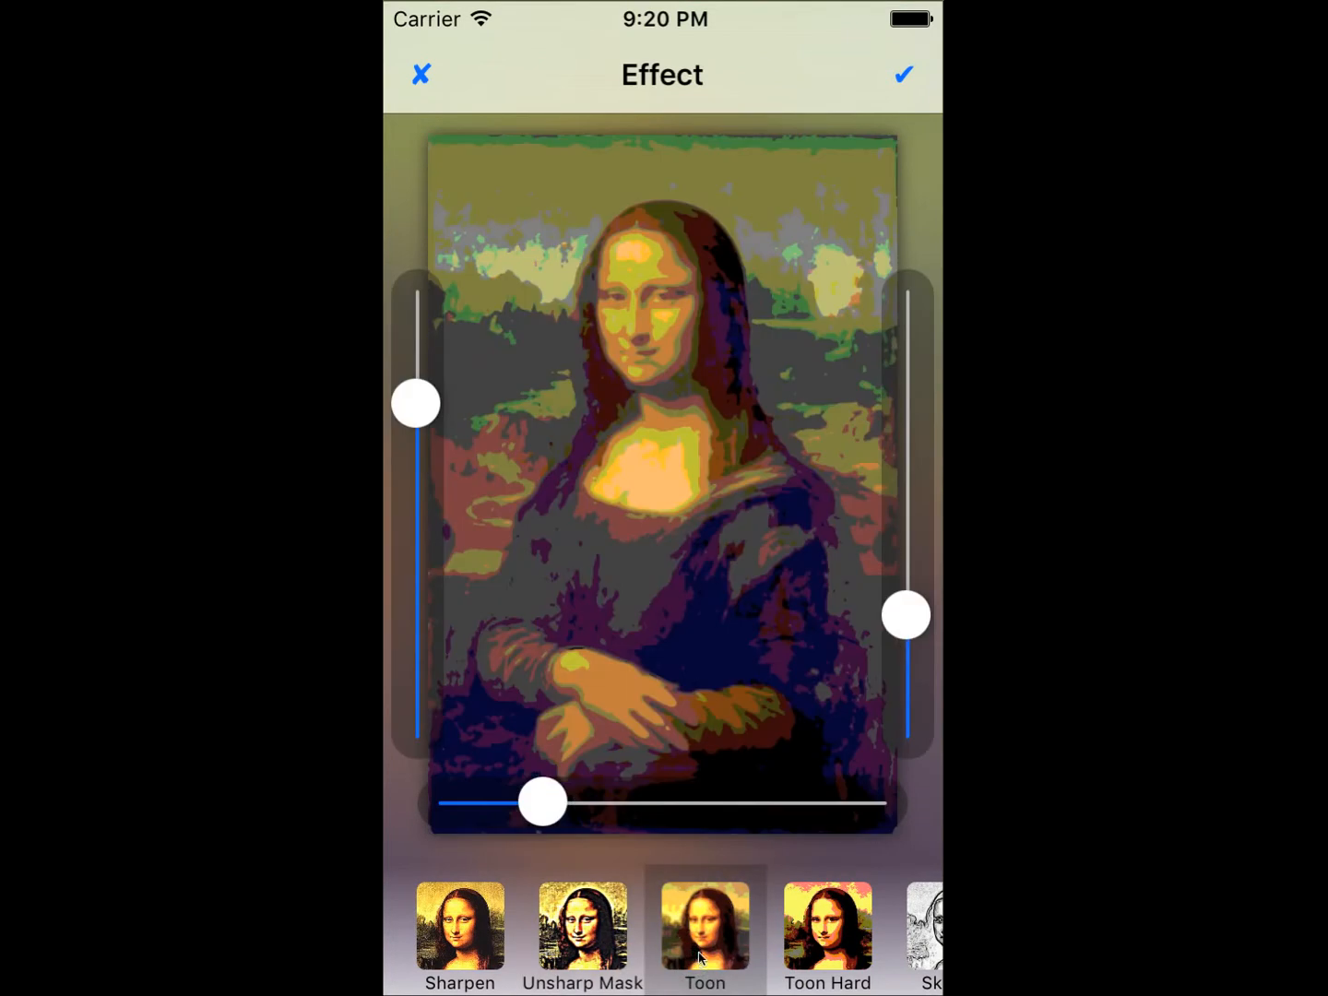
drag(905, 625, 904, 724)
drag(550, 805, 674, 802)
drag(424, 412, 417, 374)
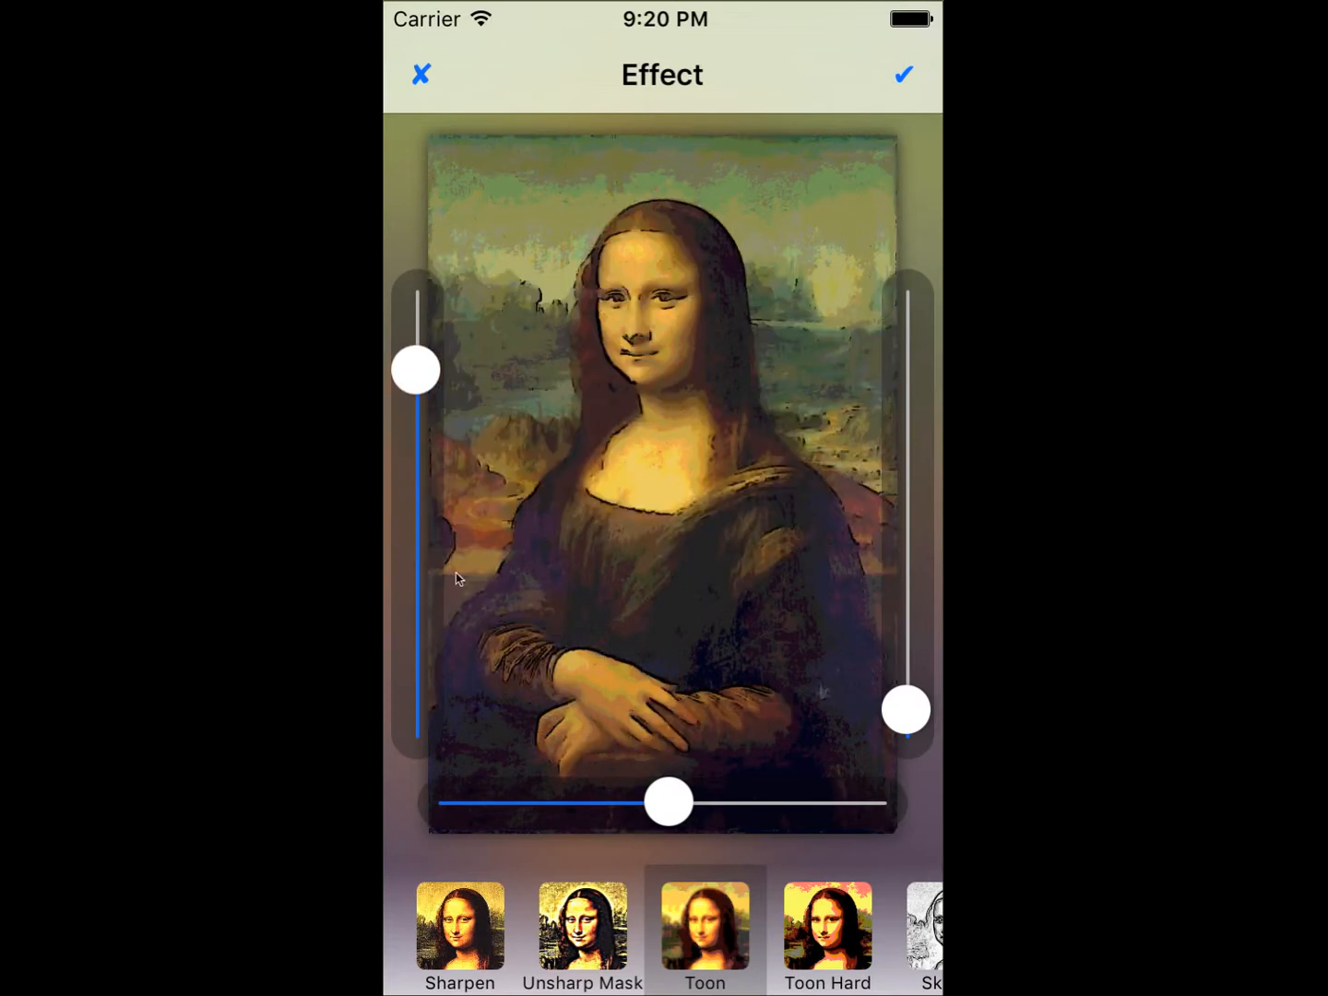
Try the Toon Hard effect on the painting and adjust its horizontal parameter slightly
drag(734, 932, 532, 934)
click(532, 950)
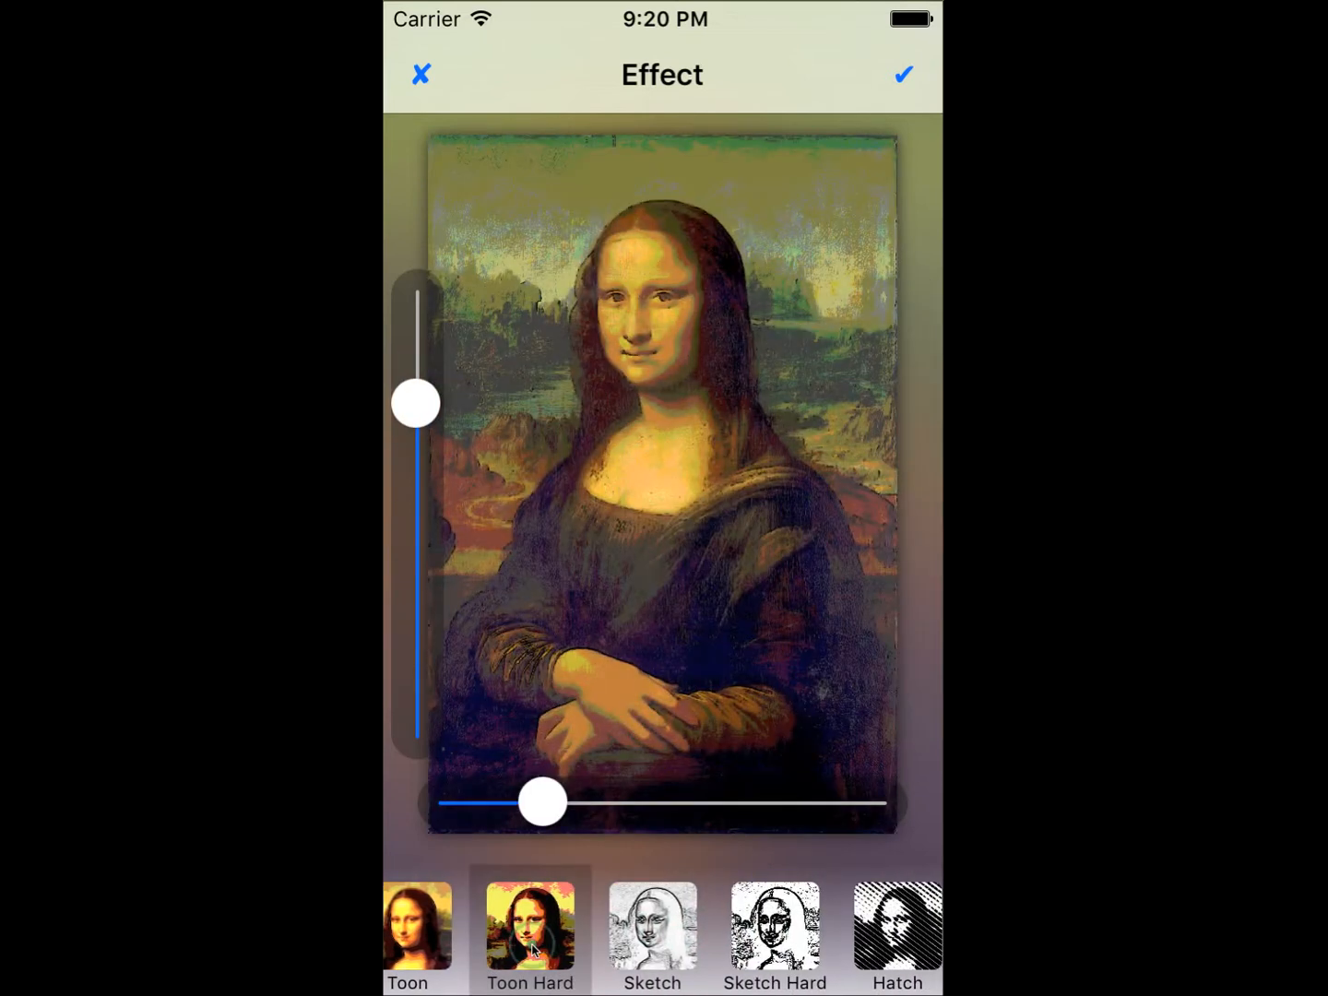
mouse_move(530, 805)
mouse_down()
mouse_move(822, 784)
mouse_move(444, 804)
mouse_move(659, 802)
mouse_move(468, 830)
mouse_move(609, 826)
mouse_move(549, 830)
mouse_up()
Try the Sketch effect and the Sketch Hard effect, lowering both parameters of Sketch Hard
click(626, 932)
click(795, 967)
drag(735, 805, 559, 790)
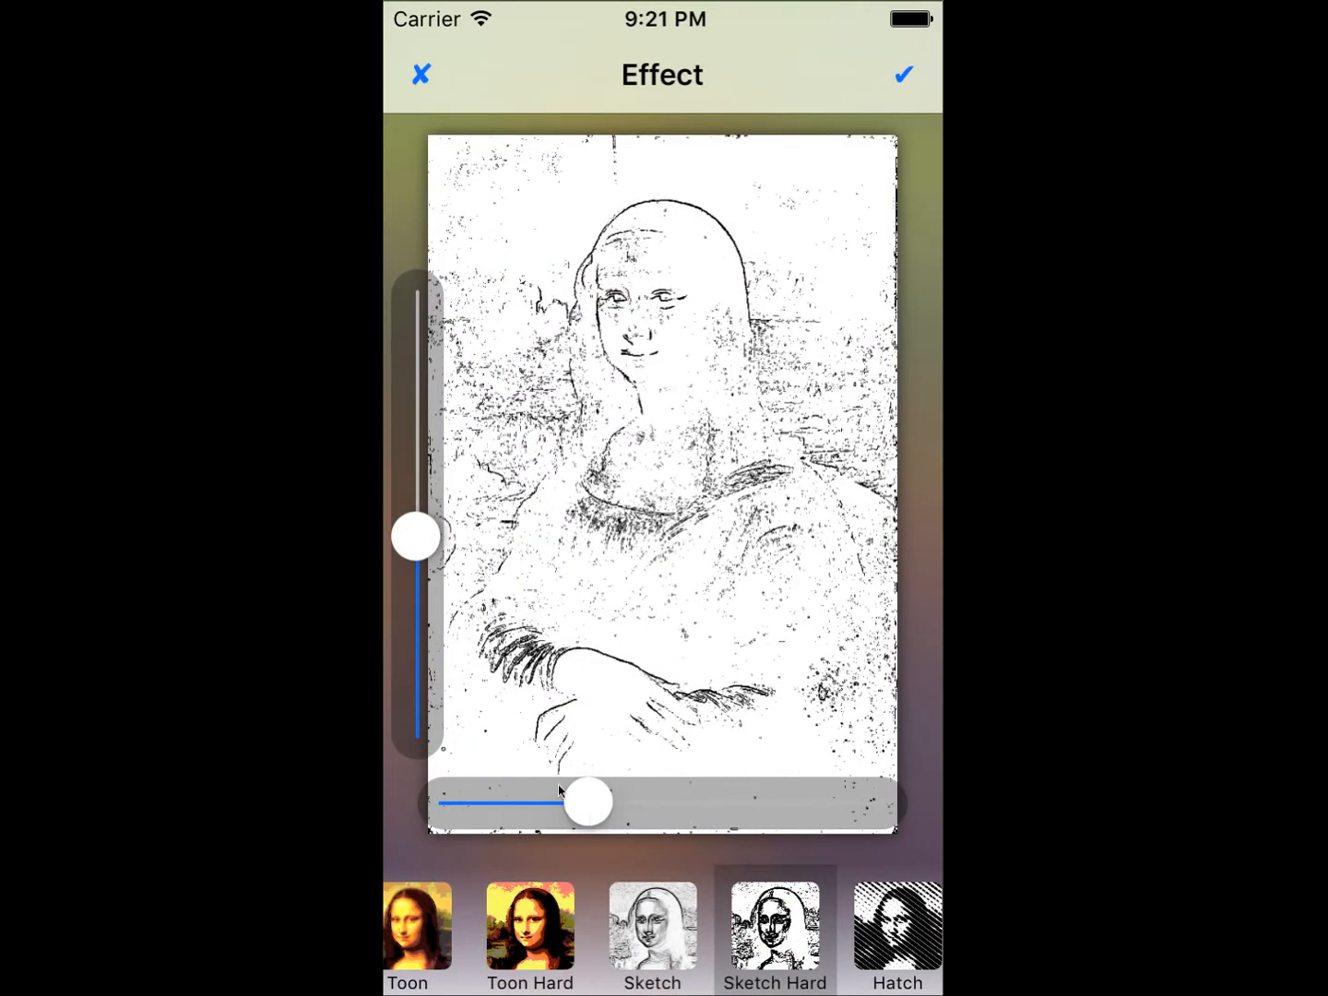
mouse_move(421, 521)
mouse_down()
mouse_move(420, 424)
mouse_move(420, 628)
mouse_move(427, 577)
mouse_up()
Try the Hatch effect, and the Cross Hatch effect with much finer line spacing
drag(829, 939, 548, 941)
click(618, 934)
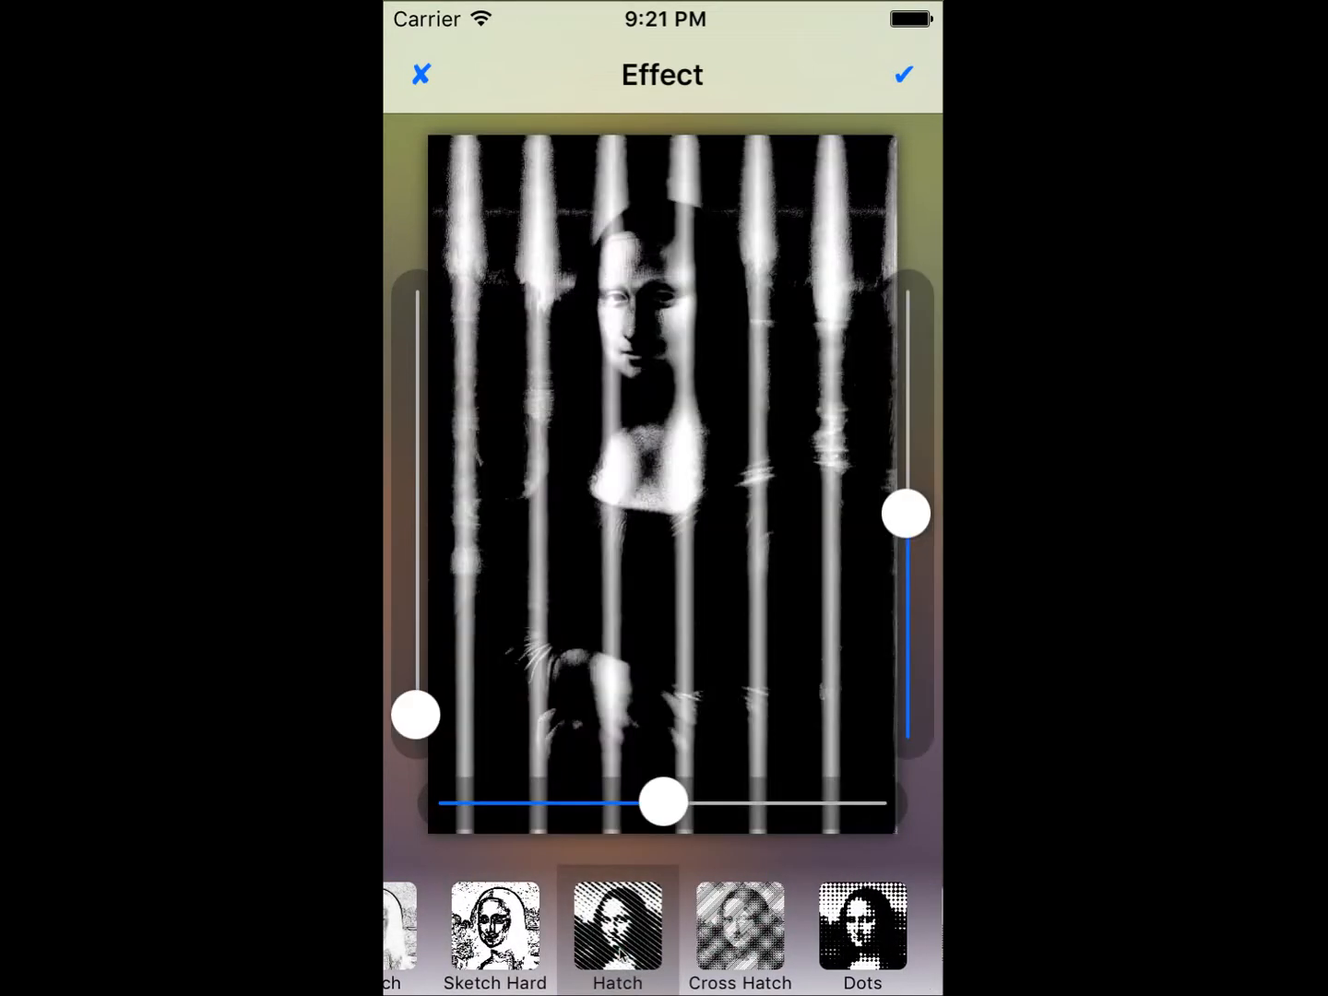
click(747, 948)
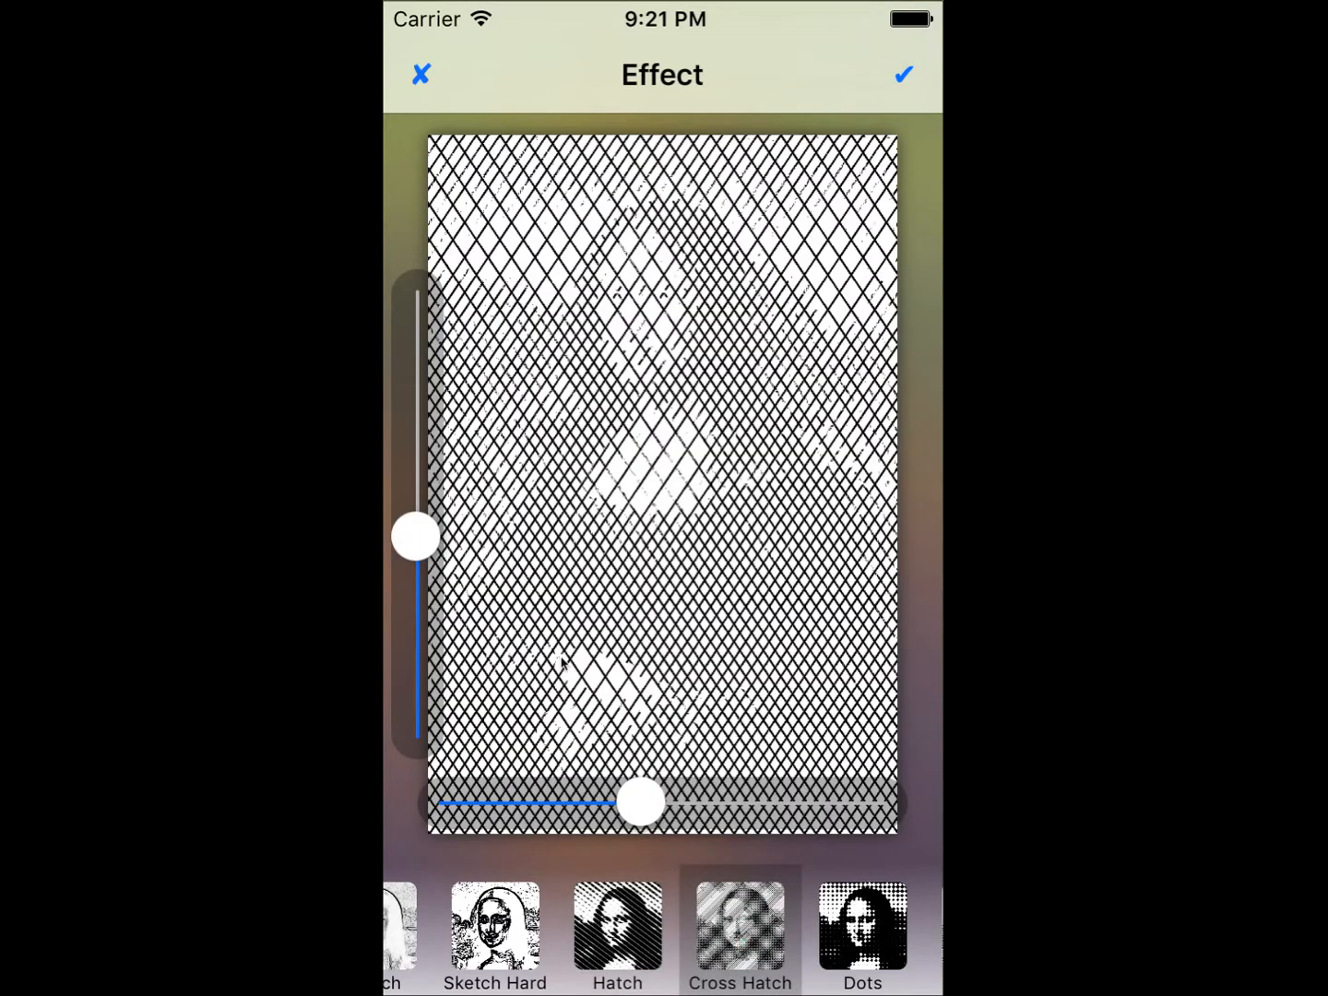
mouse_move(655, 793)
mouse_down()
mouse_move(549, 800)
mouse_move(480, 828)
mouse_up()
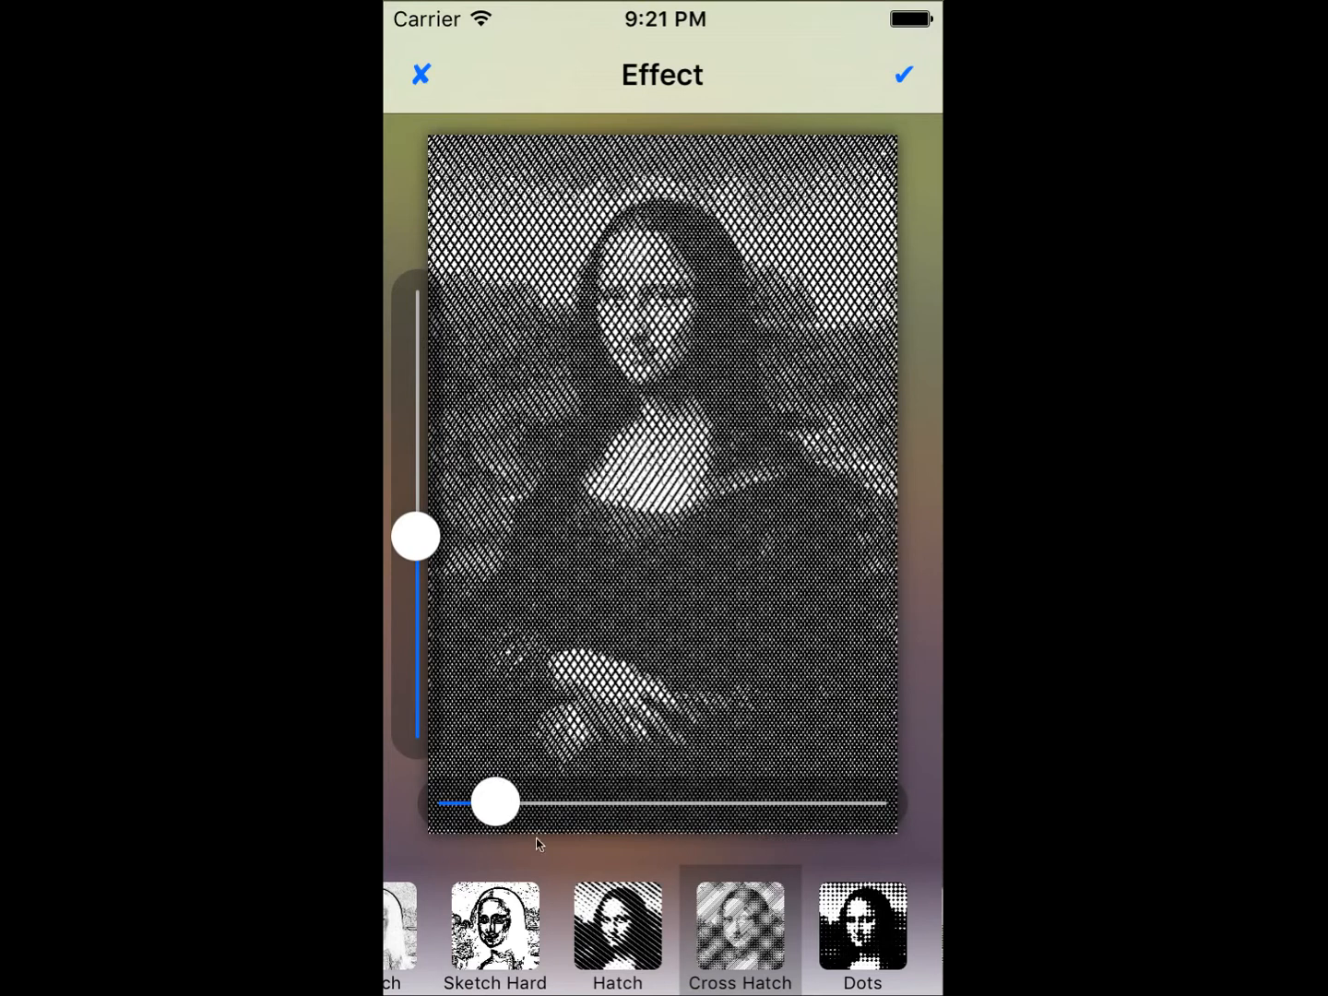
Try the Dots effect on the painting with much smaller dots and a changed angle
drag(744, 943, 392, 950)
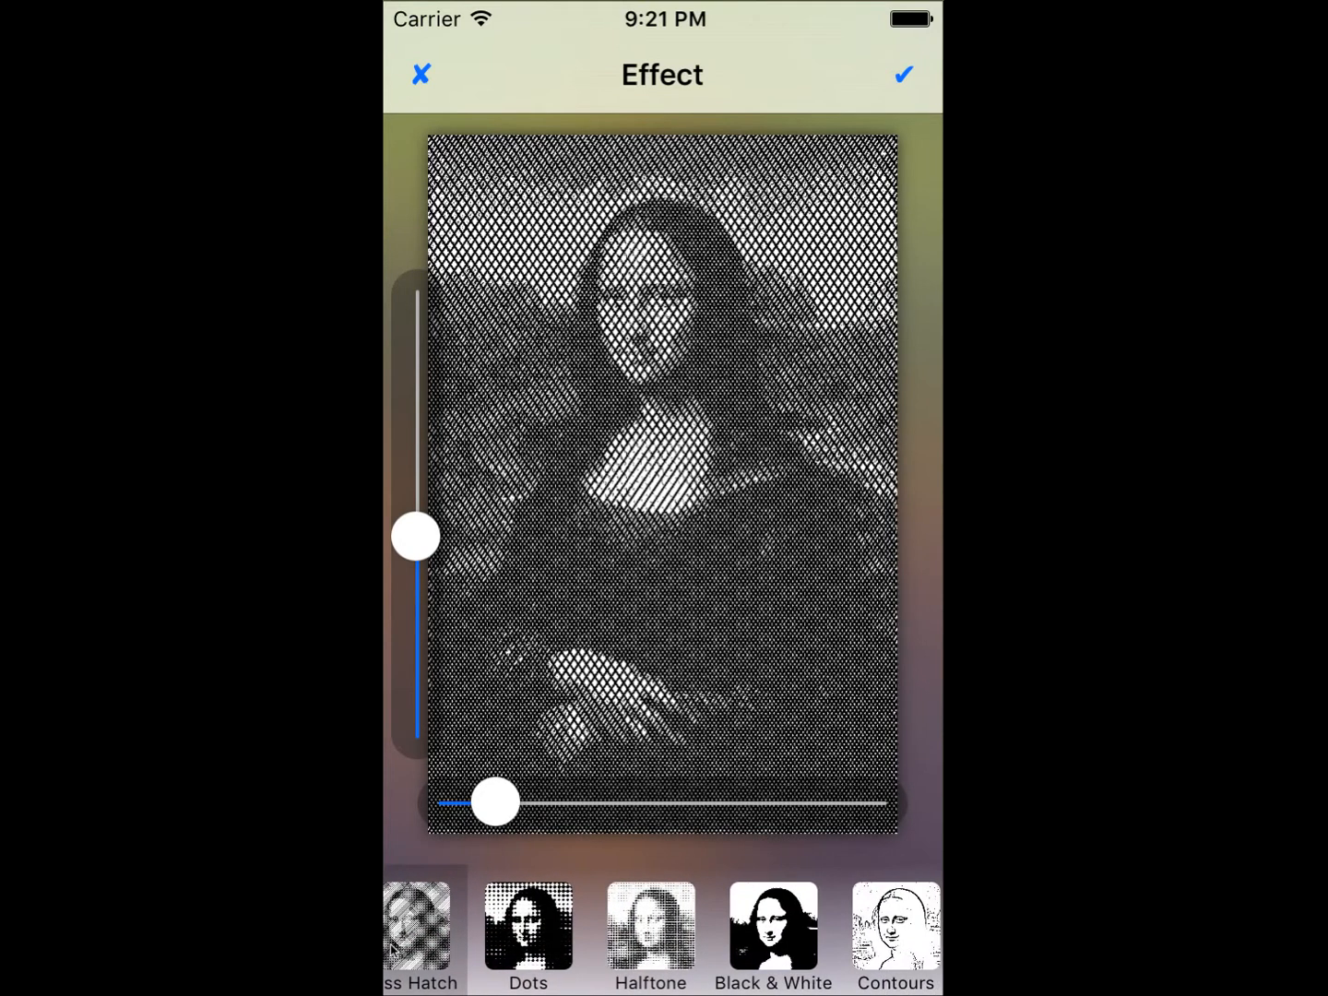
click(542, 913)
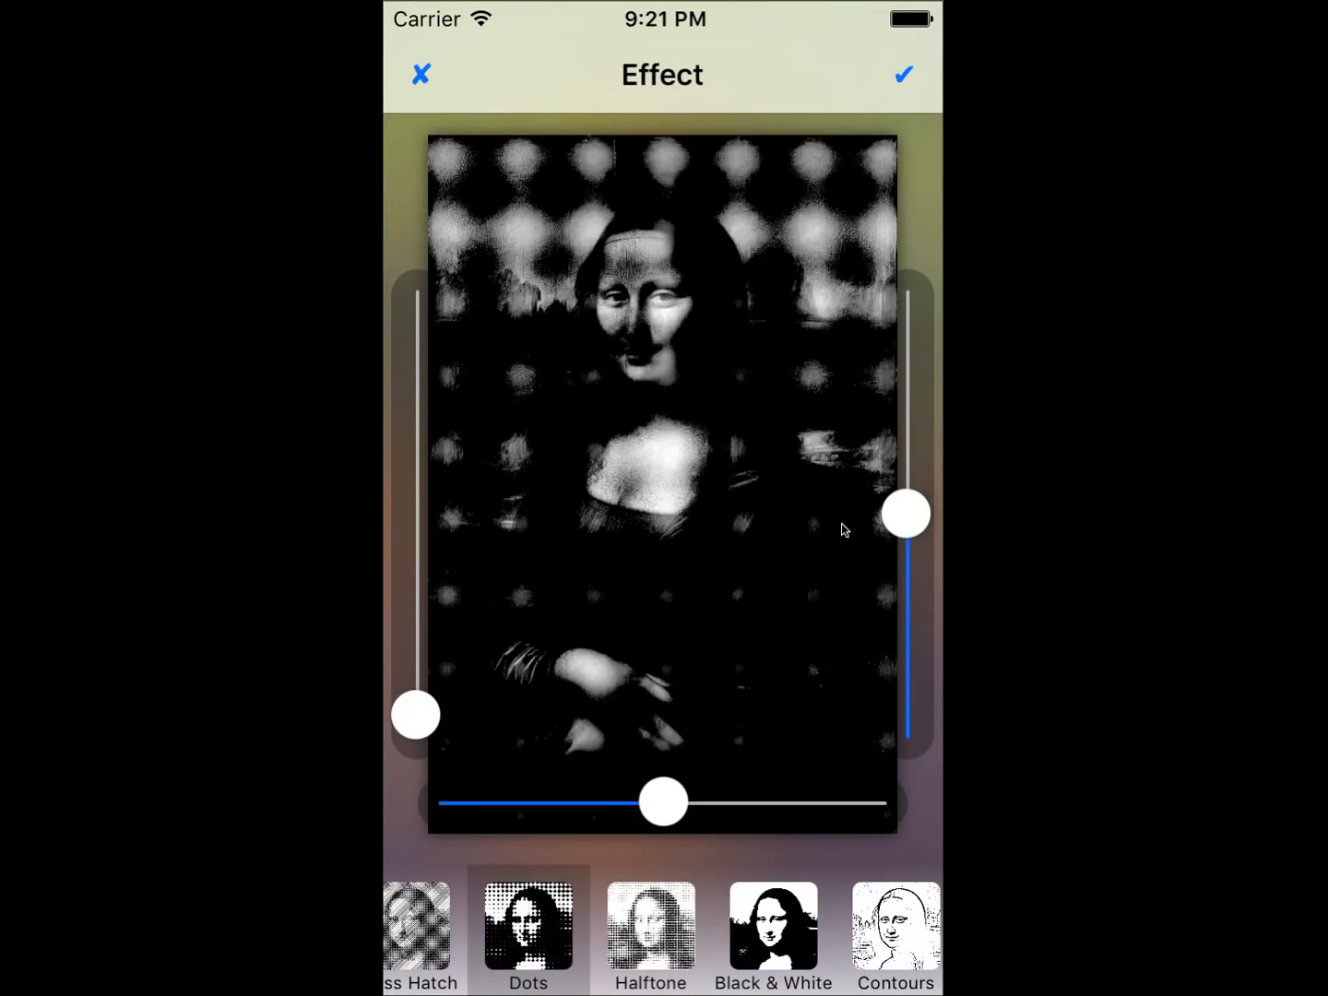
drag(903, 499, 904, 638)
drag(664, 816, 513, 839)
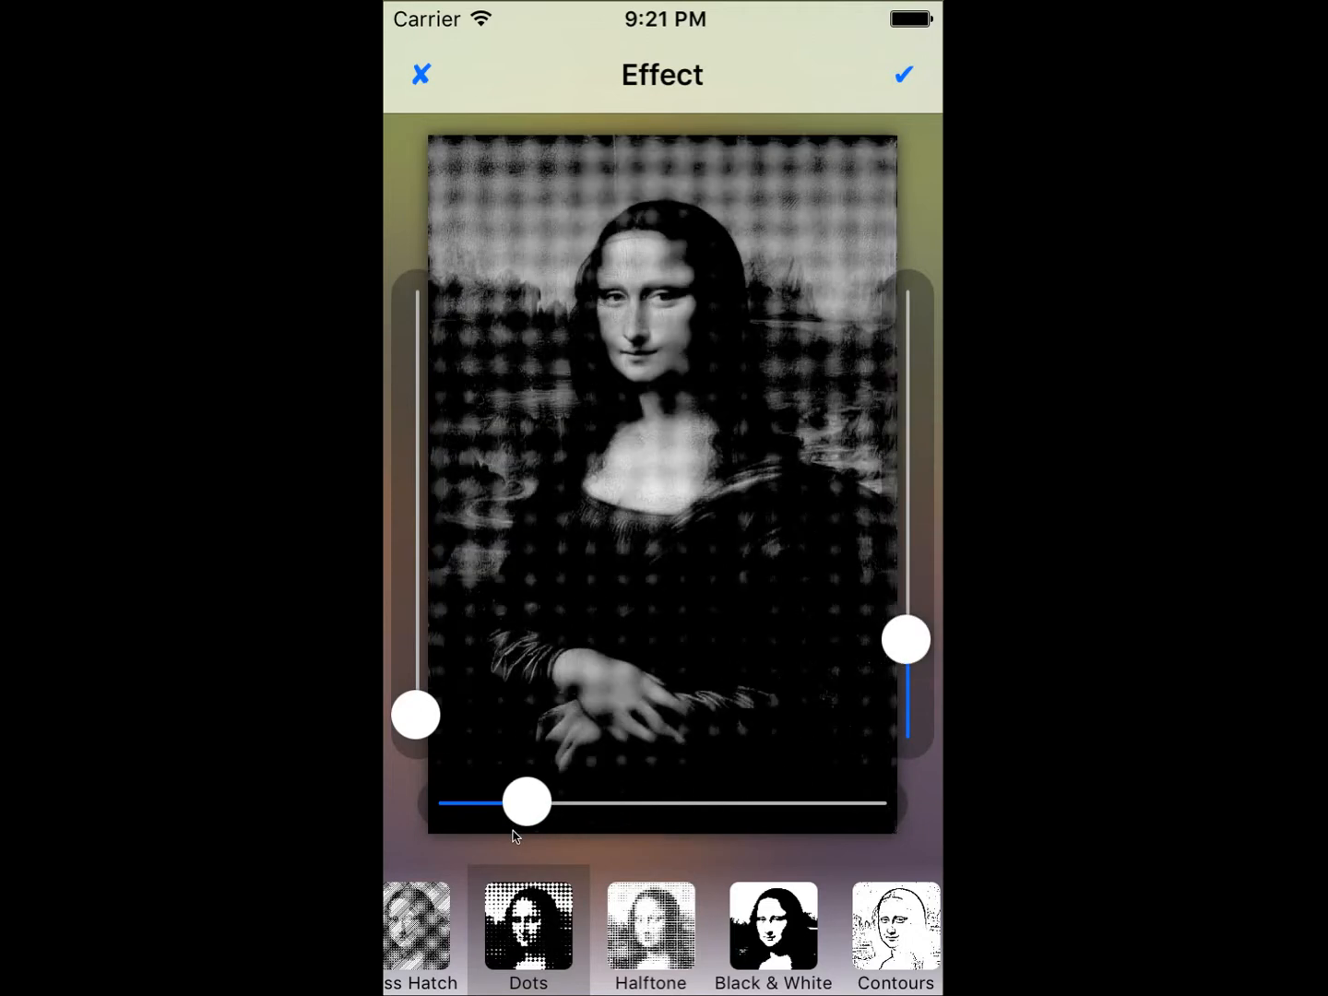
Try the Halftone, Black & White, Contours and Edge effects, and discard the effect changes
click(658, 937)
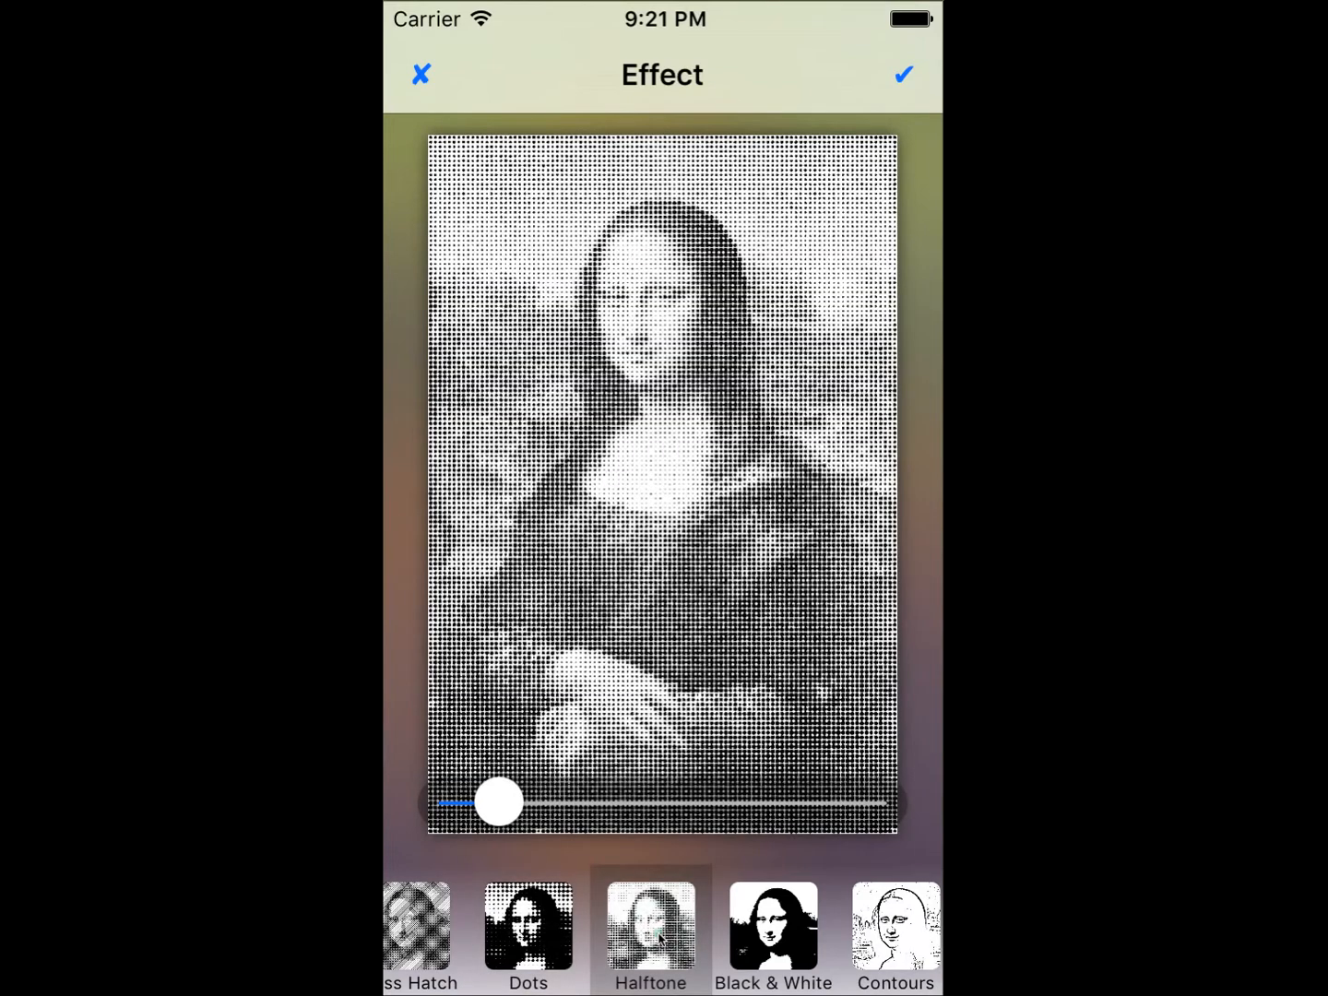
drag(788, 936, 543, 932)
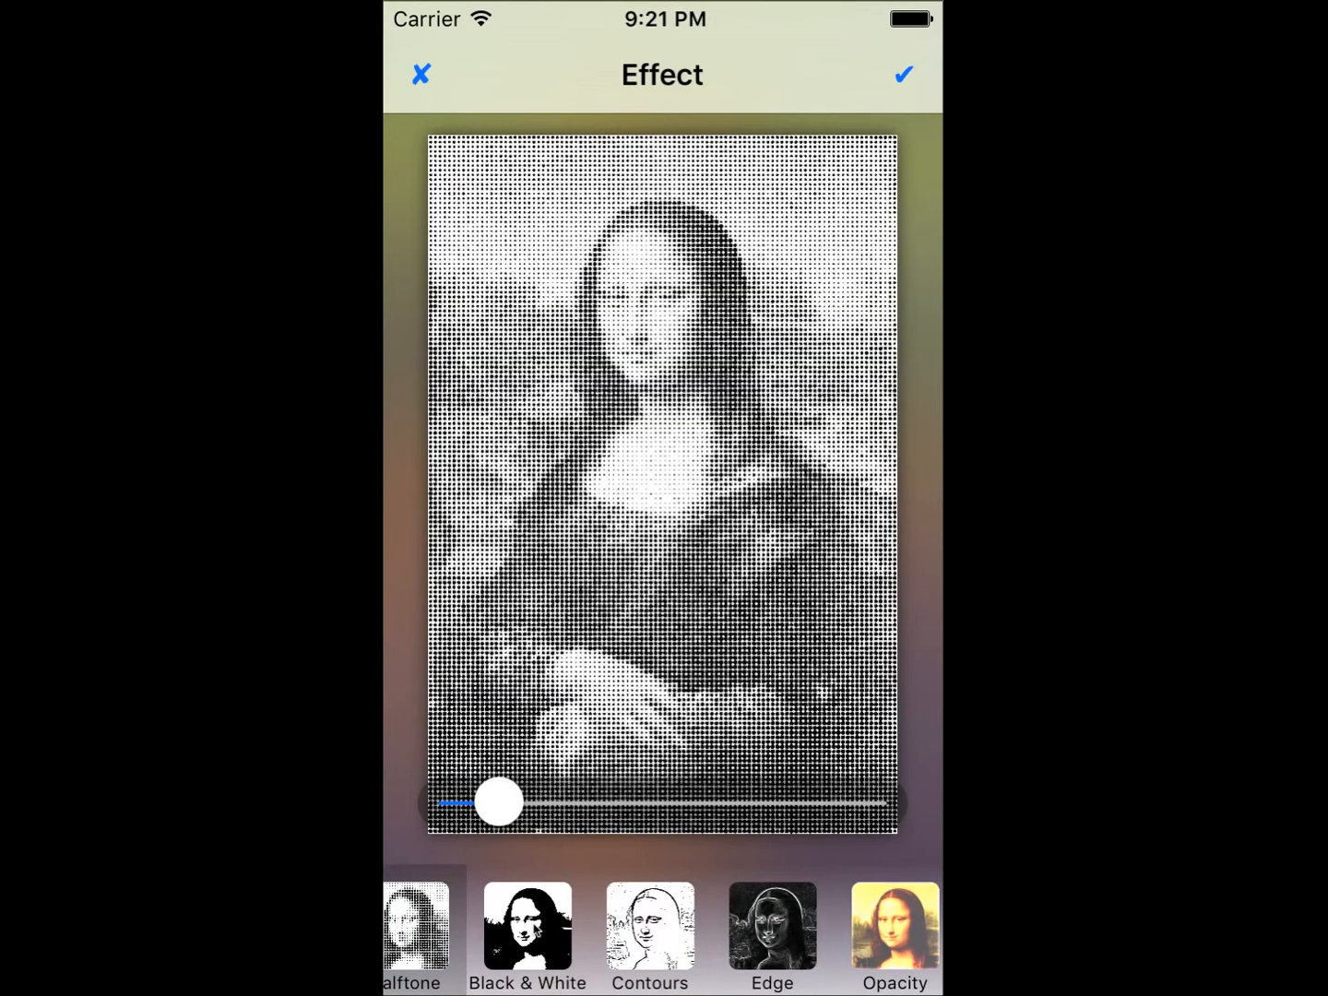
click(540, 928)
click(658, 925)
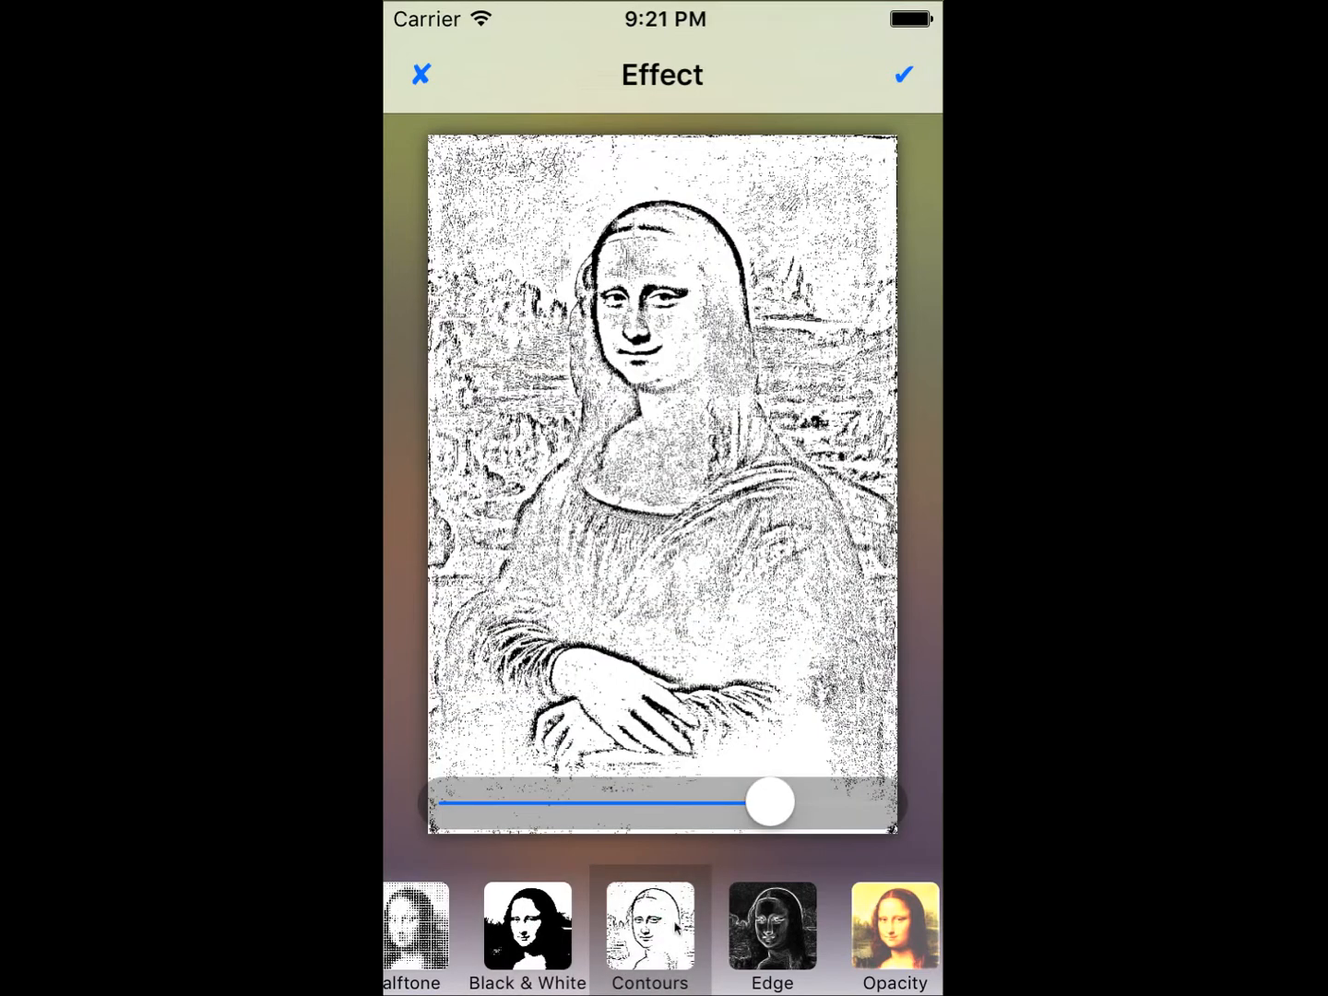
drag(761, 929, 569, 939)
click(738, 931)
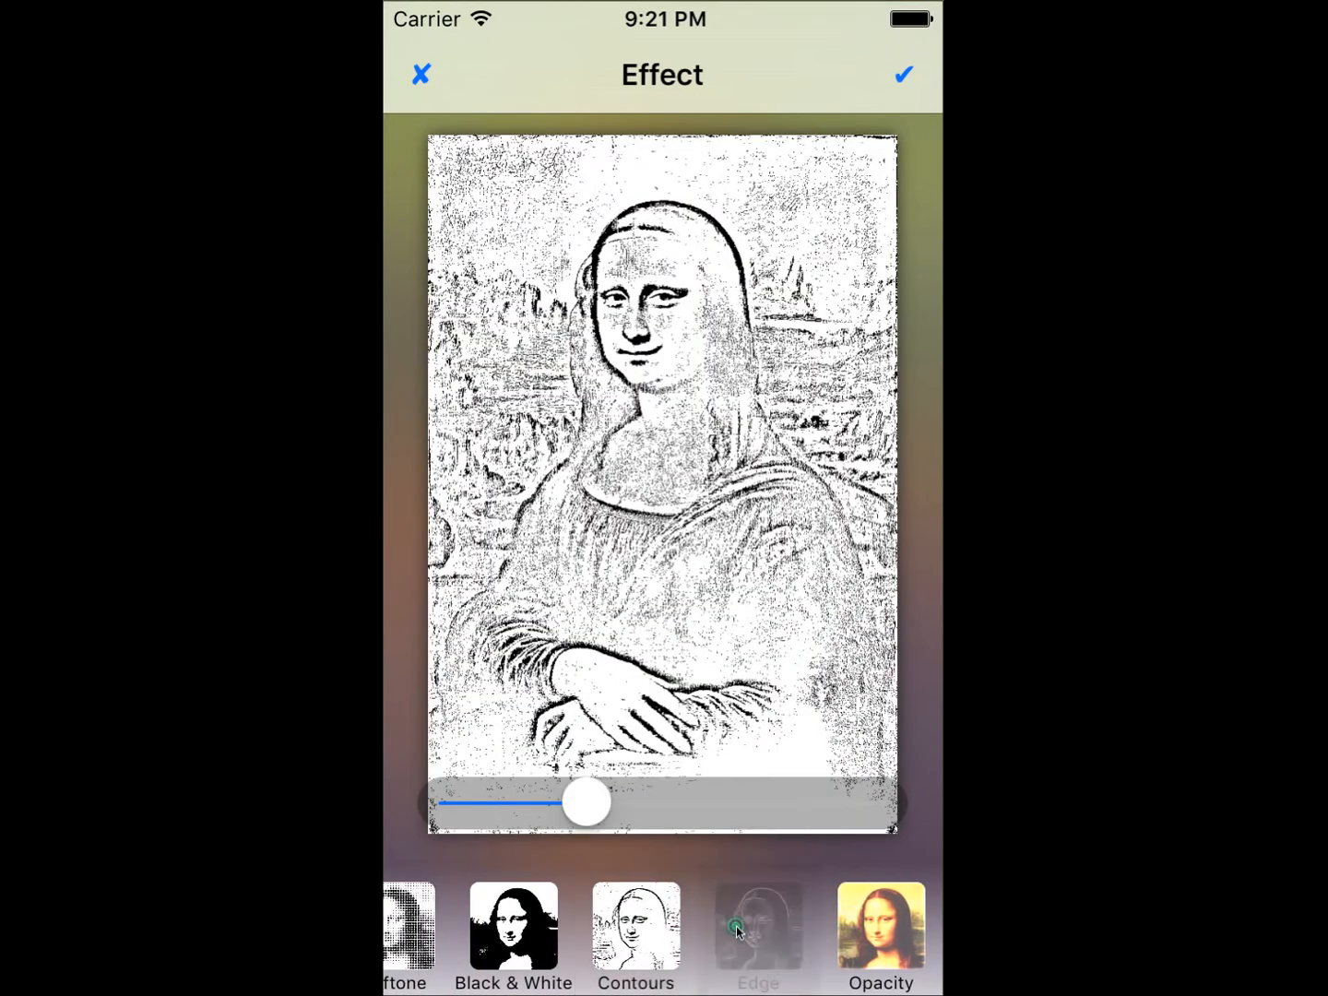
click(421, 78)
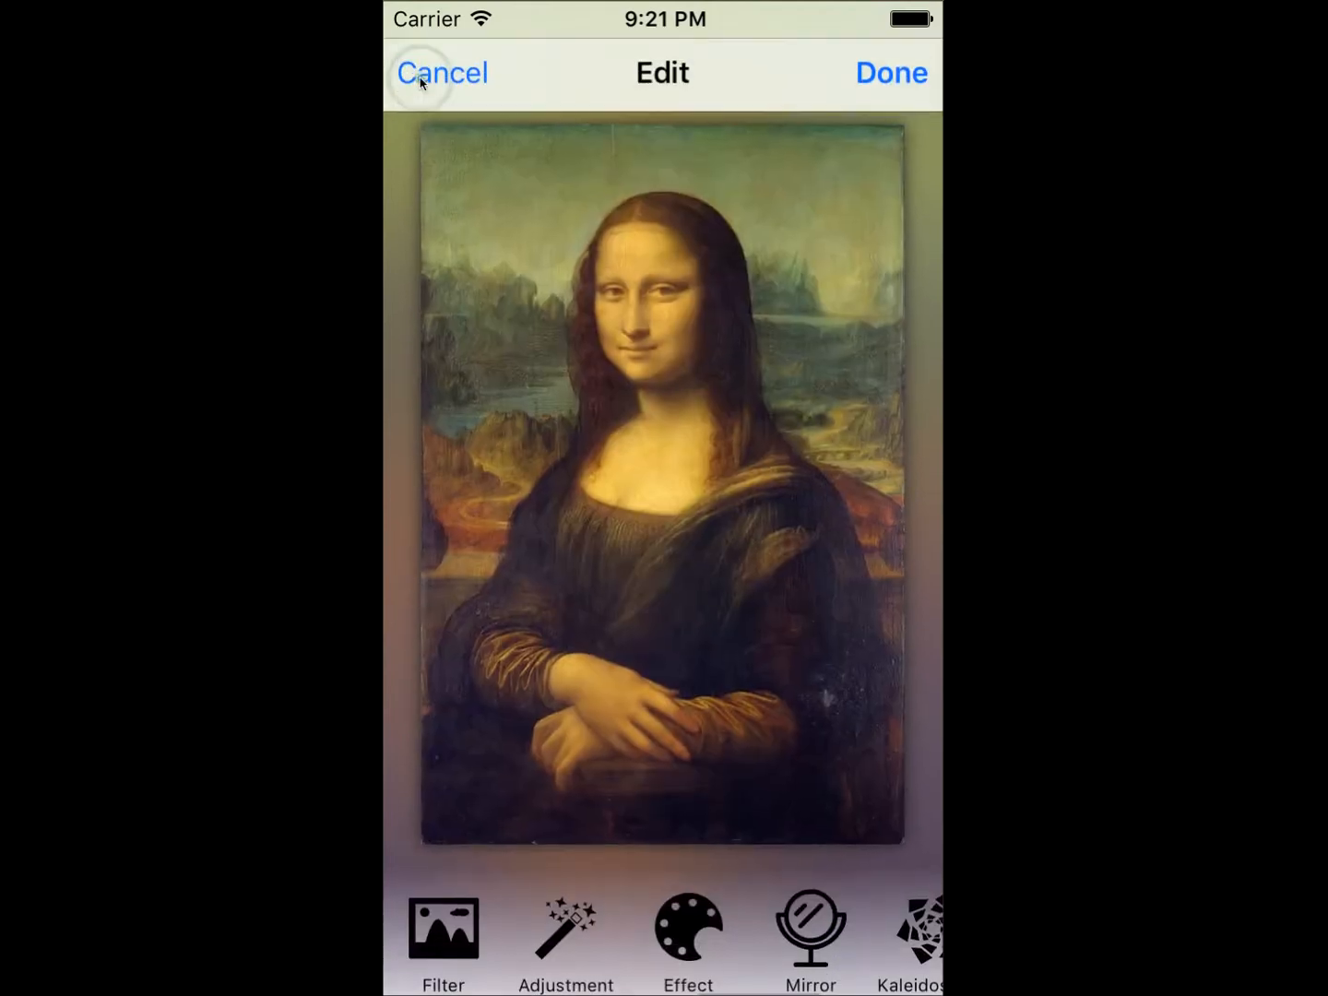
Open the Mirror tool and try both two-part side-by-side mirror layouts, shifting the painting within each
drag(800, 918, 723, 925)
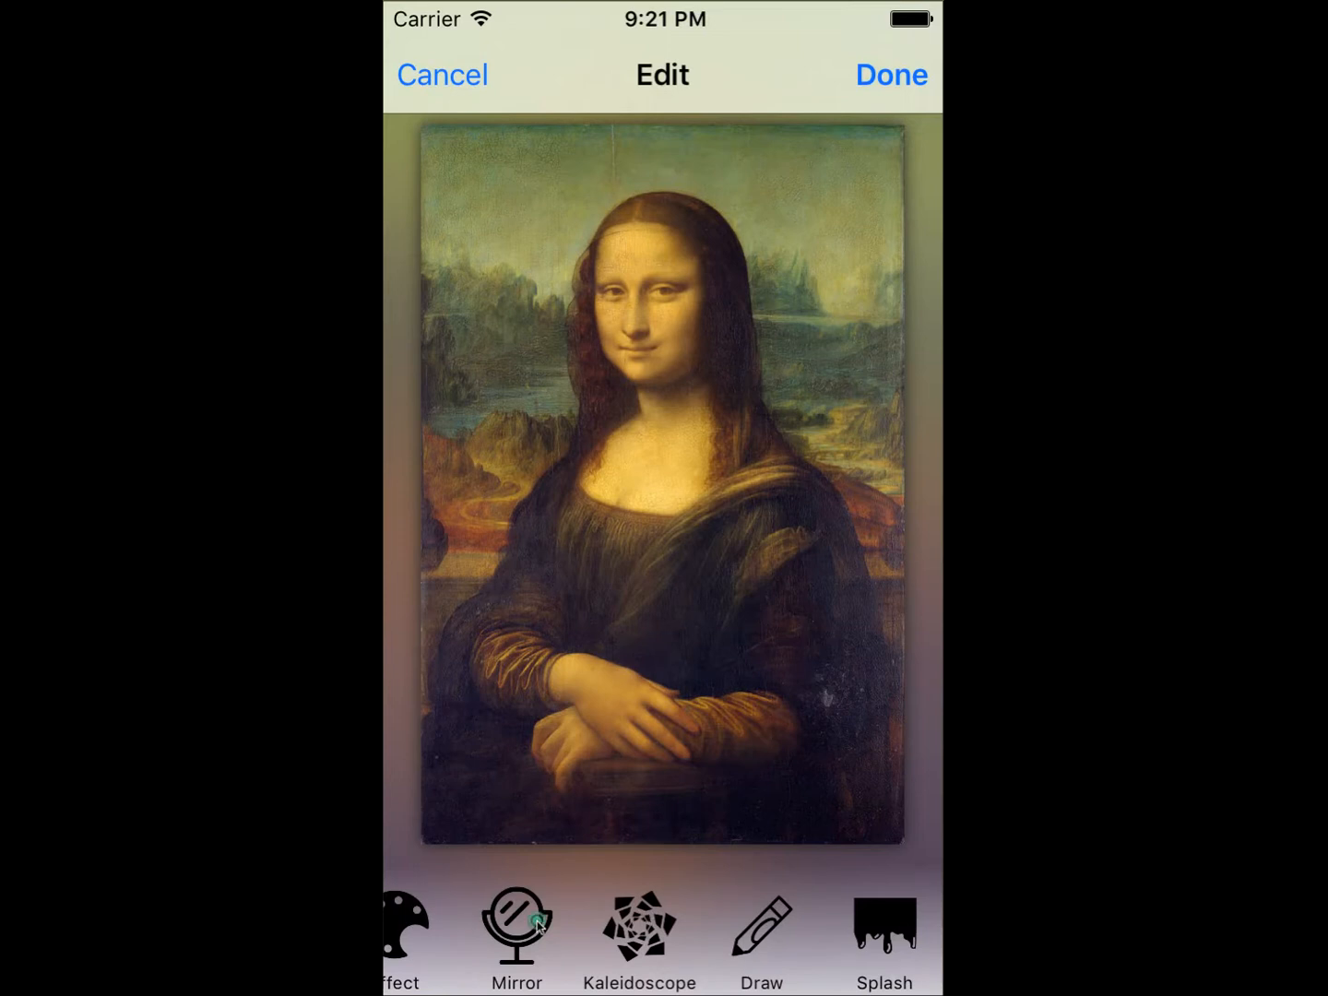
click(538, 926)
click(571, 915)
mouse_move(531, 614)
mouse_down()
mouse_move(605, 623)
mouse_move(413, 630)
mouse_up()
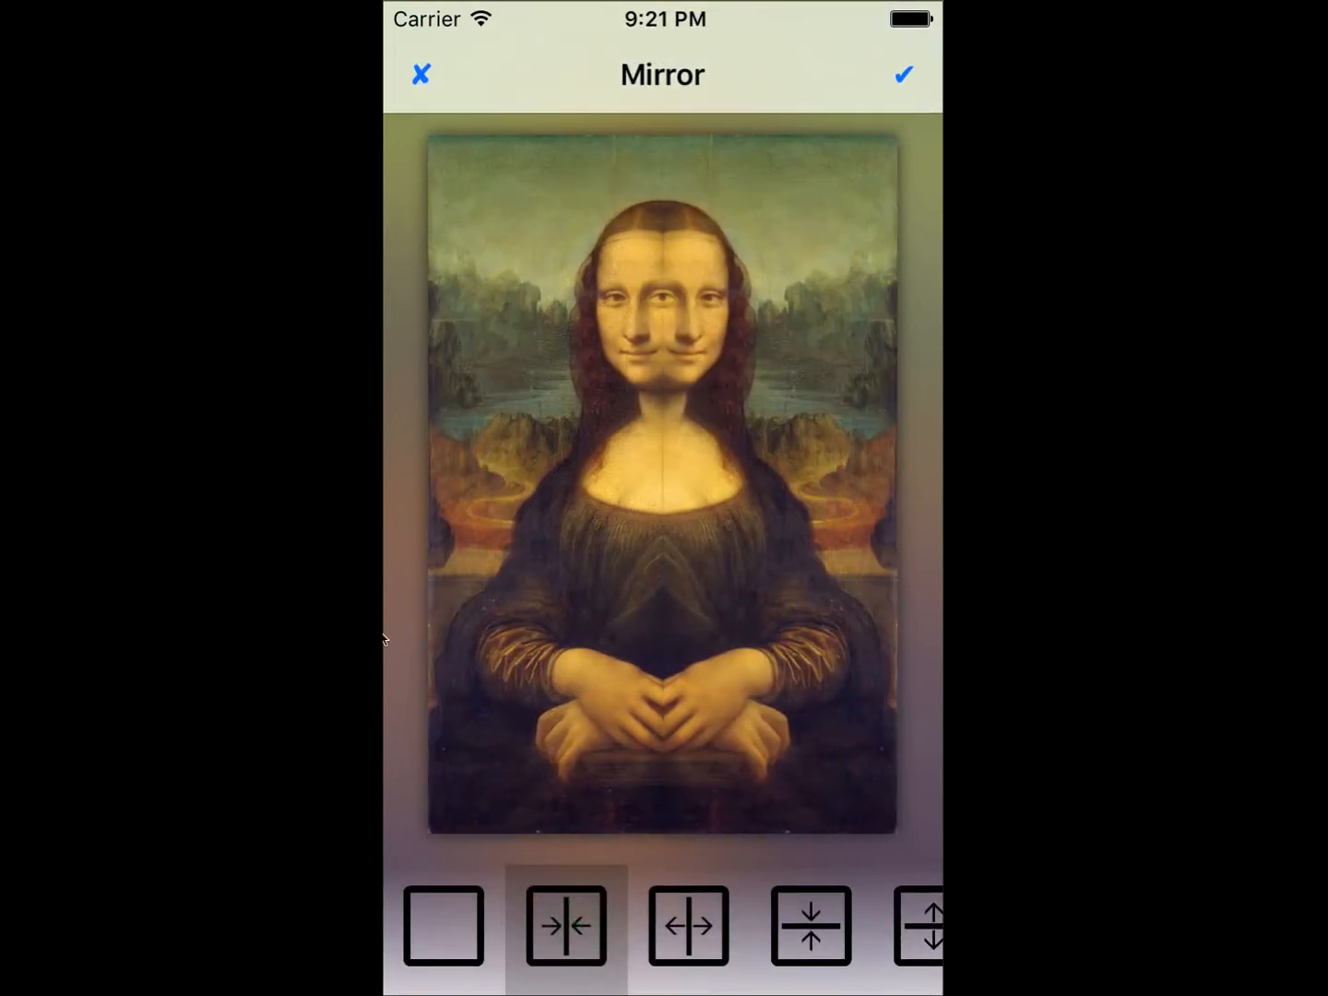
drag(523, 630, 595, 835)
click(688, 932)
drag(578, 646, 626, 837)
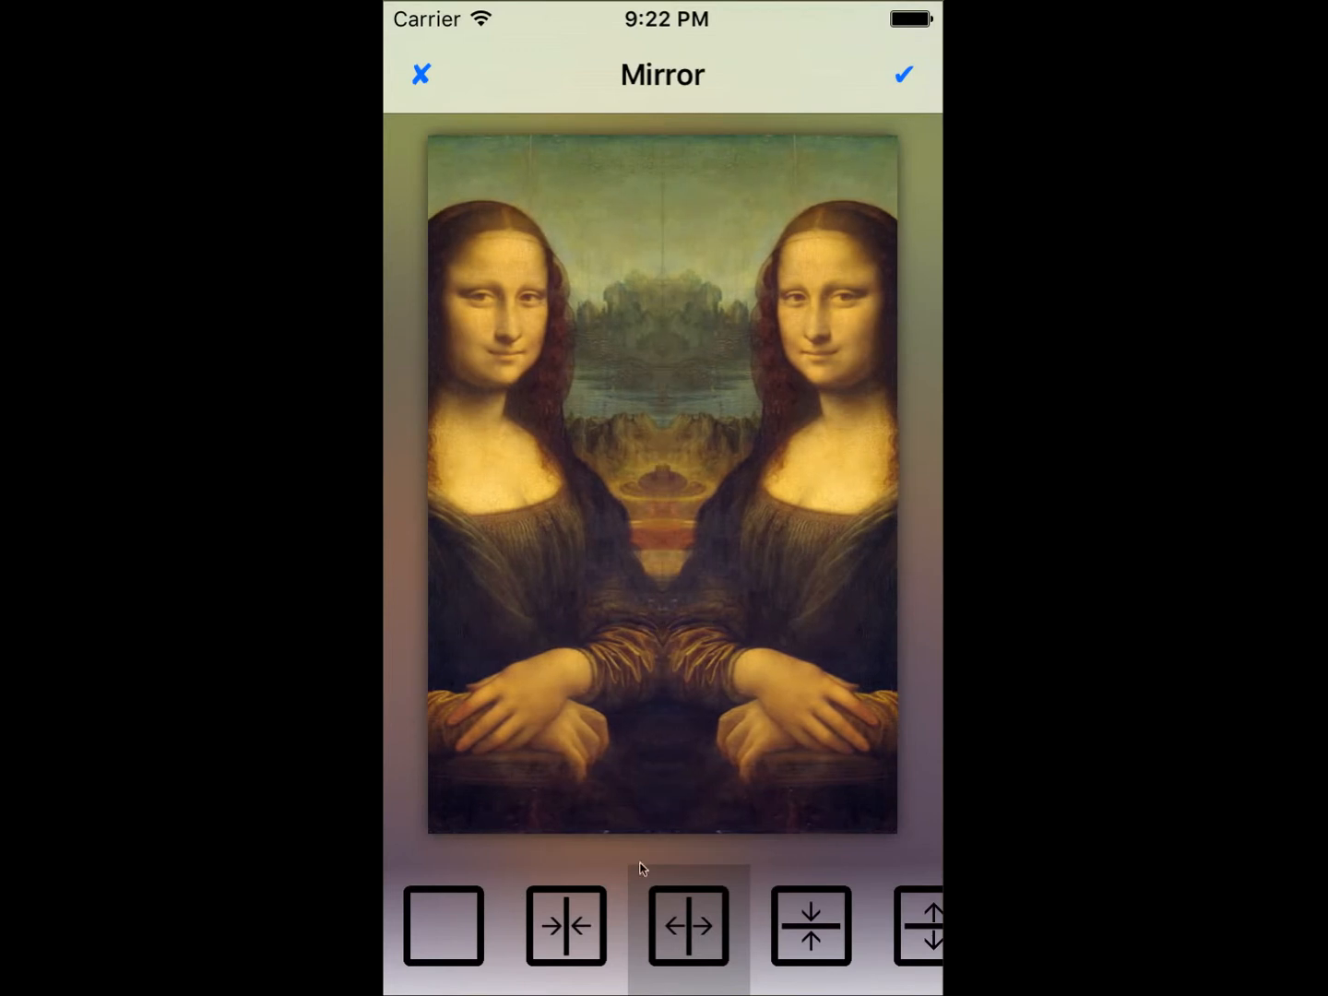
Try both two-part top-and-bottom mirror layouts, shifting the painting upward in each
click(782, 925)
drag(799, 672, 723, 386)
drag(838, 905, 591, 922)
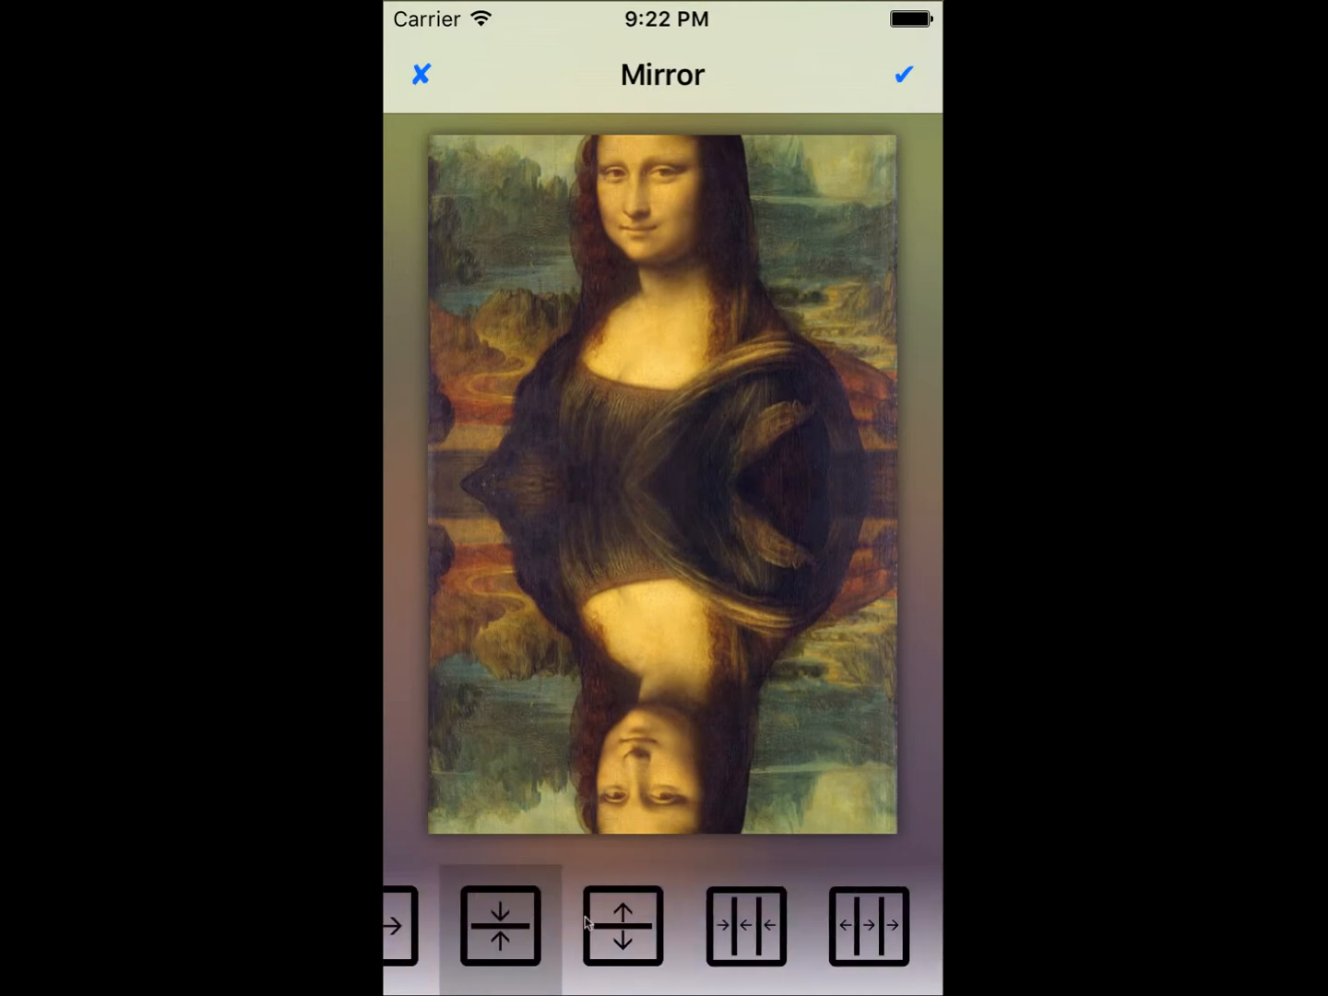
click(614, 927)
drag(666, 579, 662, 261)
Try both mirror layouts made of three vertical strips, shifting the painting sideways in each
click(750, 927)
drag(677, 581, 707, 586)
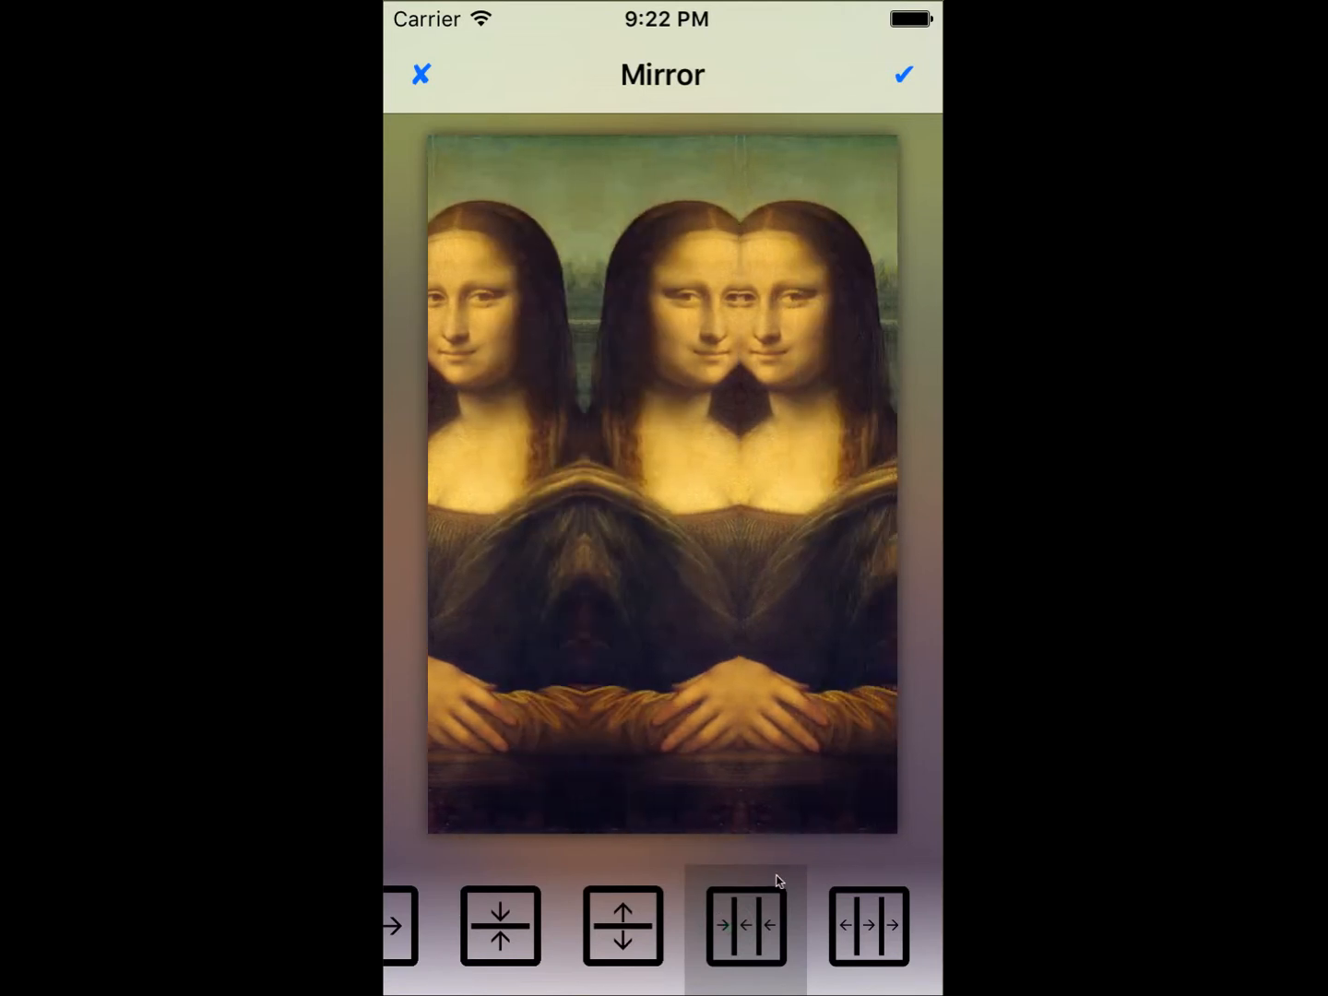
click(849, 922)
drag(802, 625, 731, 635)
Try both mirror layouts made of three horizontal bands, shifting the painting downward in each
drag(860, 923, 764, 931)
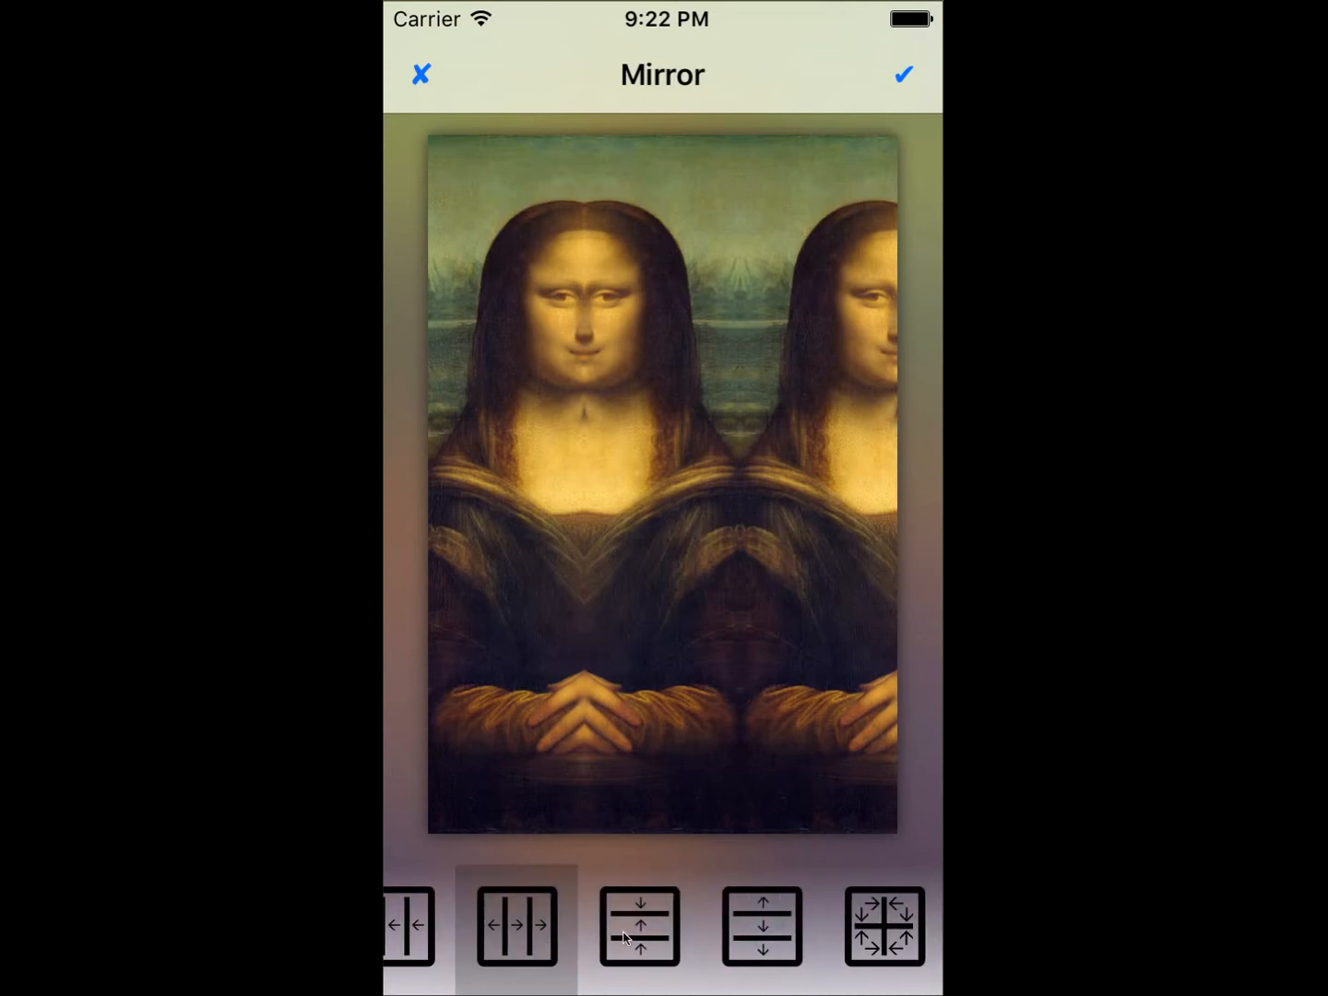
click(620, 923)
drag(674, 643, 679, 816)
click(774, 920)
drag(667, 364, 680, 571)
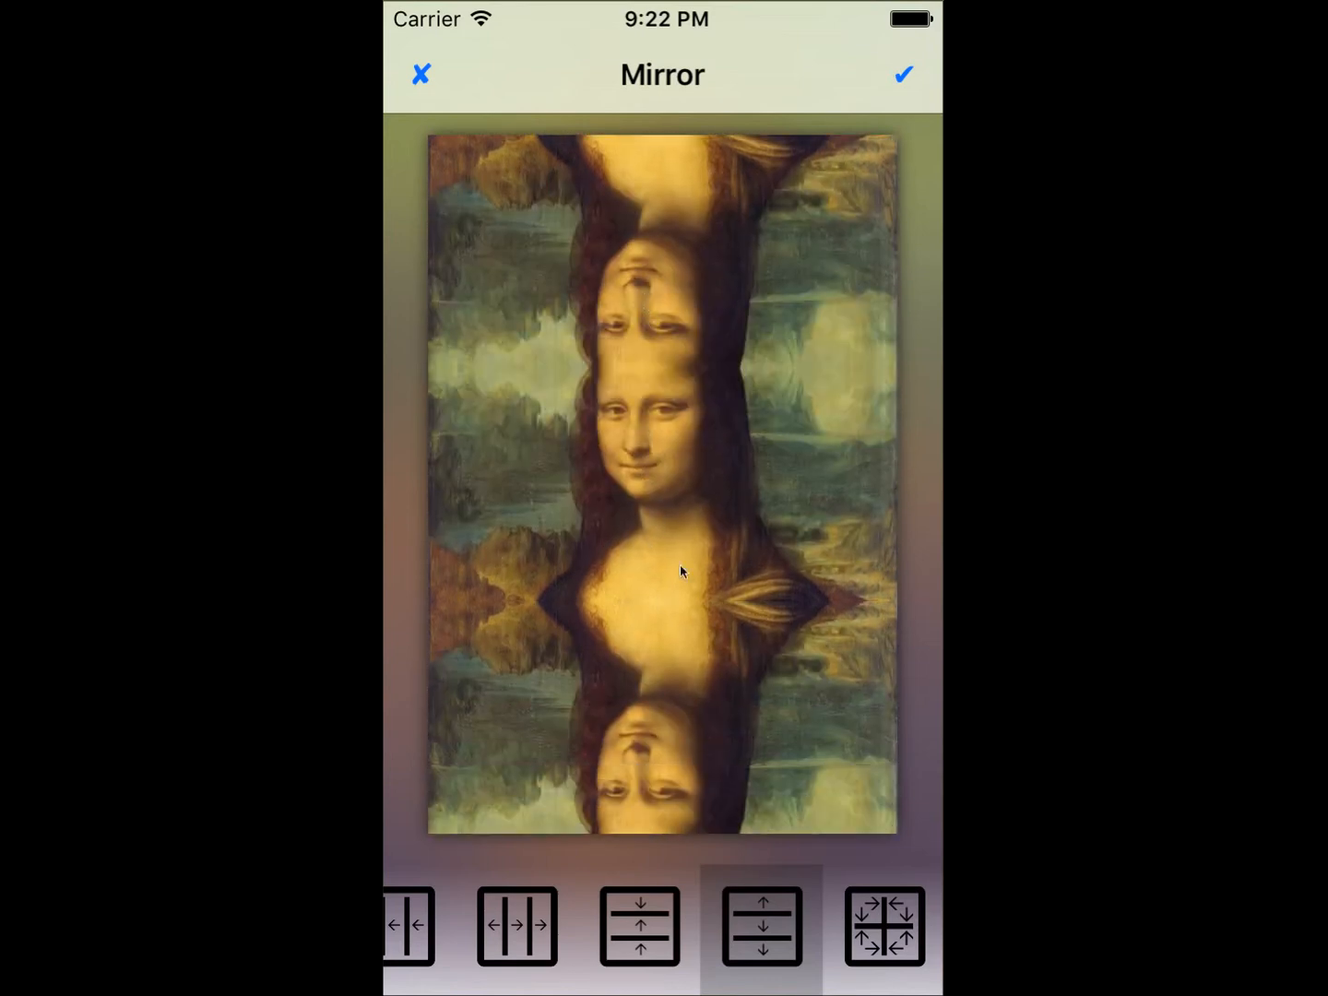
Try both four-quadrant mirror layouts on the painting and discard the mirror changes
click(875, 918)
drag(782, 696, 799, 347)
click(856, 923)
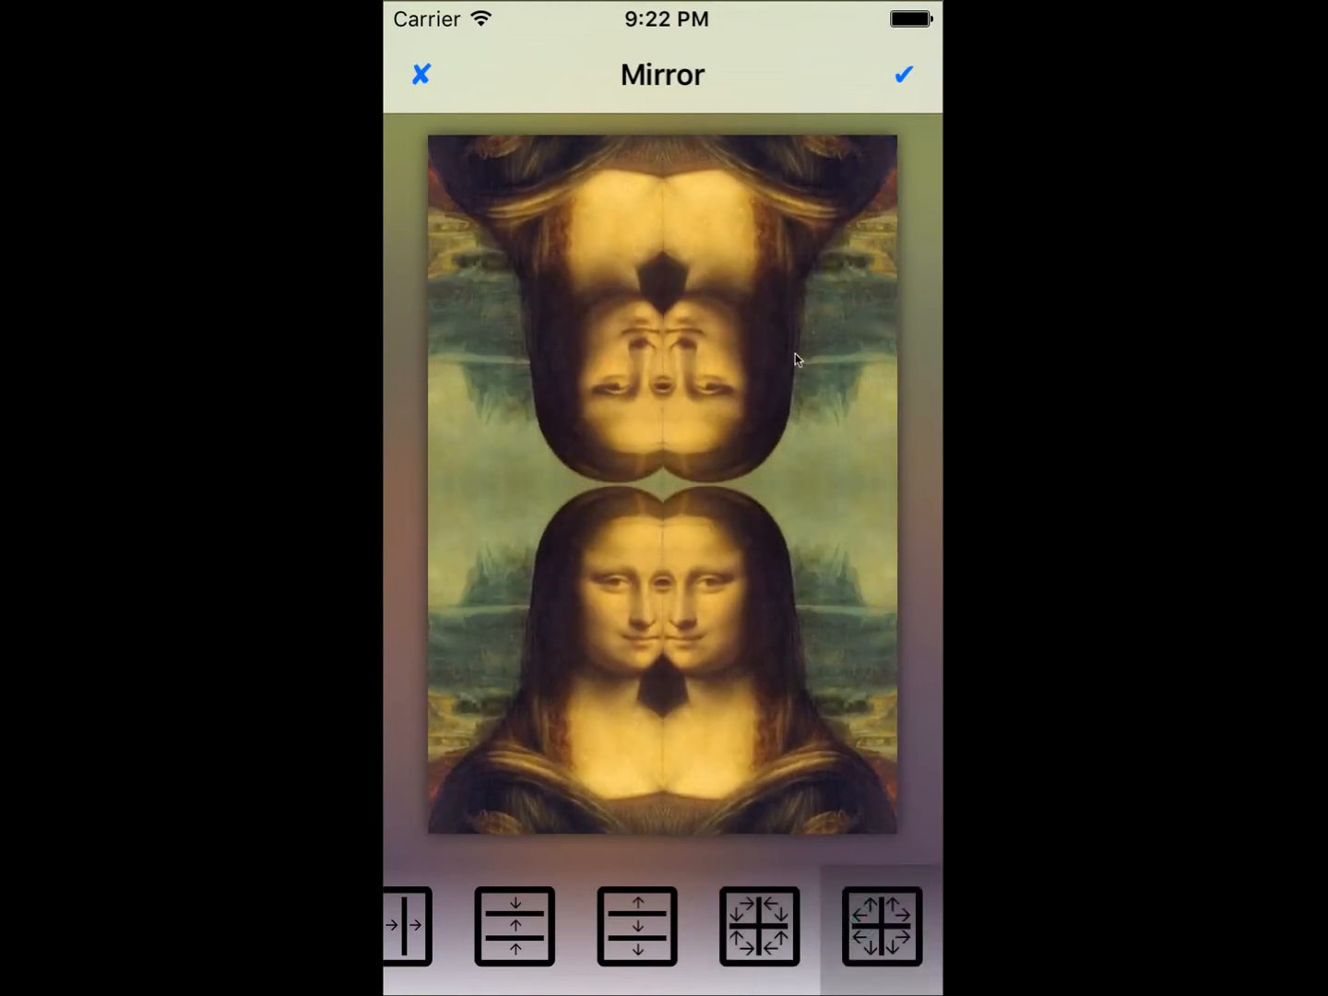
click(426, 74)
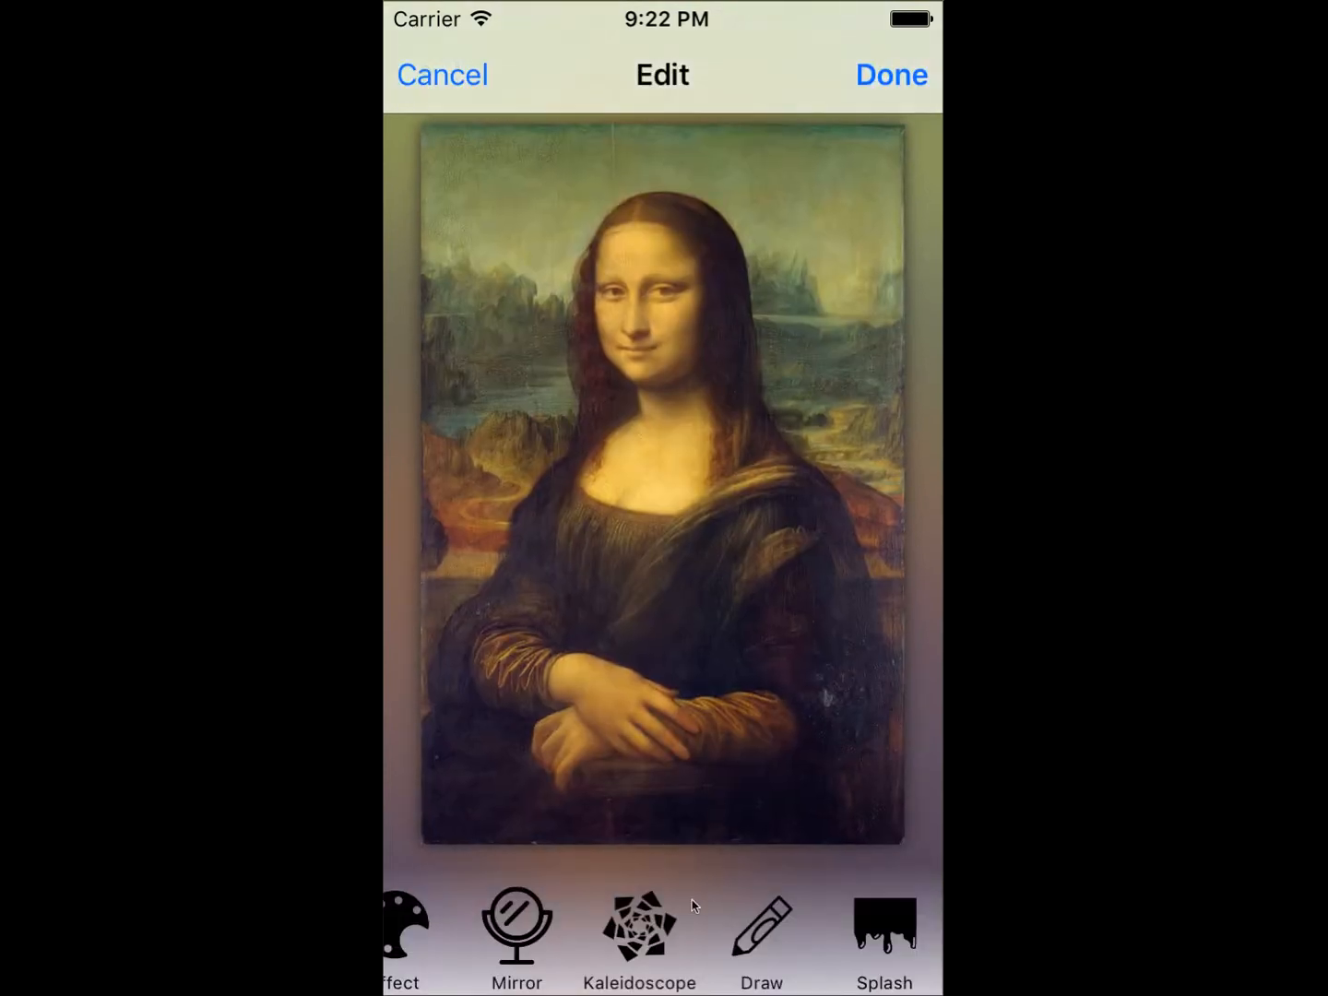
Apply the Standard kaleidoscope to the painting and increase its number of segments
click(632, 936)
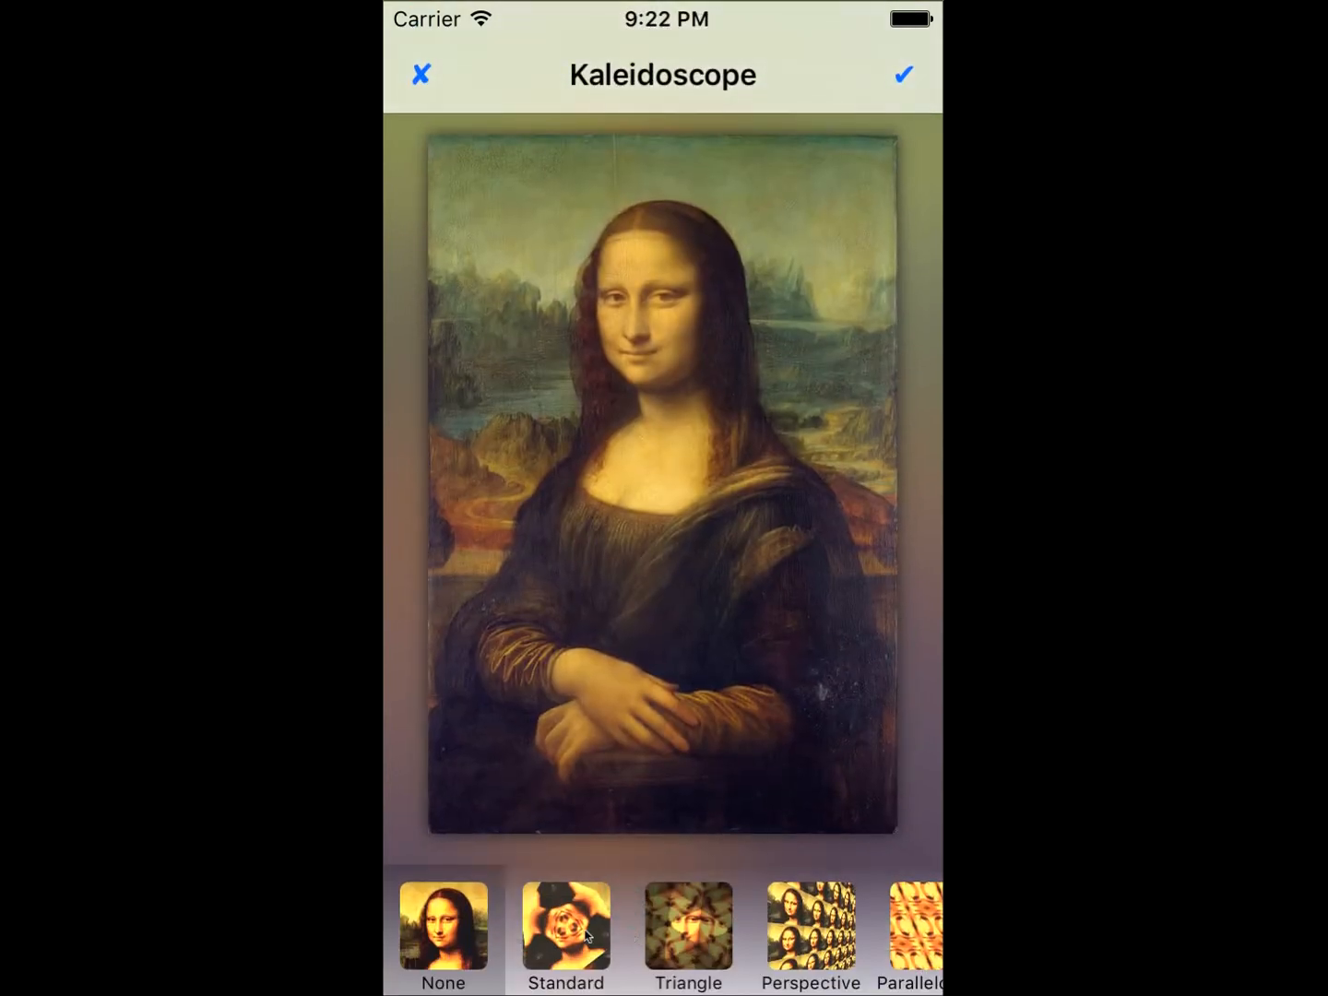
click(586, 935)
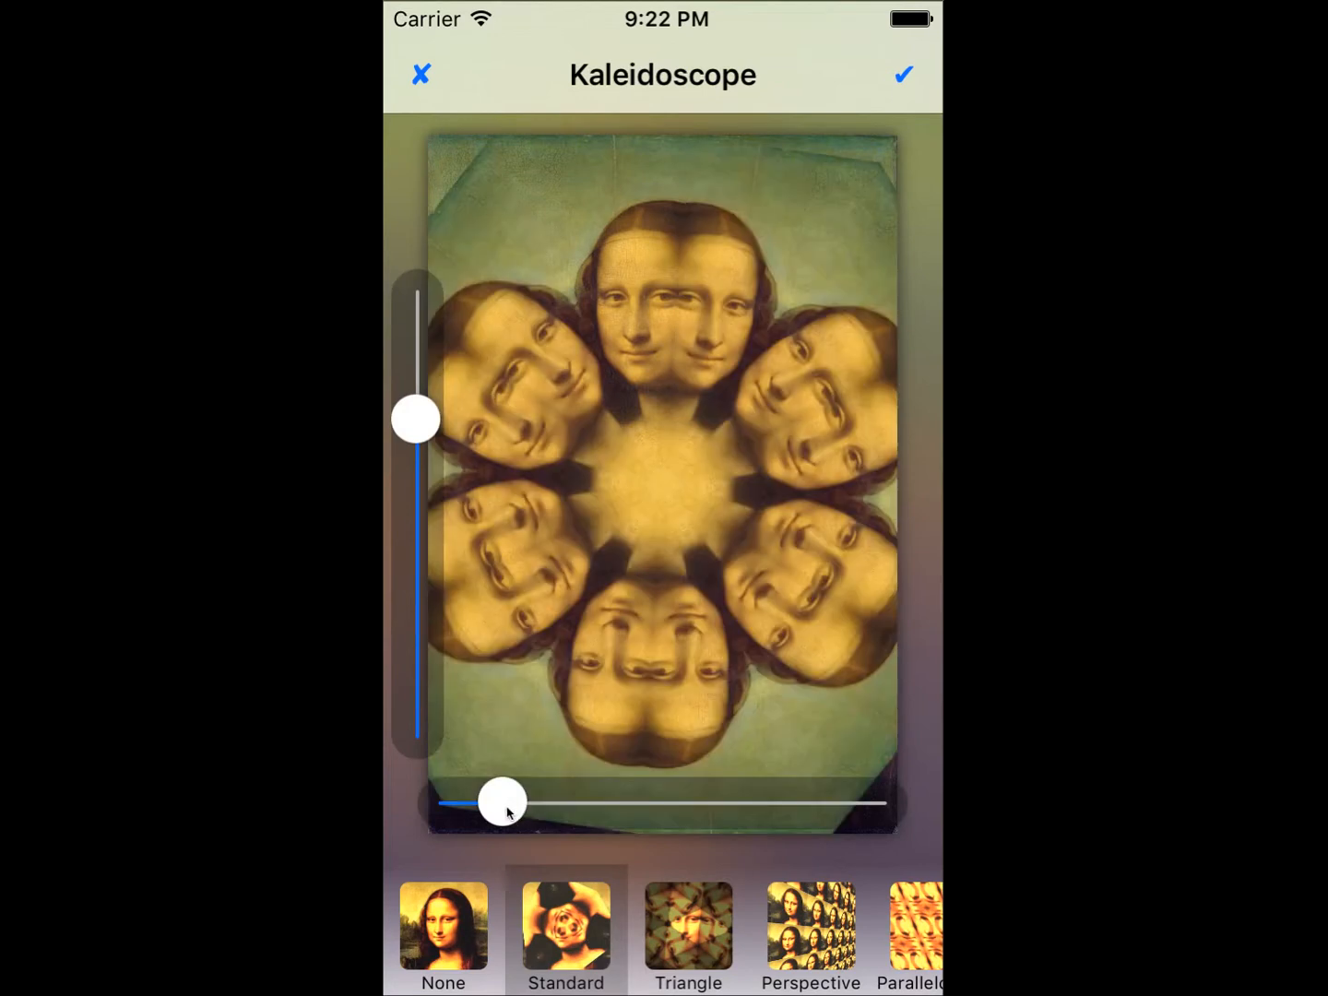
drag(507, 810, 557, 812)
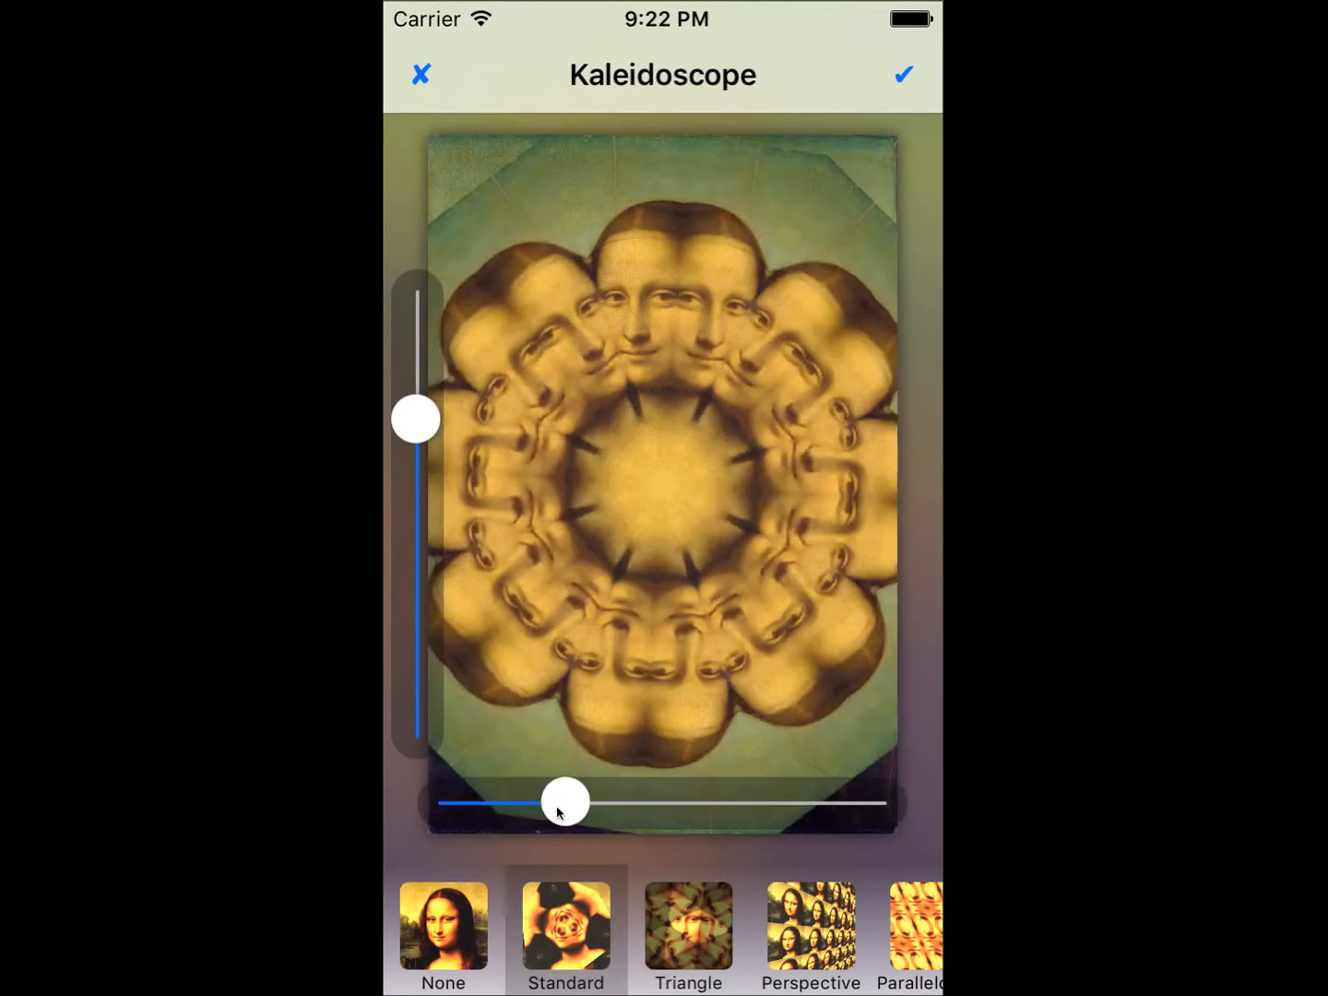
Try a lower vertical-slider setting on the Standard kaleidoscope and on the Triangle kaleidoscope
drag(419, 411, 418, 533)
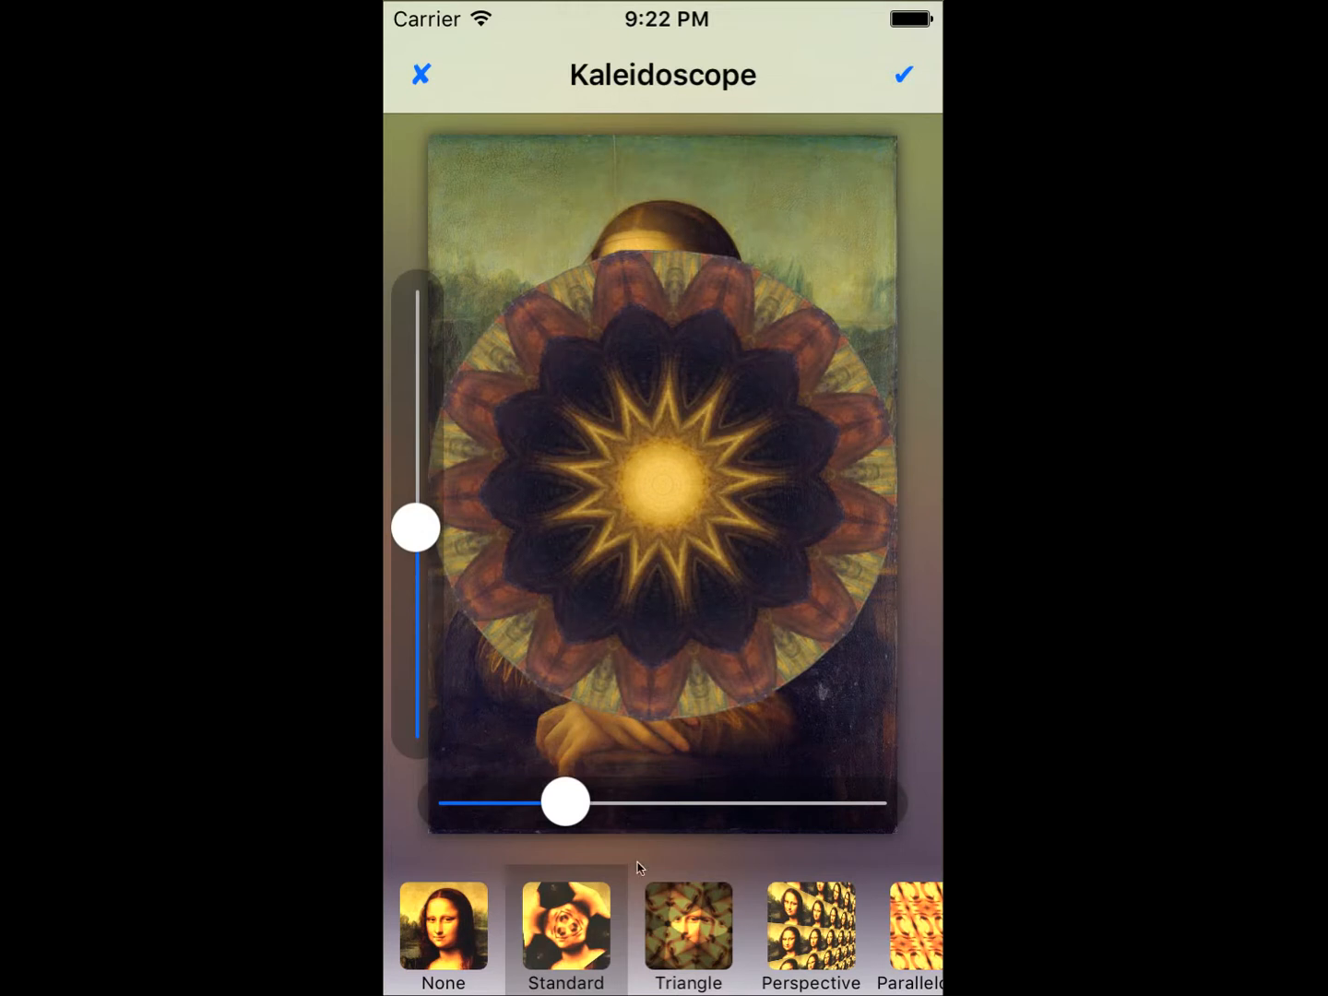
click(658, 900)
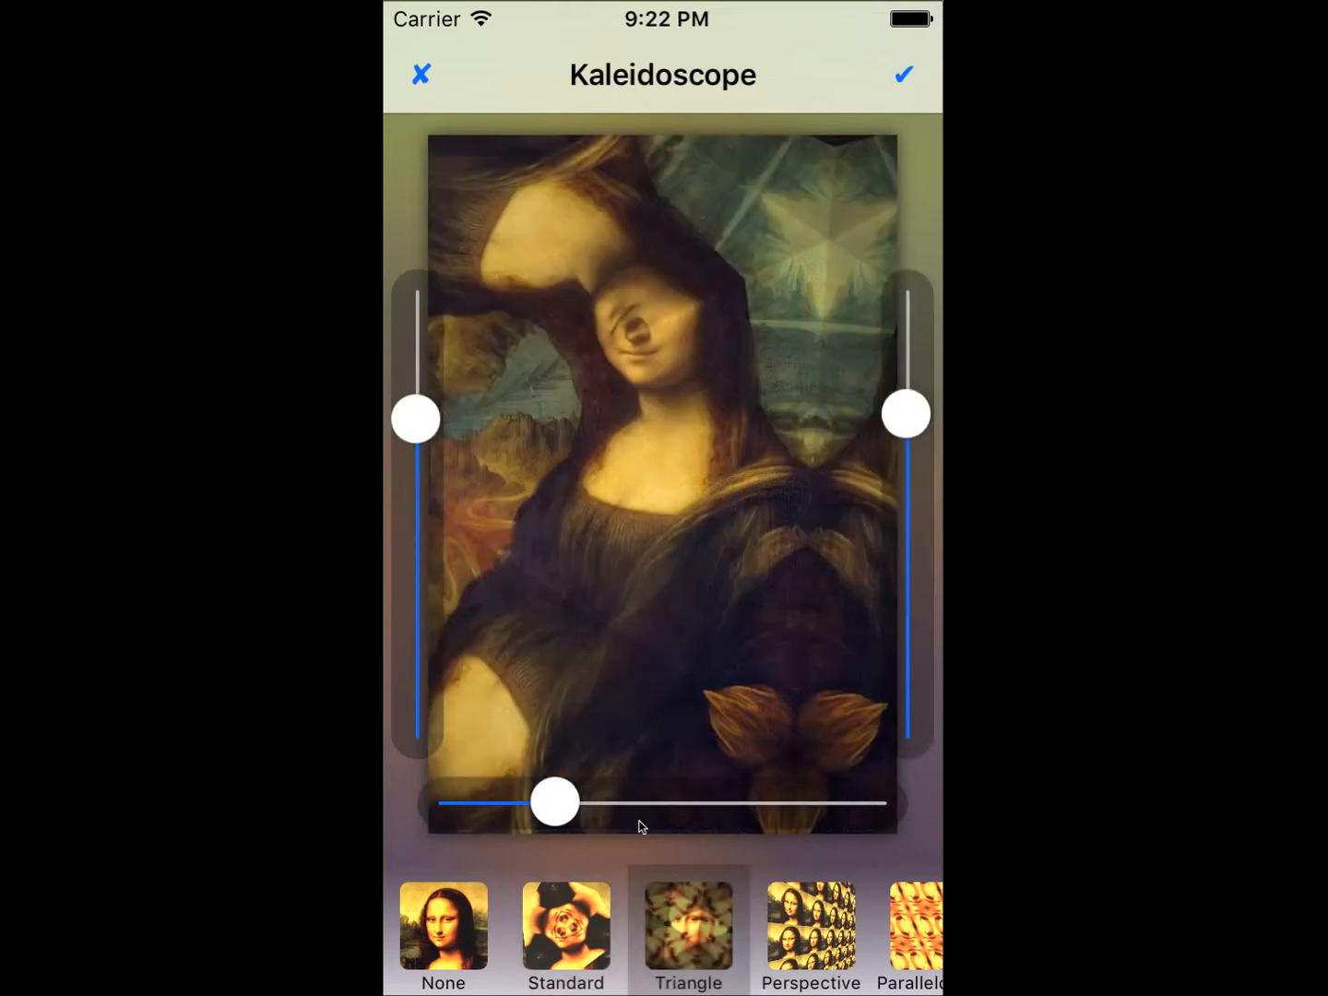
drag(436, 431, 448, 516)
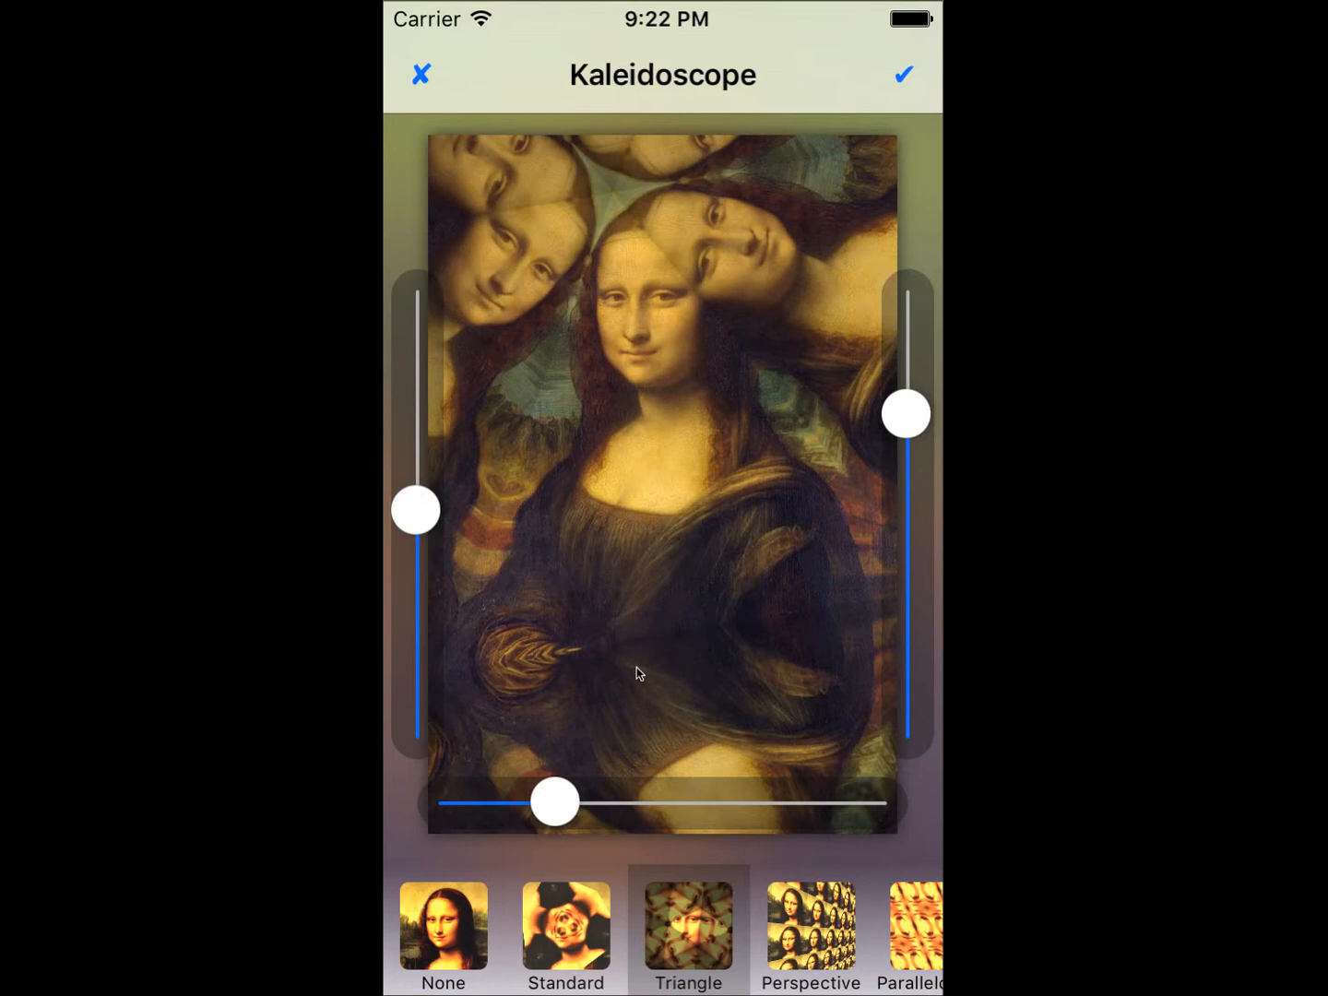
Try the Perspective kaleidoscope on the painting, pulling its lower-right and upper-right corner handles inward
click(817, 931)
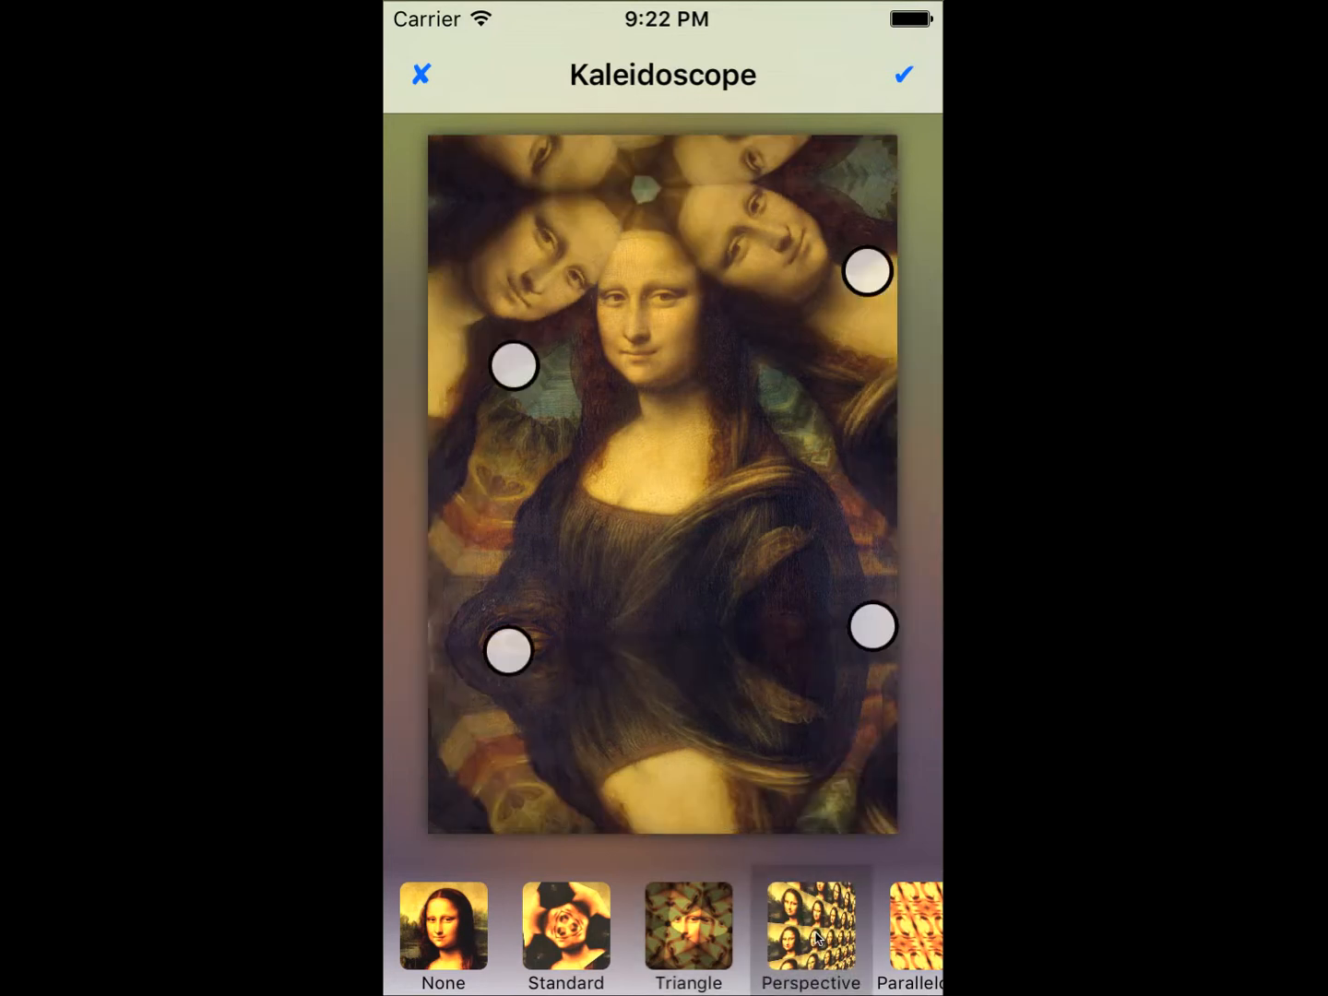
drag(871, 638, 799, 602)
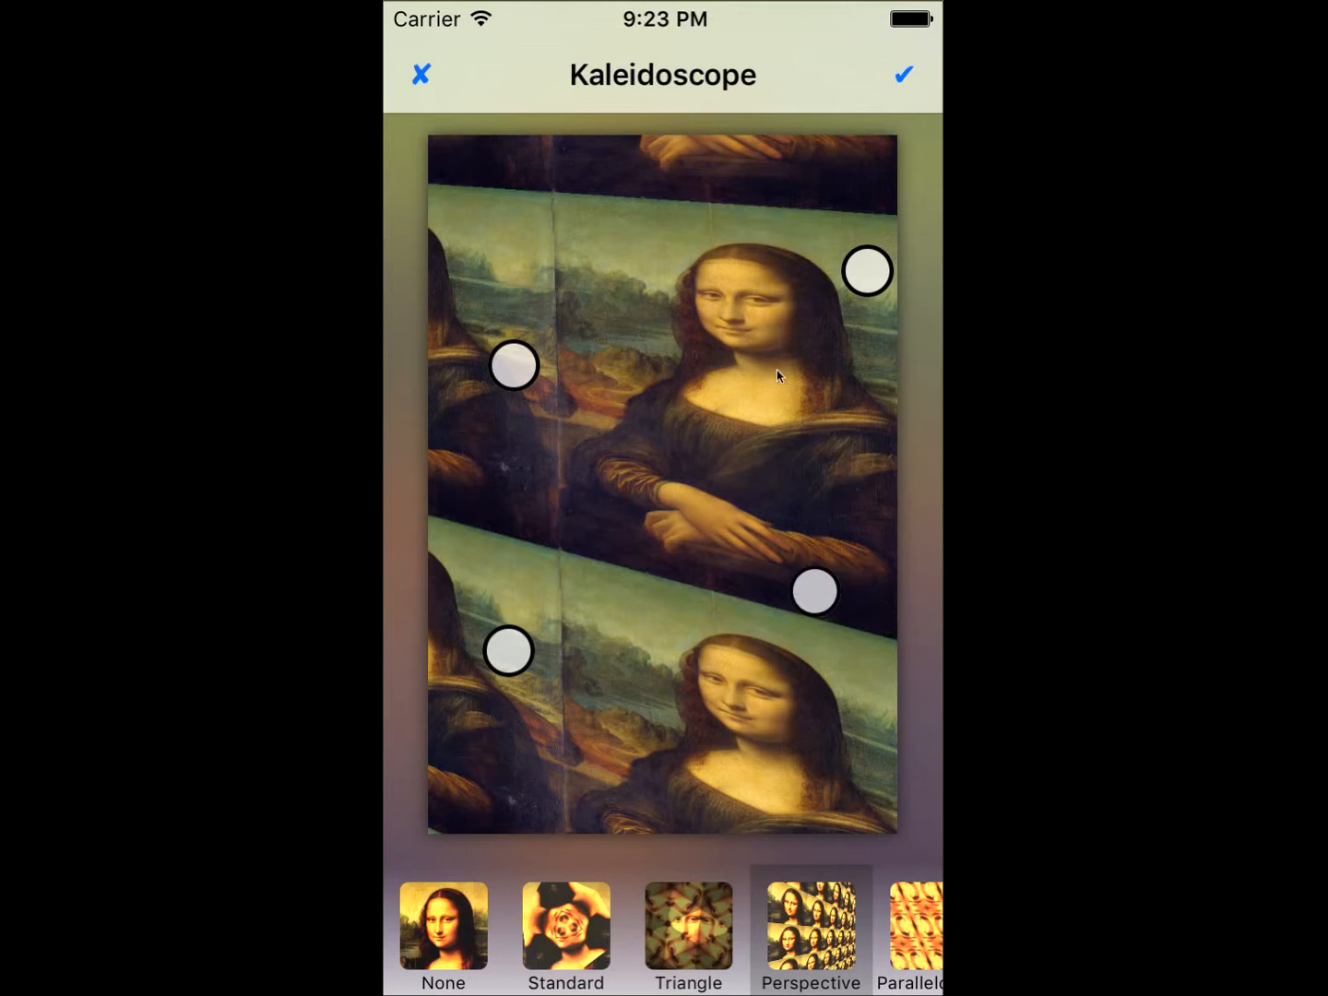
drag(842, 271, 684, 351)
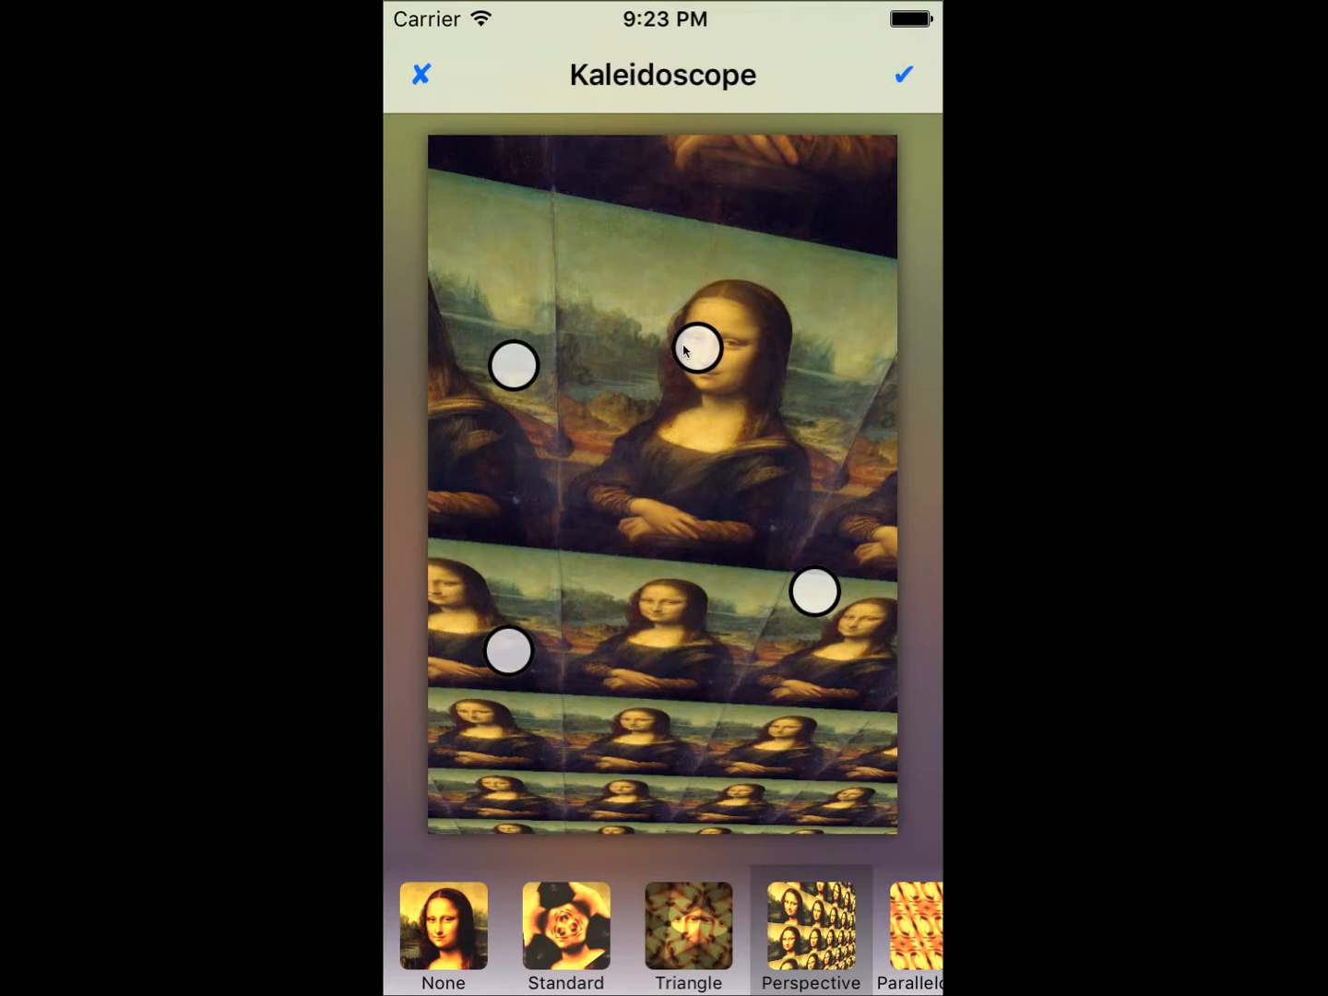
Try the Parallelogram kaleidoscope, followed by the Op Art one with all three of its settings adjusted
drag(824, 969, 554, 964)
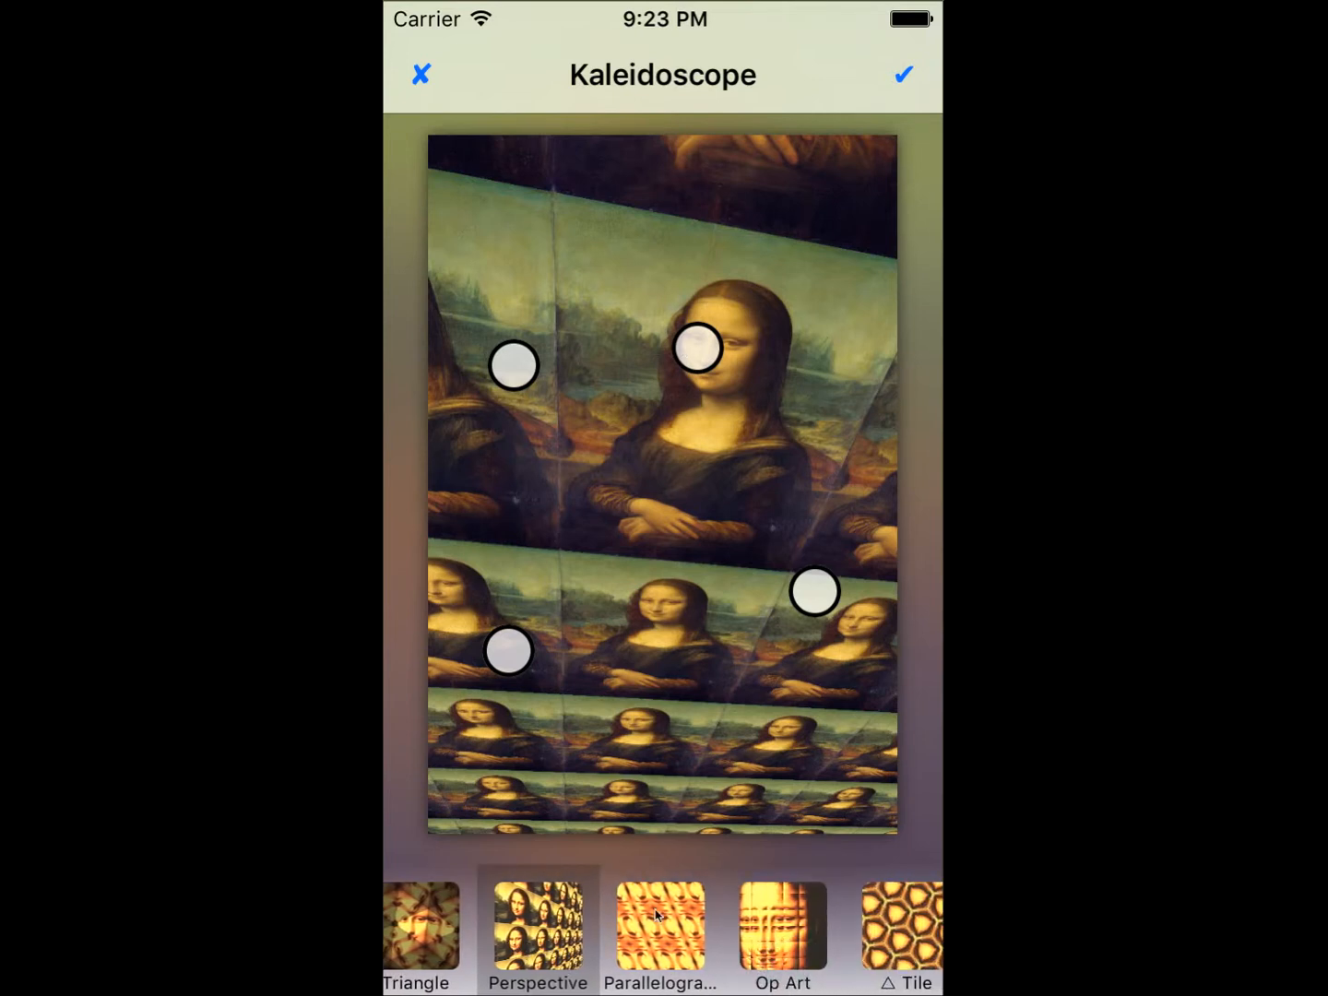
click(657, 915)
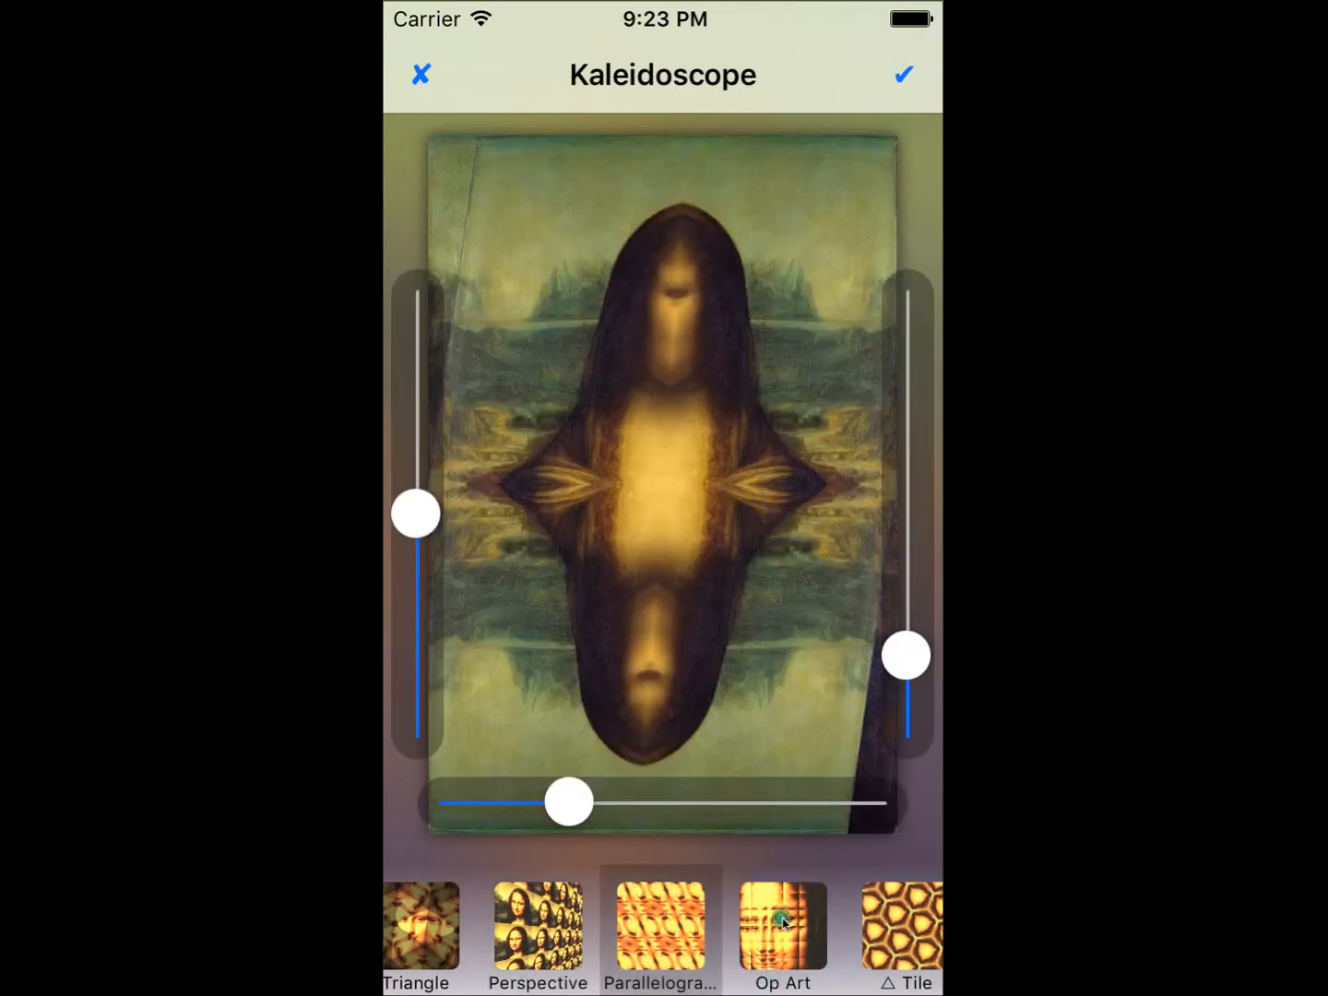
click(784, 923)
drag(510, 808, 451, 809)
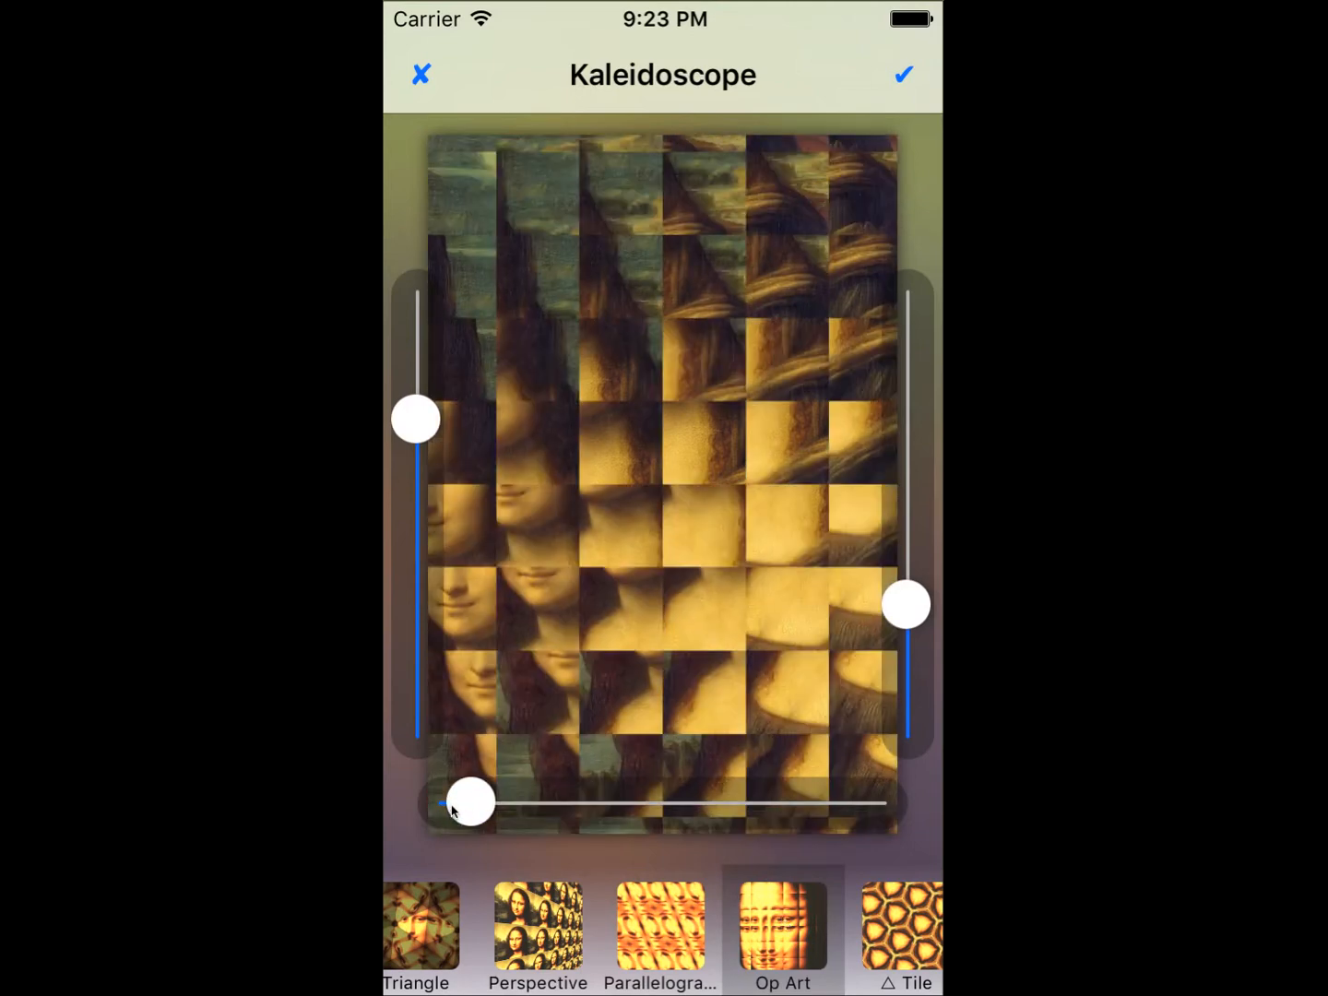
drag(905, 605, 910, 712)
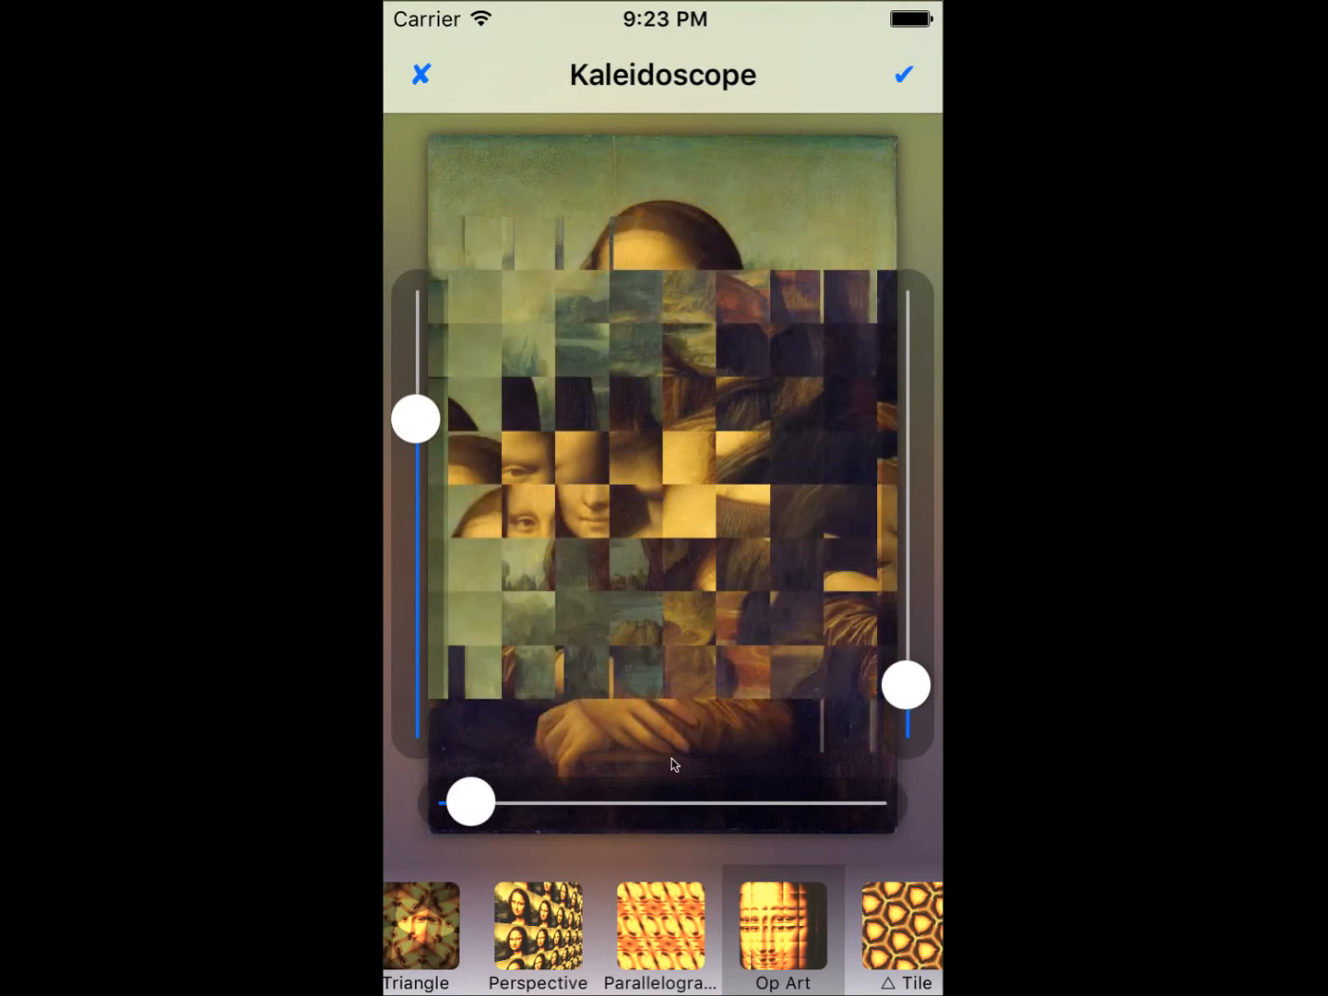
drag(430, 433, 423, 371)
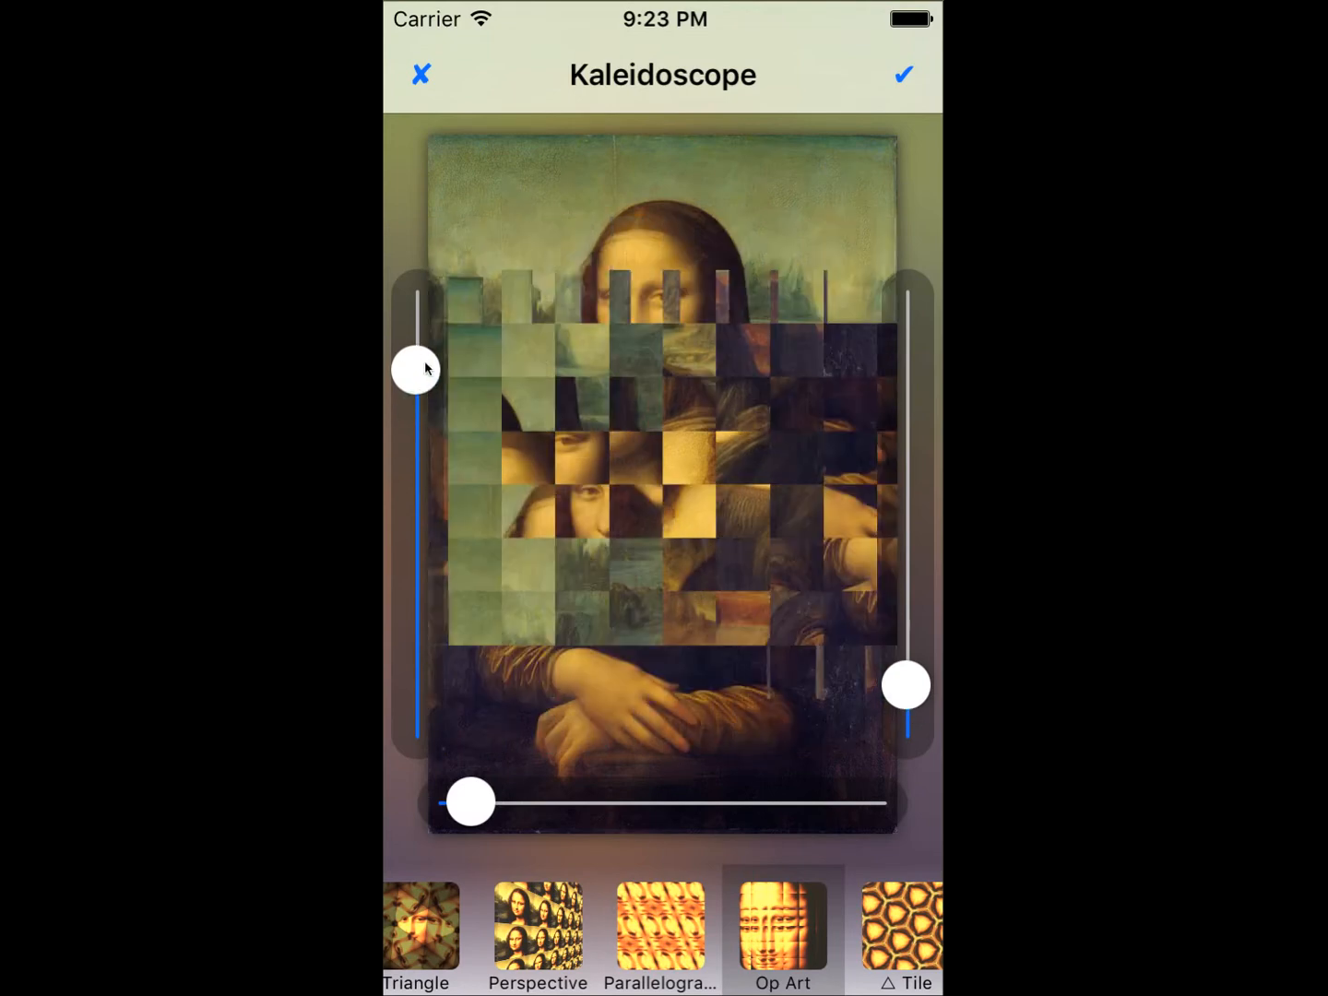
Try the △ Tile kaleidoscope on the painting and slightly increase its horizontal slider setting
drag(776, 926, 555, 925)
click(683, 937)
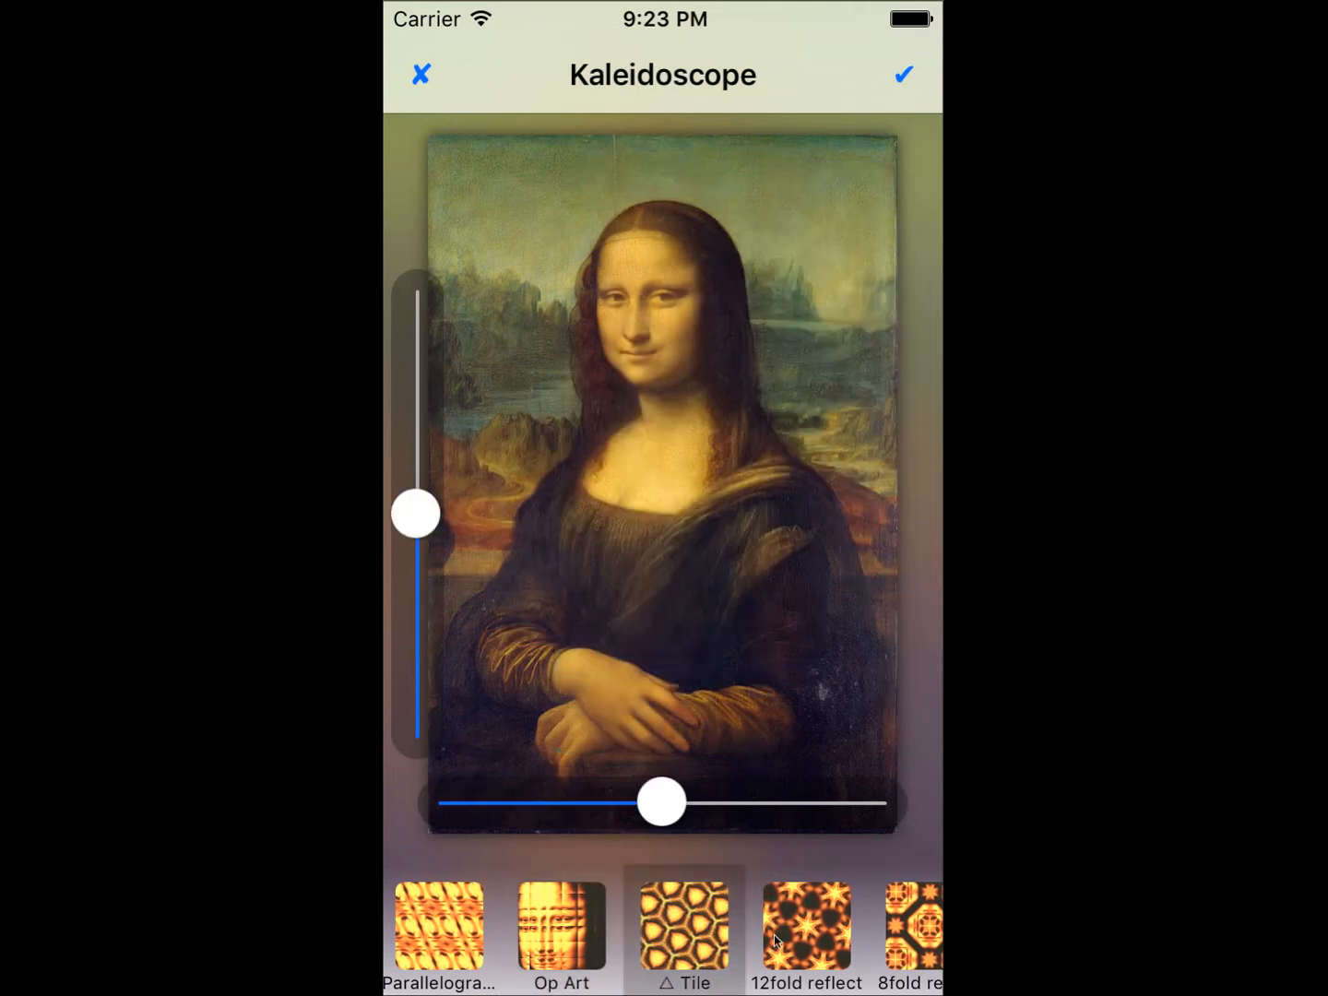
drag(796, 940, 582, 948)
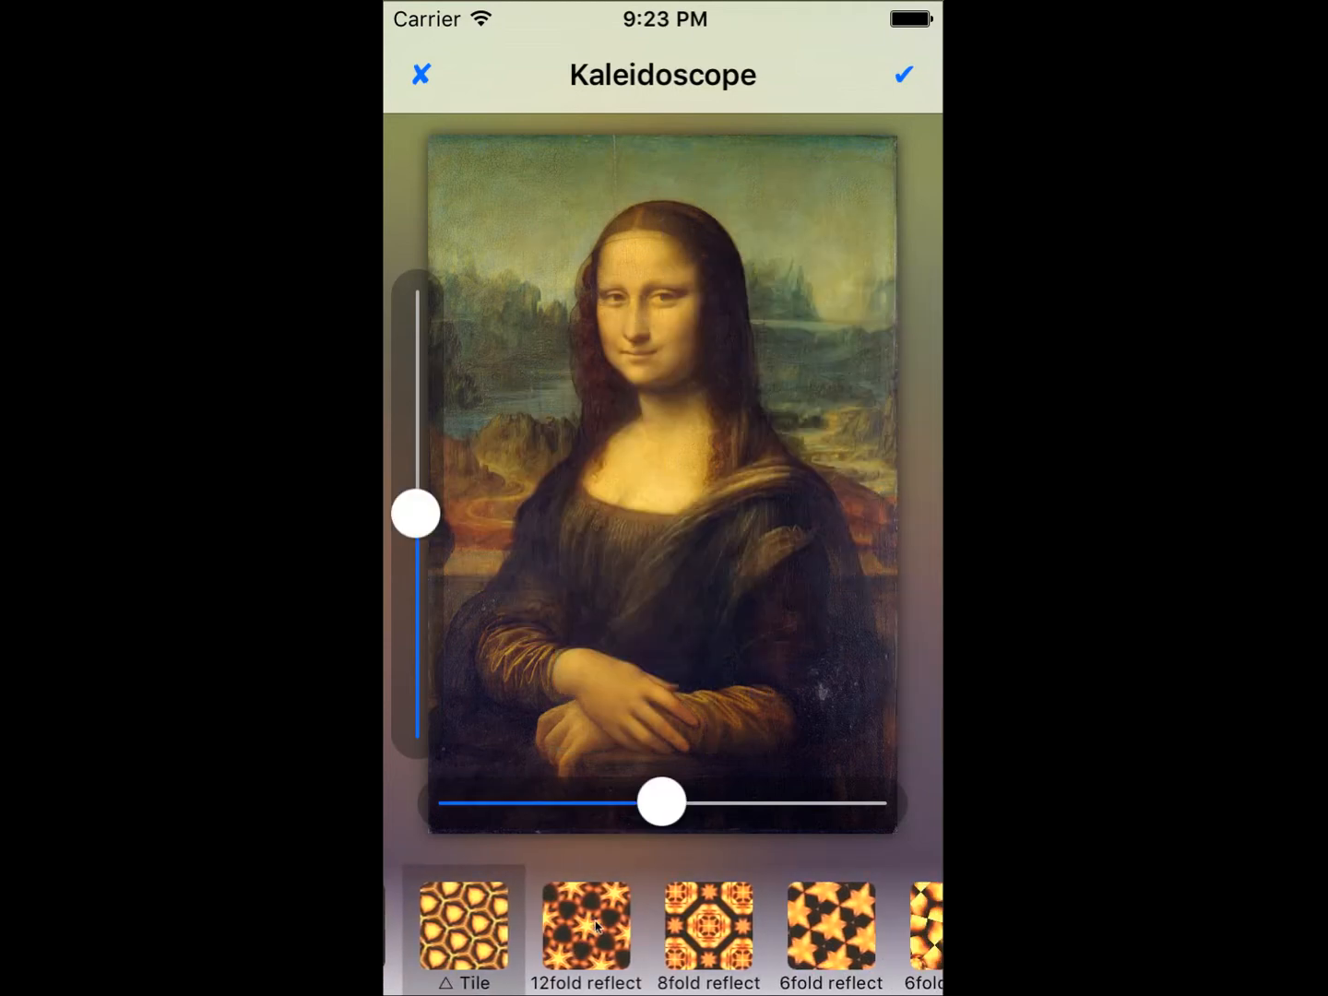
drag(647, 808, 673, 814)
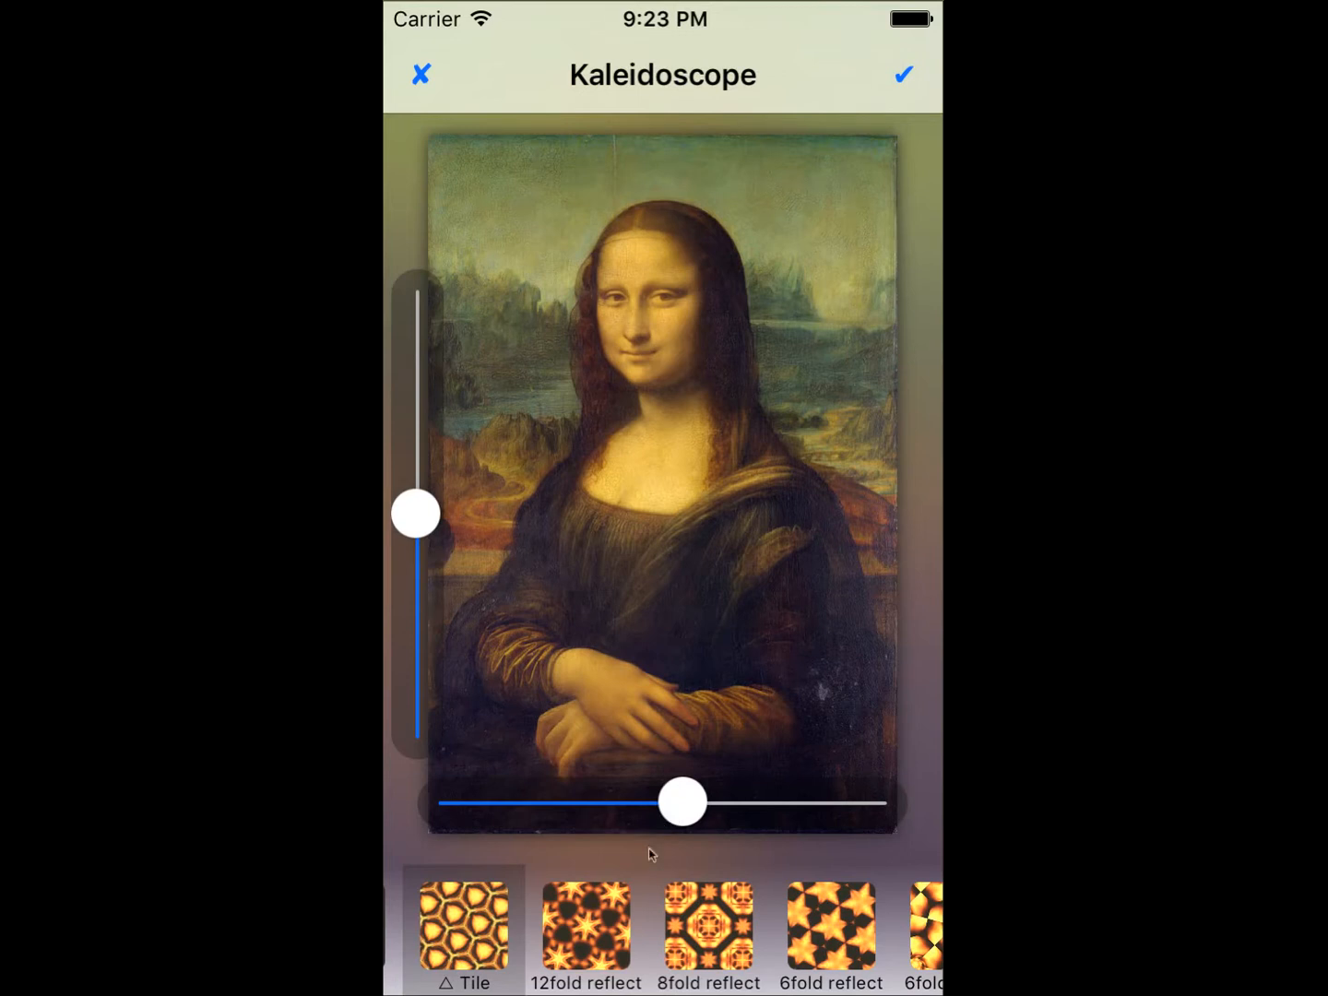
Try the 12fold reflect, 8fold reflect, 6fold reflect and 6fold rotate kaleidoscopes on the painting
click(597, 935)
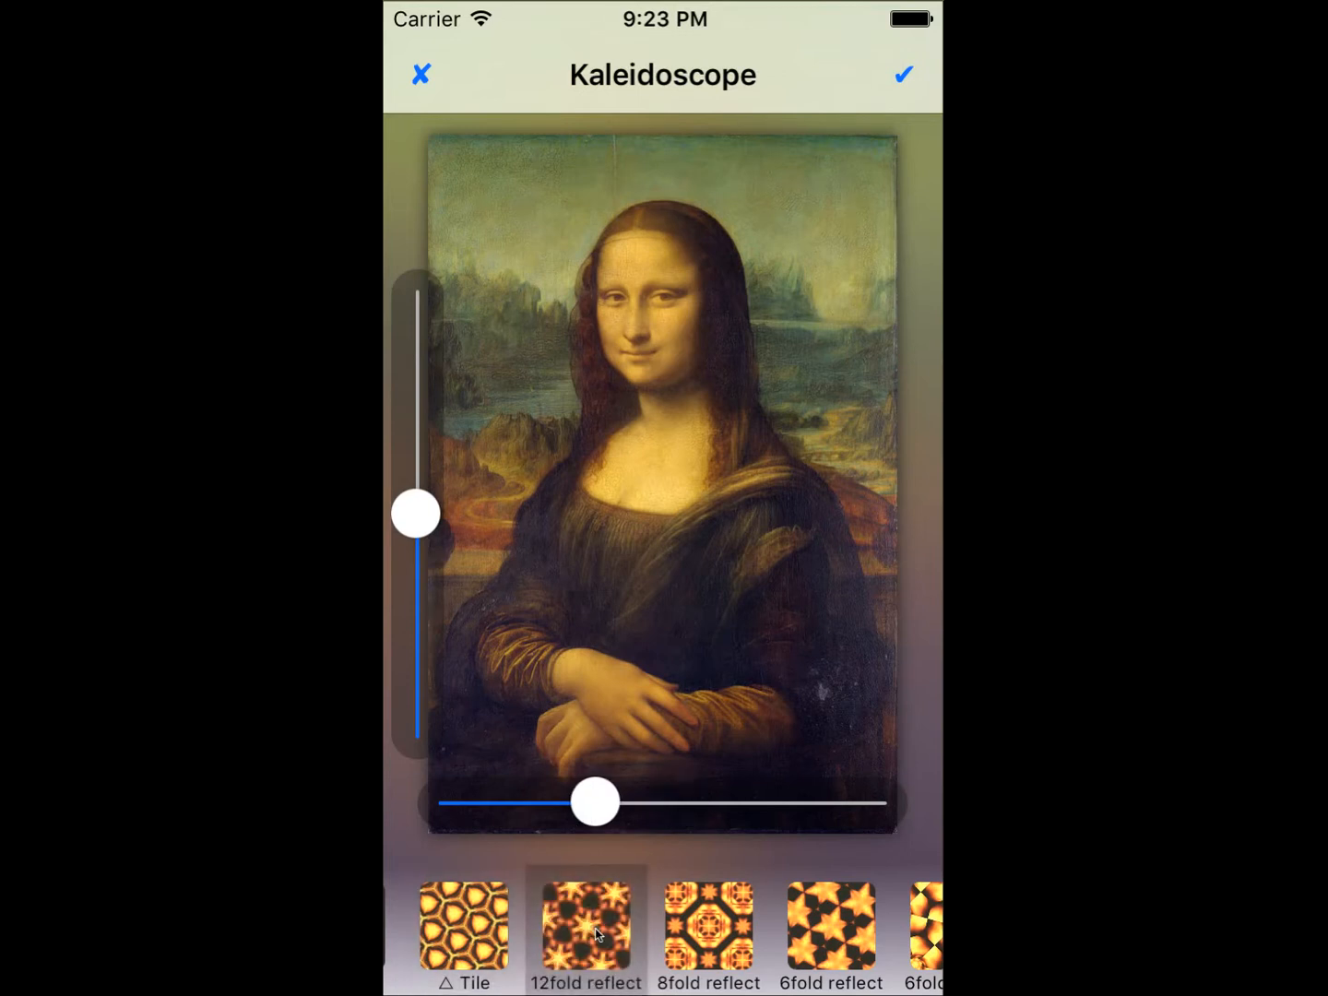
click(712, 937)
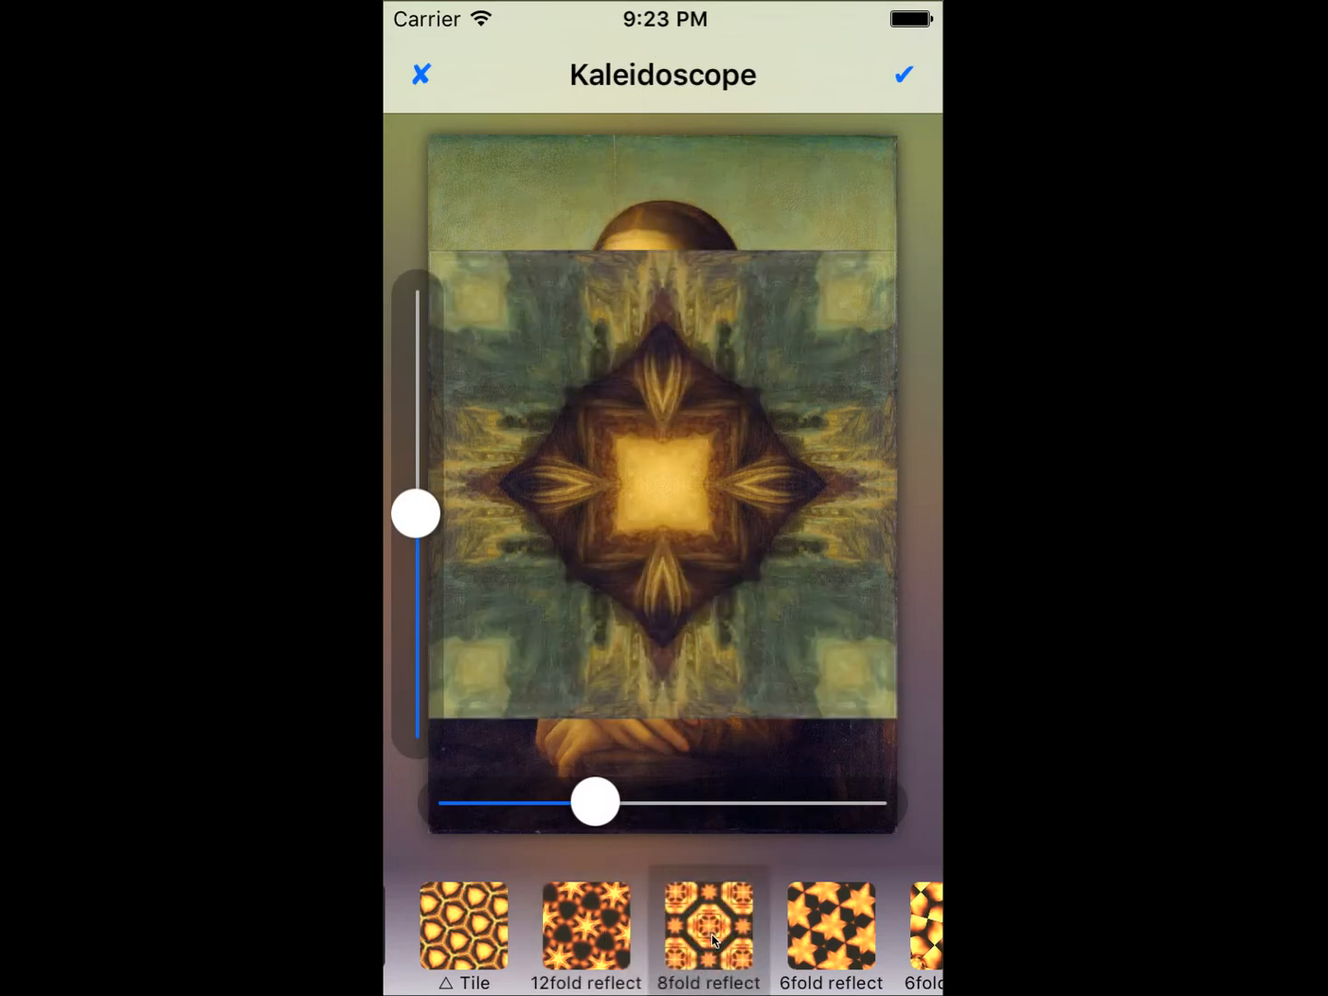
click(834, 934)
drag(834, 935, 503, 961)
click(614, 960)
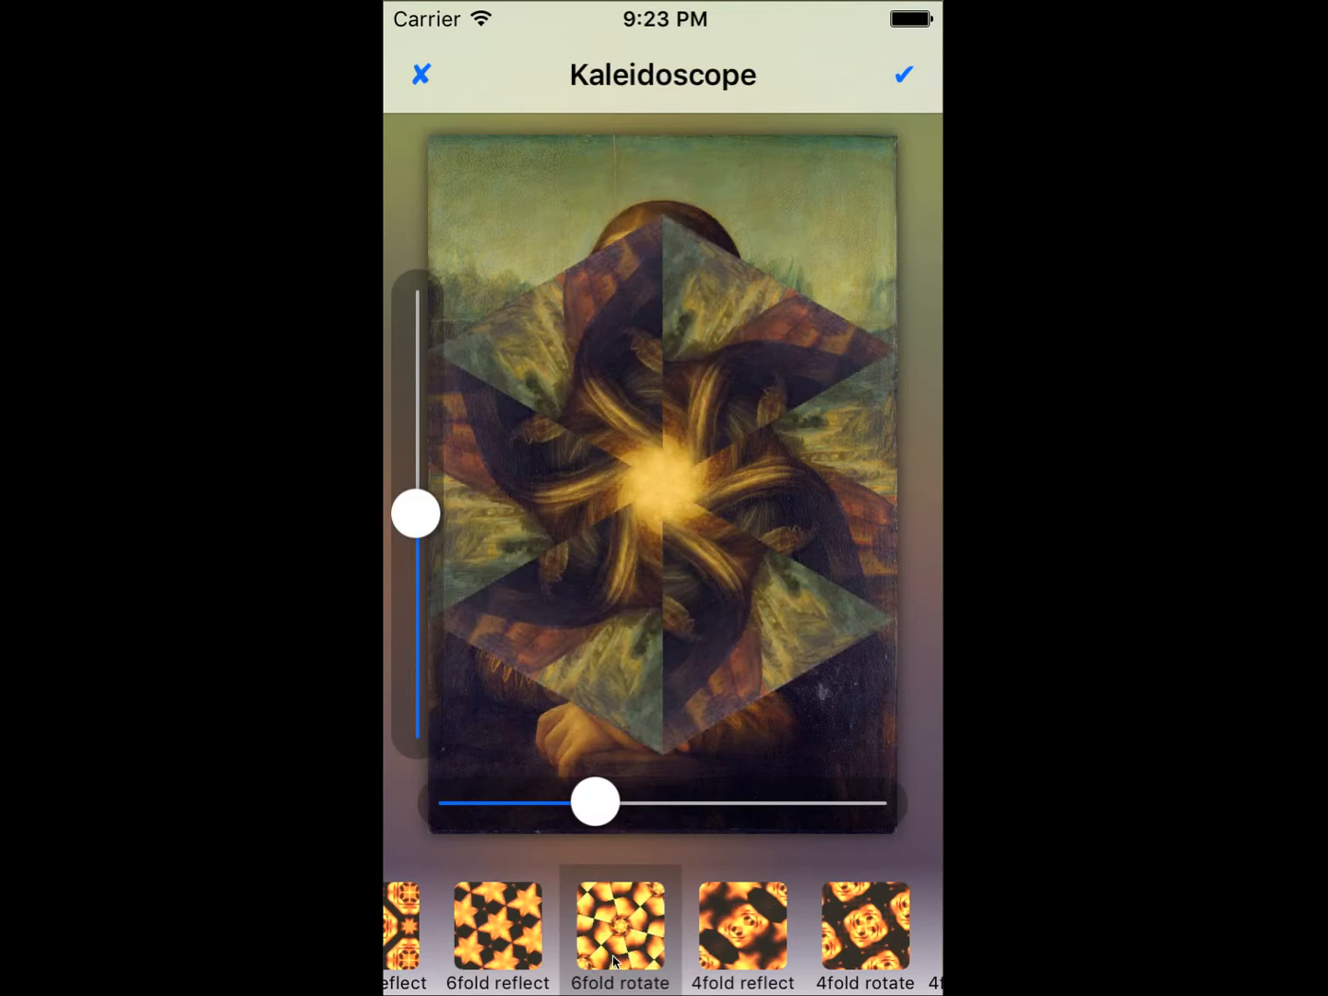
Try the 4fold reflect and 4fold rotate kaleidoscopes and discard the kaleidoscope changes
click(789, 933)
click(850, 928)
drag(815, 928, 590, 949)
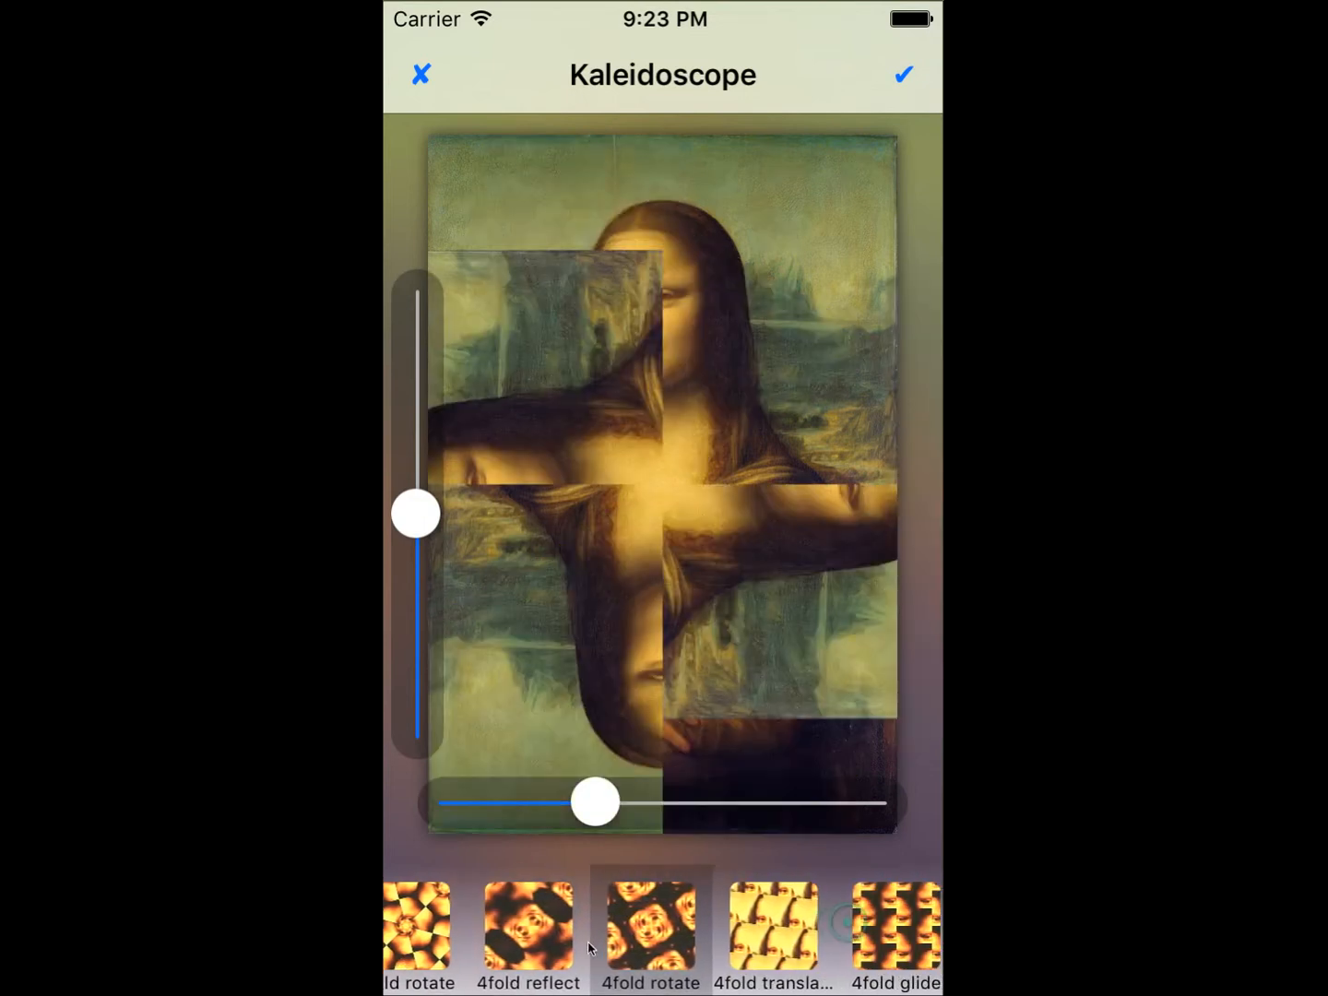
click(423, 75)
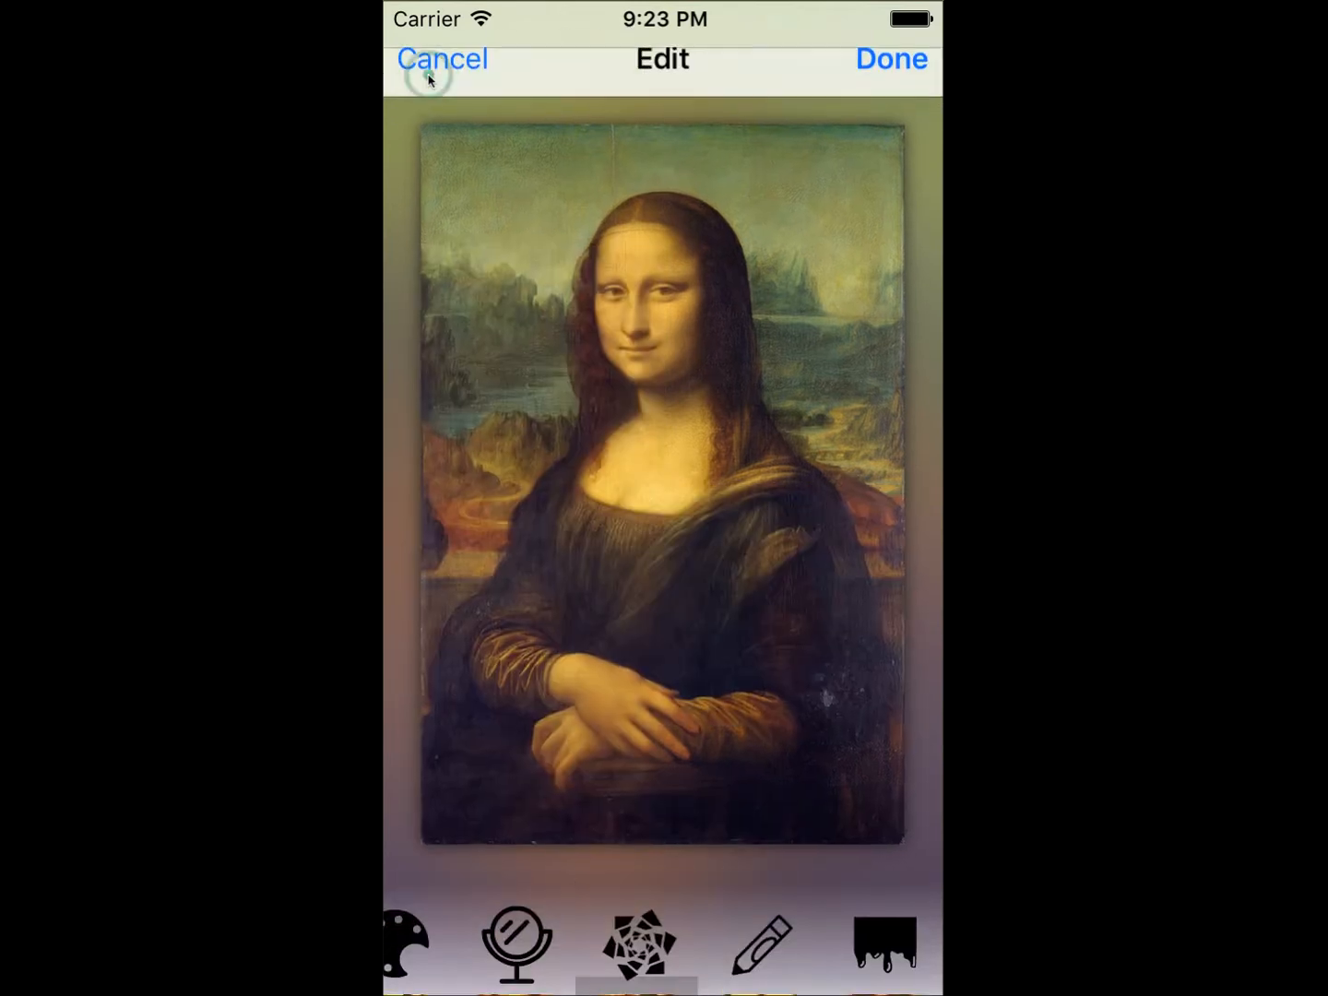
Use the Draw tool to paint a thick red loop around the figure's head and discard the drawing
drag(777, 940, 658, 939)
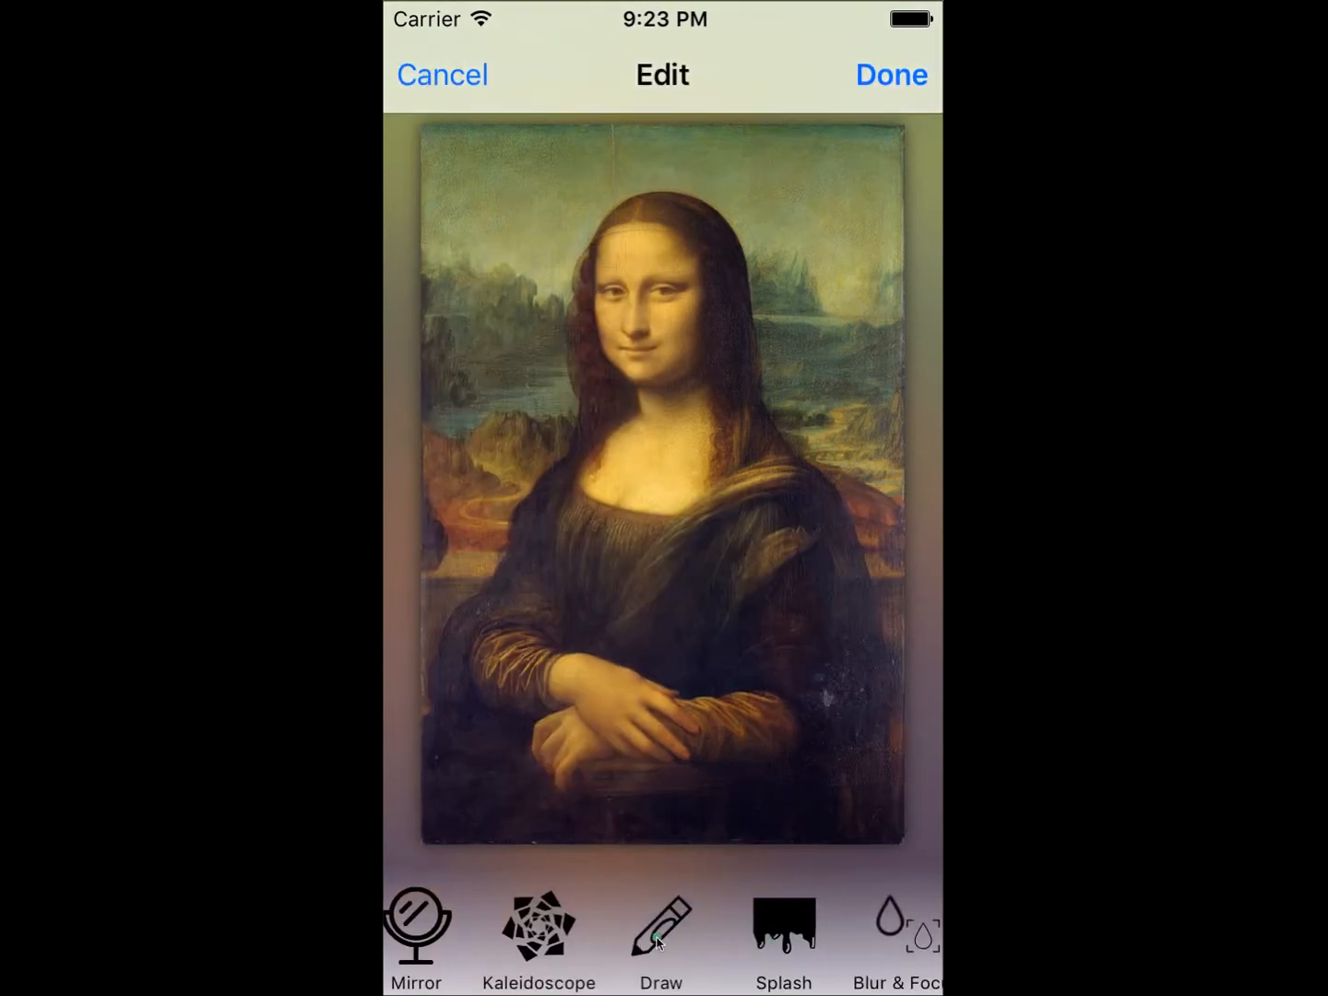
click(657, 938)
drag(460, 894, 564, 916)
drag(490, 975, 593, 975)
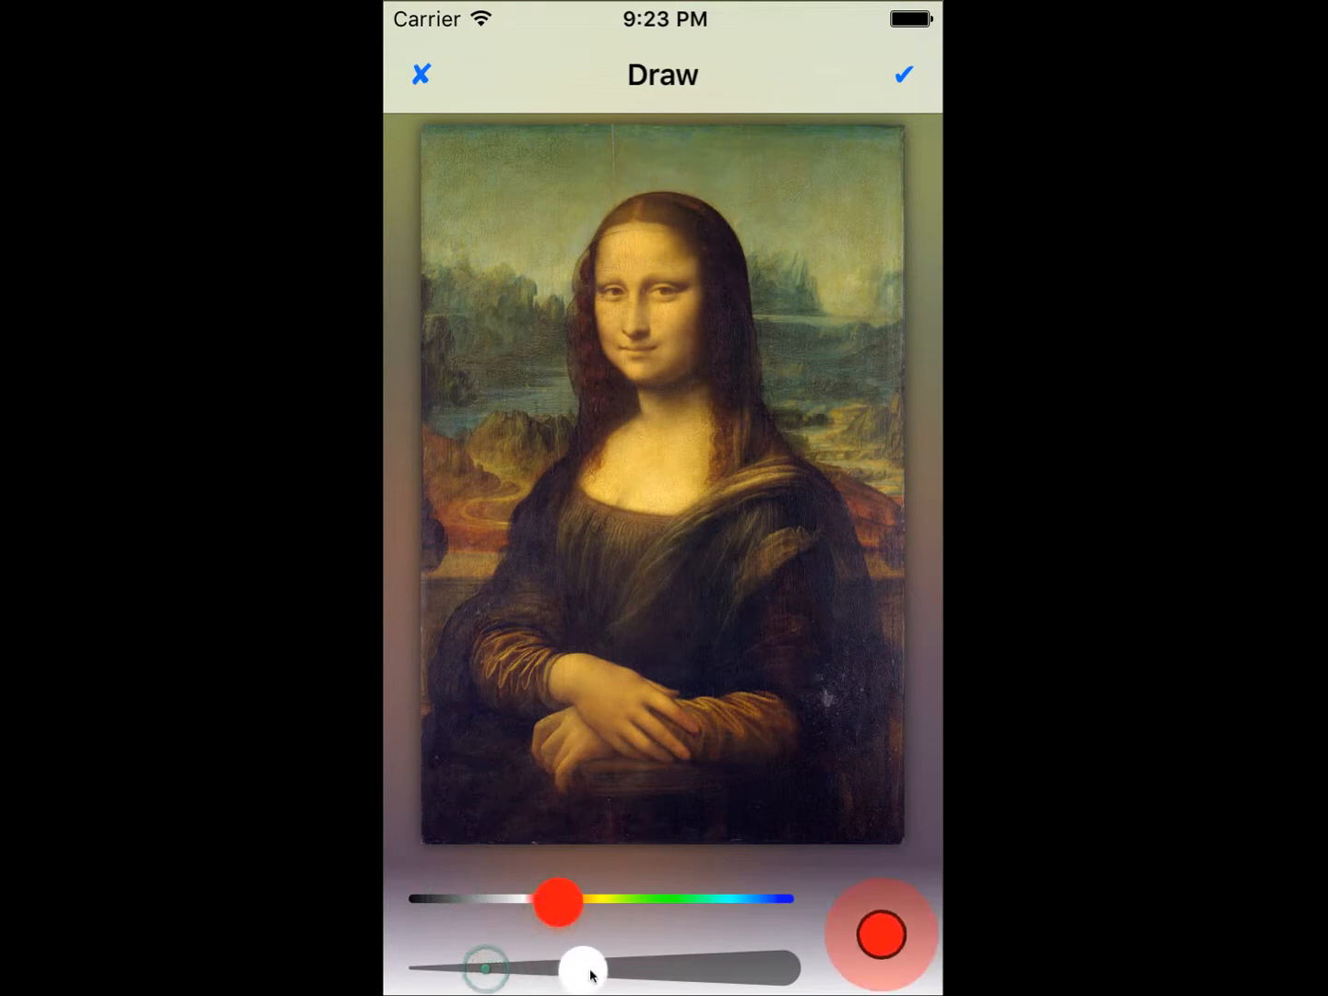
mouse_move(532, 495)
mouse_down()
mouse_move(724, 482)
mouse_move(794, 215)
mouse_move(570, 205)
mouse_move(528, 465)
mouse_up()
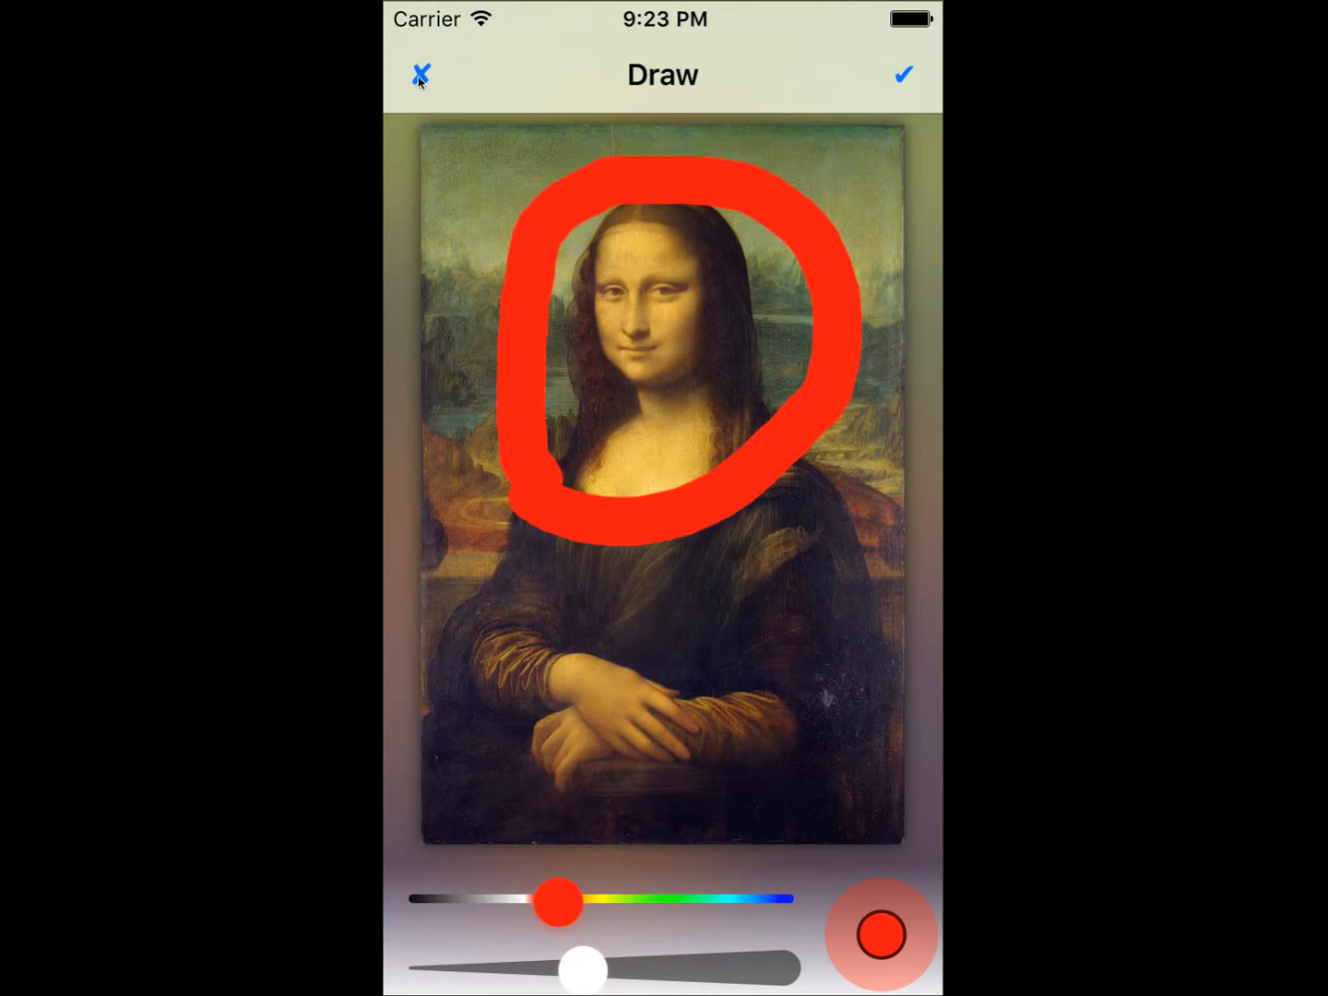
click(421, 76)
Use the Splash tool to brush colour back onto the face, enlarging the brush partway, and discard the effect
mouse_move(689, 944)
mouse_down()
mouse_move(486, 953)
mouse_move(489, 935)
mouse_up()
click(613, 926)
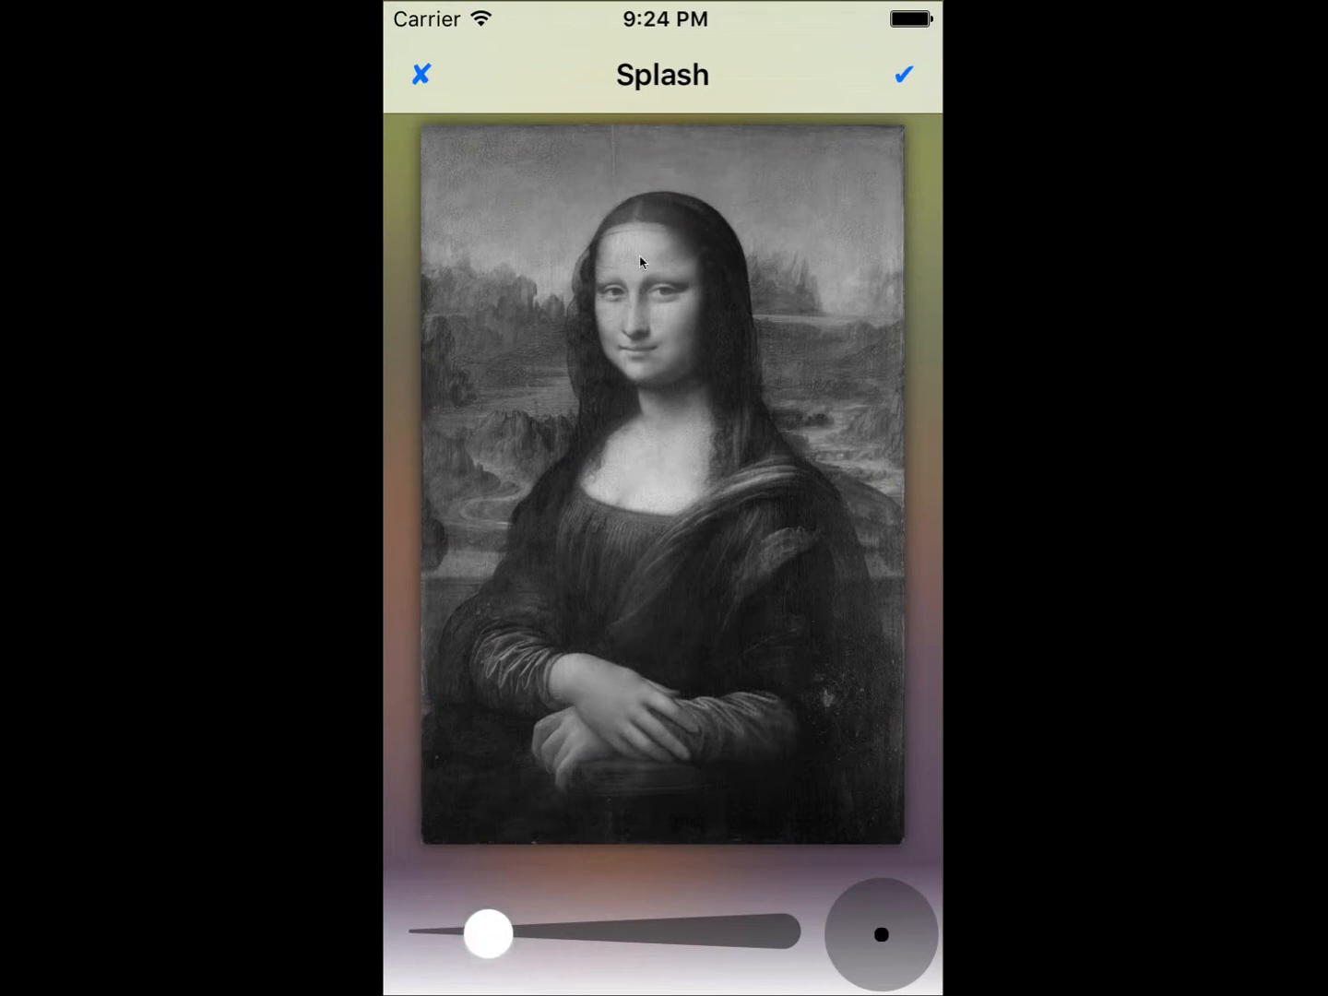
drag(635, 256, 636, 264)
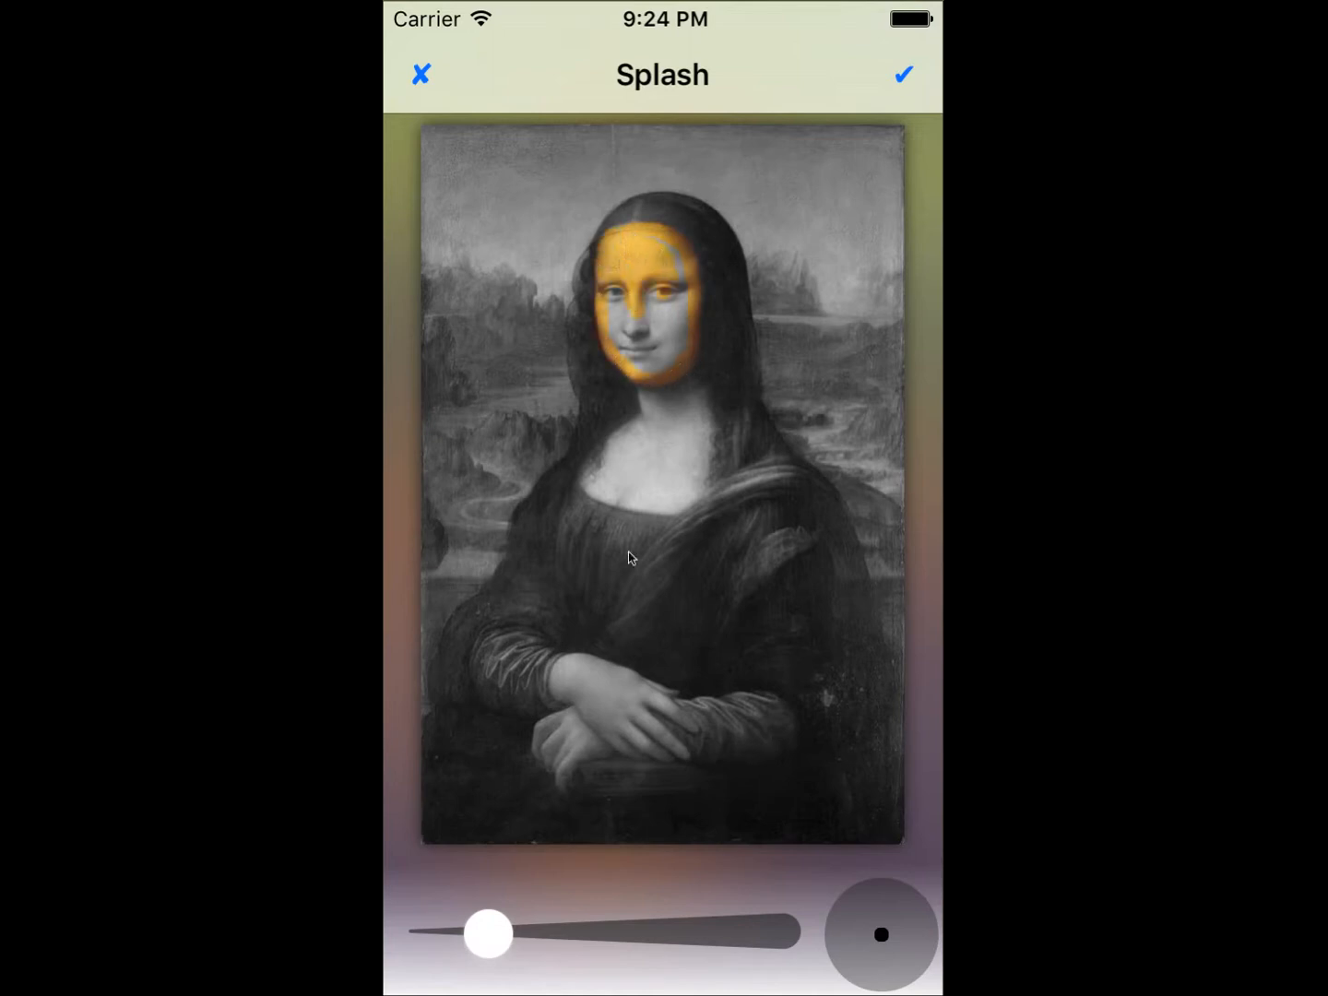
drag(506, 927, 544, 932)
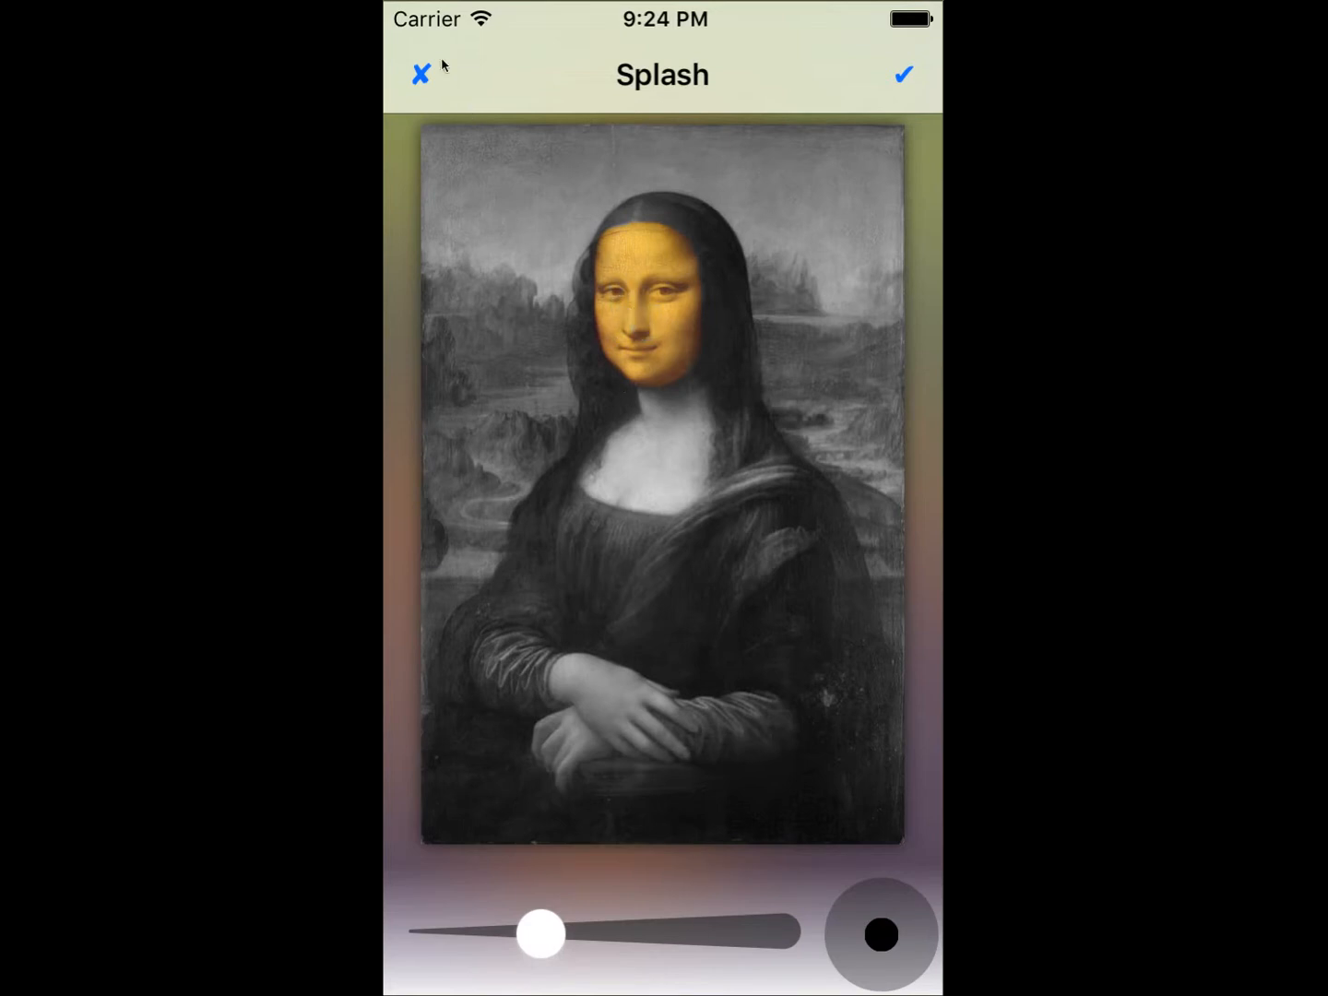
click(422, 77)
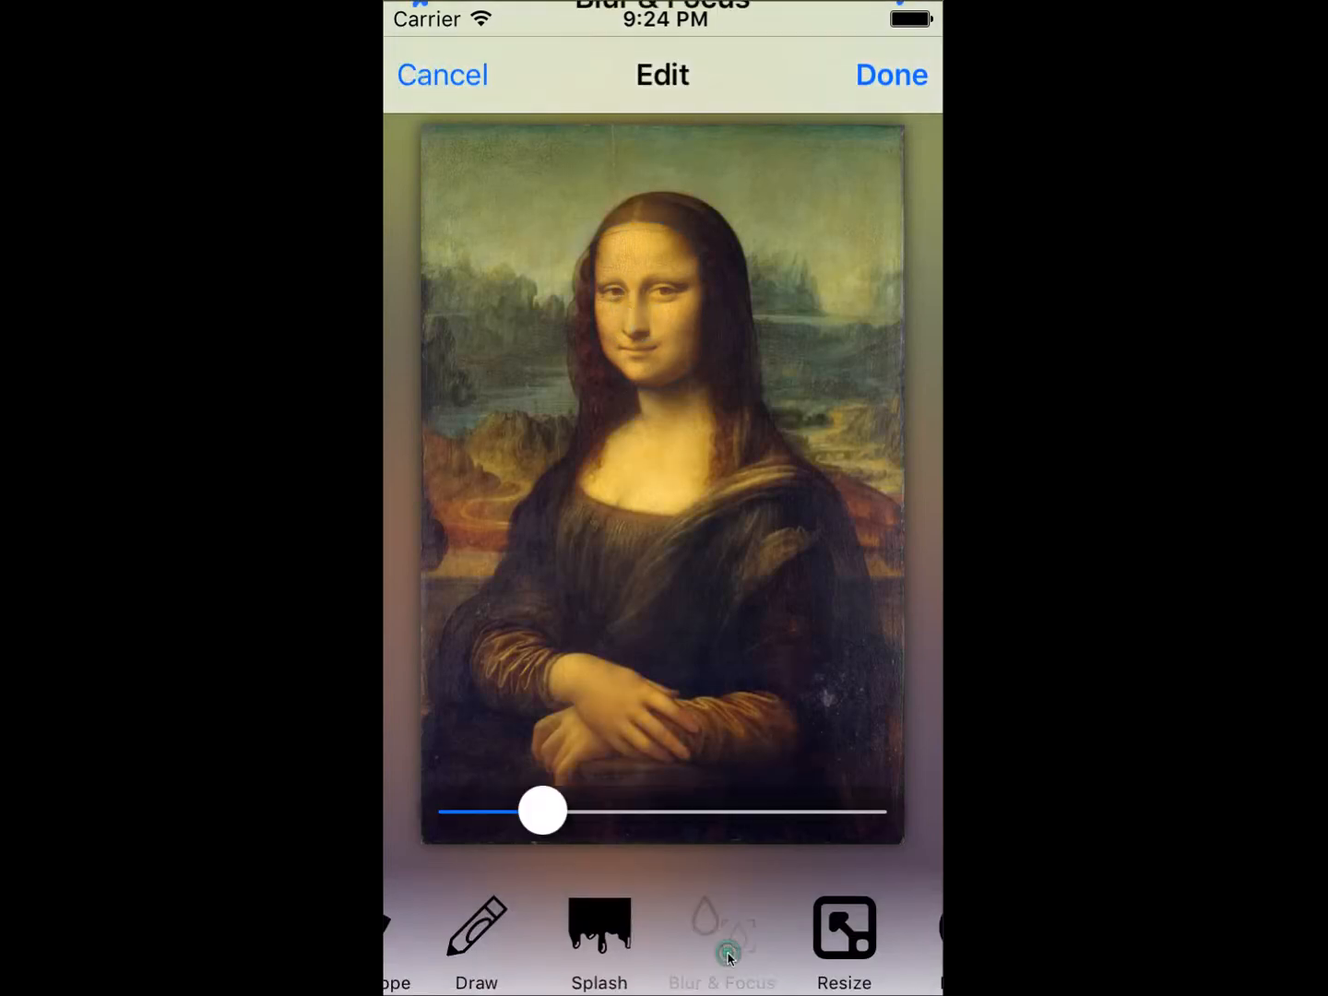
Use Blur & Focus to strengthen the blur and place a circular focus area around the face
click(728, 954)
drag(522, 810, 745, 812)
click(567, 925)
click(661, 291)
mouse_move(663, 297)
mouse_down()
mouse_move(676, 424)
mouse_move(661, 579)
mouse_move(581, 318)
mouse_move(666, 276)
mouse_up()
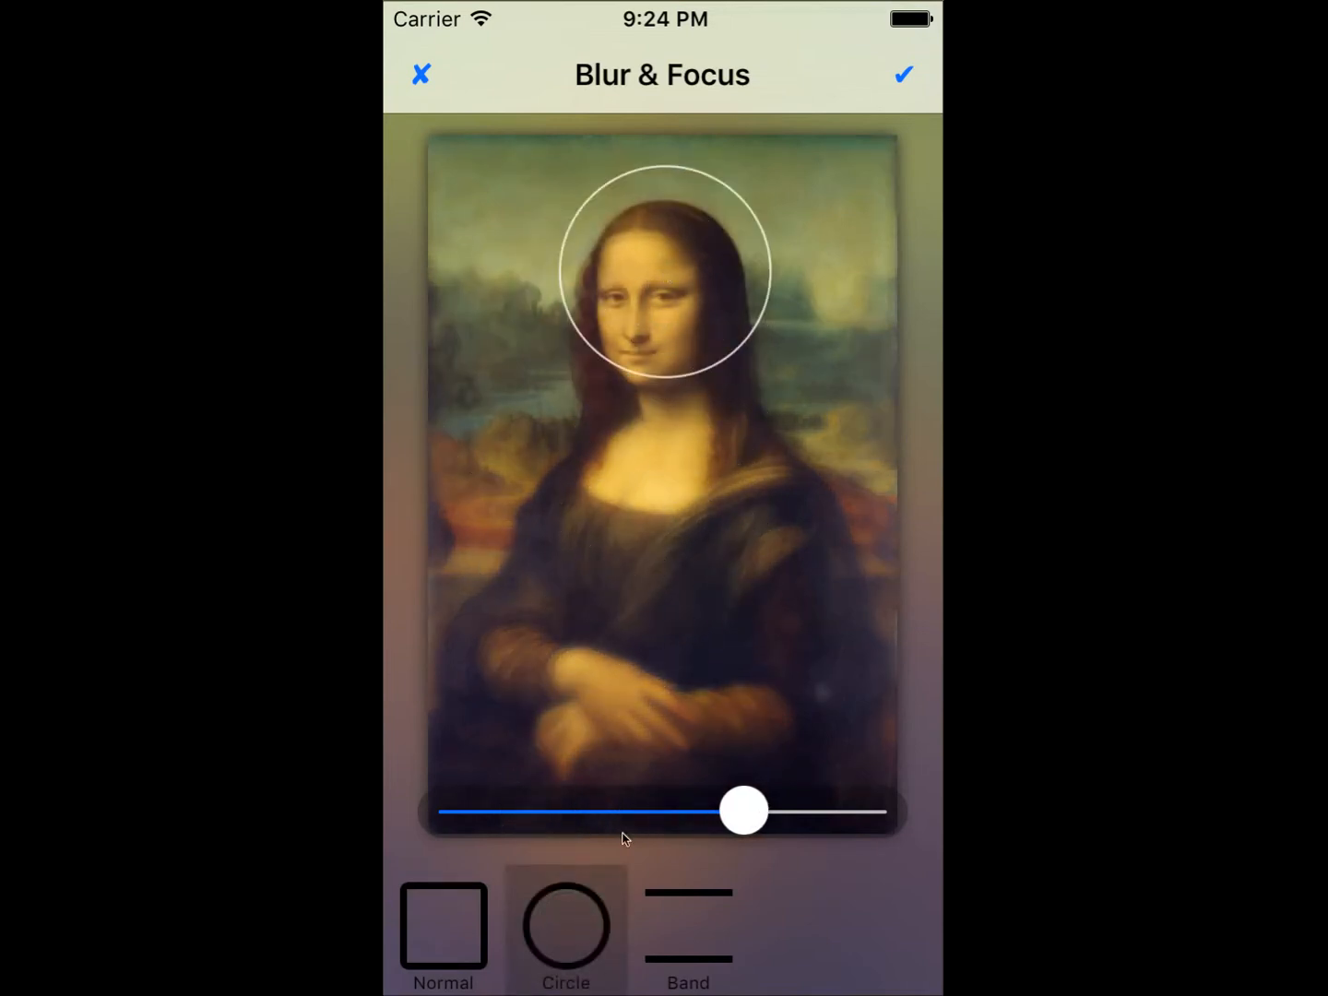
Change the focus area to a diagonal band across the figure and discard the blur changes
click(680, 979)
drag(590, 596, 590, 519)
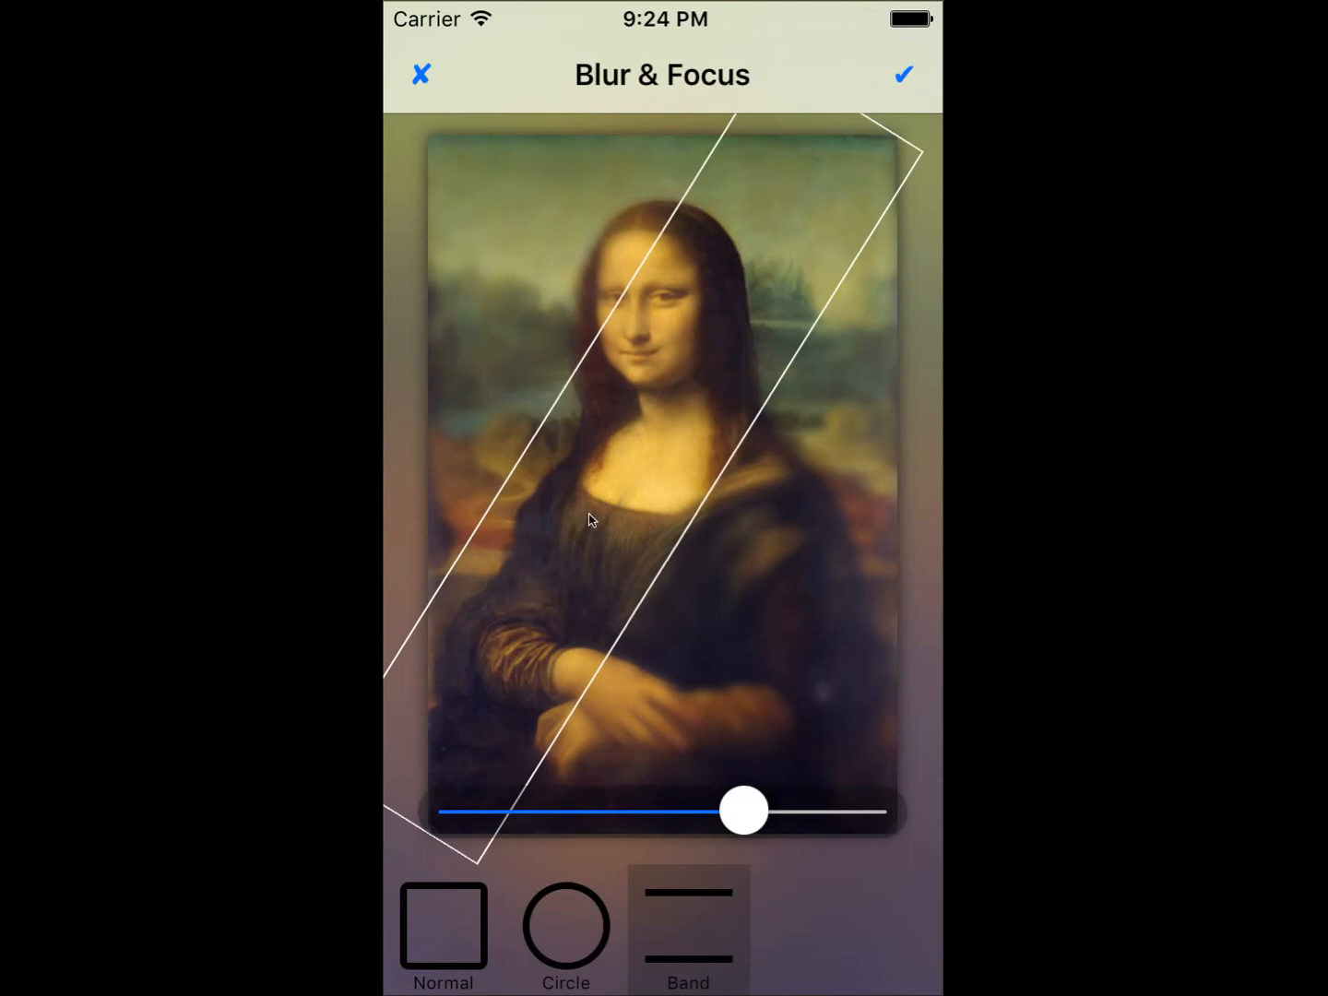
click(421, 74)
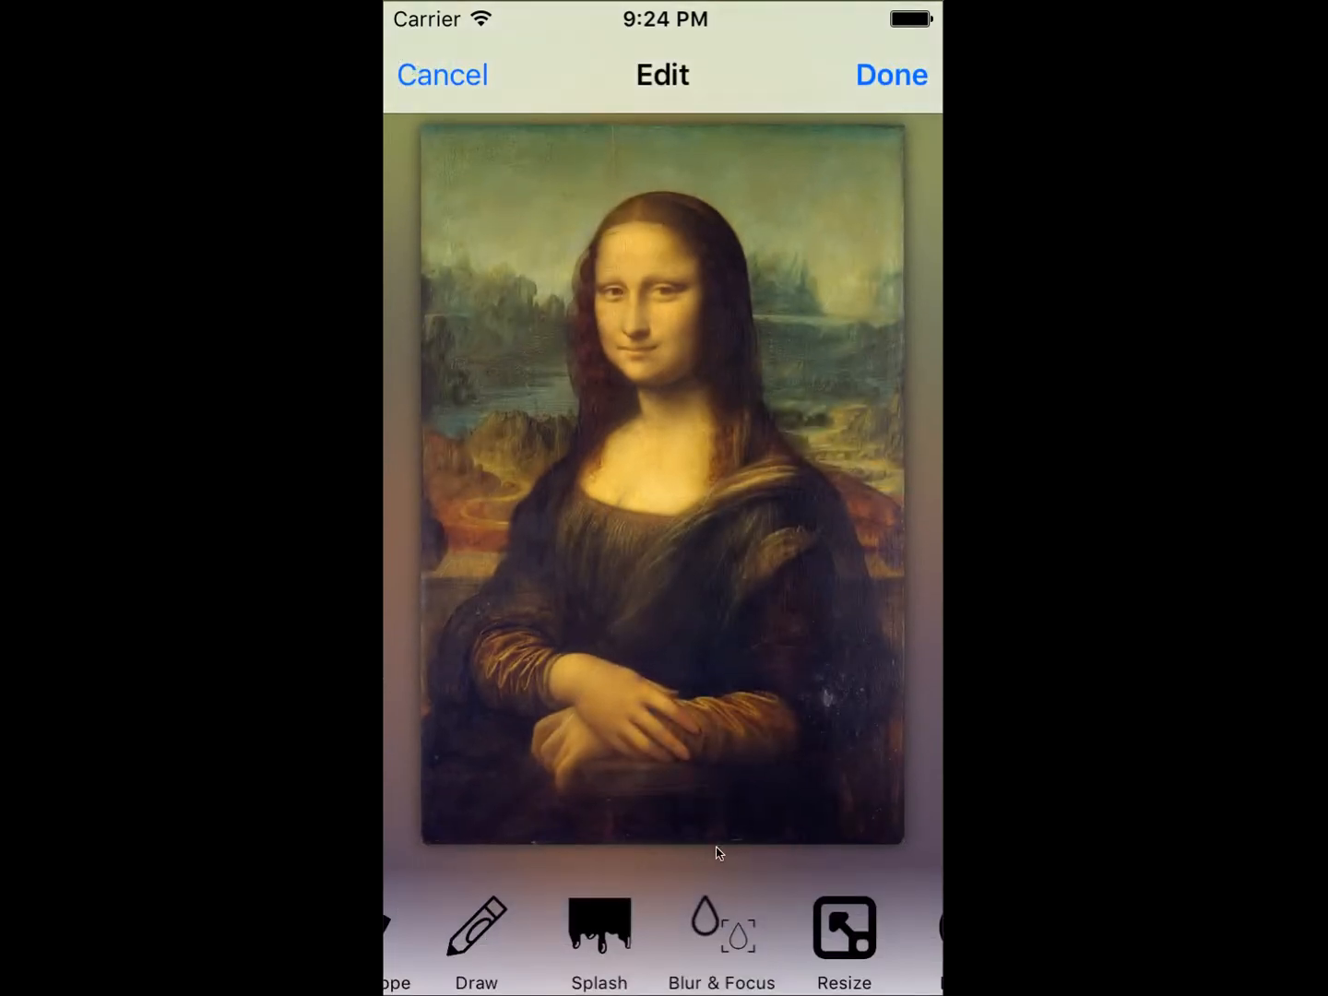
Start resizing the image by height, trying the 2048 preset and settling on a height of 1024
drag(649, 941, 532, 956)
click(648, 930)
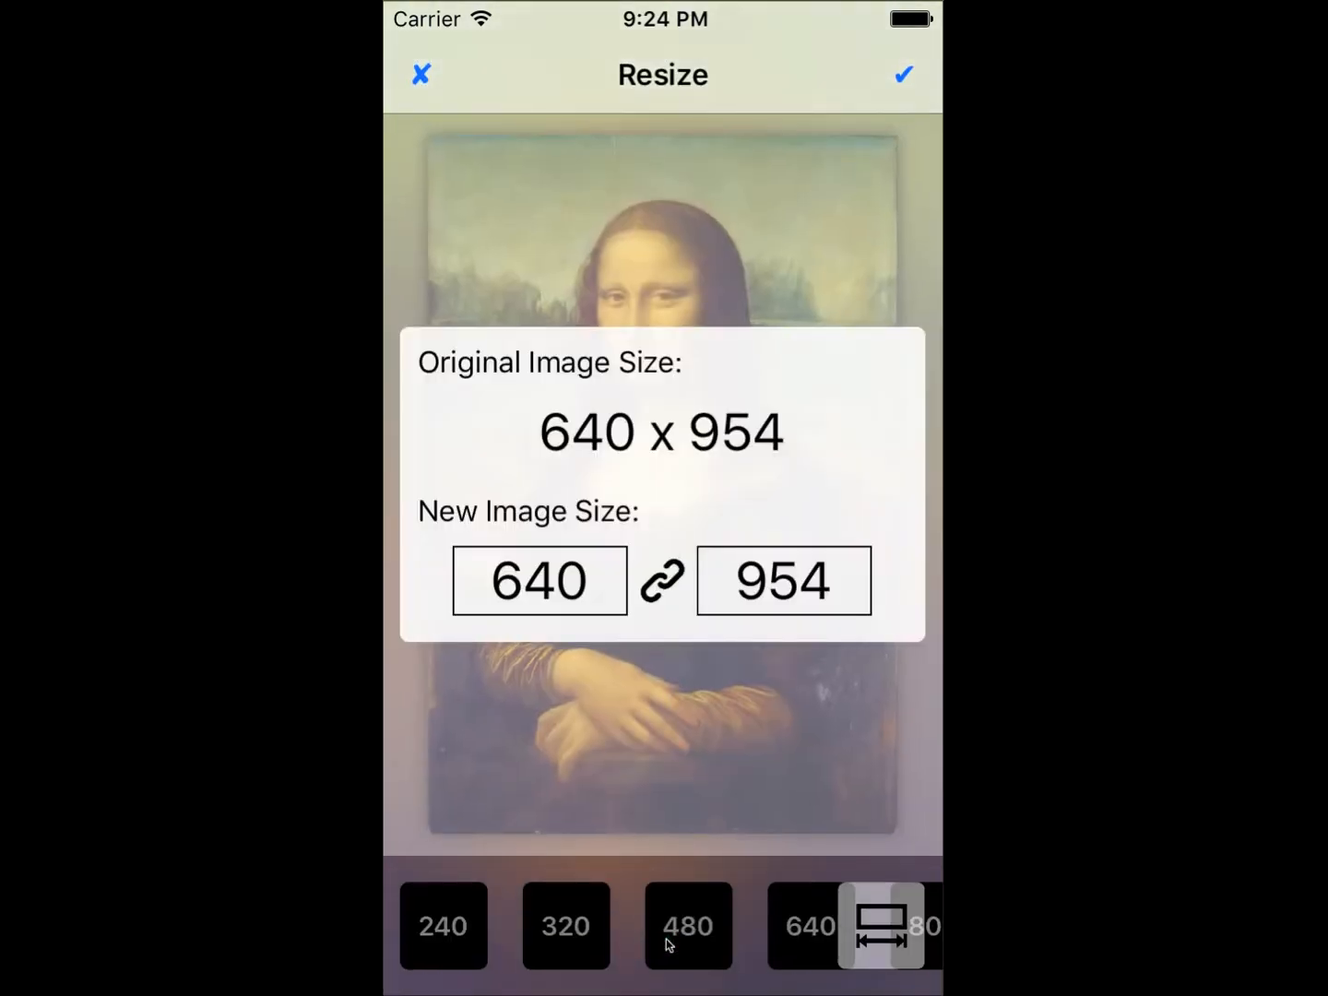
click(873, 939)
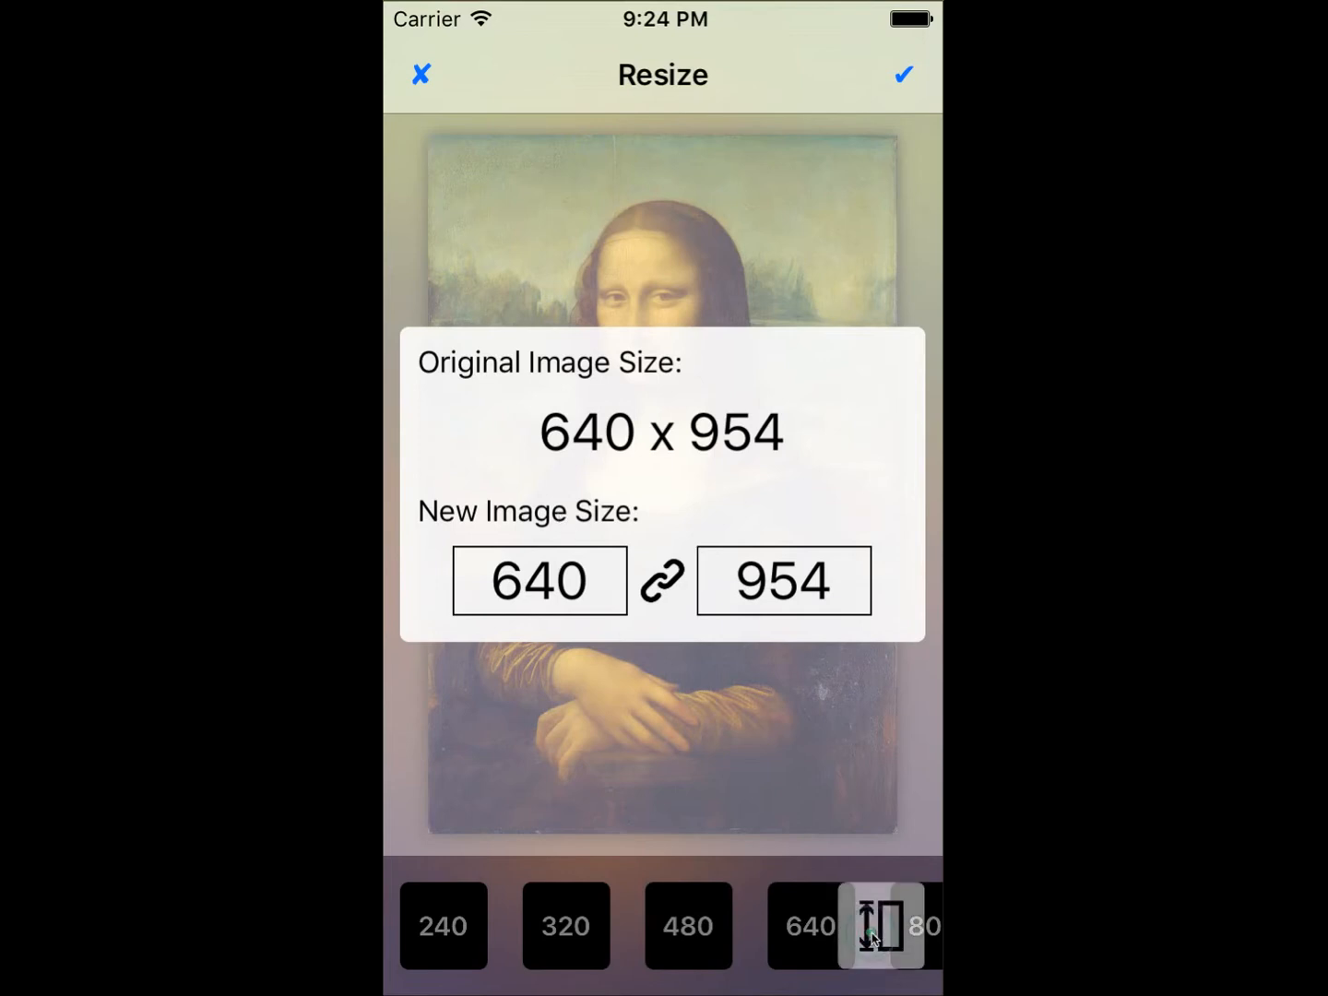
drag(630, 936, 495, 943)
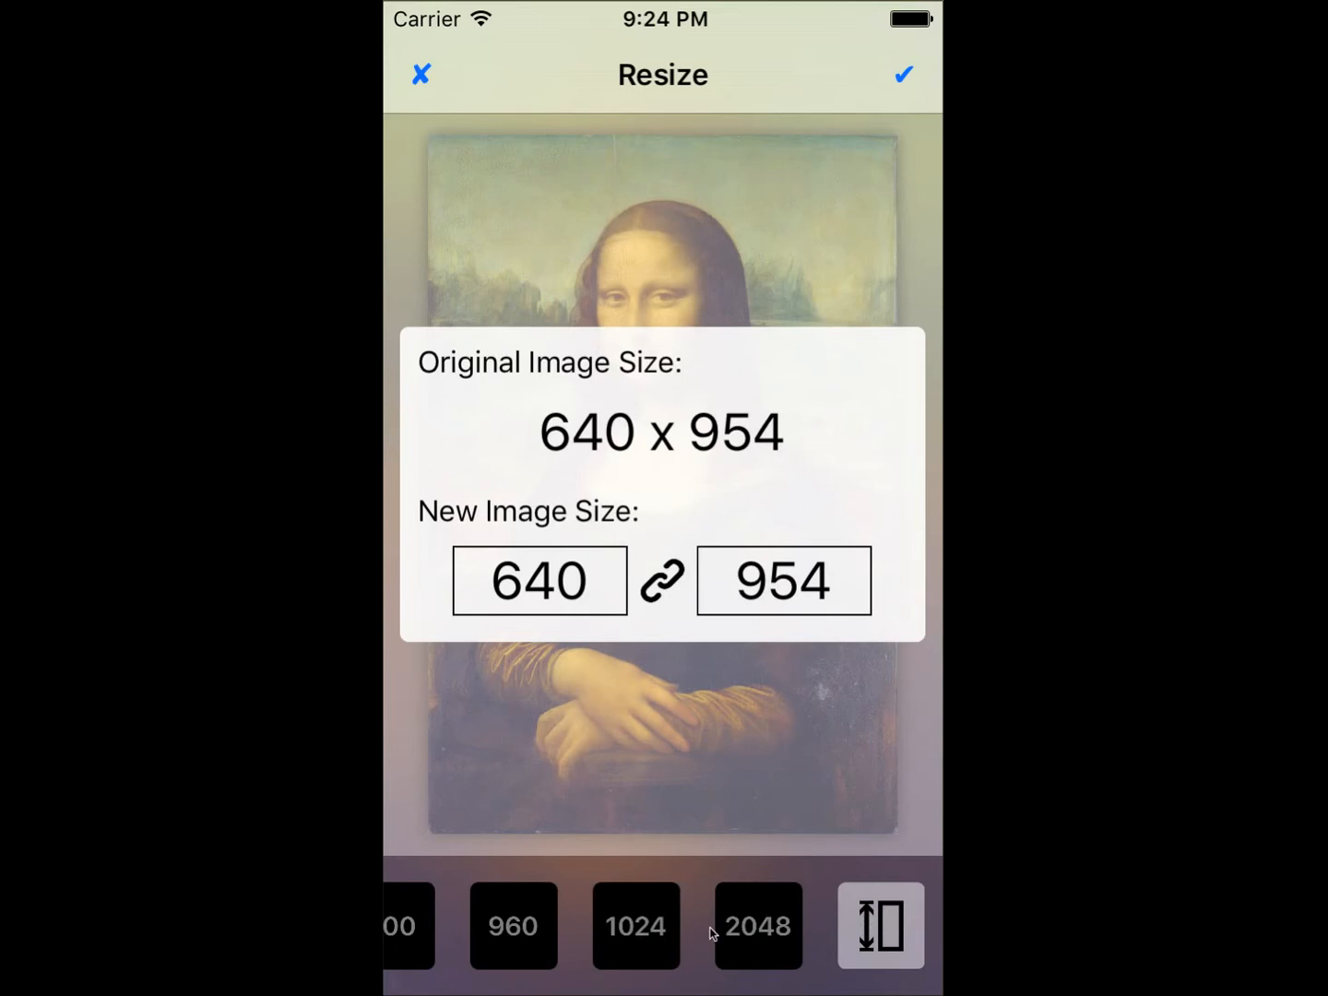
click(749, 932)
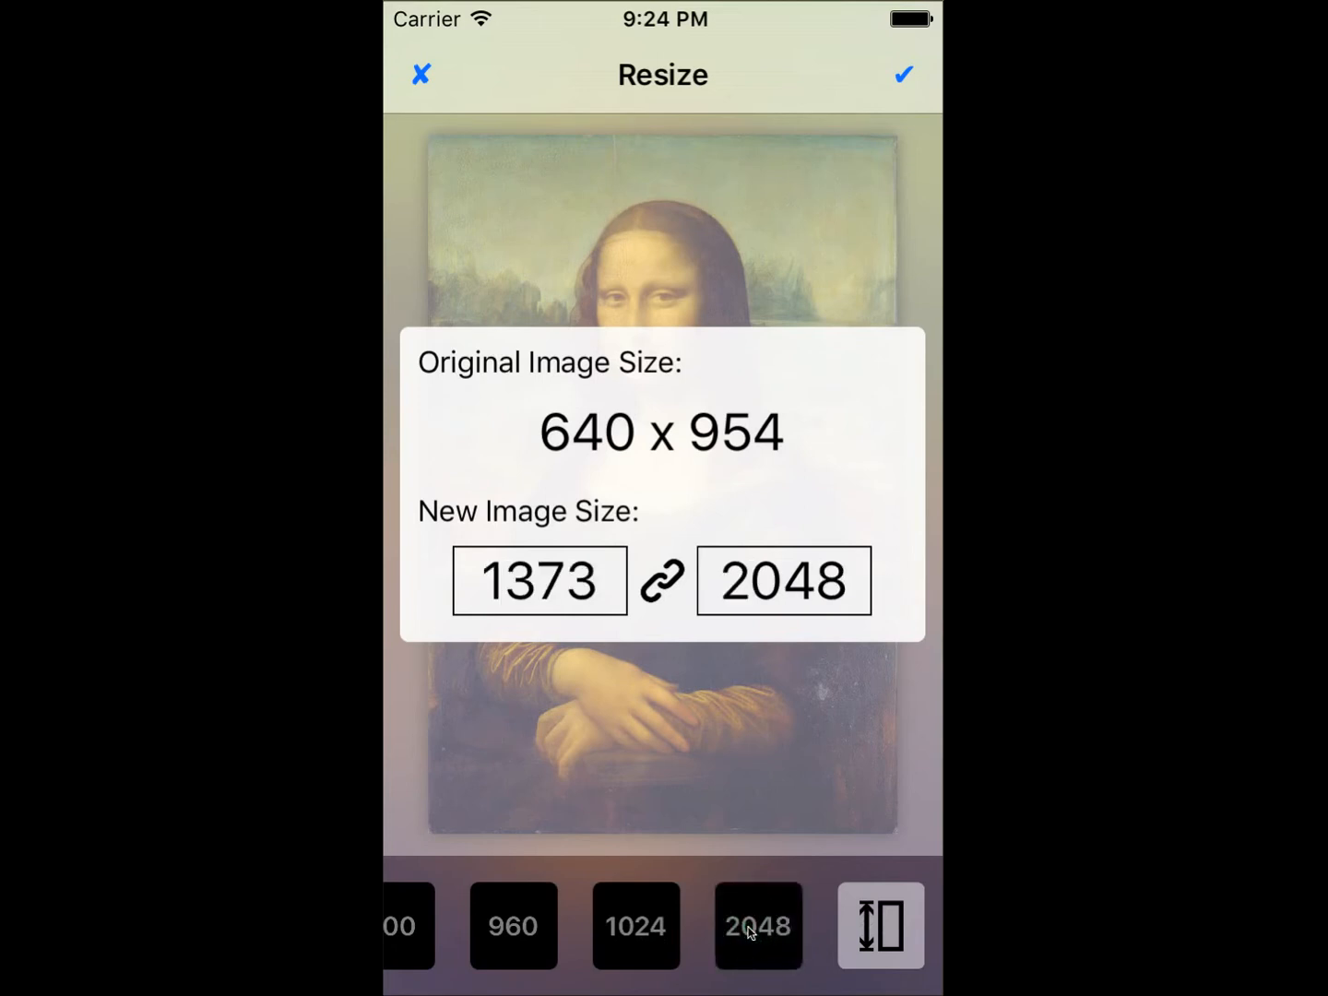
click(635, 926)
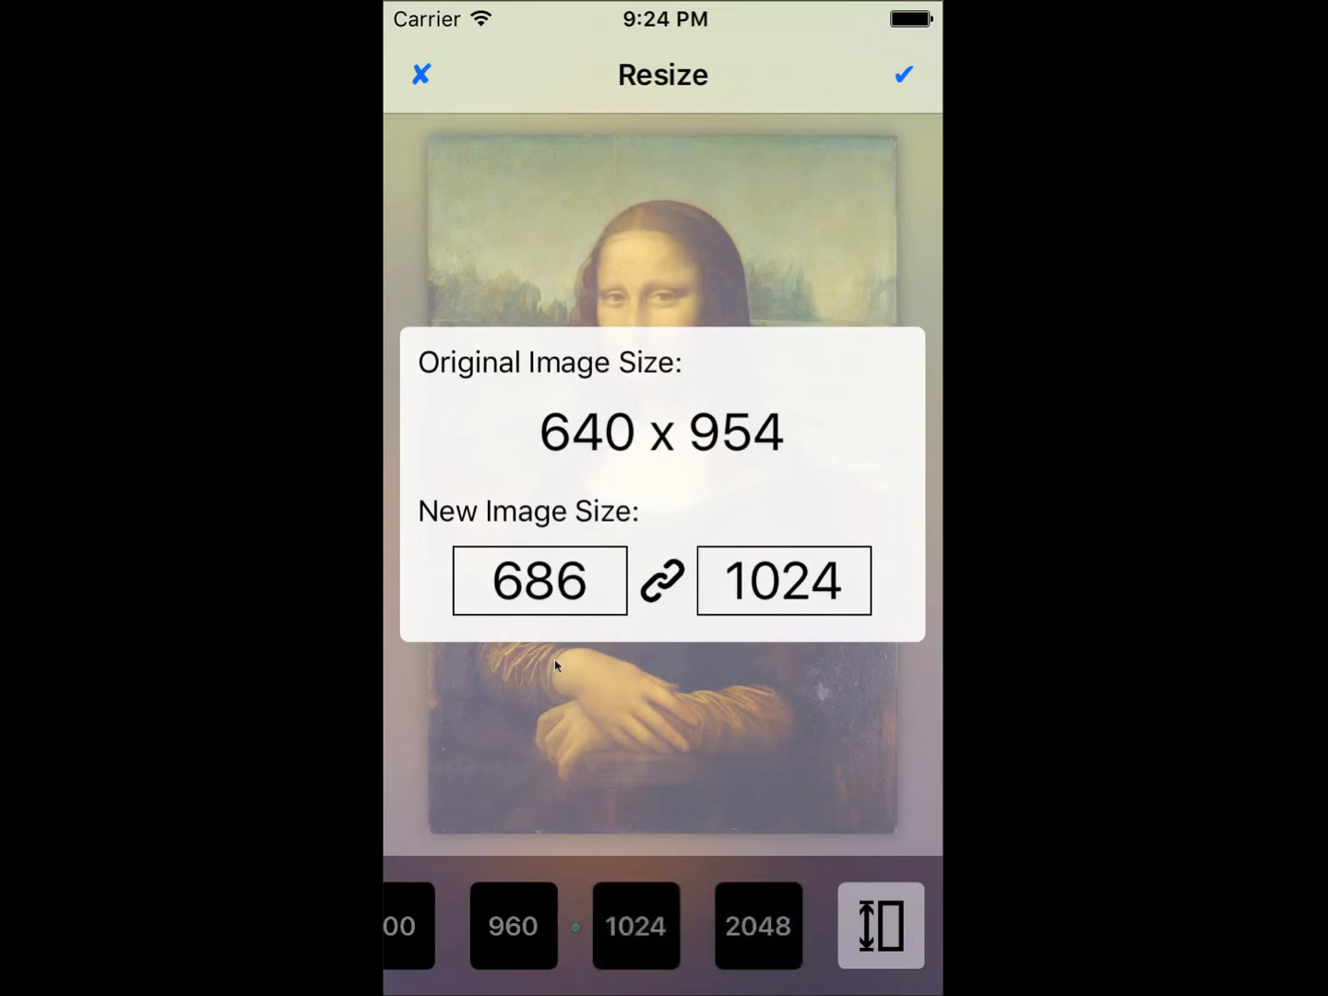
Shorten the new image height to 10 by removing its last two digits
click(724, 592)
key(BackSpace)
key(BackSpace)
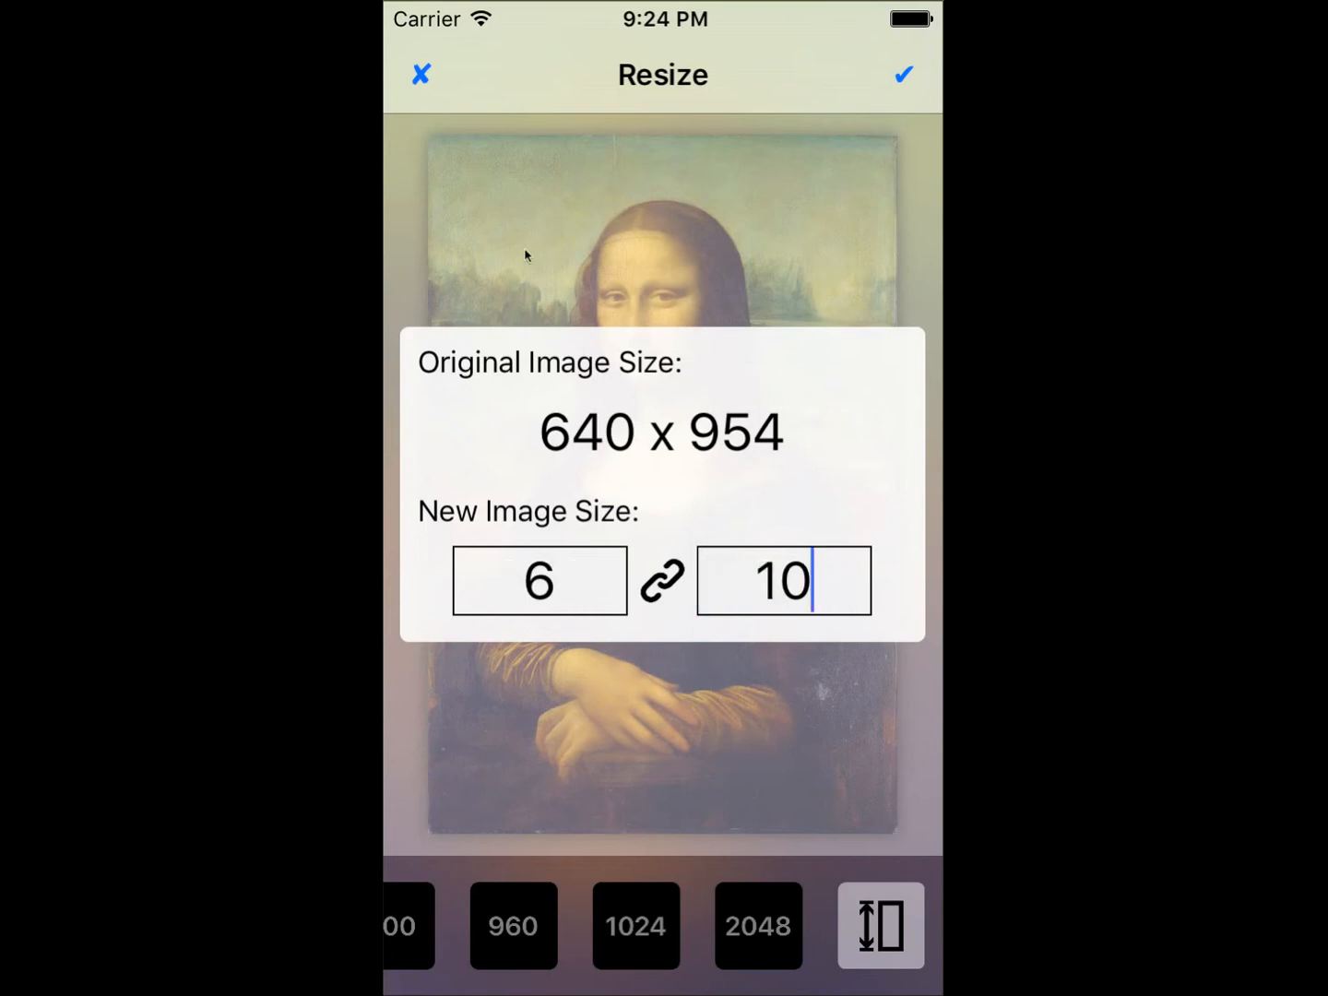
Discard the resize and try Rotate with a slight clockwise tilt and horizontal and vertical flips, without keeping the rotation
click(420, 77)
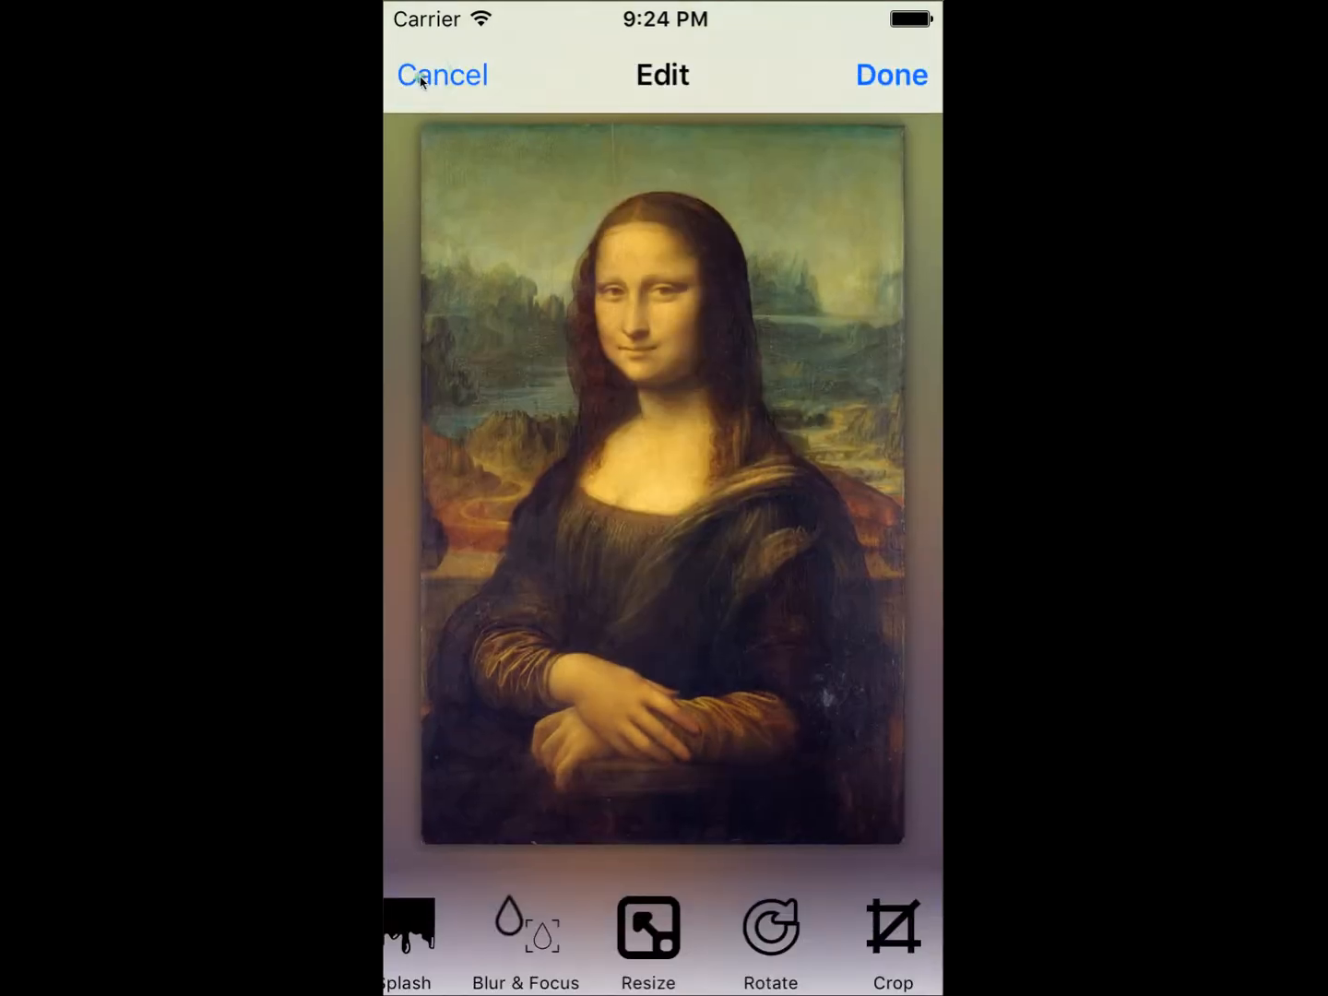
click(768, 936)
mouse_move(666, 810)
mouse_down()
mouse_move(835, 819)
mouse_move(687, 838)
mouse_up()
click(572, 941)
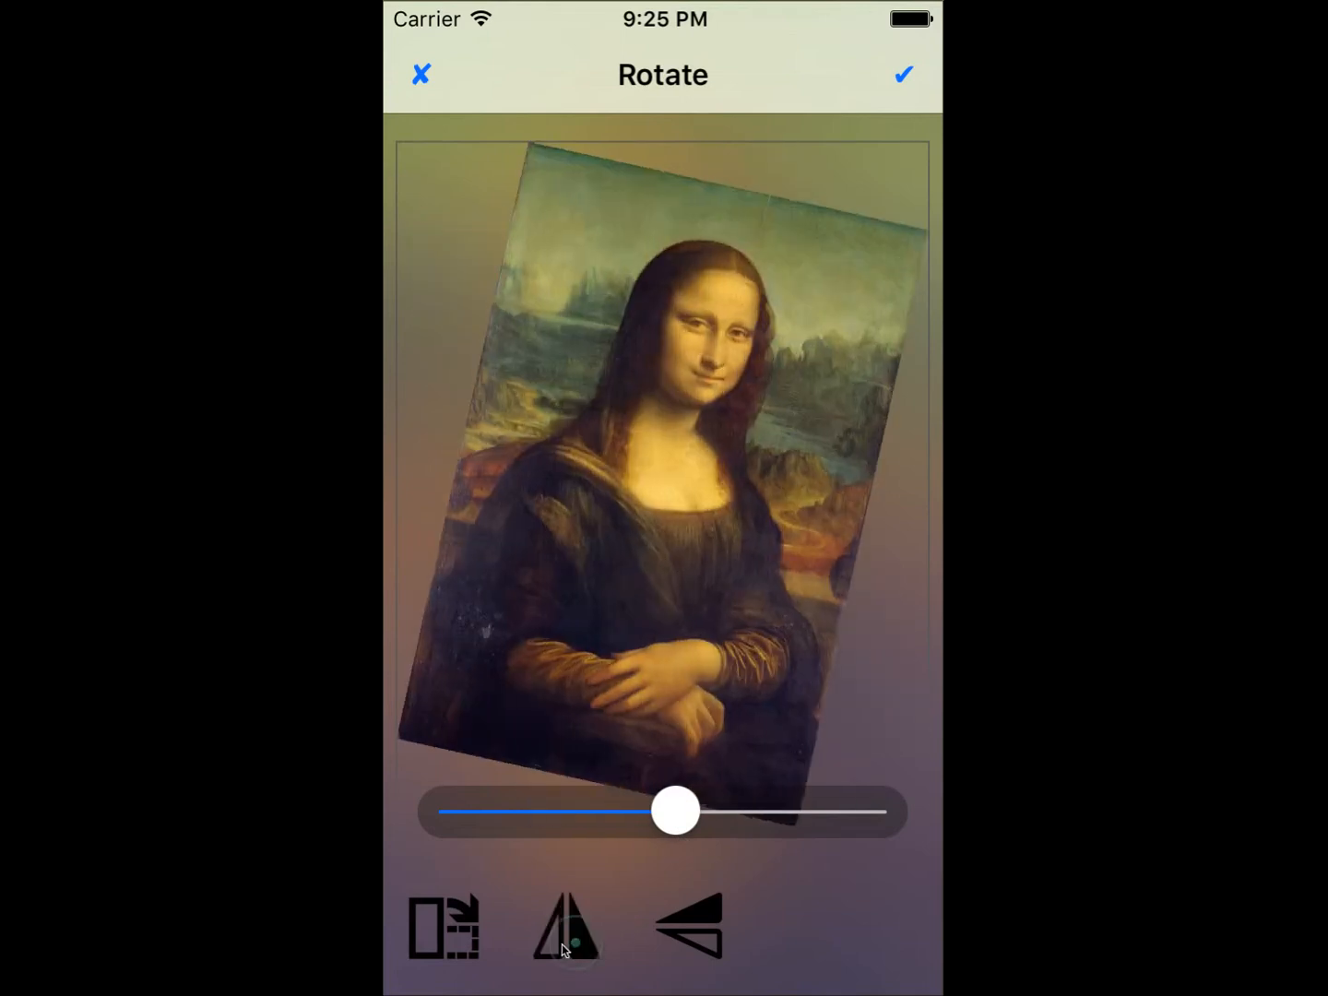
click(684, 933)
click(421, 72)
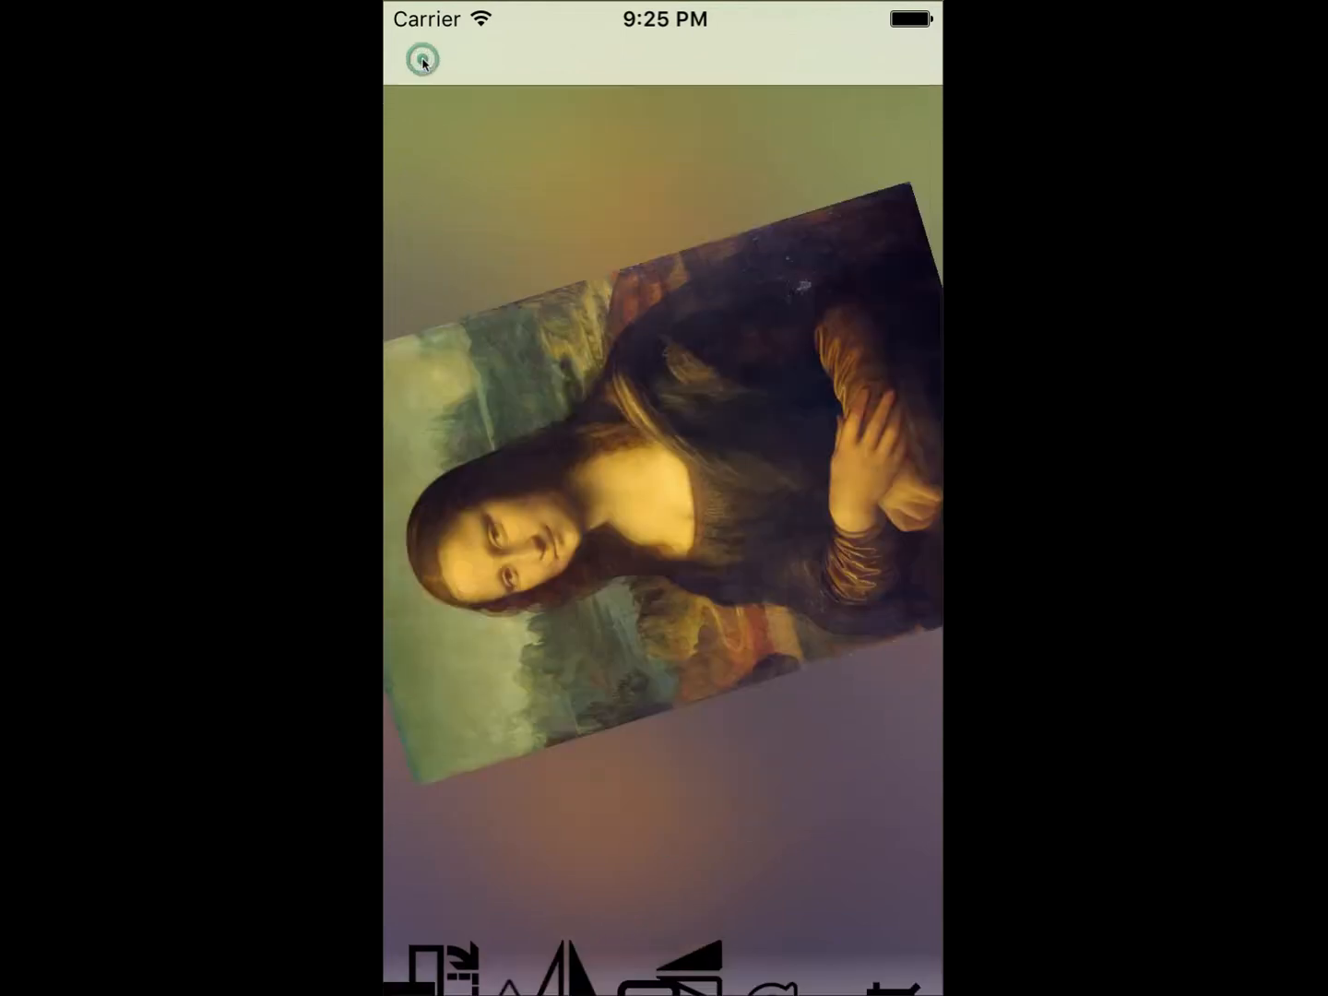
Try a 1:1 crop of the picture, shift the crop frame up around the head and upper body, and discard it
drag(775, 930, 514, 947)
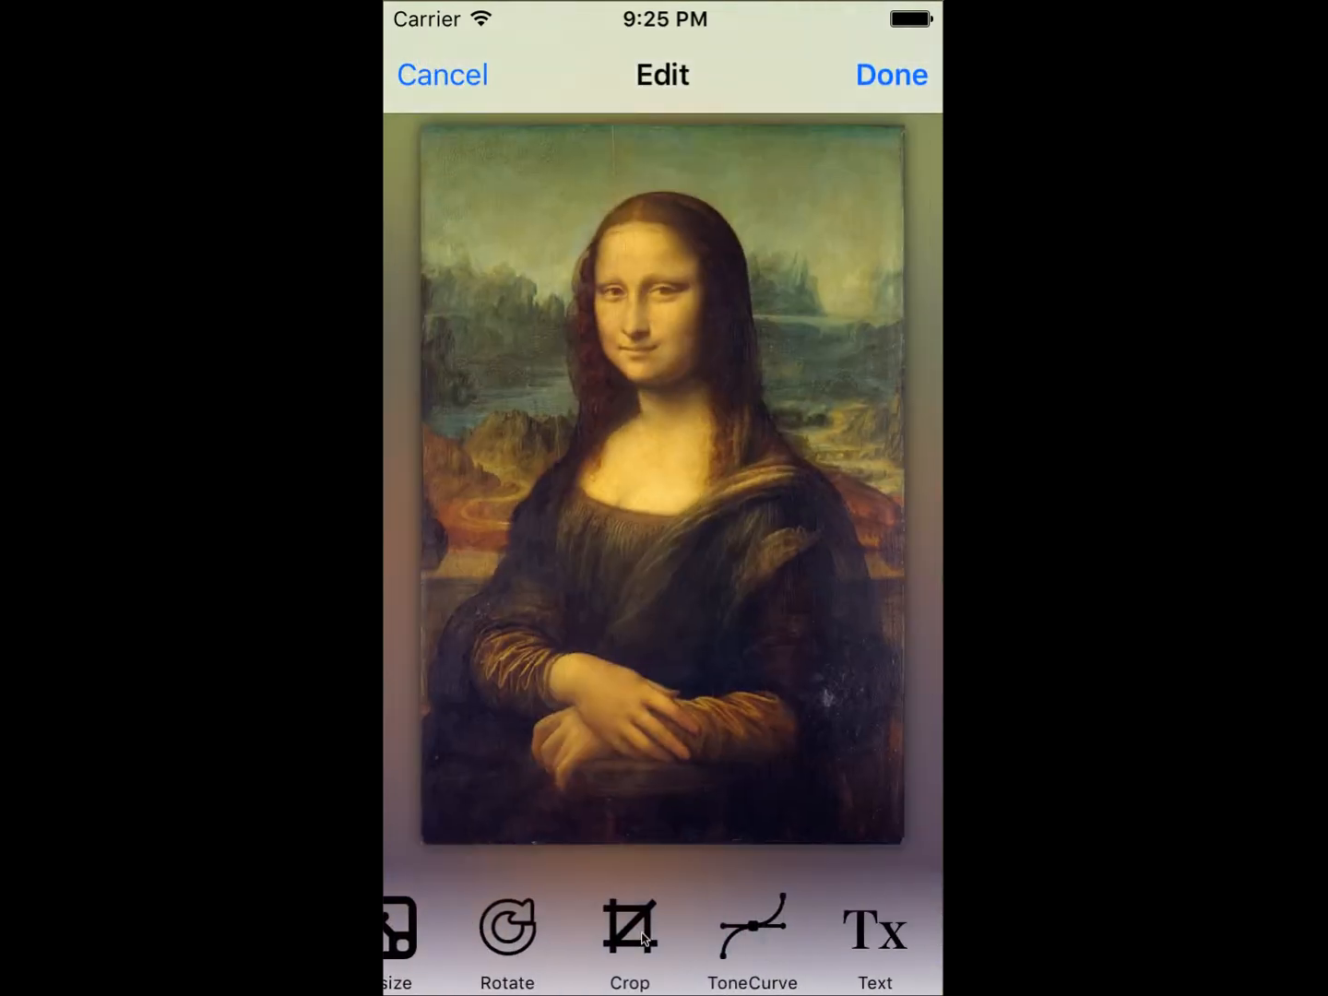
click(631, 932)
click(883, 918)
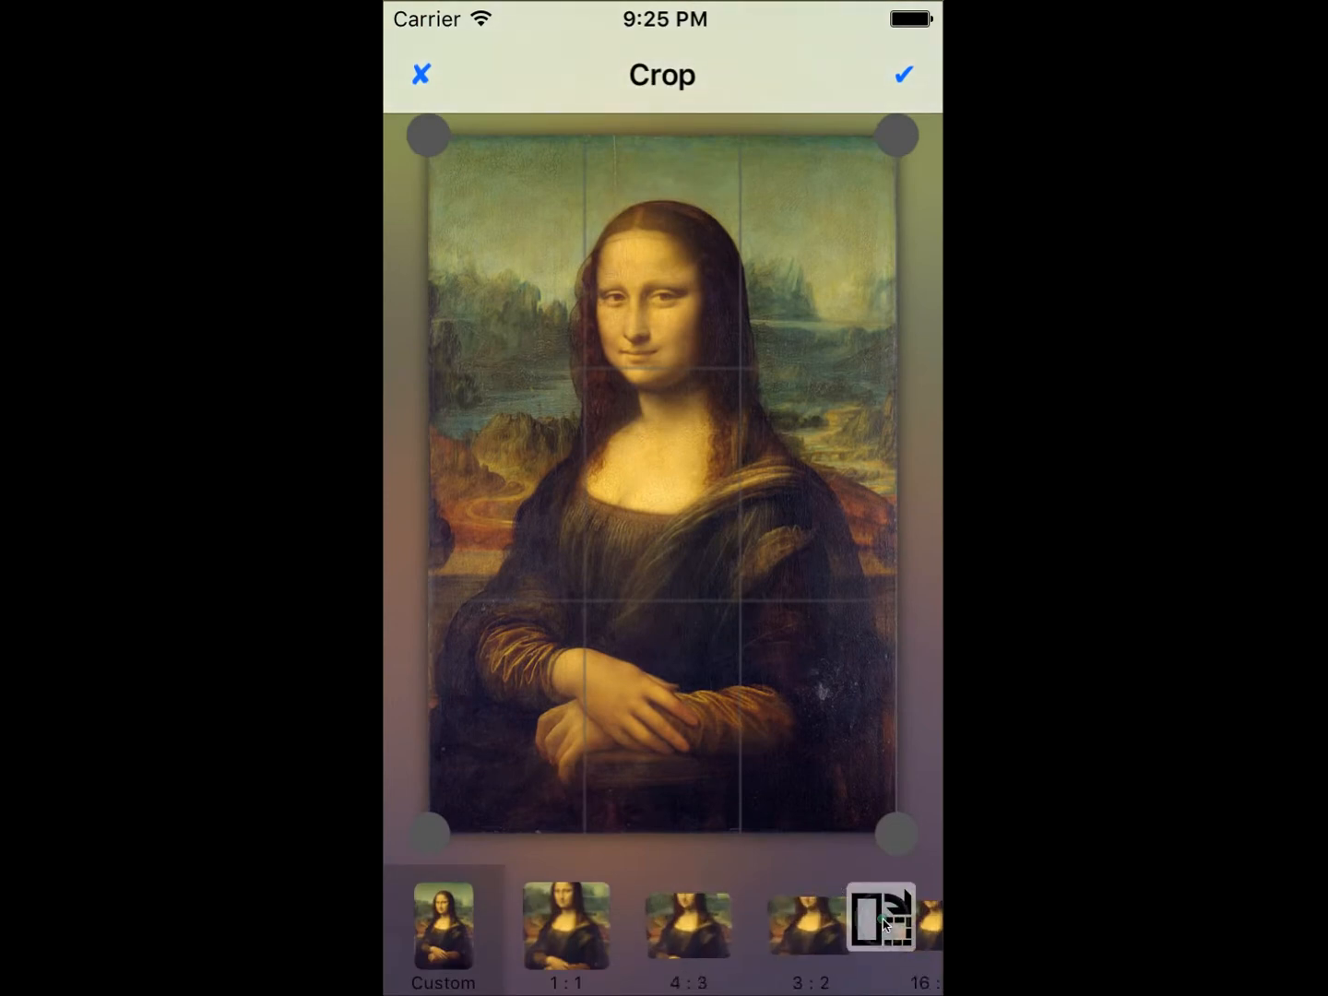
drag(823, 925, 608, 940)
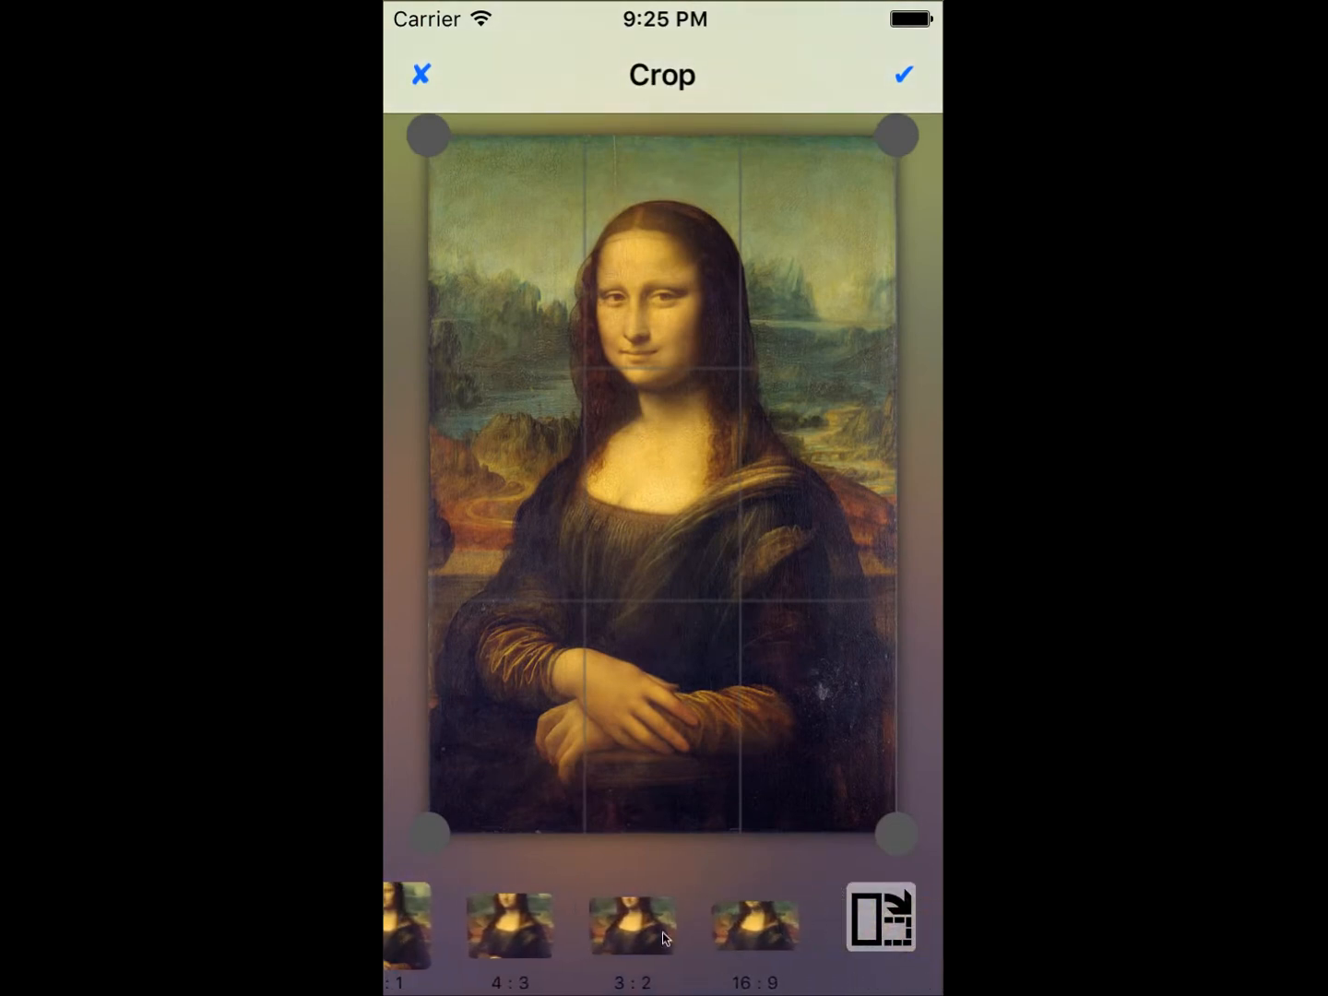
click(612, 920)
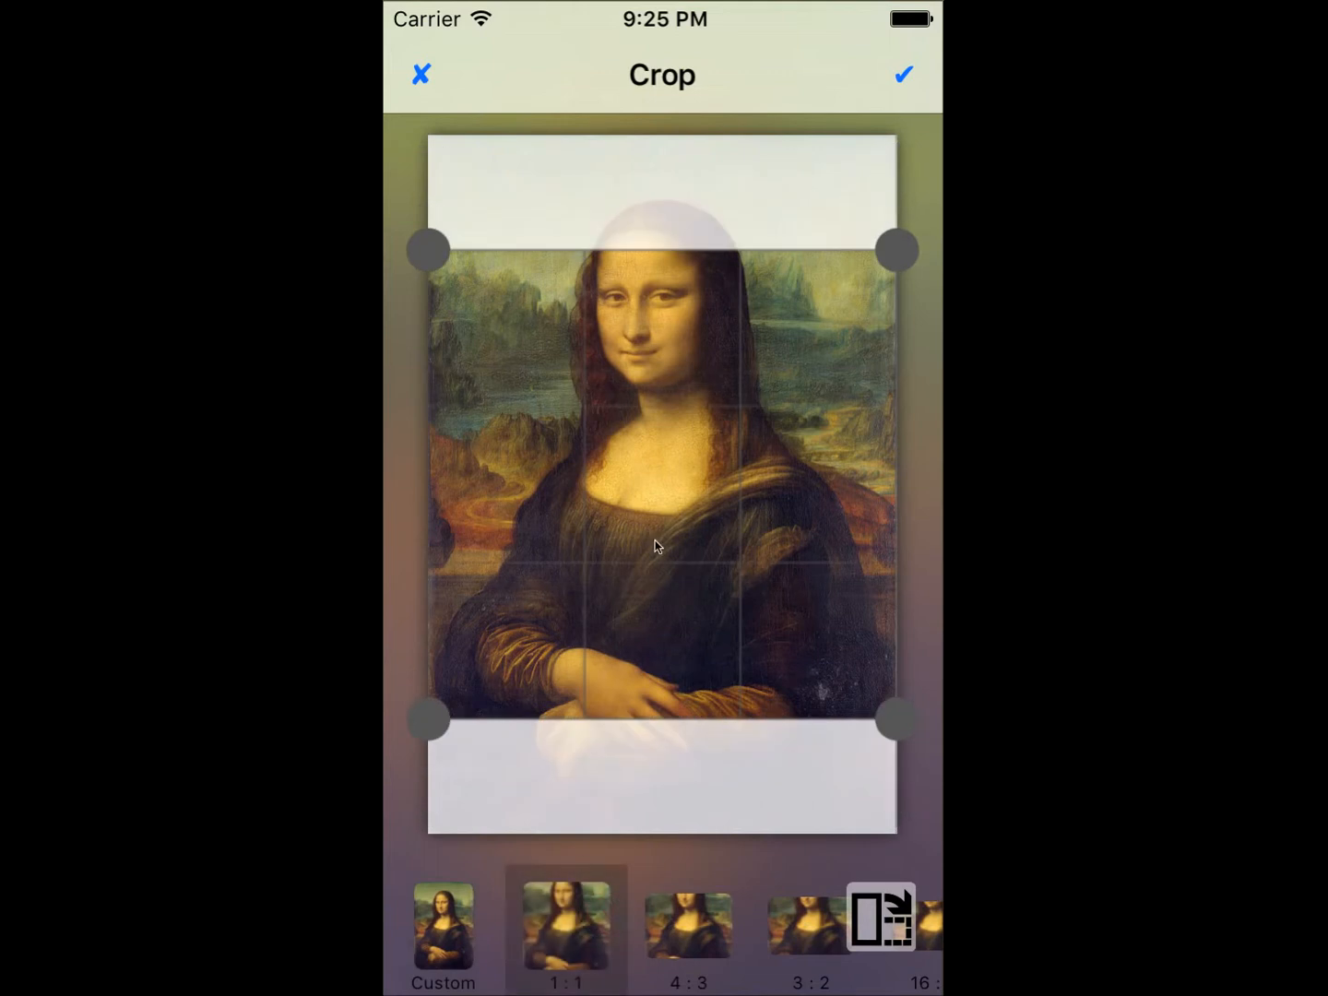
drag(658, 549, 652, 451)
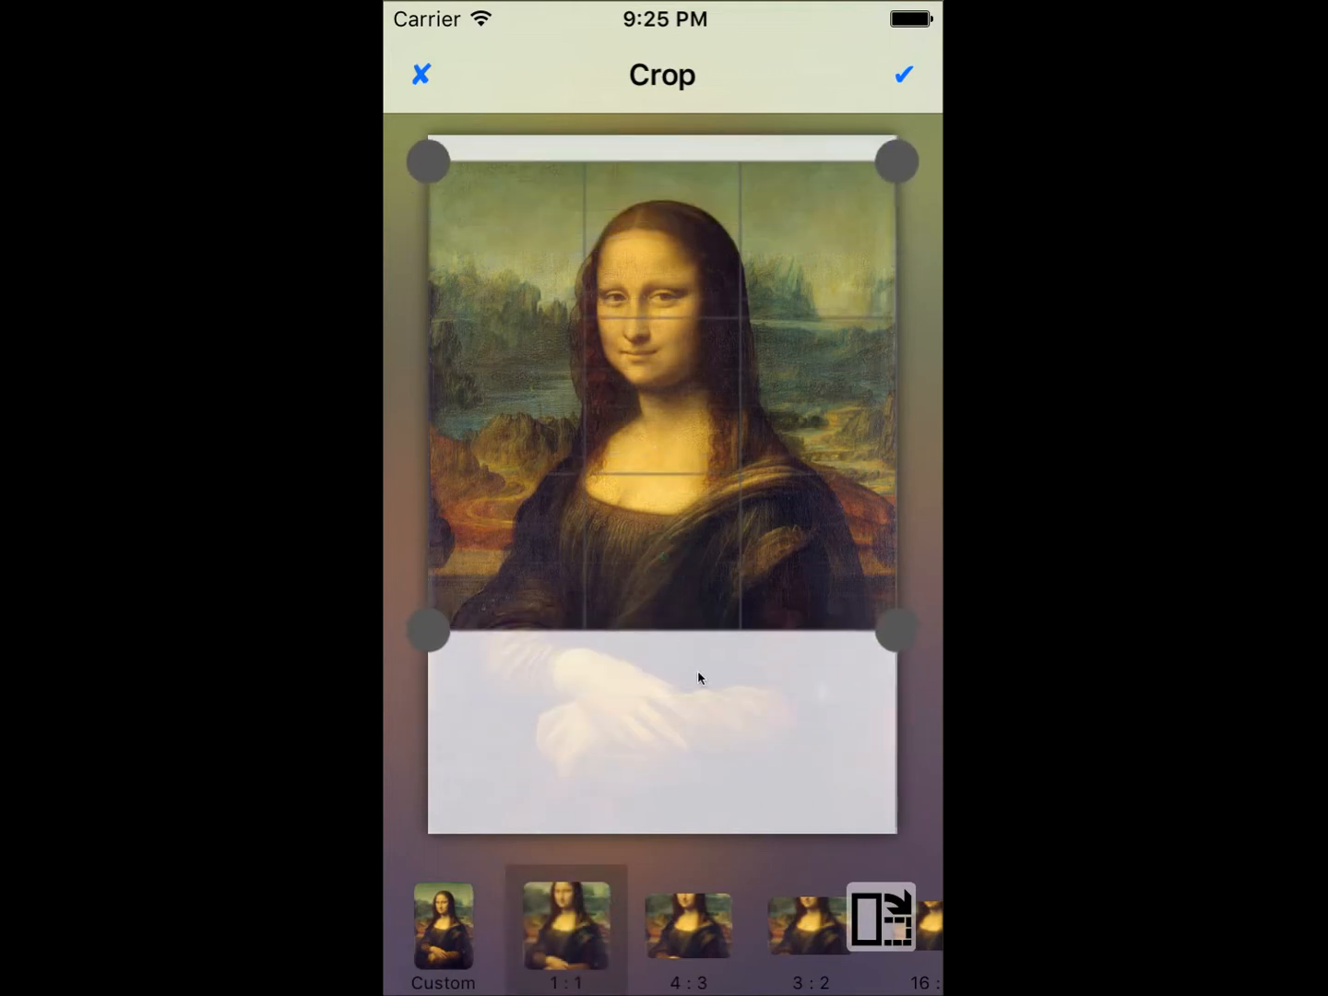
click(425, 76)
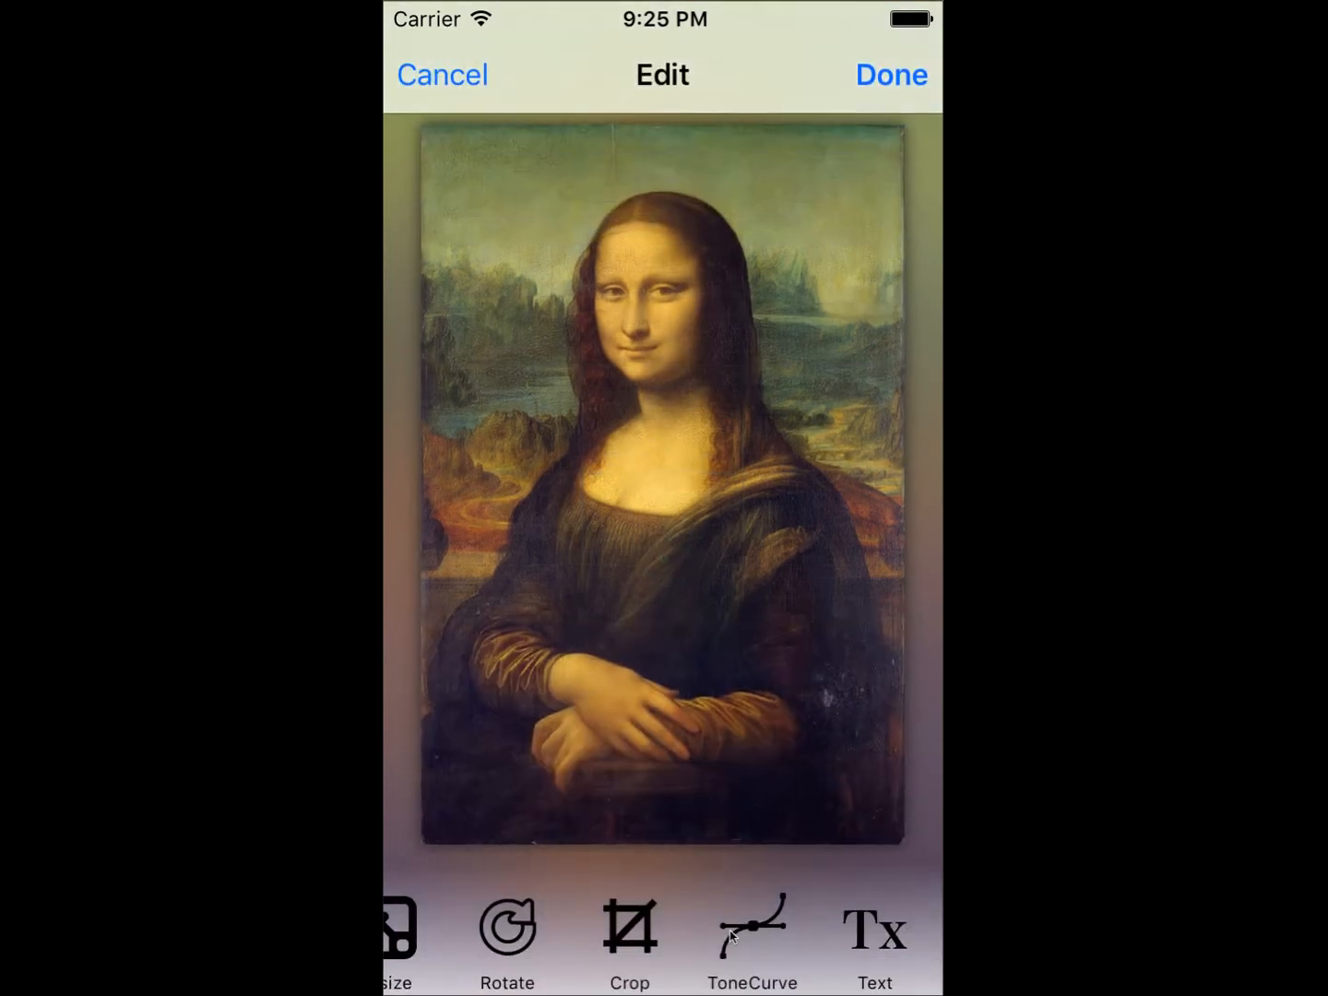
Try lowering the upper midpoint of the ToneCurve to darken the highlights and discard the change
click(731, 937)
drag(716, 640, 735, 723)
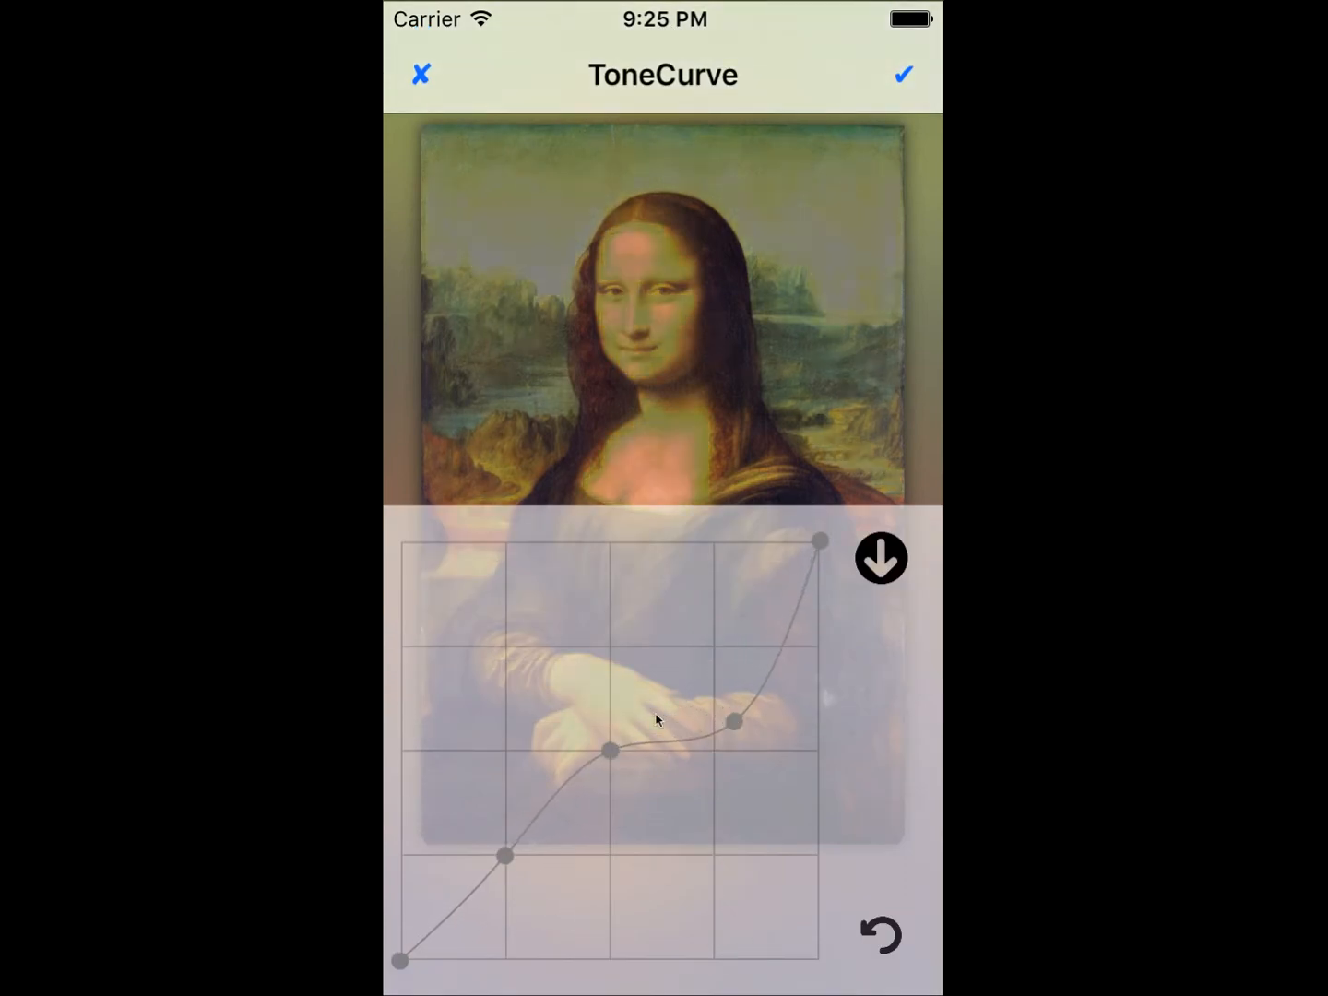
click(421, 73)
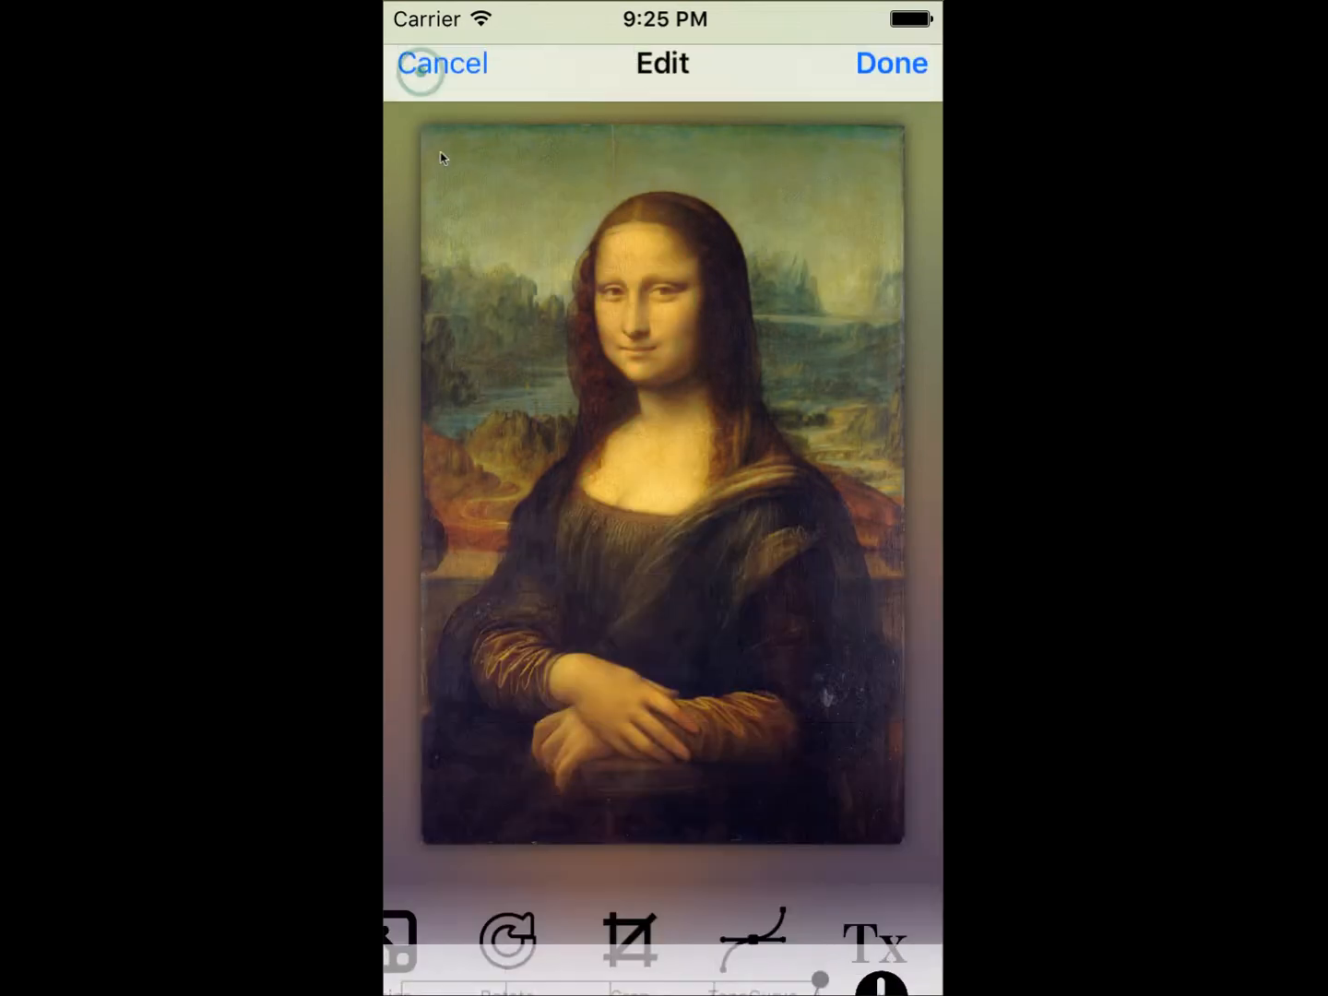
Add the text "Mona Lisa" to the picture and place it just above the head
drag(850, 931, 710, 936)
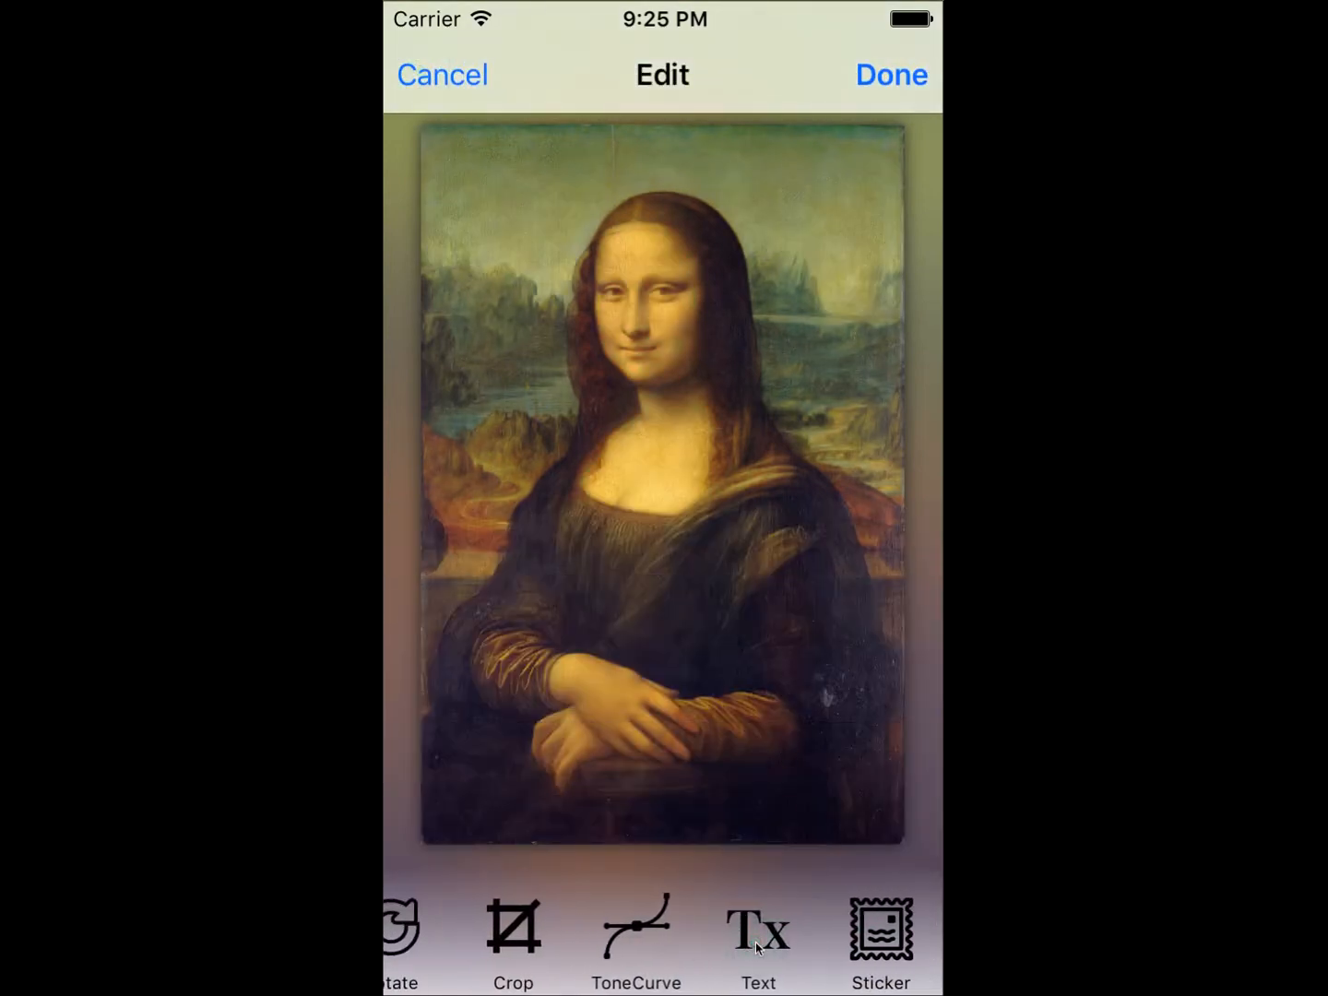
click(756, 948)
click(445, 928)
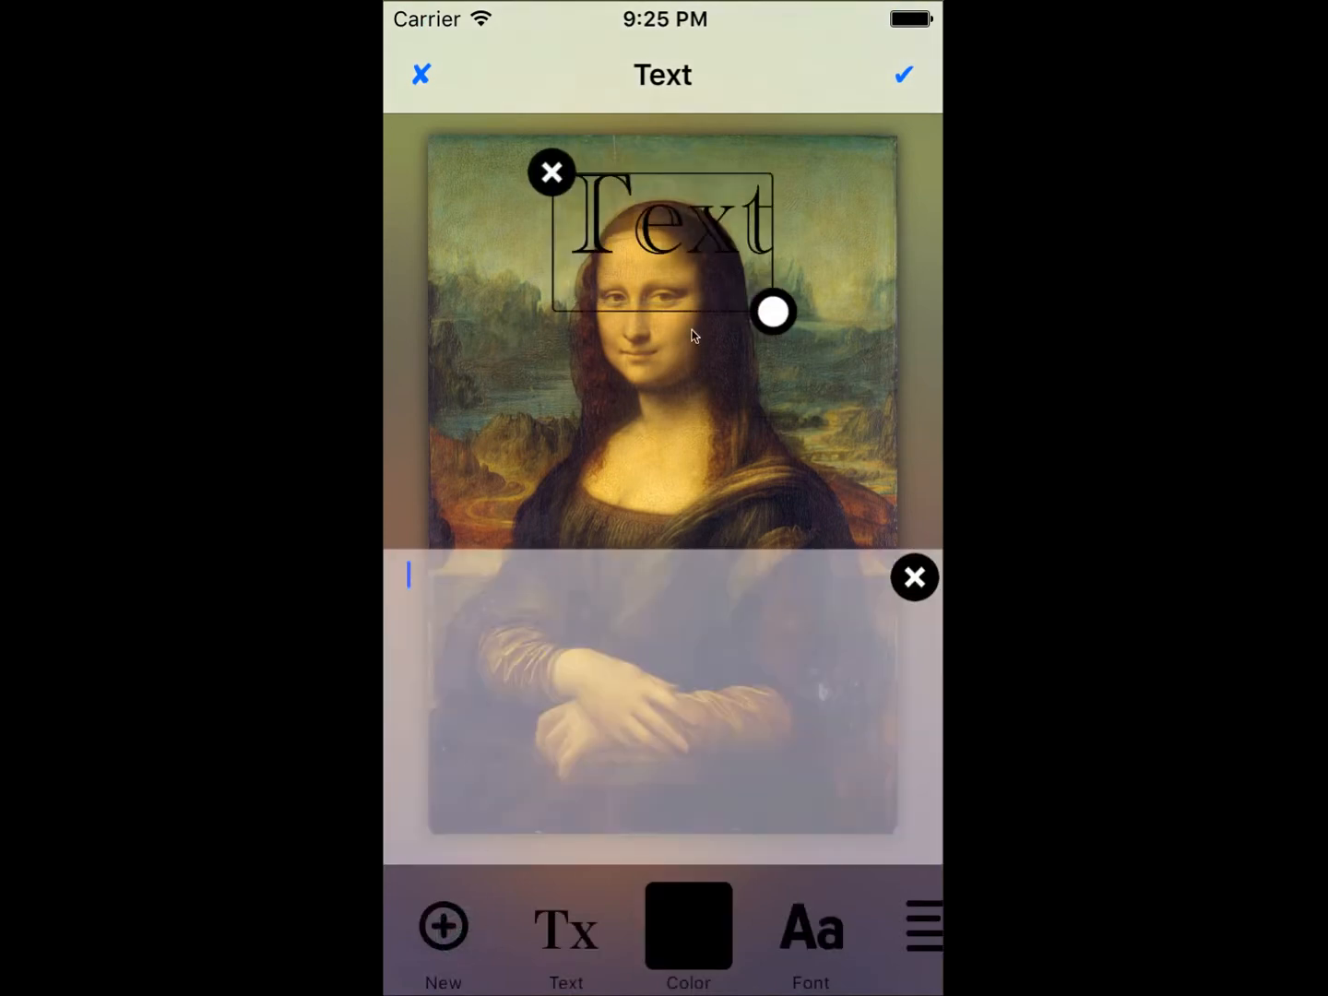
text(Mona Lisa)
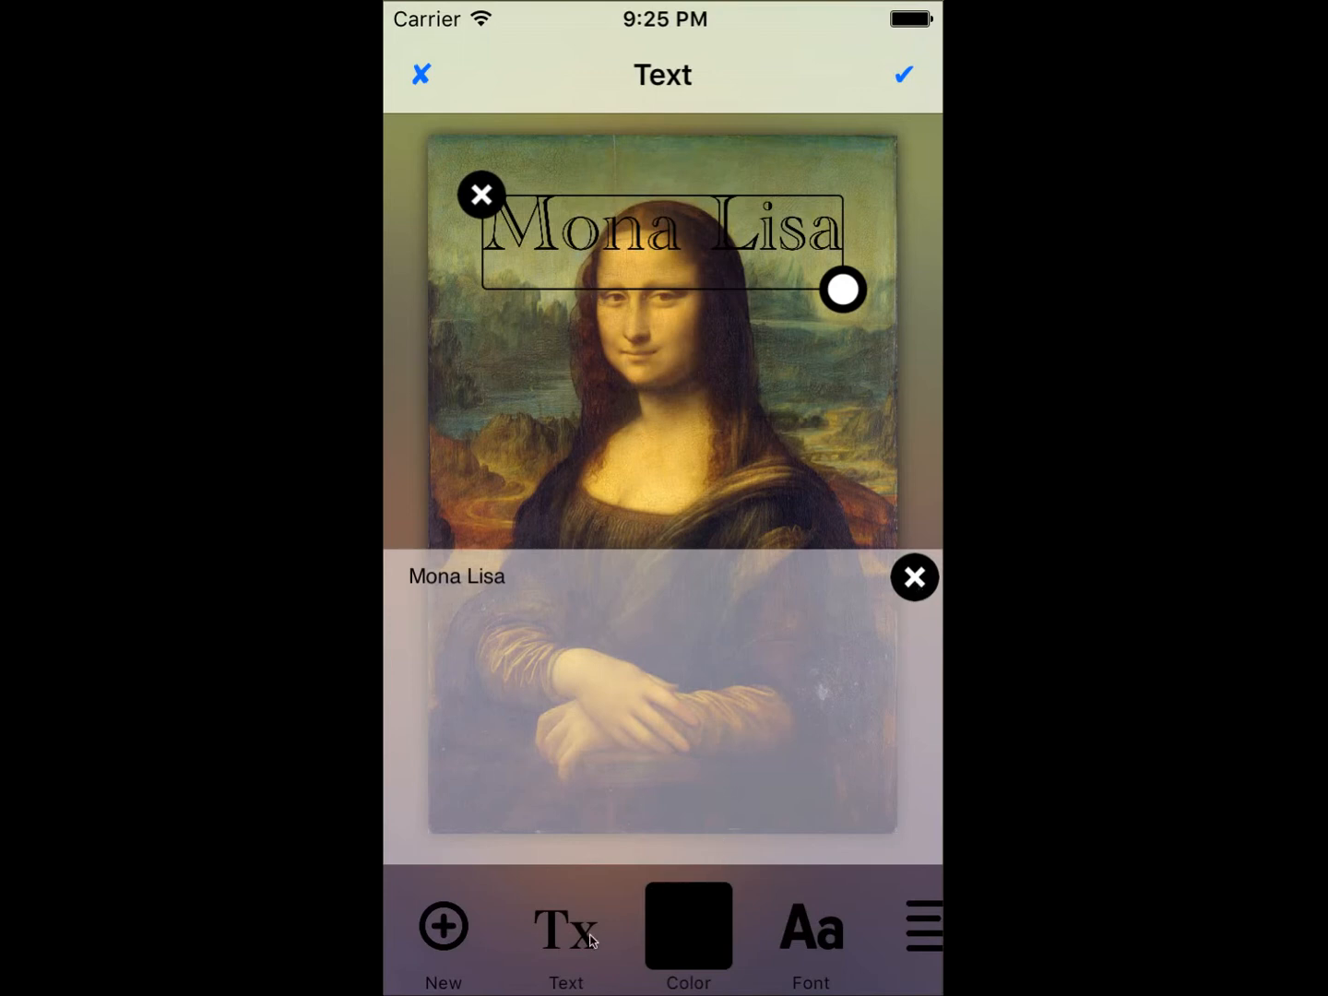
mouse_move(569, 242)
mouse_down()
mouse_move(565, 294)
mouse_move(570, 191)
mouse_move(561, 202)
mouse_up()
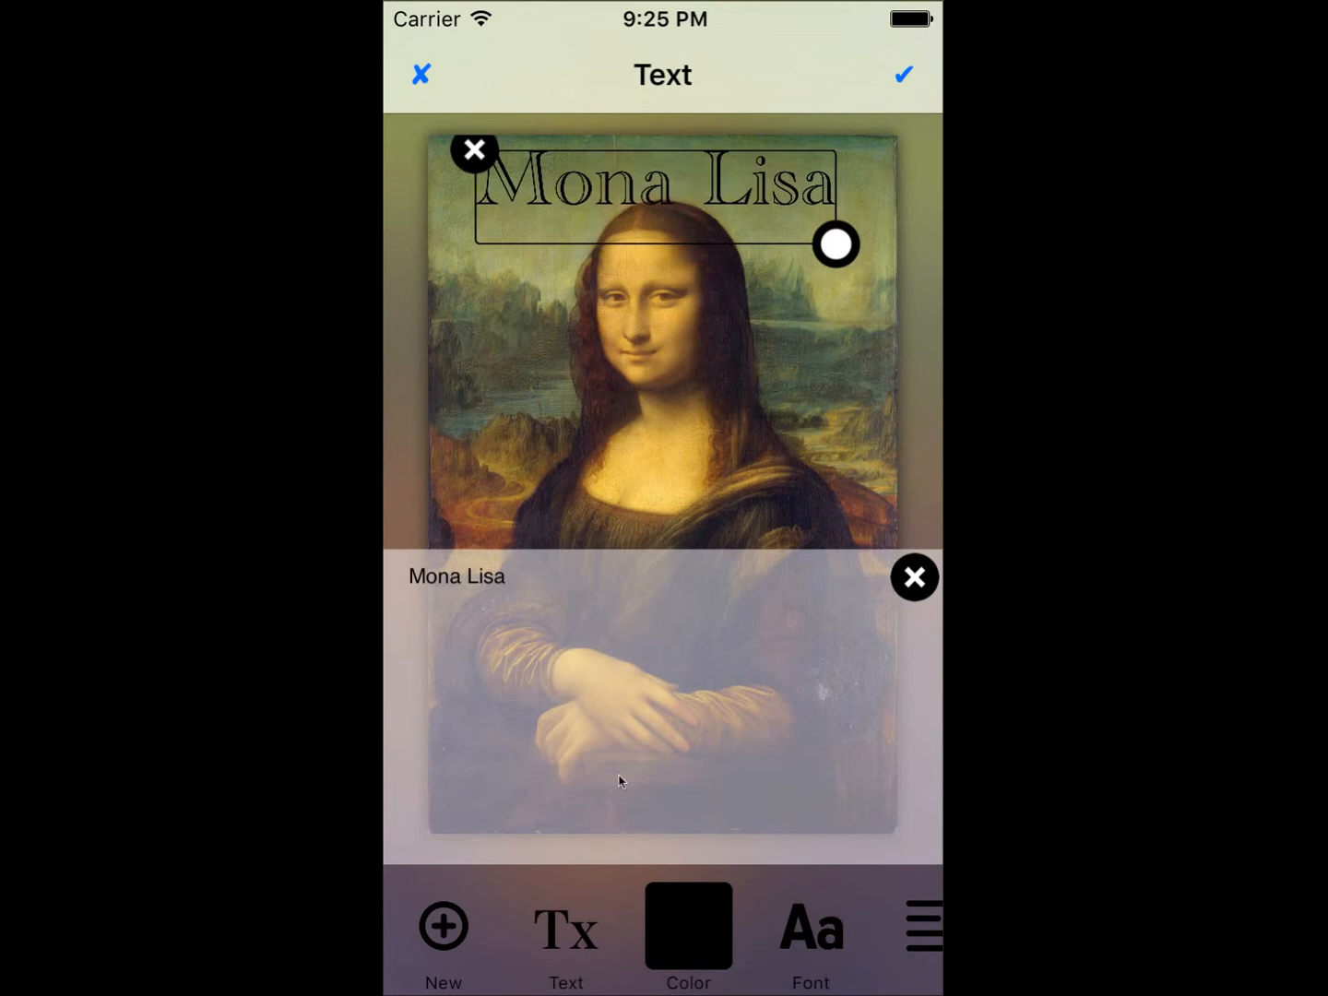
Set the title text's font to AmericanTypewriter and its fill color to dark blue
click(810, 918)
drag(696, 773, 655, 520)
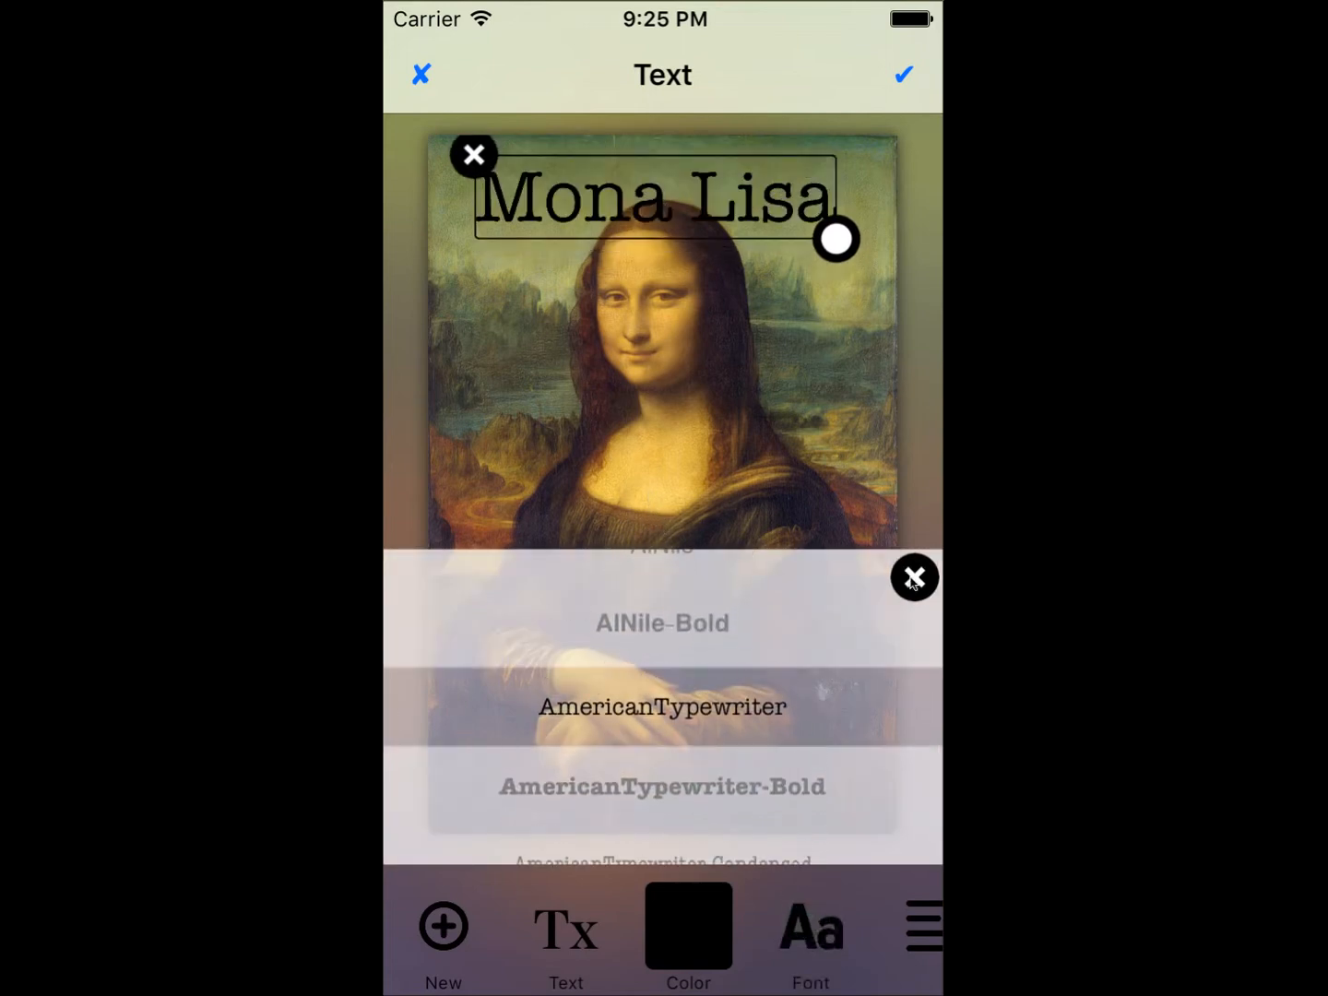
click(725, 923)
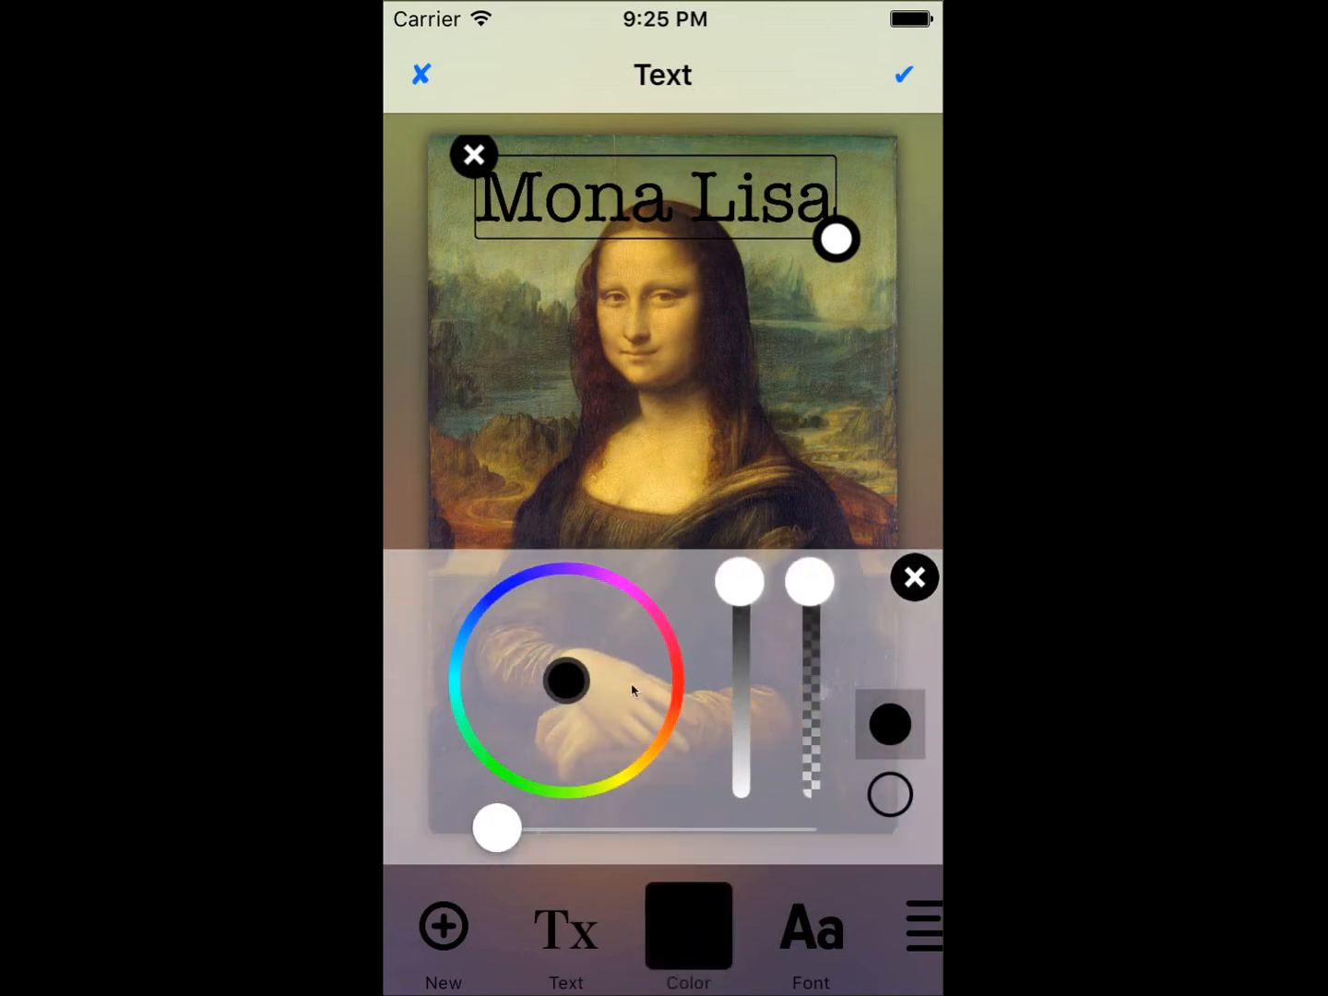
drag(572, 680, 533, 632)
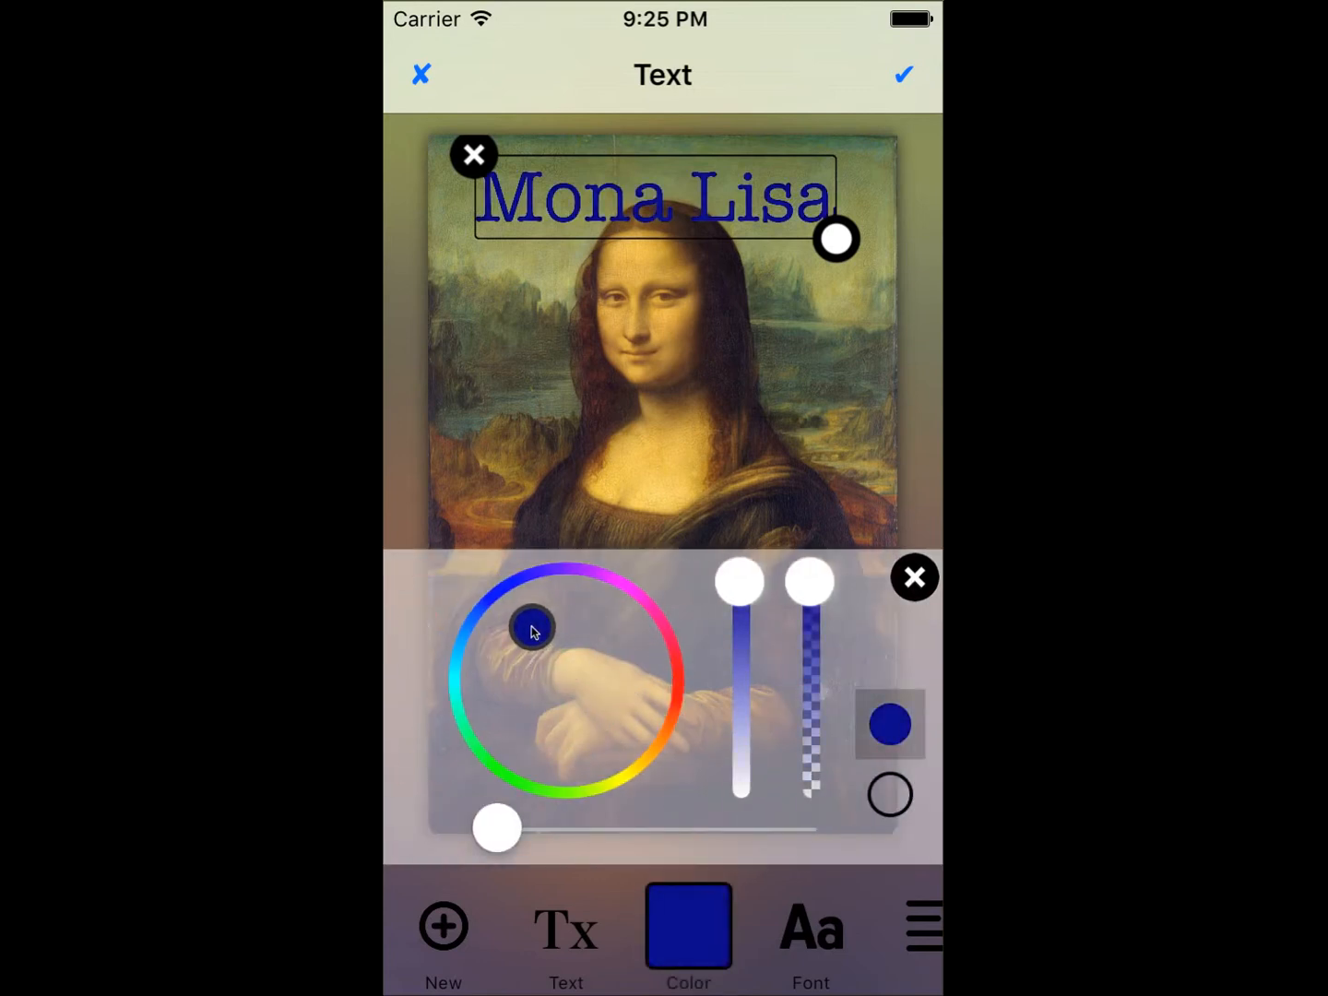
Give the title text a thin red outline and apply the text to the picture
drag(513, 850, 557, 835)
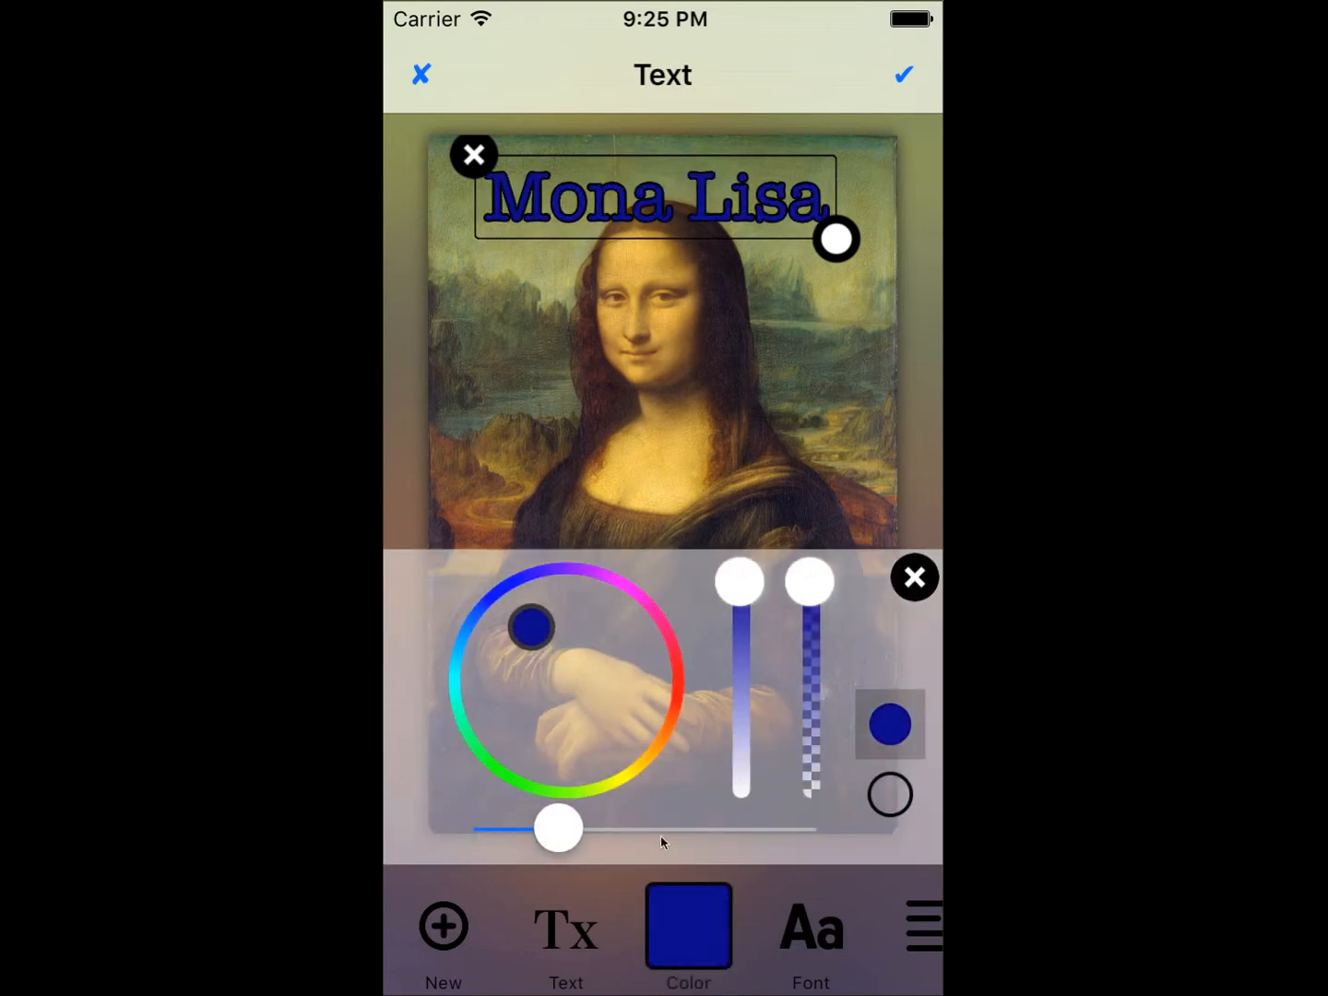
click(884, 799)
drag(609, 703, 652, 685)
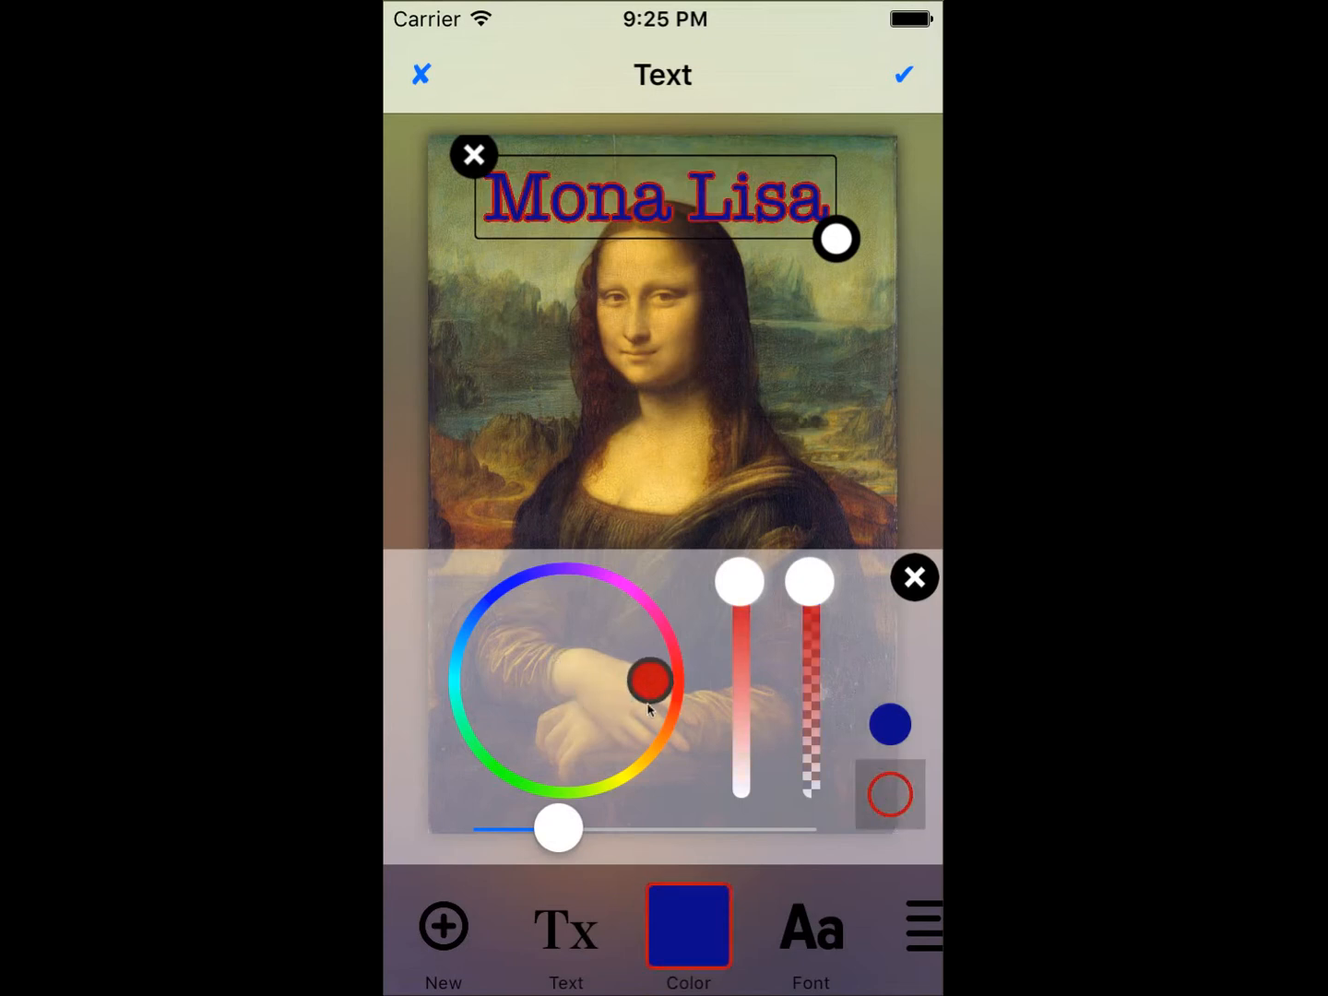
click(901, 76)
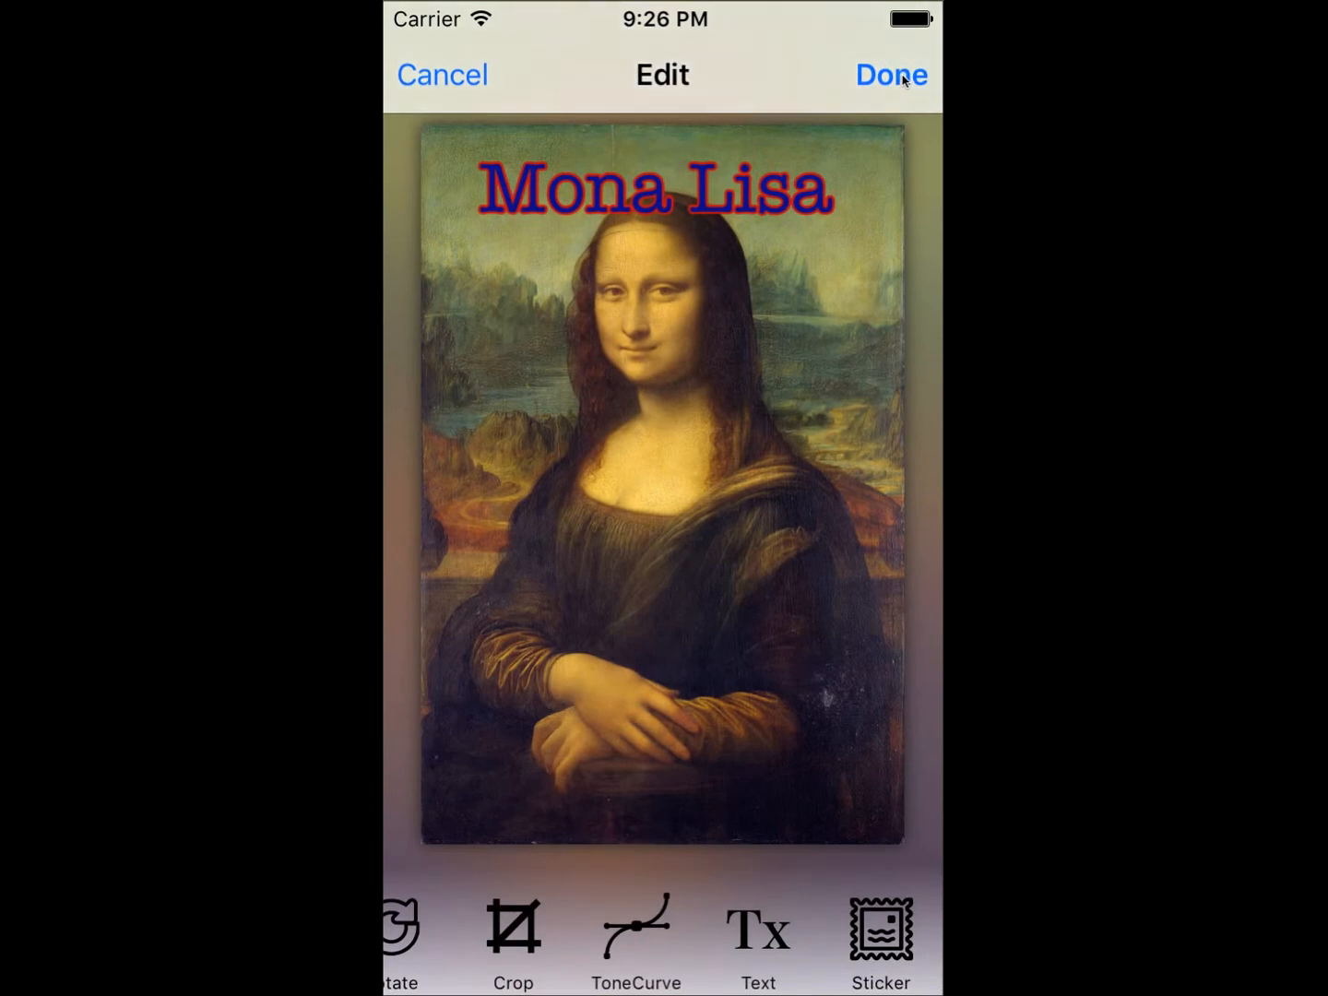
Add a thin curled moustache sticker, shrink it and place it over the upper lip
click(882, 930)
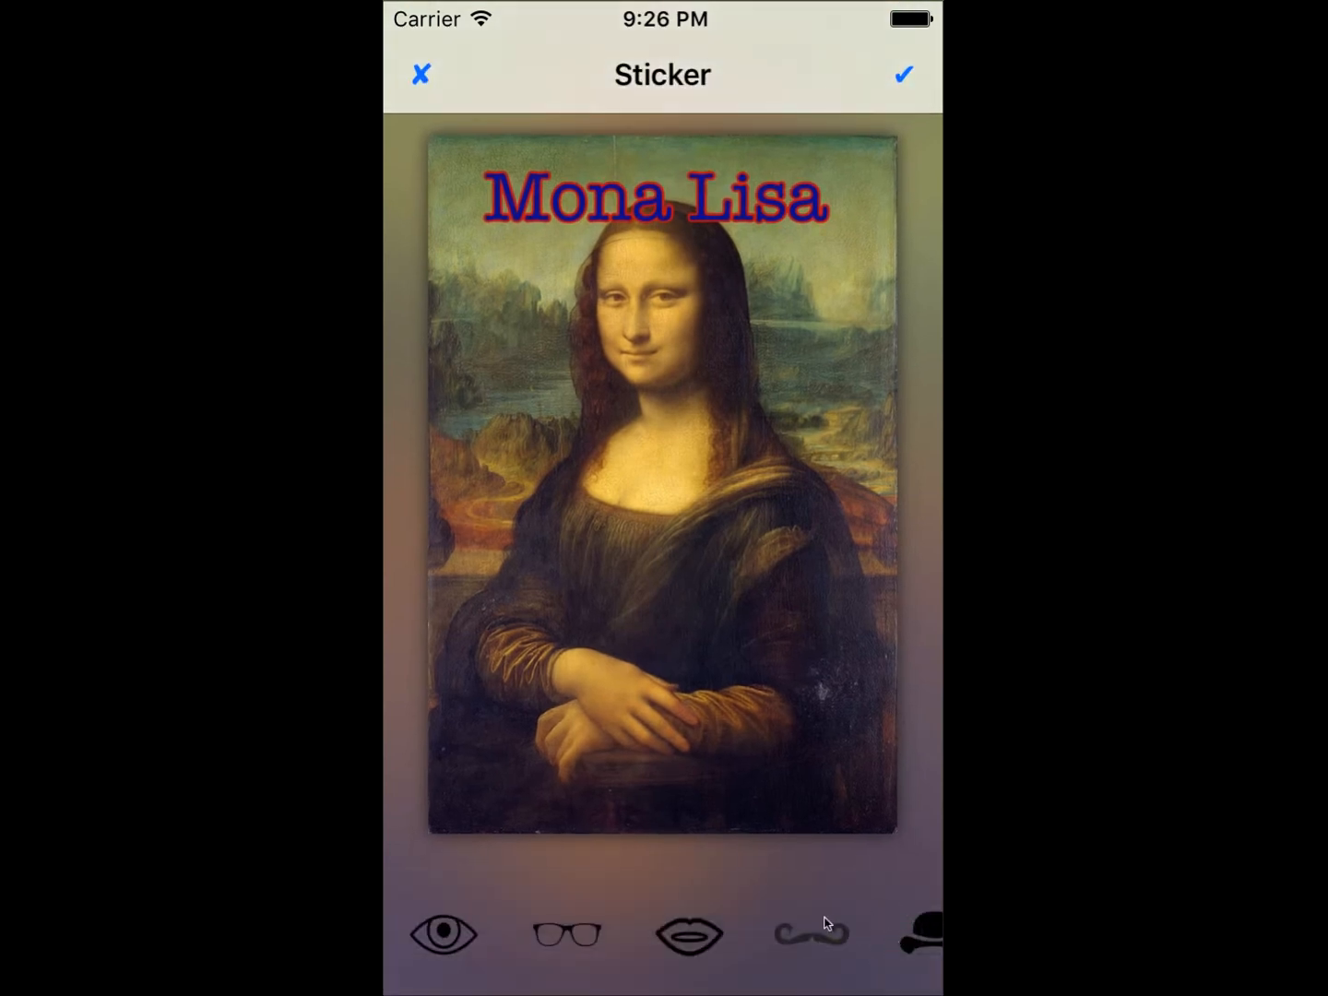
drag(841, 943, 763, 953)
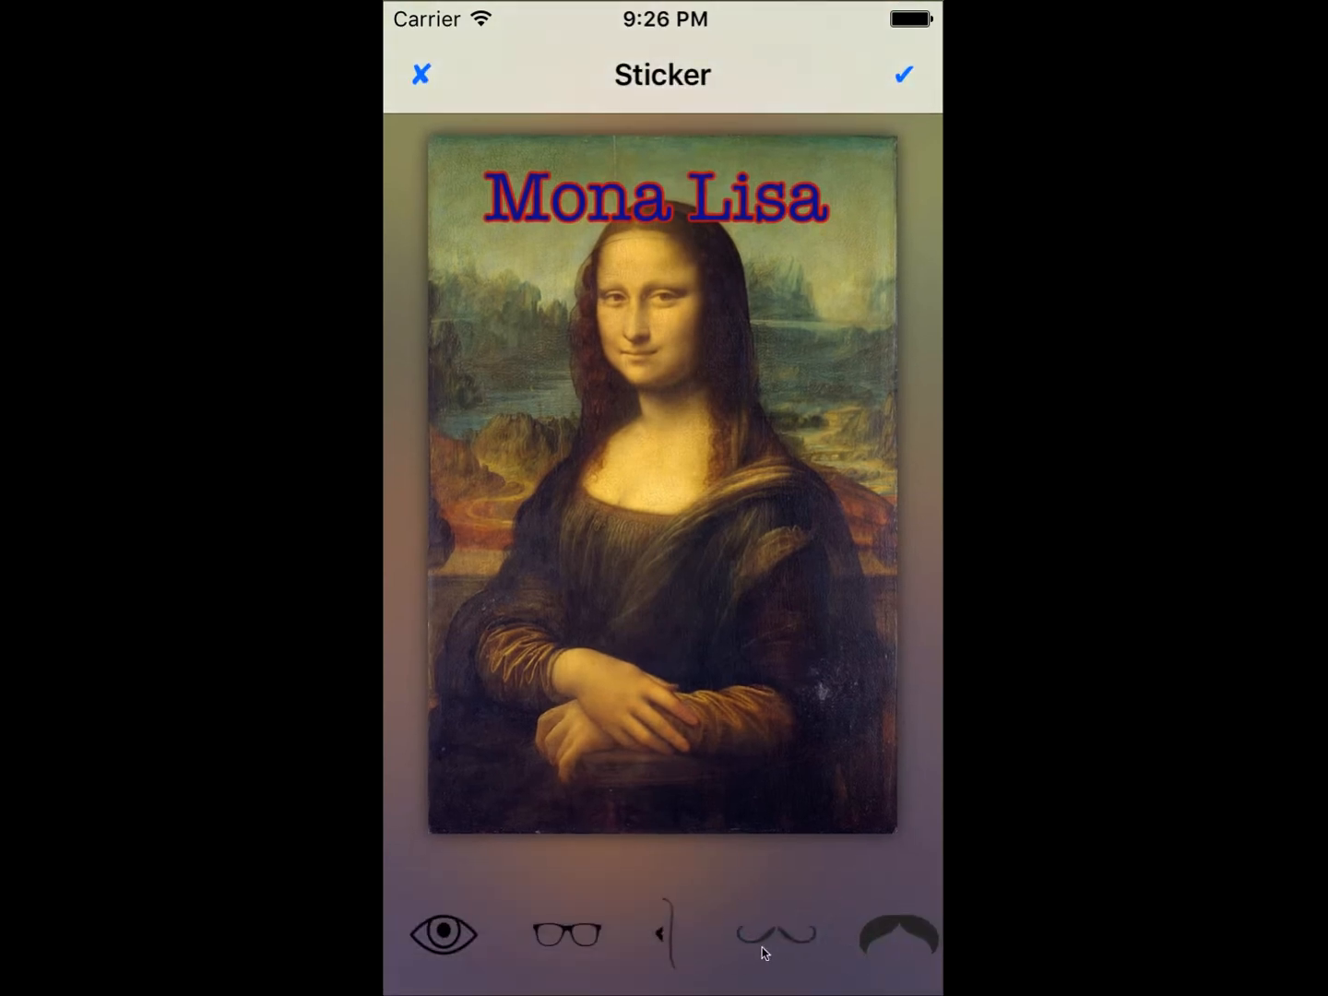
click(789, 943)
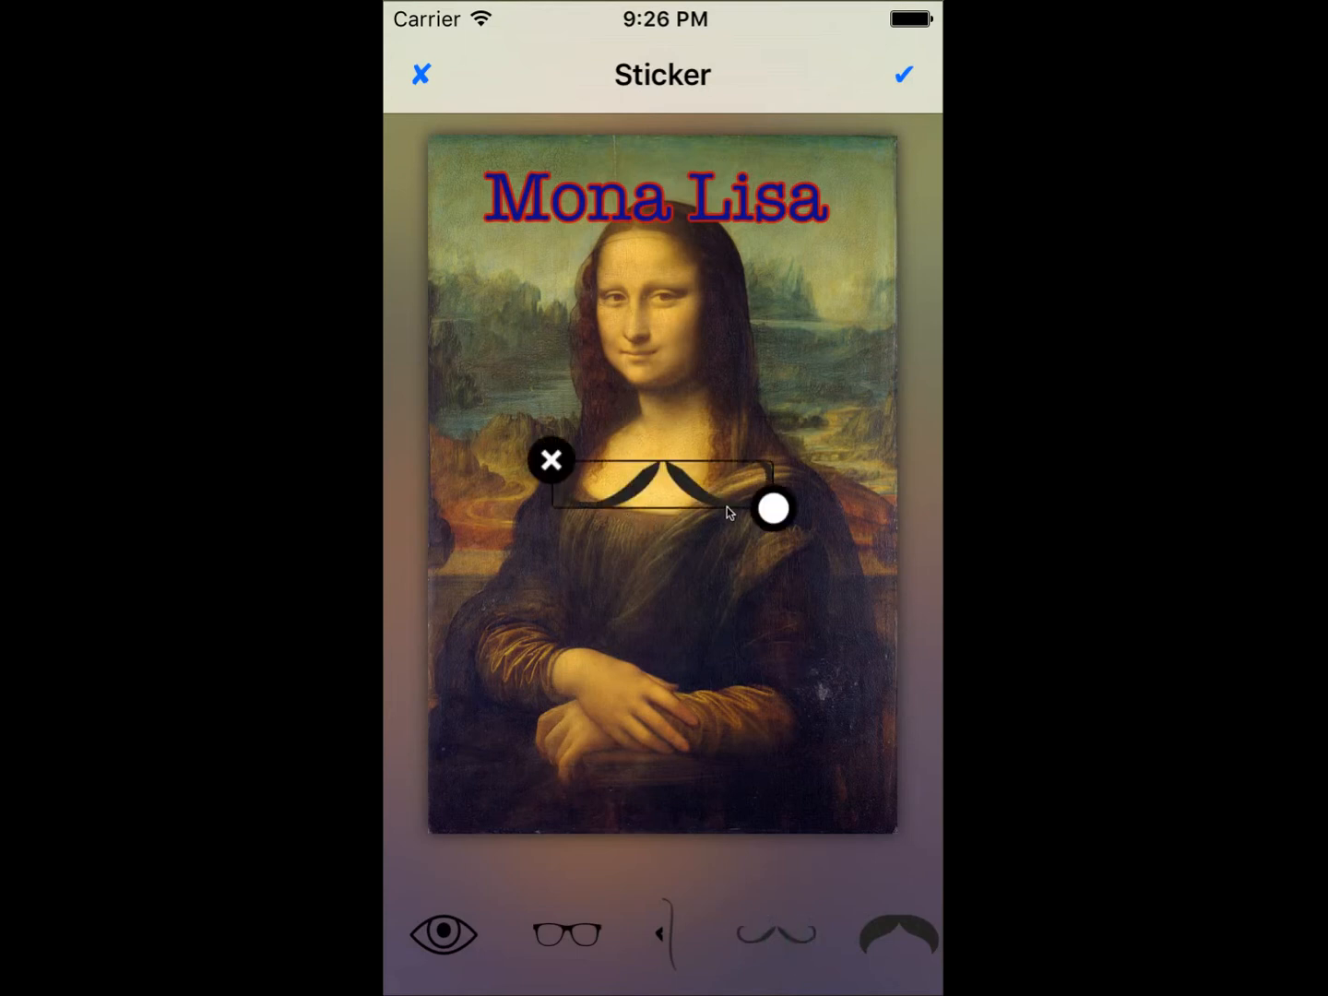
drag(771, 513, 655, 359)
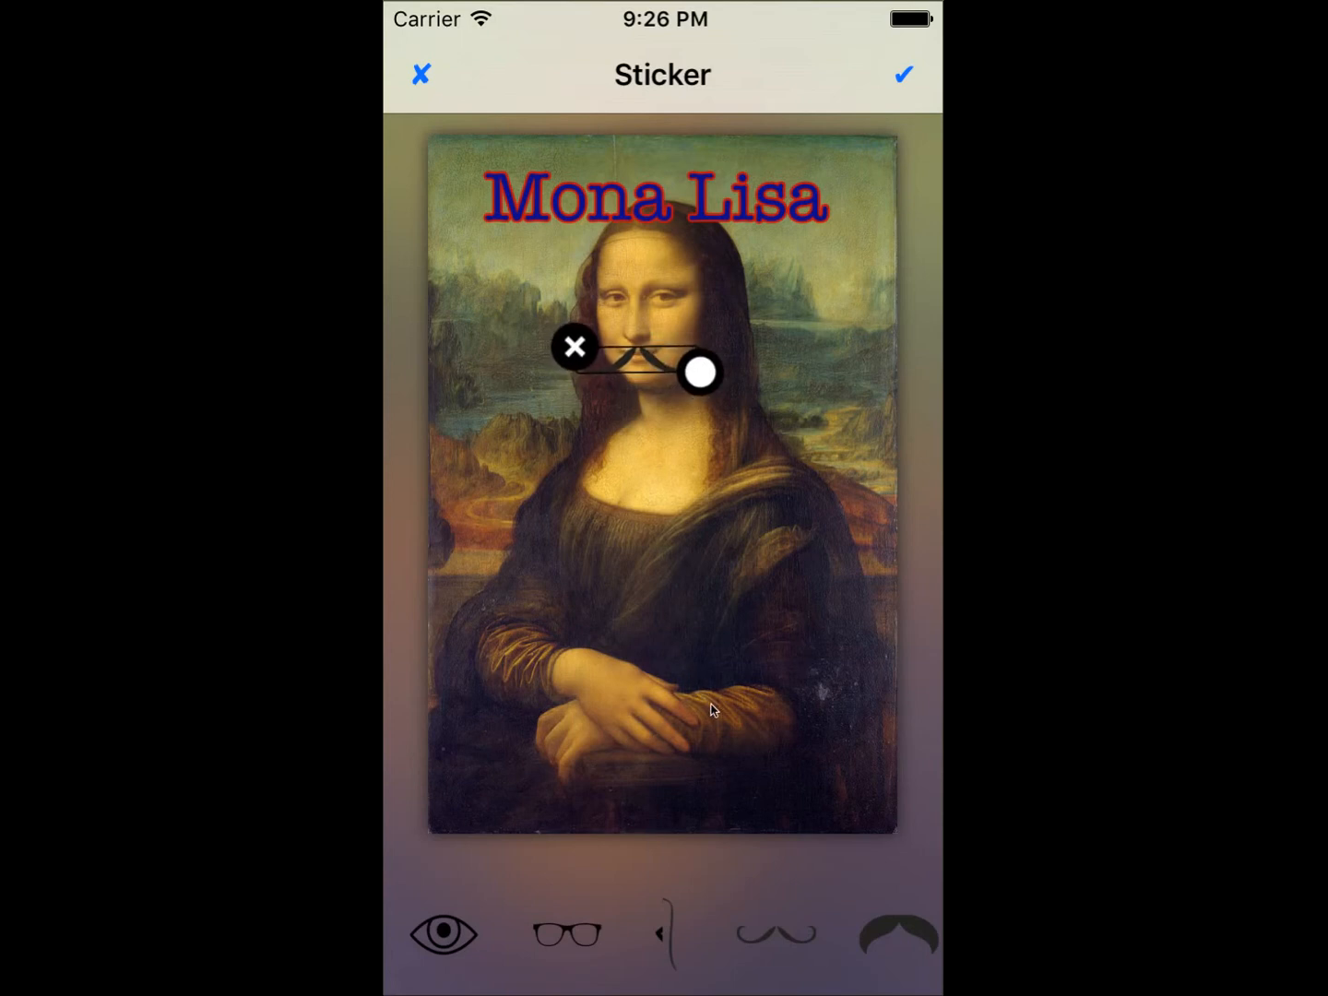
Browse the sticker collections for lips, moustaches, hats and wings, and speech bubbles
drag(835, 919, 665, 943)
drag(818, 941, 434, 945)
click(565, 941)
click(460, 939)
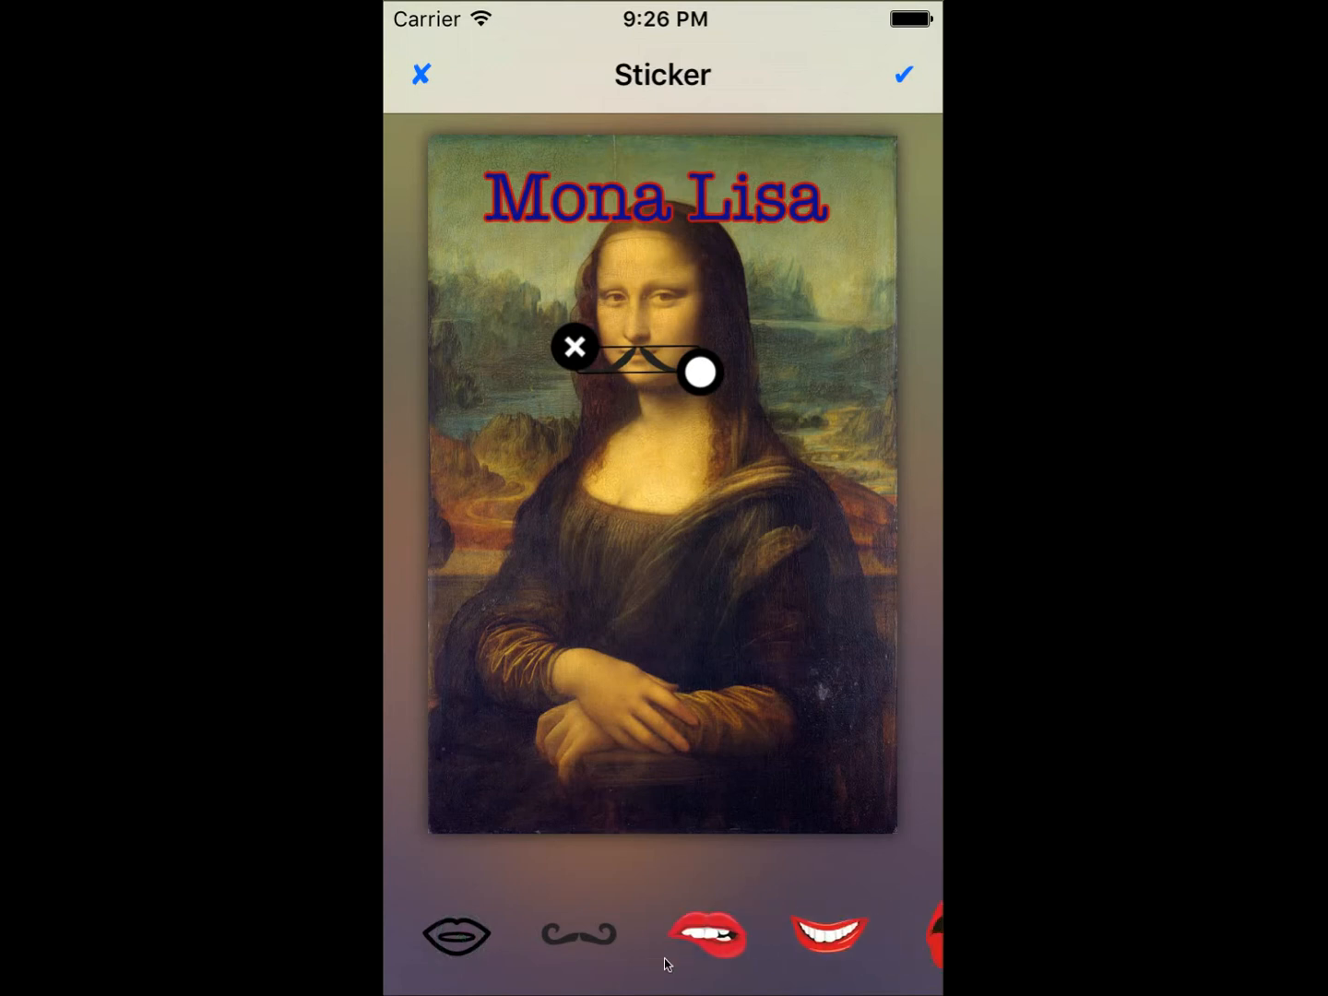
click(566, 942)
drag(533, 949, 423, 948)
click(557, 942)
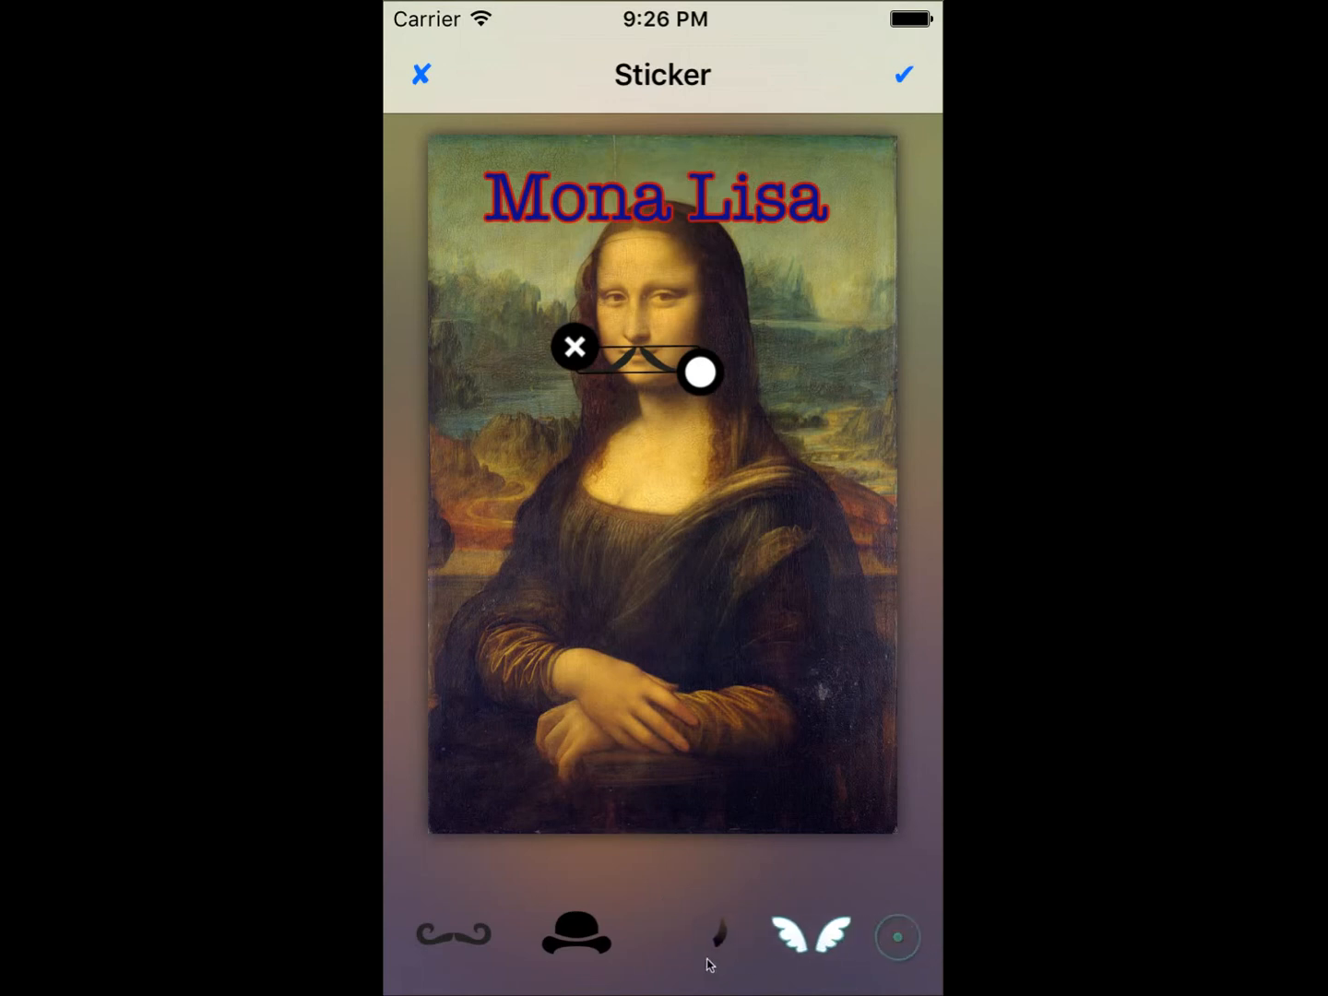
drag(526, 943, 406, 952)
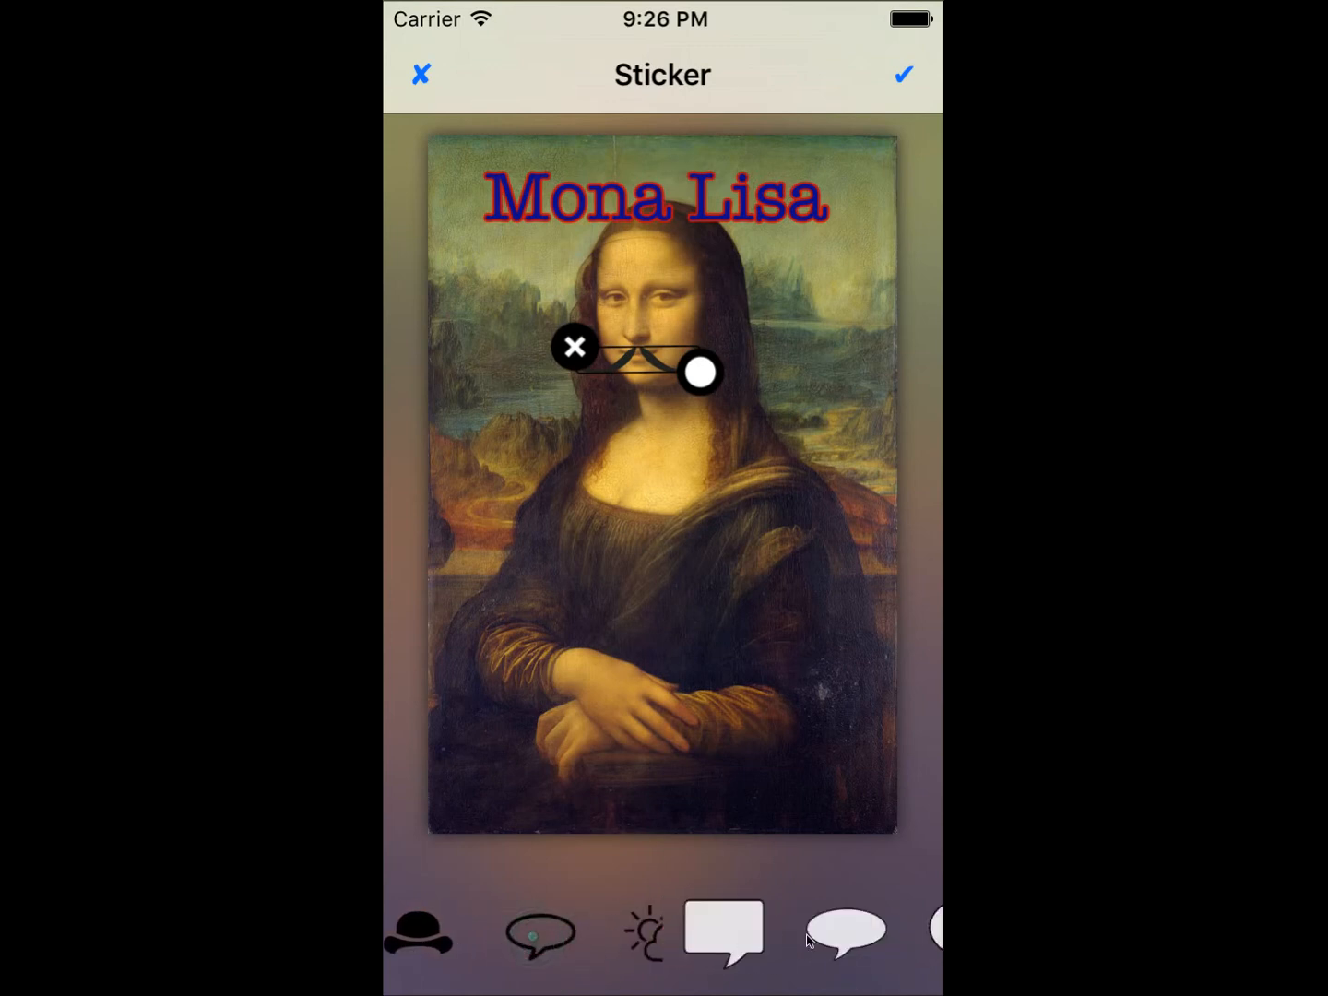
Add a long thin white cloud sticker, enlarge and tilt it, and place it in the picture's upper-right corner
drag(608, 952, 438, 940)
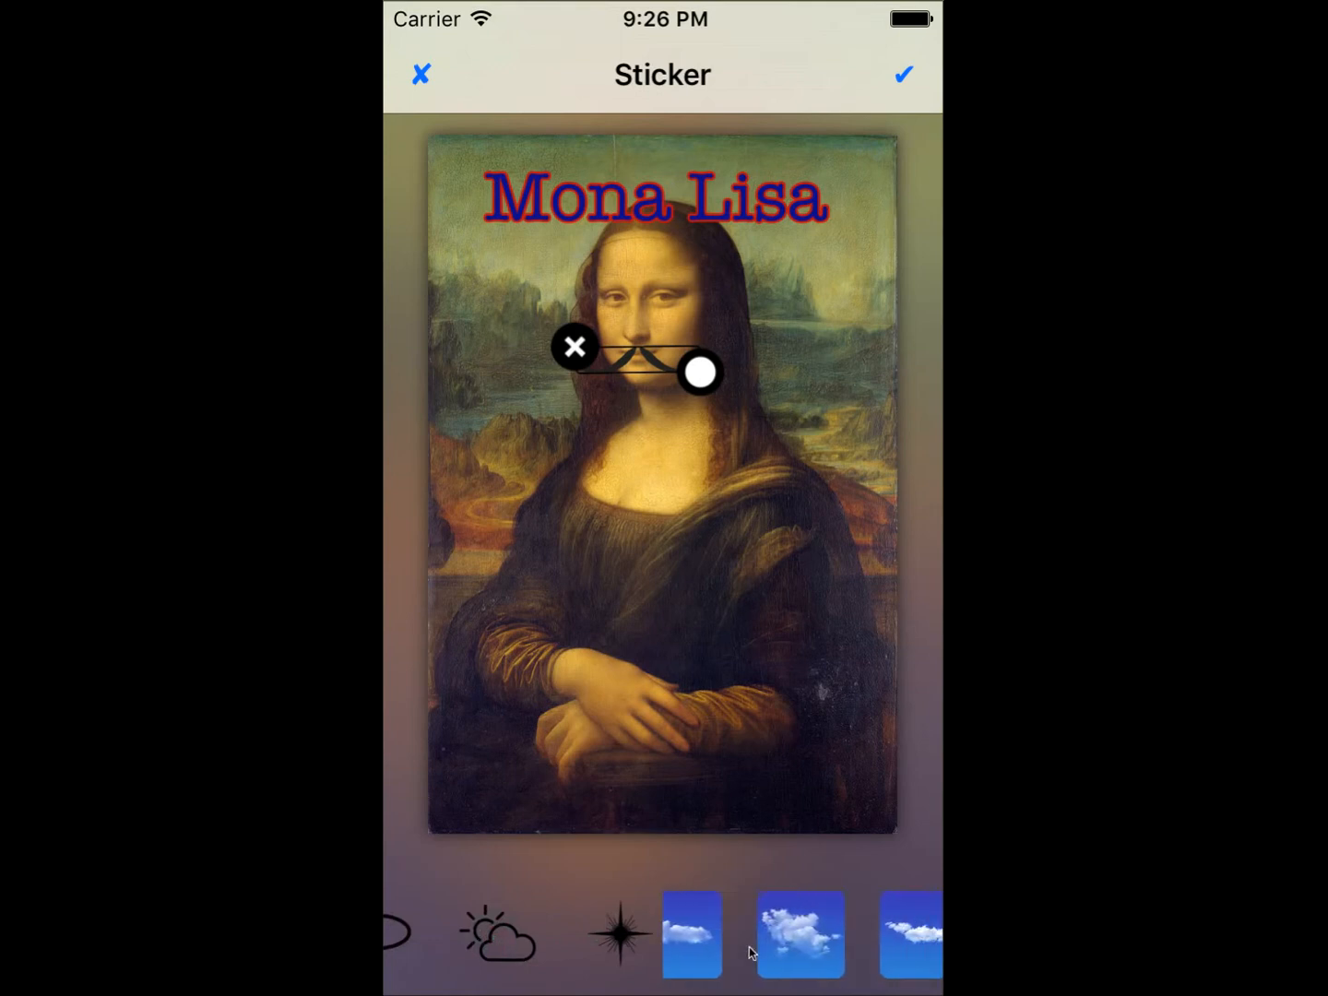
click(848, 940)
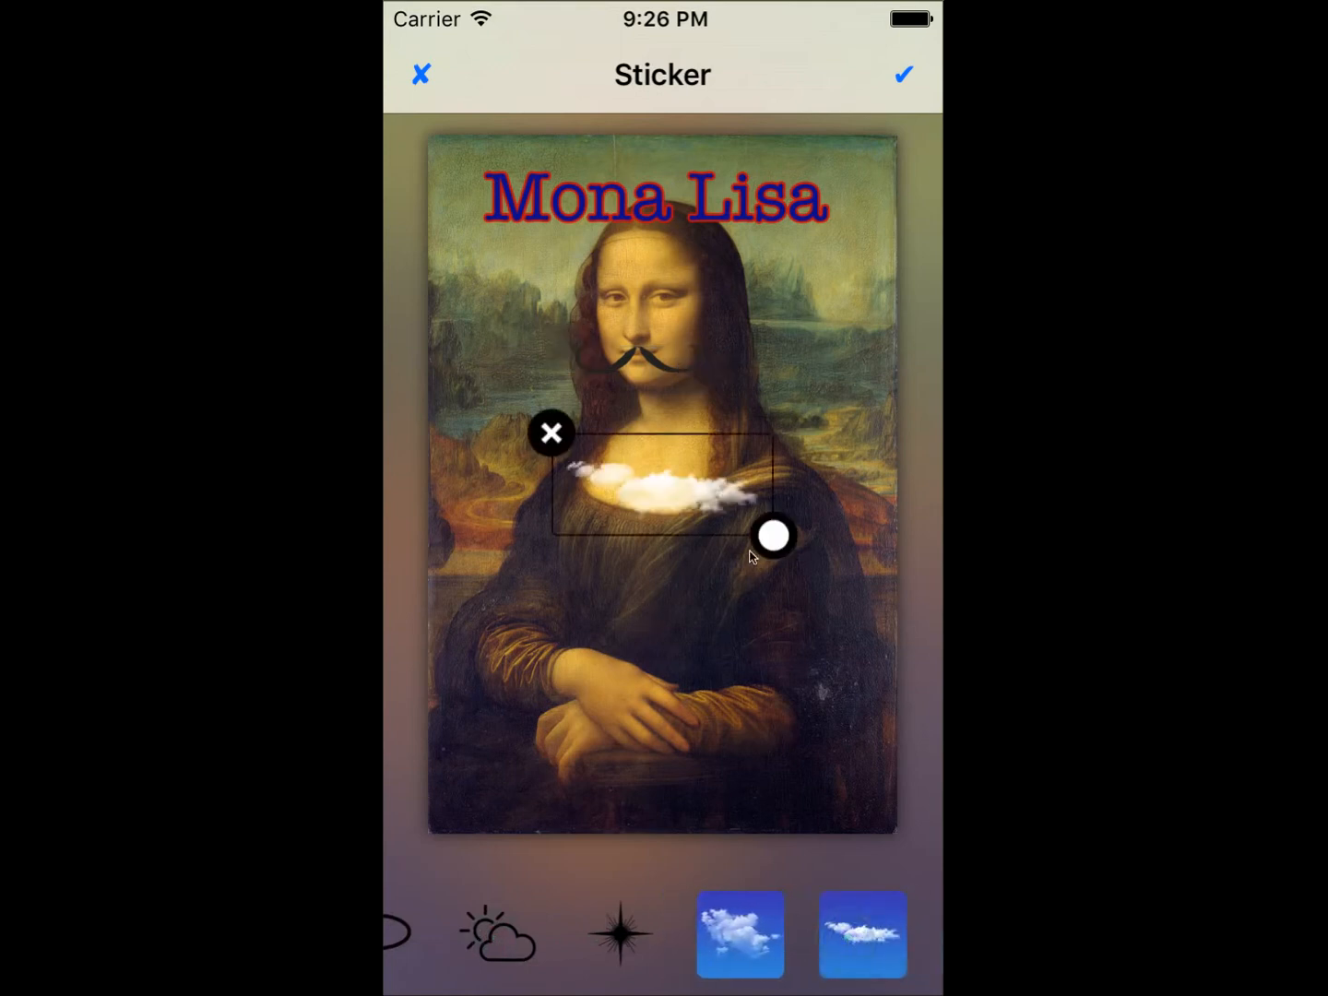
drag(775, 551, 805, 597)
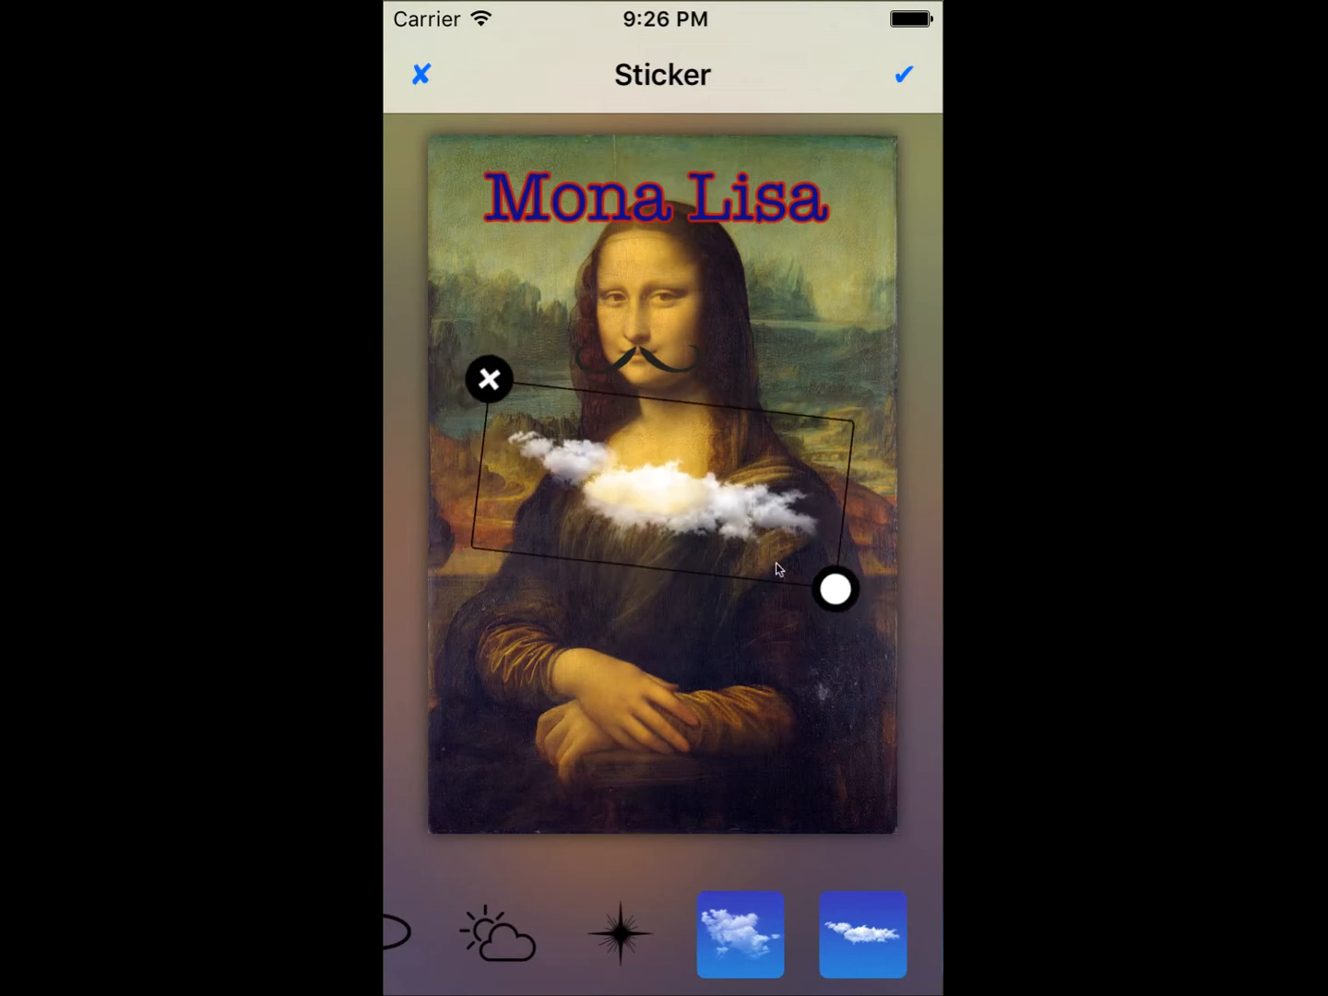
mouse_move(703, 531)
mouse_down()
mouse_move(800, 319)
mouse_move(889, 178)
mouse_move(877, 182)
mouse_up()
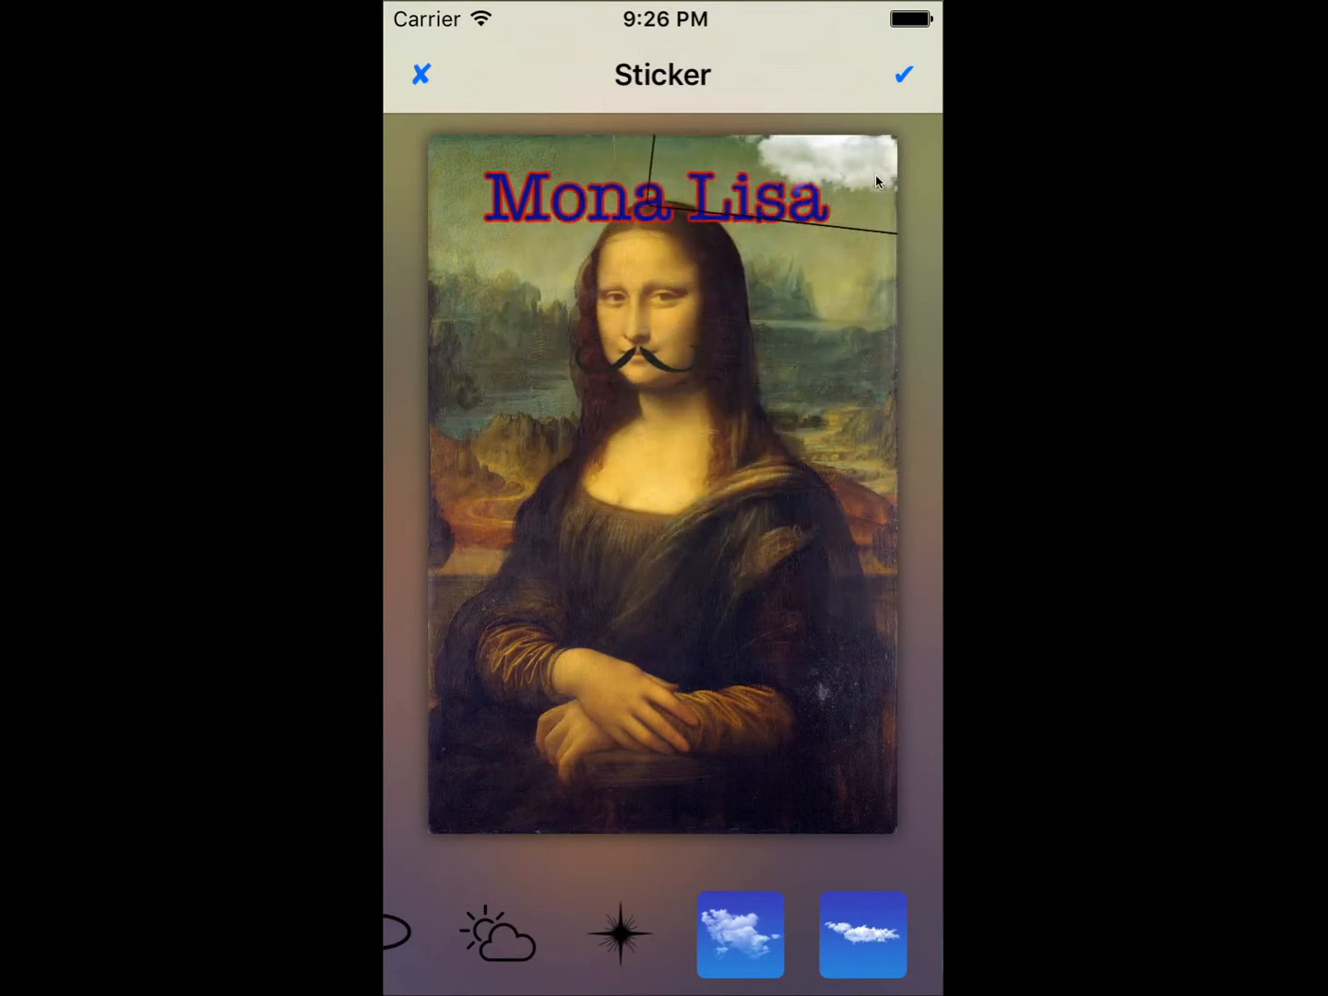
Add a second long thin cloud sticker, enlarge and tilt it counterclockwise, and place it along the top above the title
click(865, 920)
drag(774, 536, 840, 543)
mouse_move(727, 432)
mouse_down()
mouse_move(720, 365)
mouse_move(749, 126)
mouse_move(736, 143)
mouse_up()
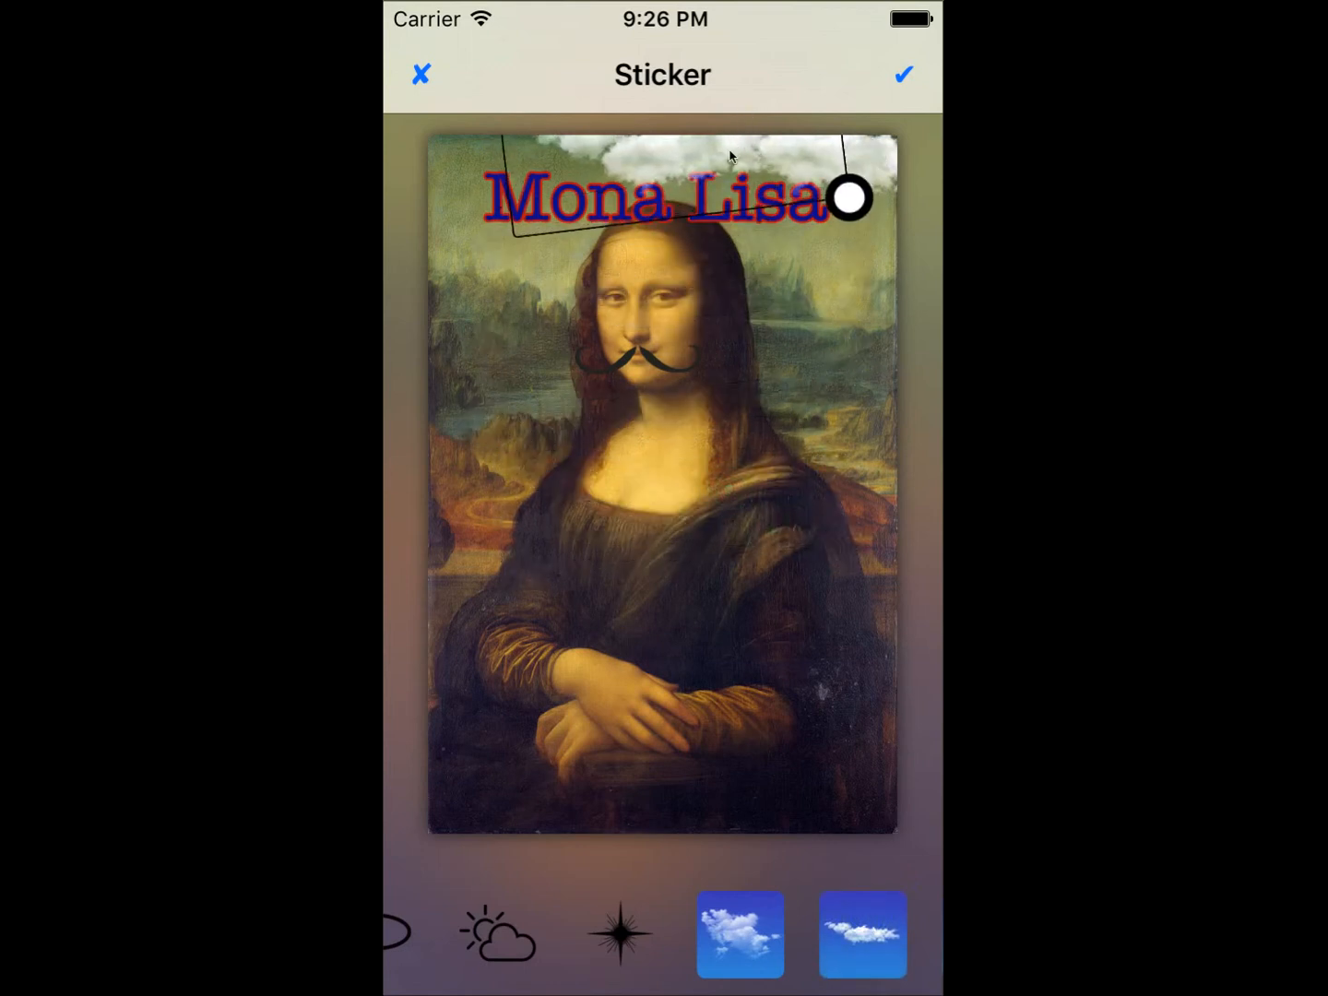
Add a fluffy white cloud sticker, enlarge and tilt it, and place it in the picture's upper-left corner
drag(821, 925, 548, 954)
click(708, 946)
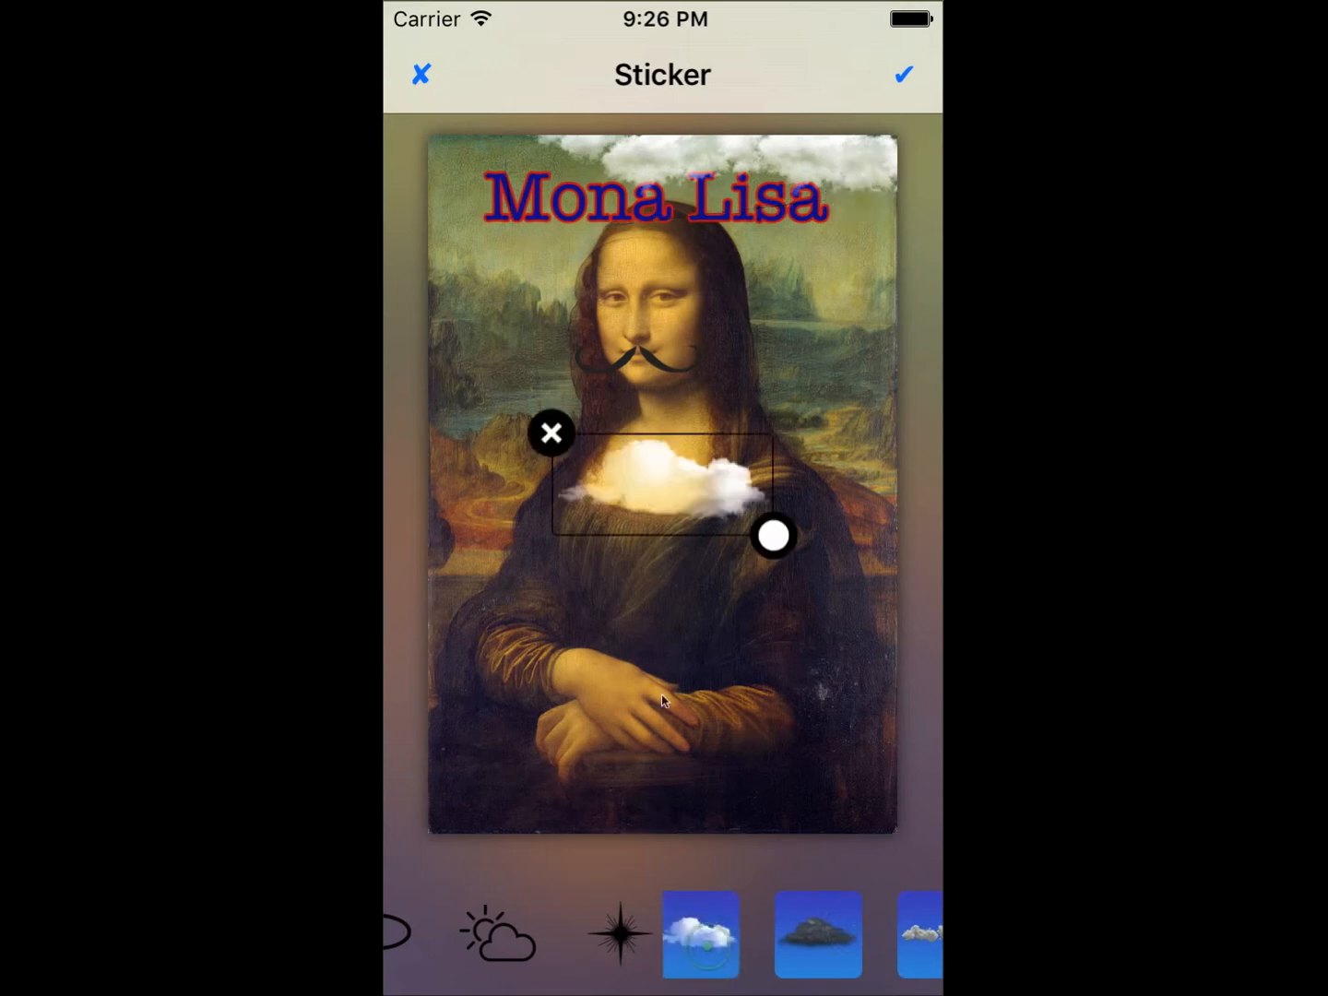
drag(779, 535, 833, 524)
mouse_move(678, 459)
mouse_down()
mouse_move(554, 66)
mouse_move(537, 149)
mouse_move(514, 136)
mouse_up()
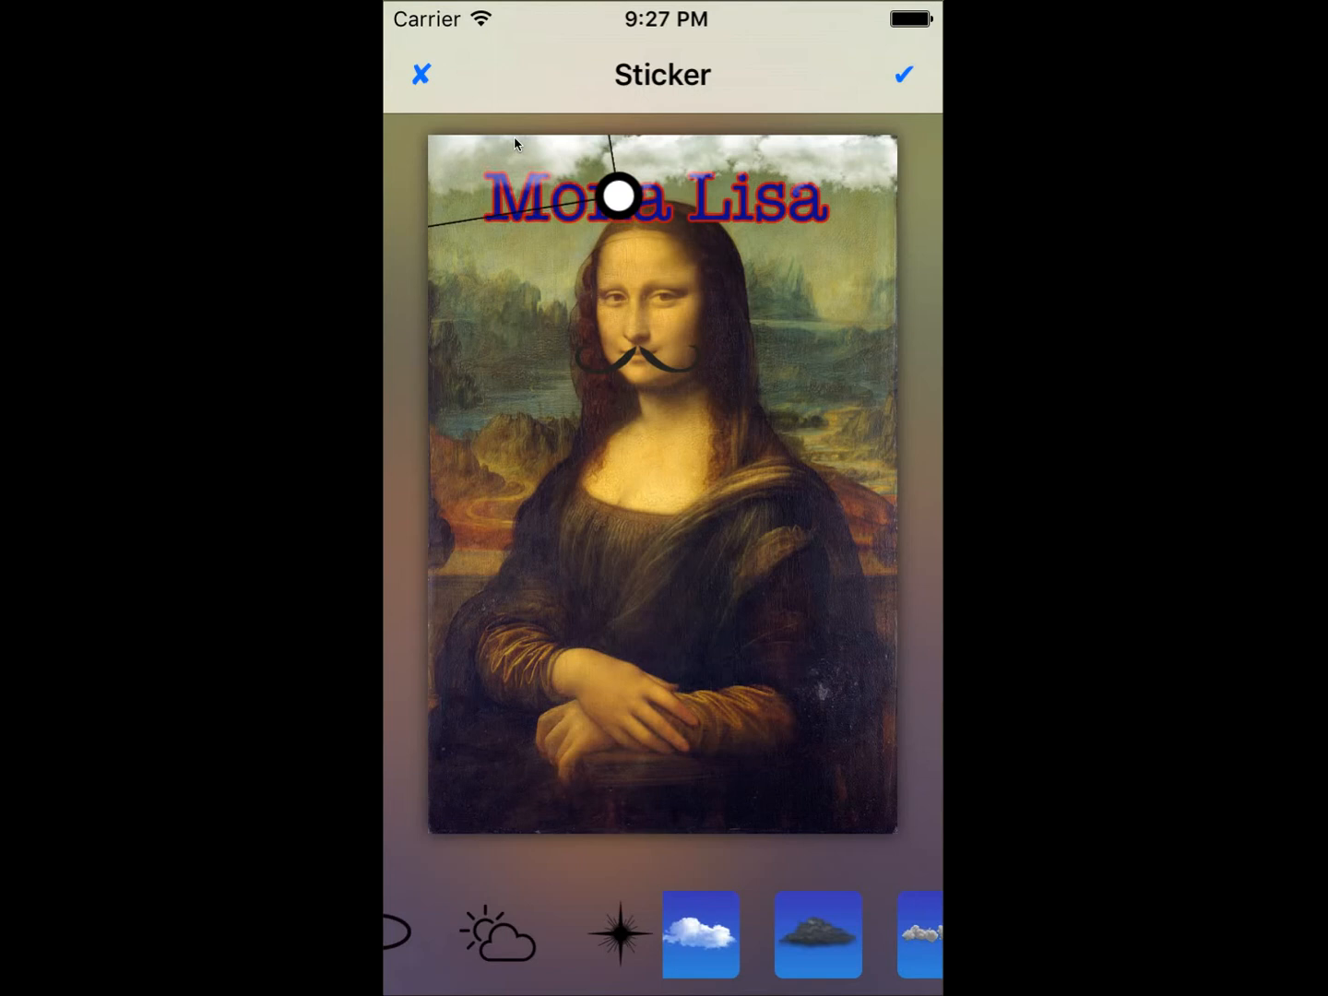
Add rain stickers, enlarge and position them so that rain covers the whole picture, and apply all the stickers
drag(859, 962, 717, 964)
drag(868, 947, 707, 965)
drag(845, 955, 760, 952)
click(851, 952)
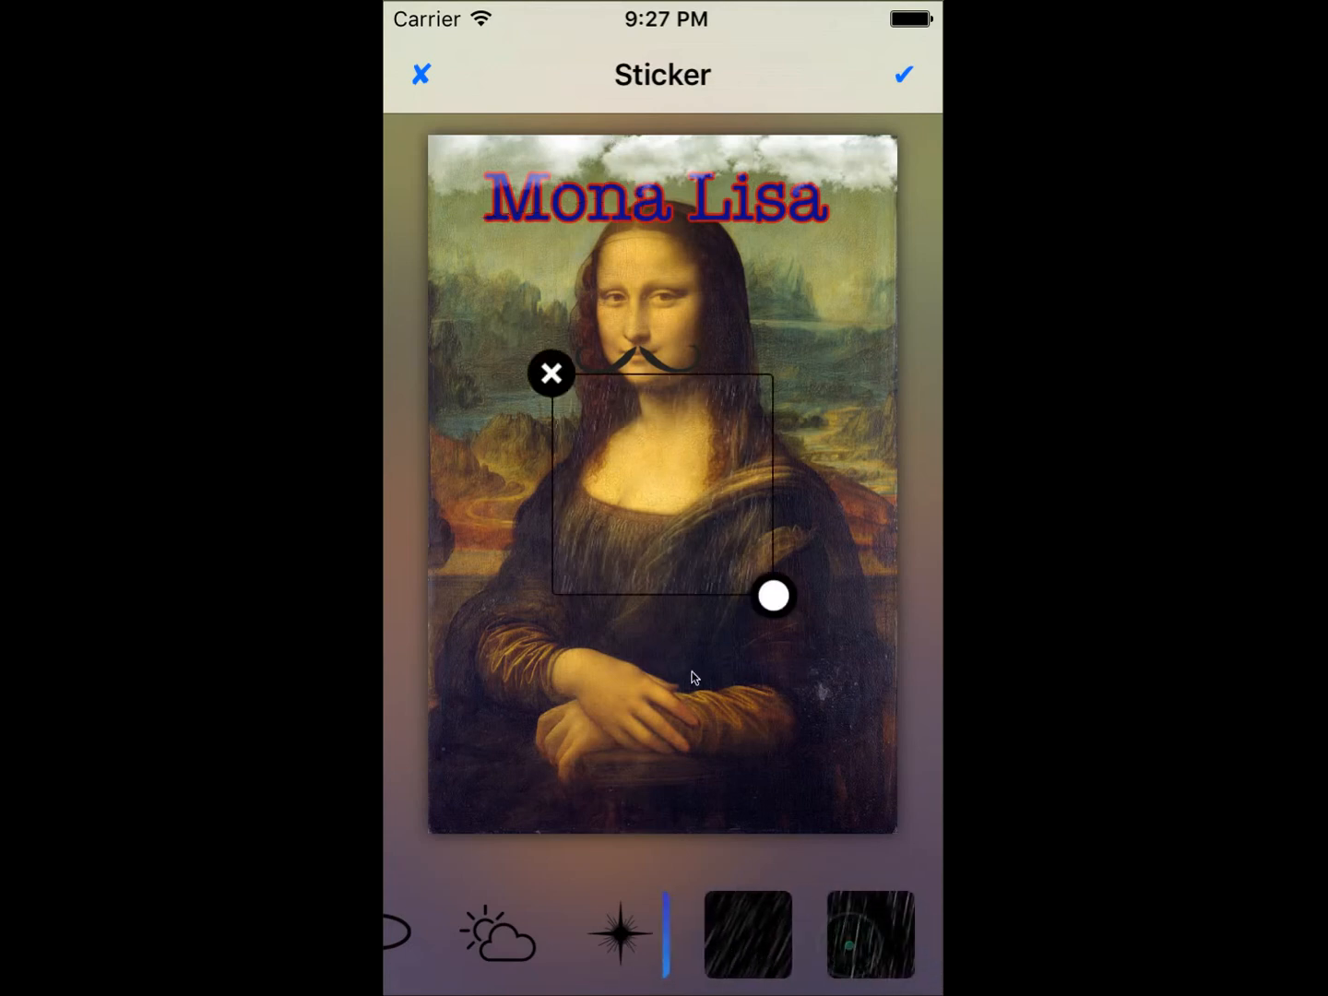
mouse_move(665, 538)
mouse_down()
mouse_move(556, 409)
mouse_move(528, 276)
mouse_move(857, 694)
mouse_move(918, 700)
mouse_up()
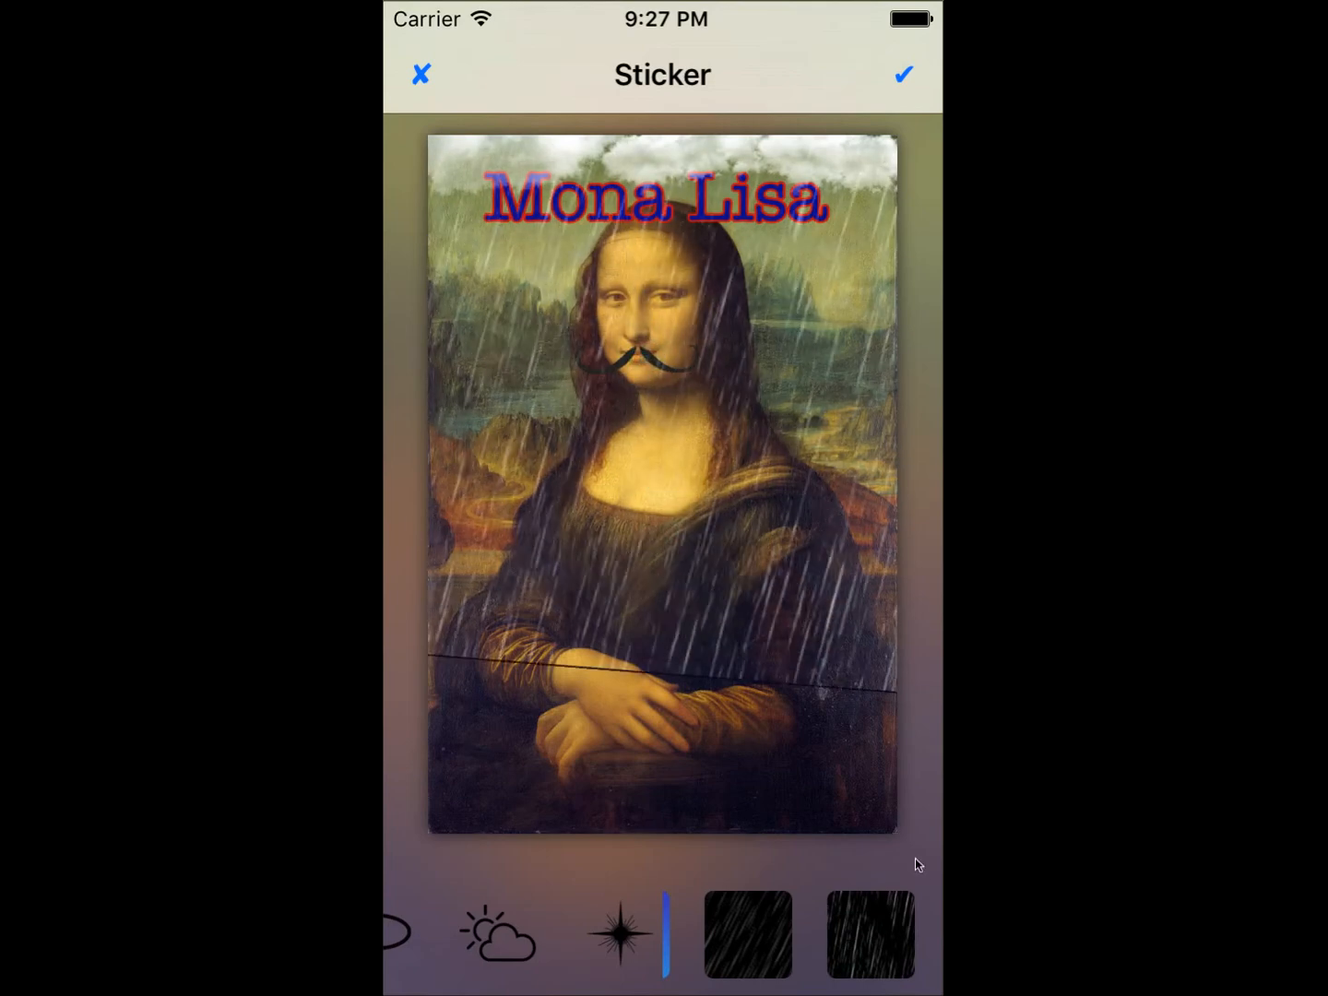
drag(886, 925, 747, 918)
mouse_move(688, 574)
mouse_down()
mouse_move(692, 678)
mouse_move(671, 699)
mouse_up()
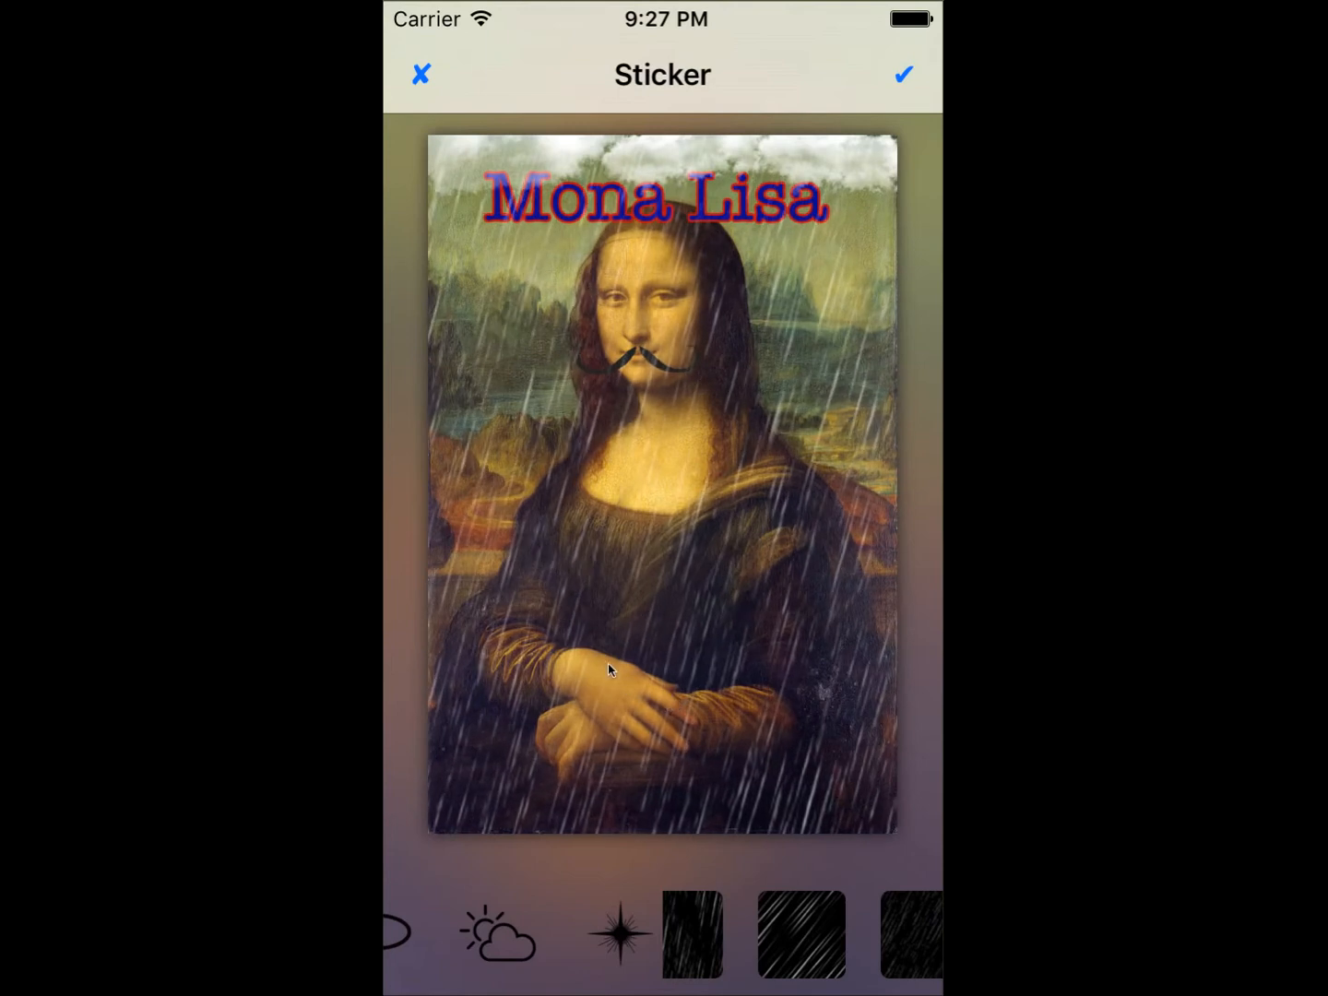
click(905, 79)
Reopen the Sticker tool and browse the star sparkle and planet sticker collections
click(877, 956)
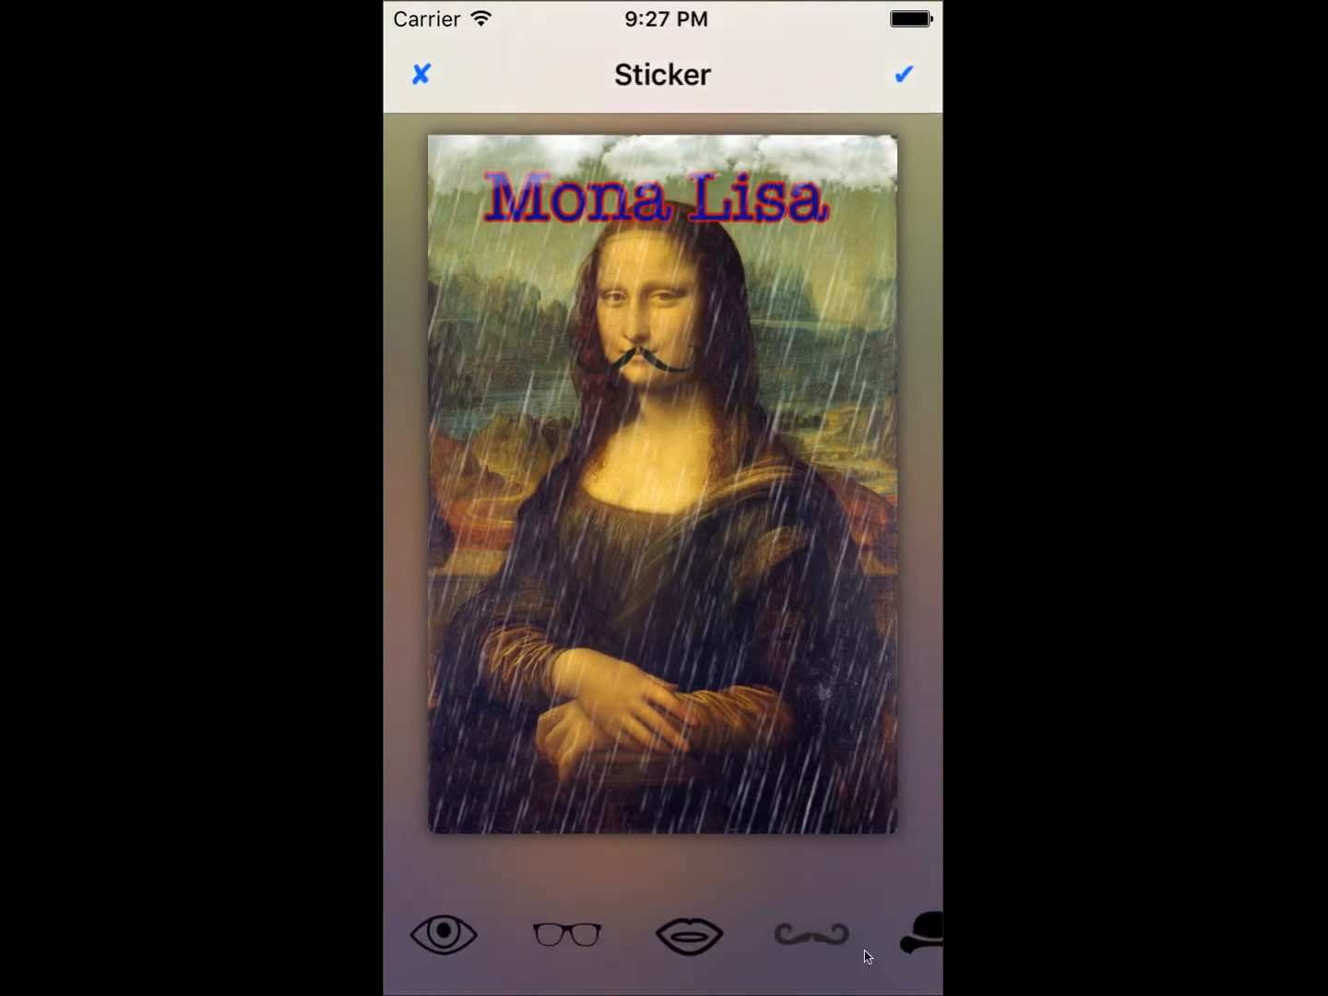
drag(790, 943, 555, 959)
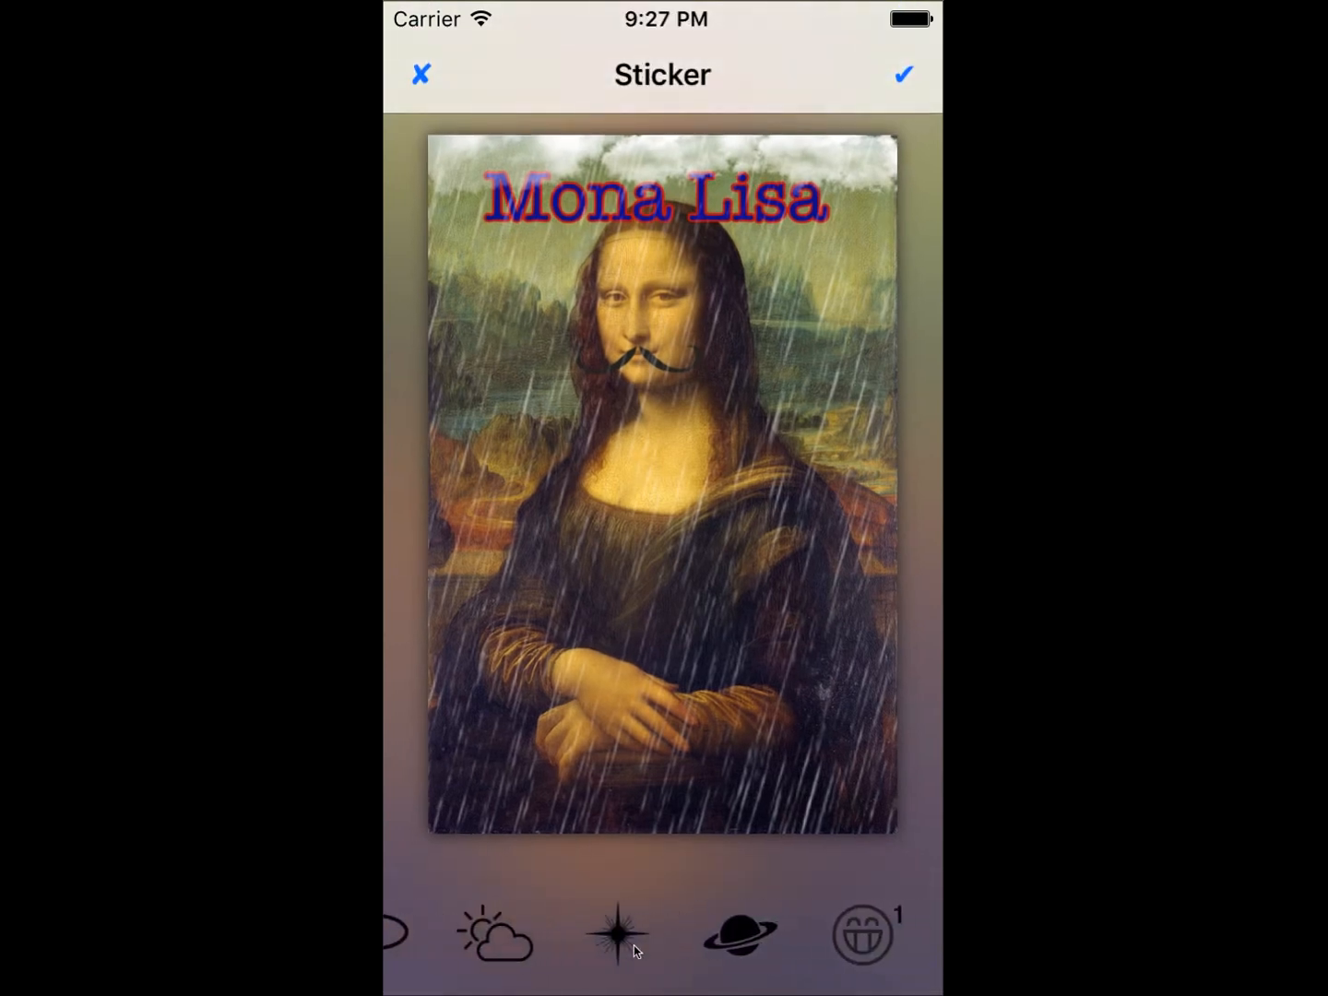
click(578, 942)
drag(867, 941, 439, 958)
click(532, 938)
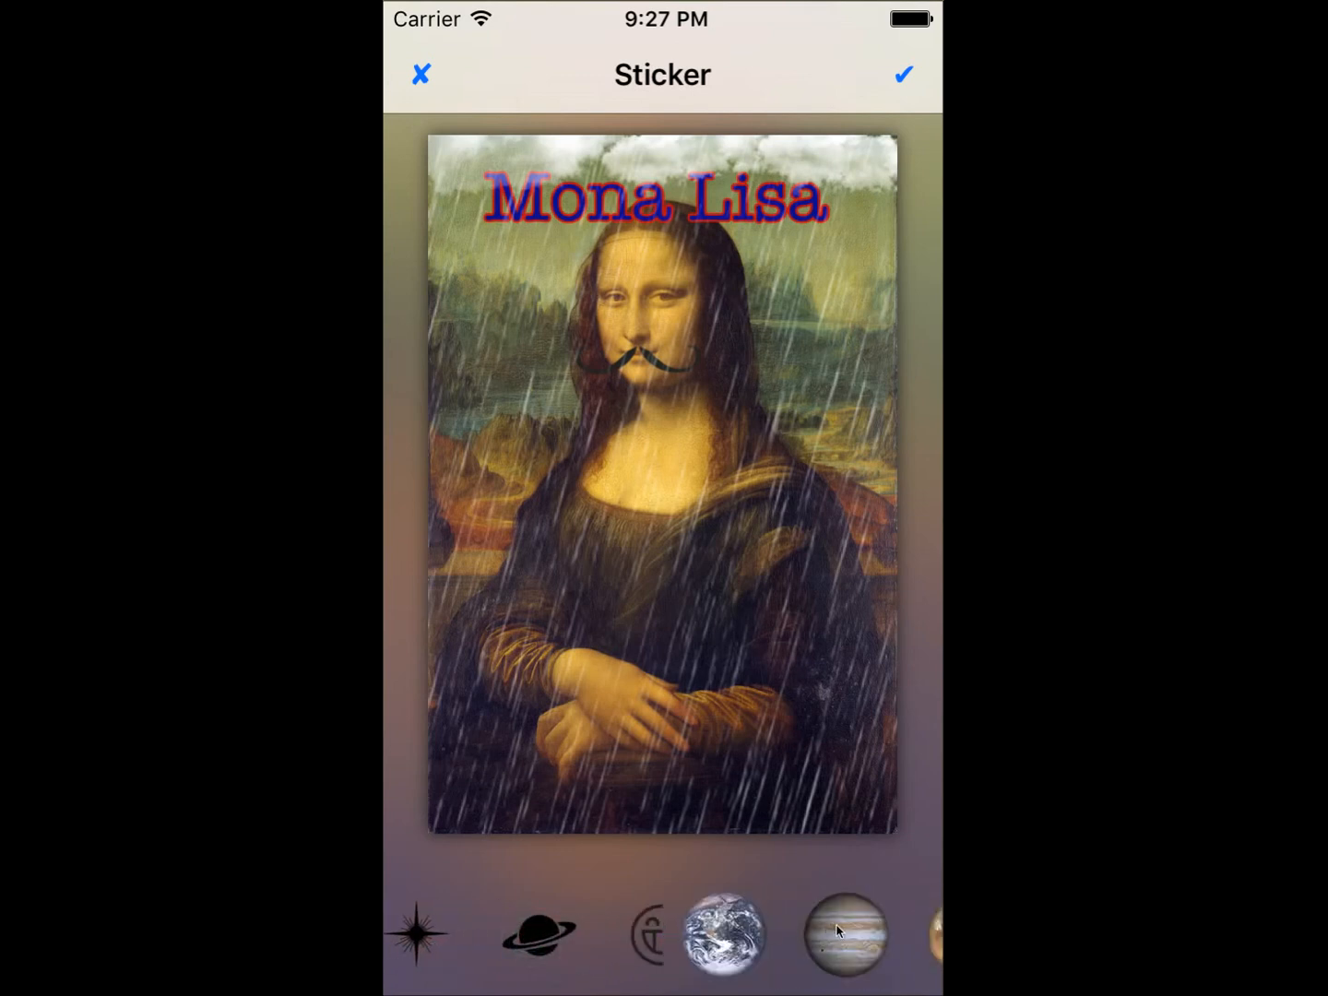
drag(838, 932, 664, 948)
drag(537, 954, 412, 969)
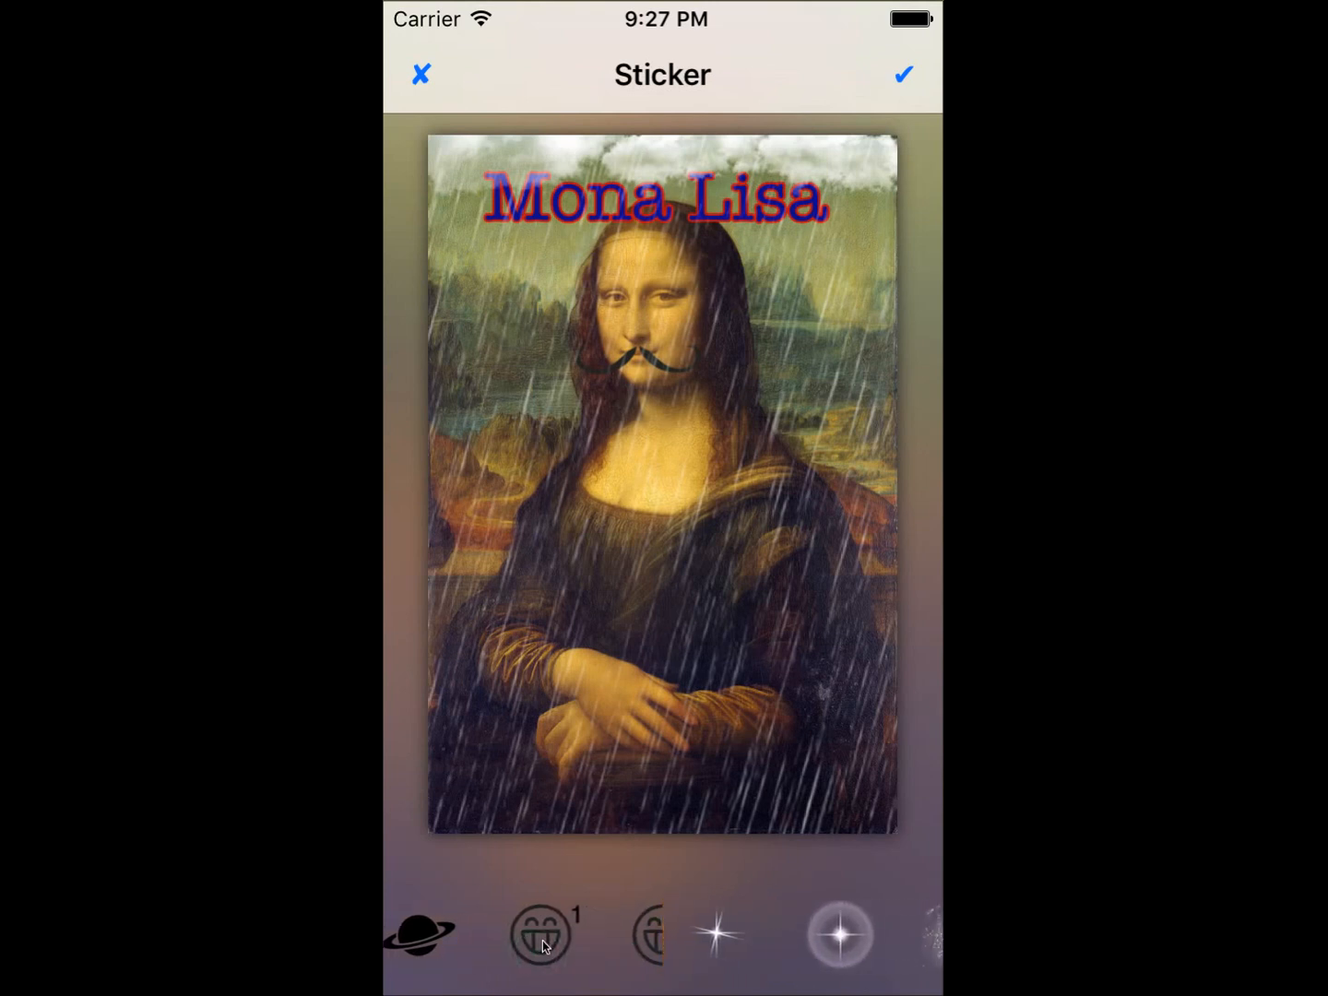
Browse the three numbered emoticon sticker collections, including the human, bomb, cat and fish faces
click(542, 945)
drag(858, 937, 668, 954)
drag(903, 957, 713, 961)
drag(886, 939, 687, 950)
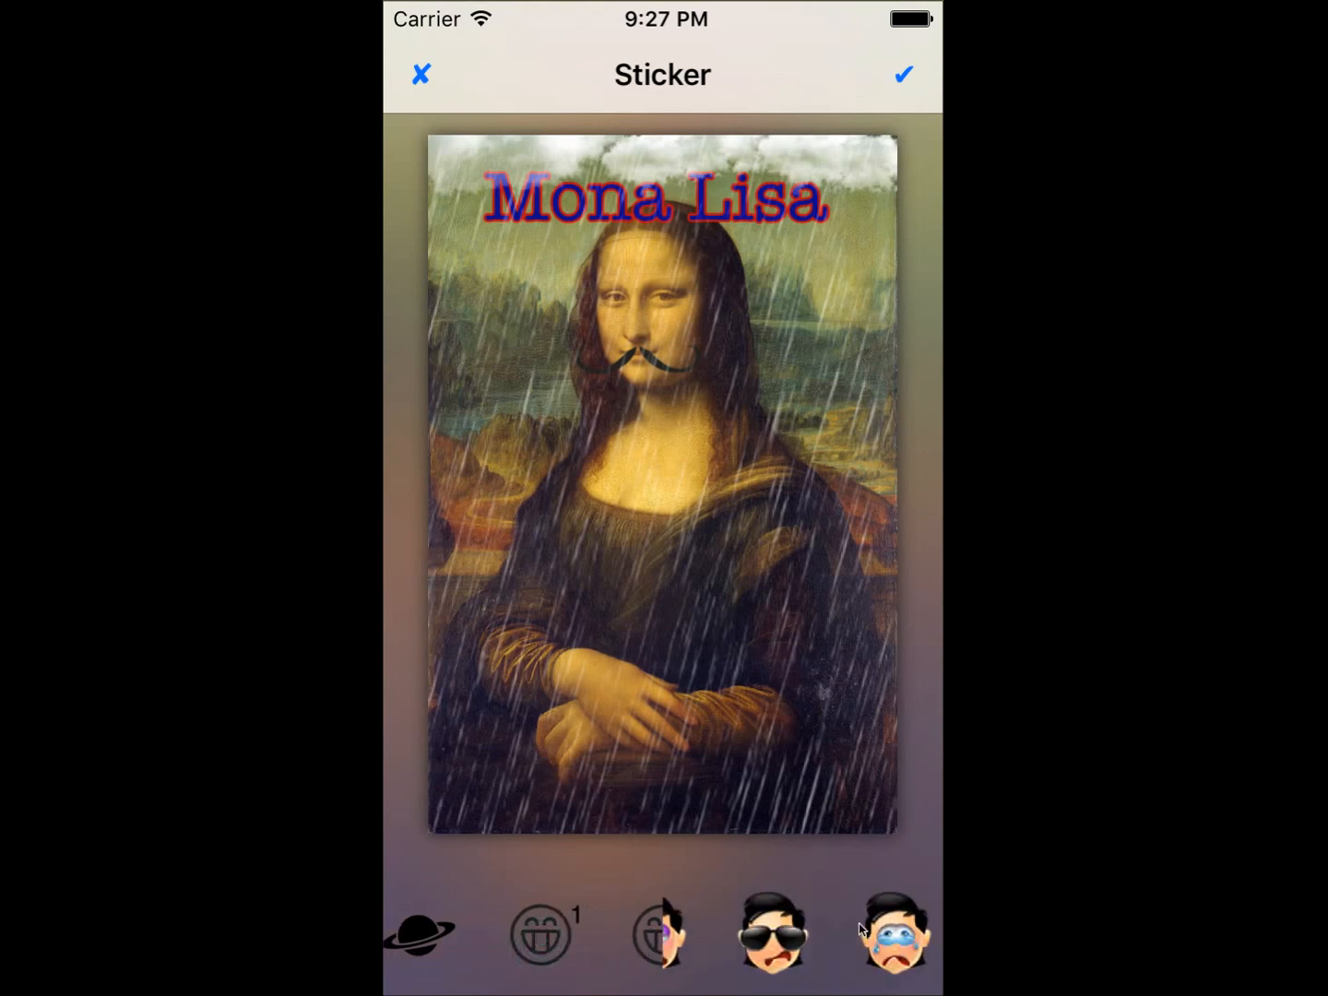
drag(867, 939, 470, 948)
click(530, 935)
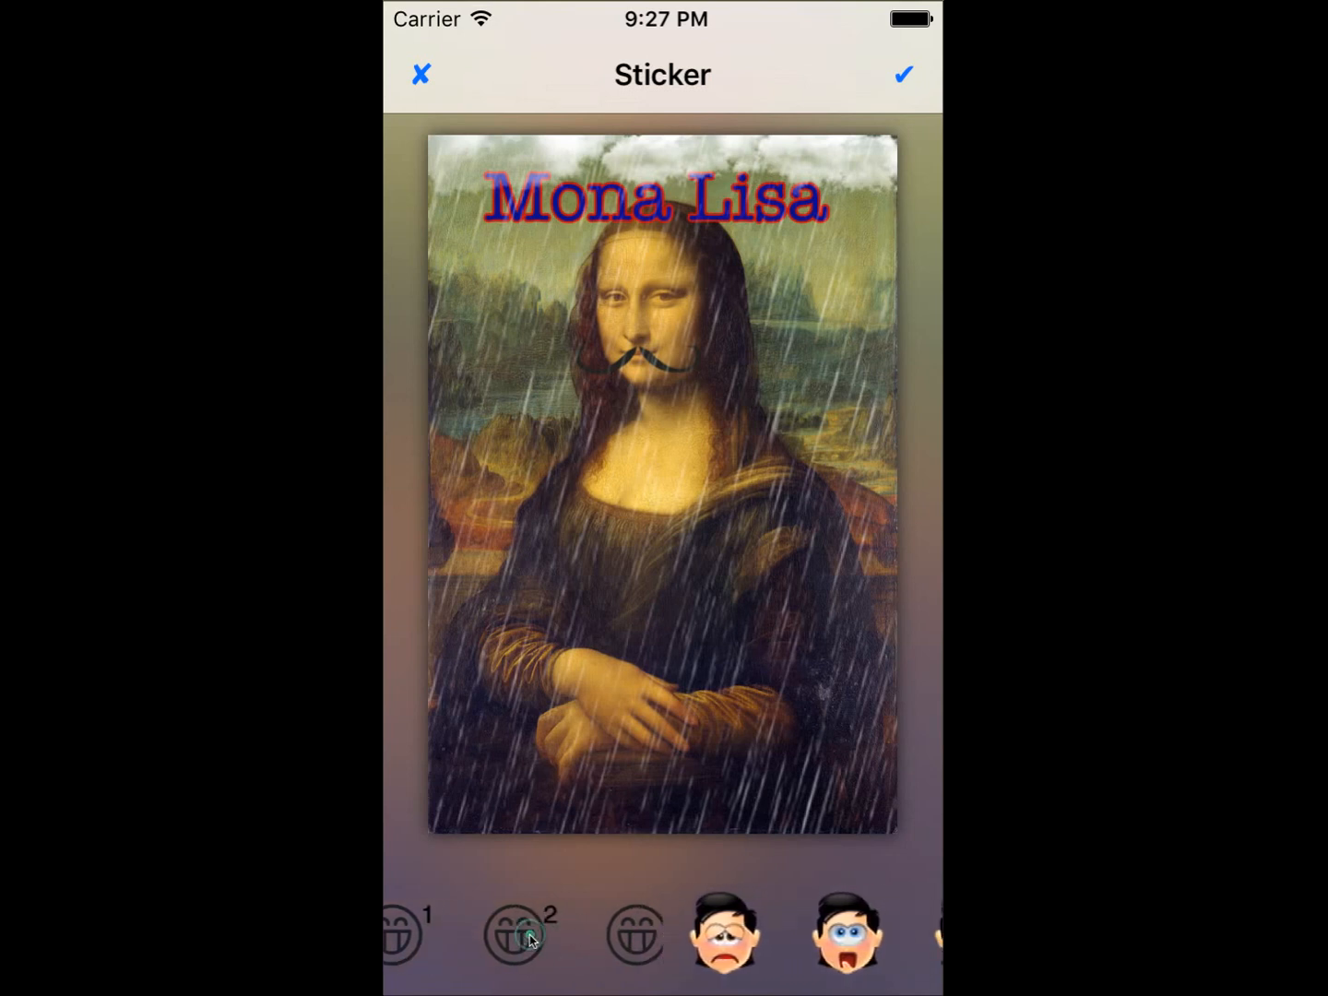
drag(890, 918, 482, 956)
click(575, 925)
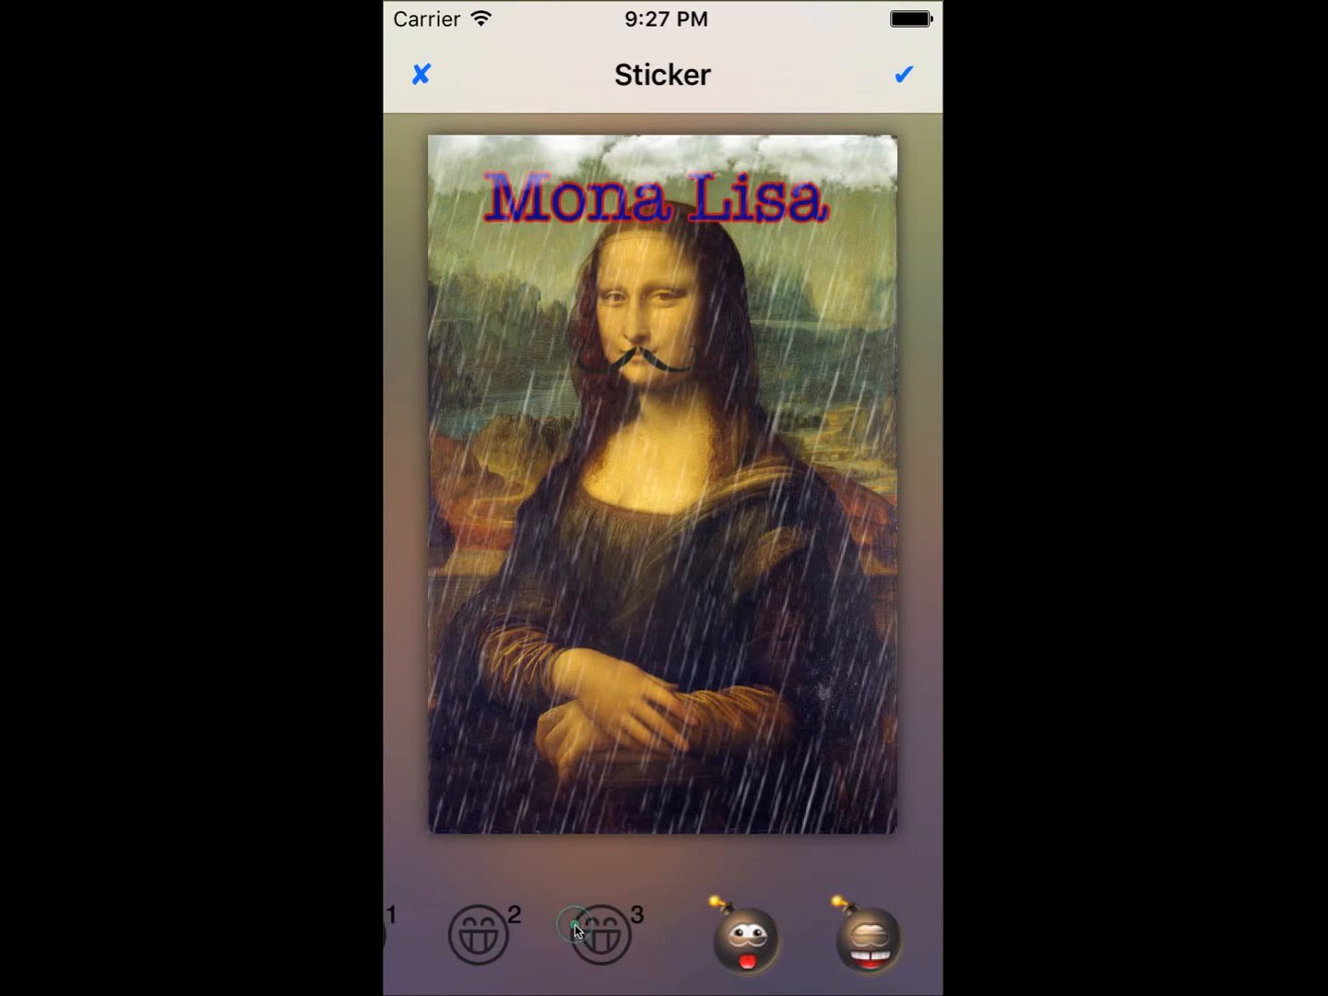
drag(820, 934, 476, 940)
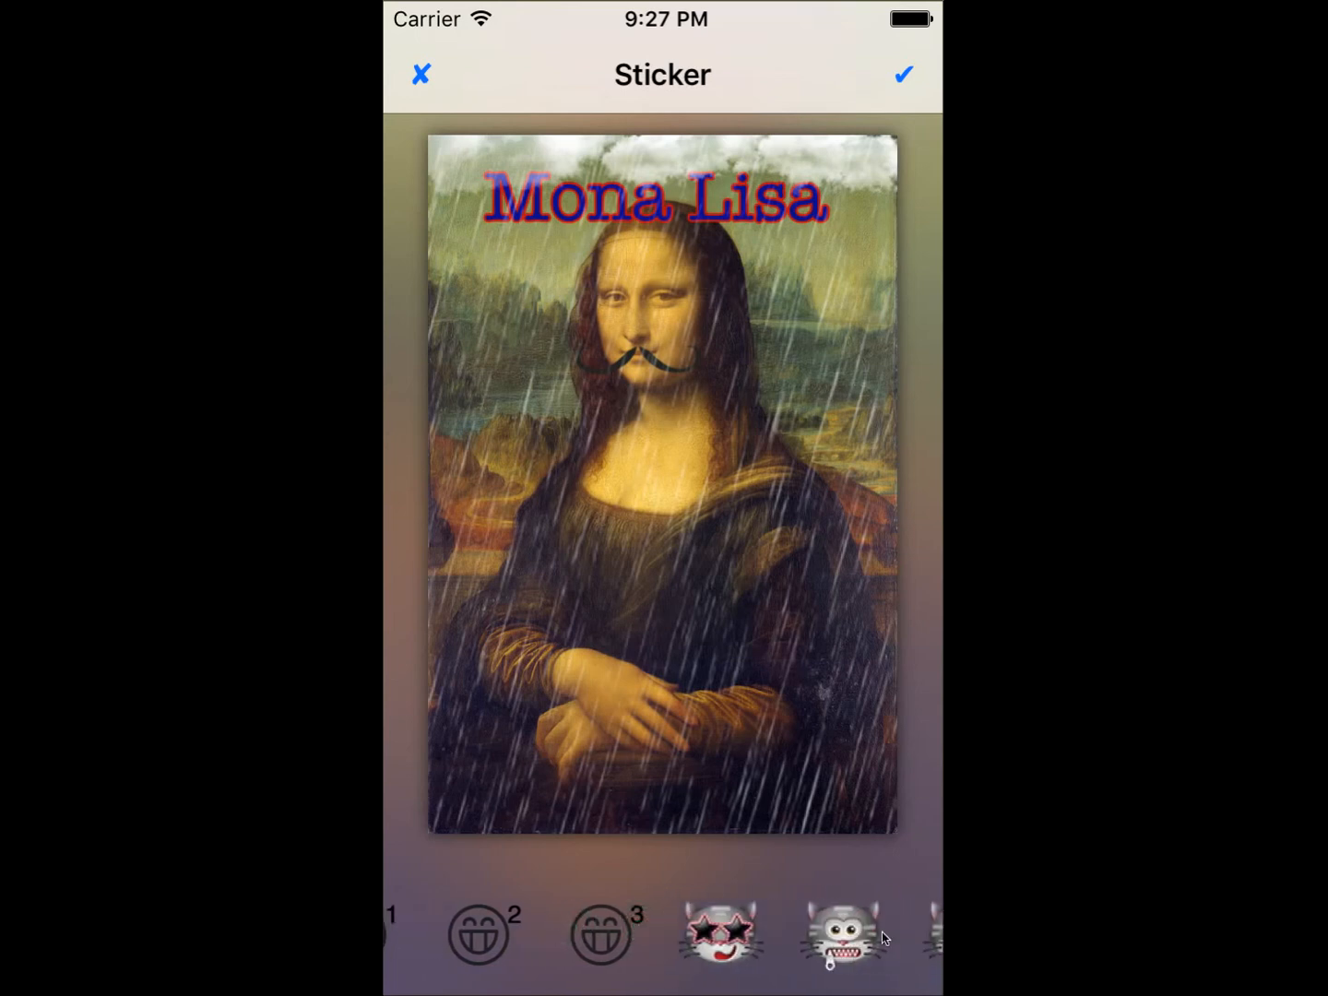
drag(468, 923, 392, 927)
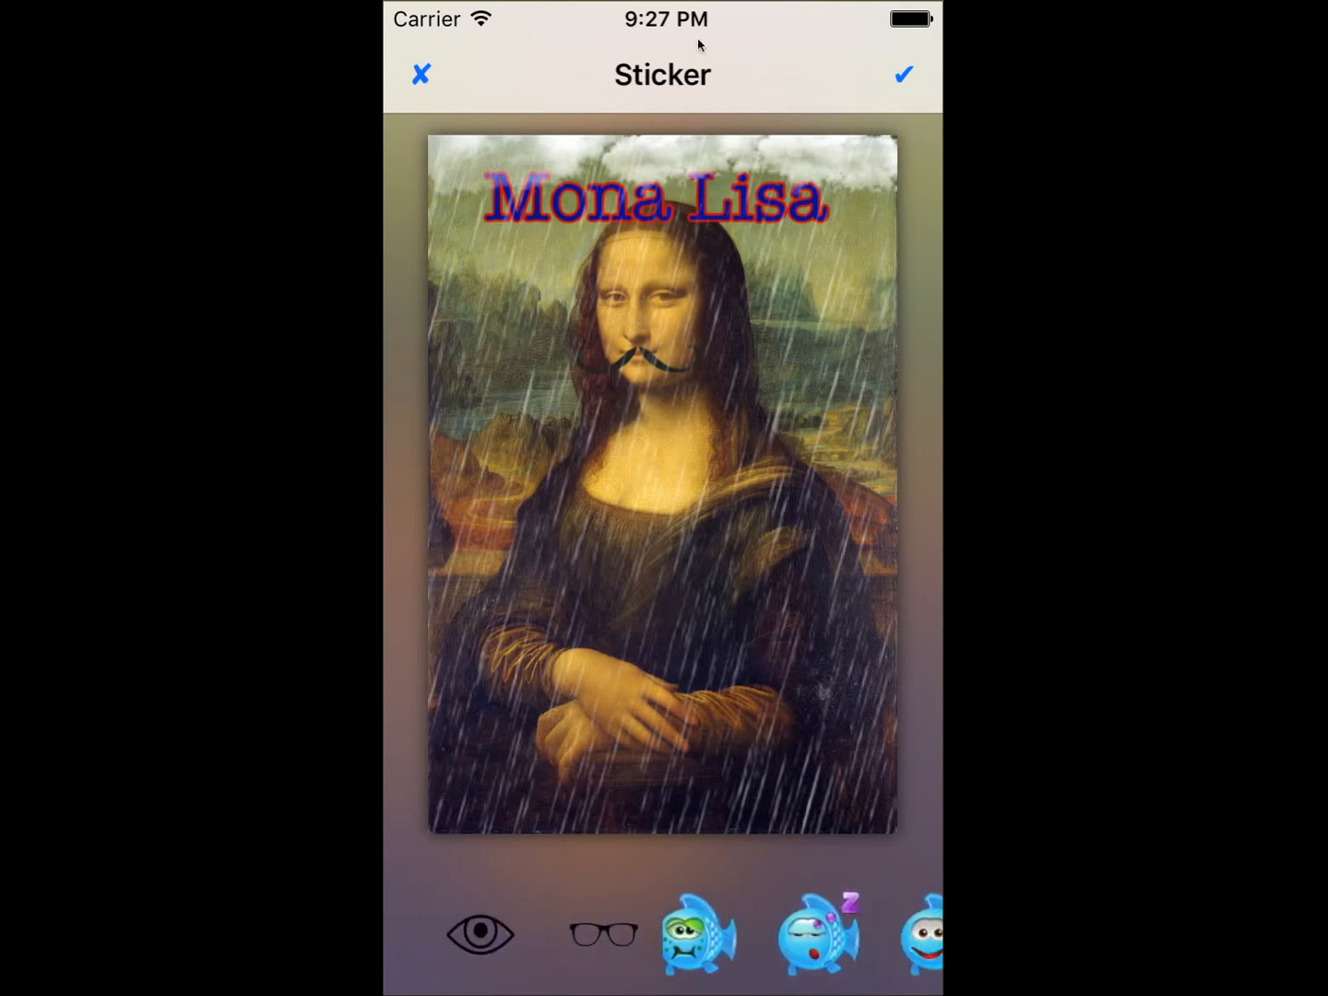
Leave the Sticker tool without adding another sticker and cancel the editing session
click(424, 71)
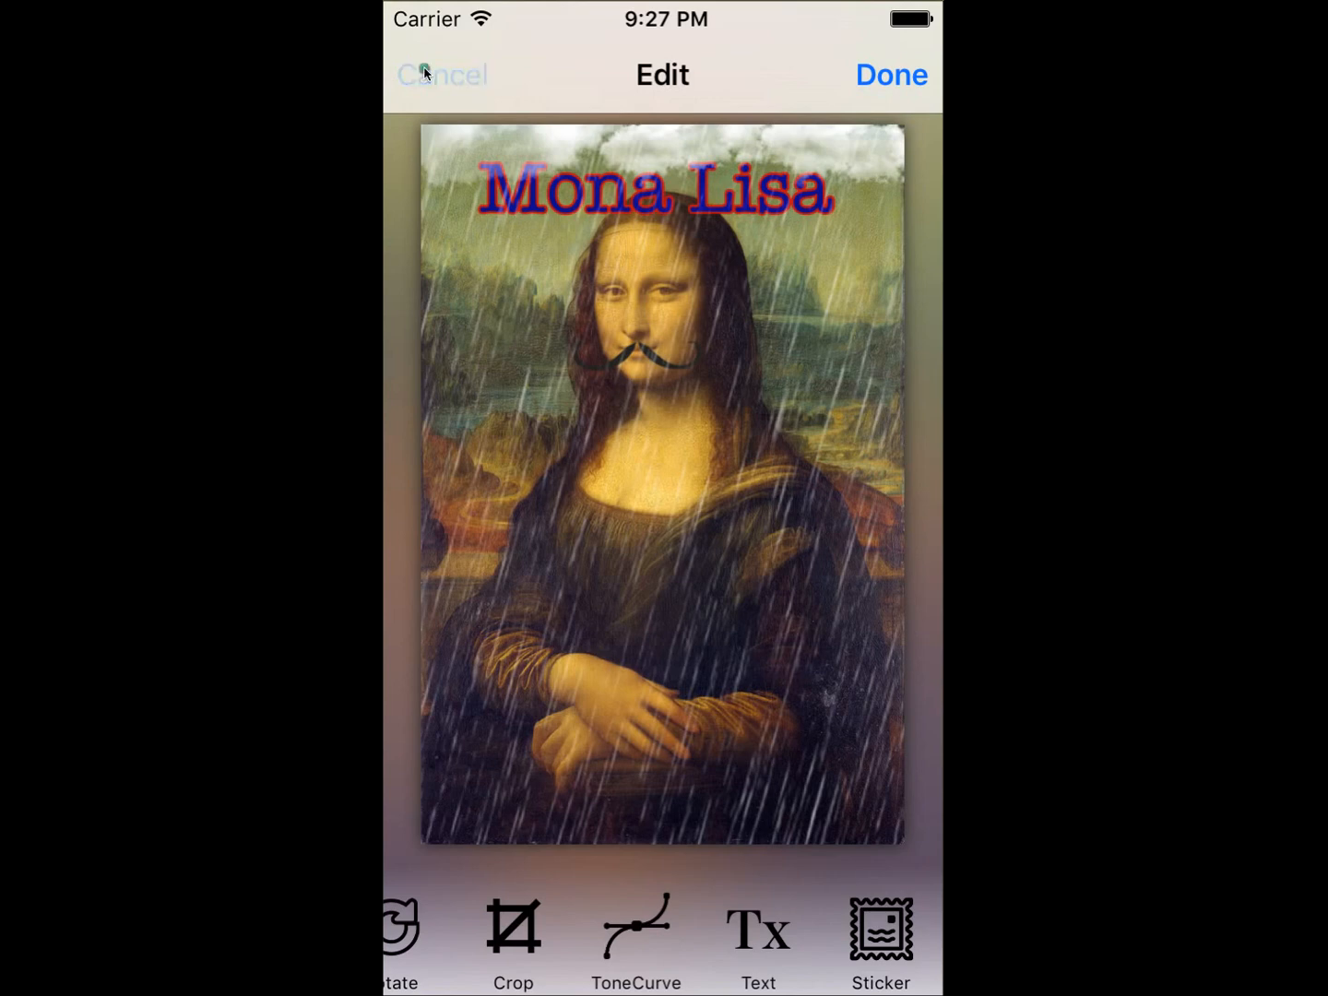
click(425, 71)
Check the available photo sources and the sharing options, dismissing each without choosing anything
click(464, 952)
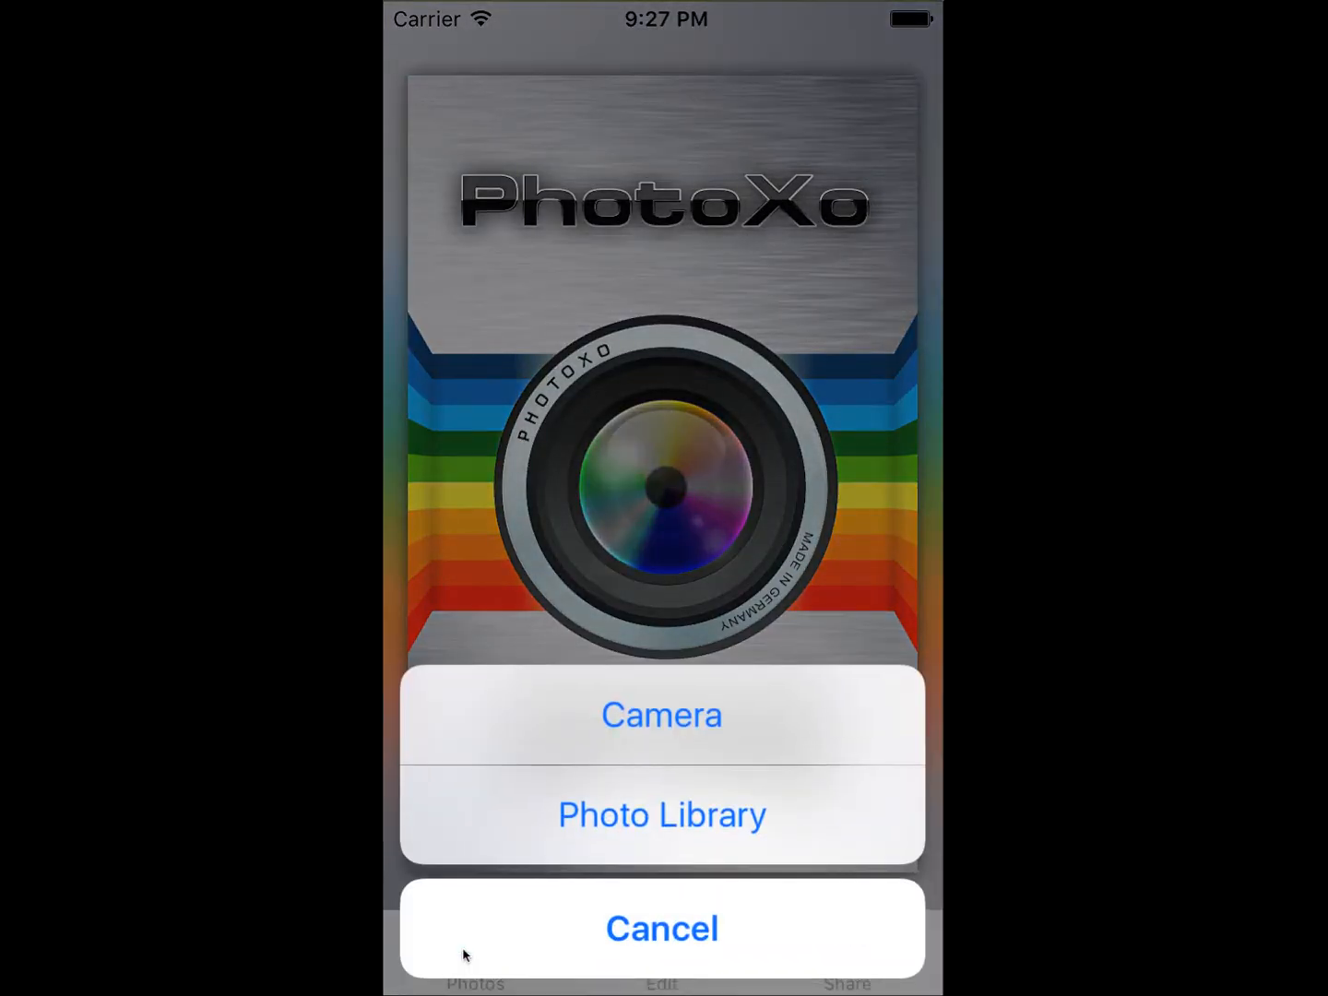
click(463, 954)
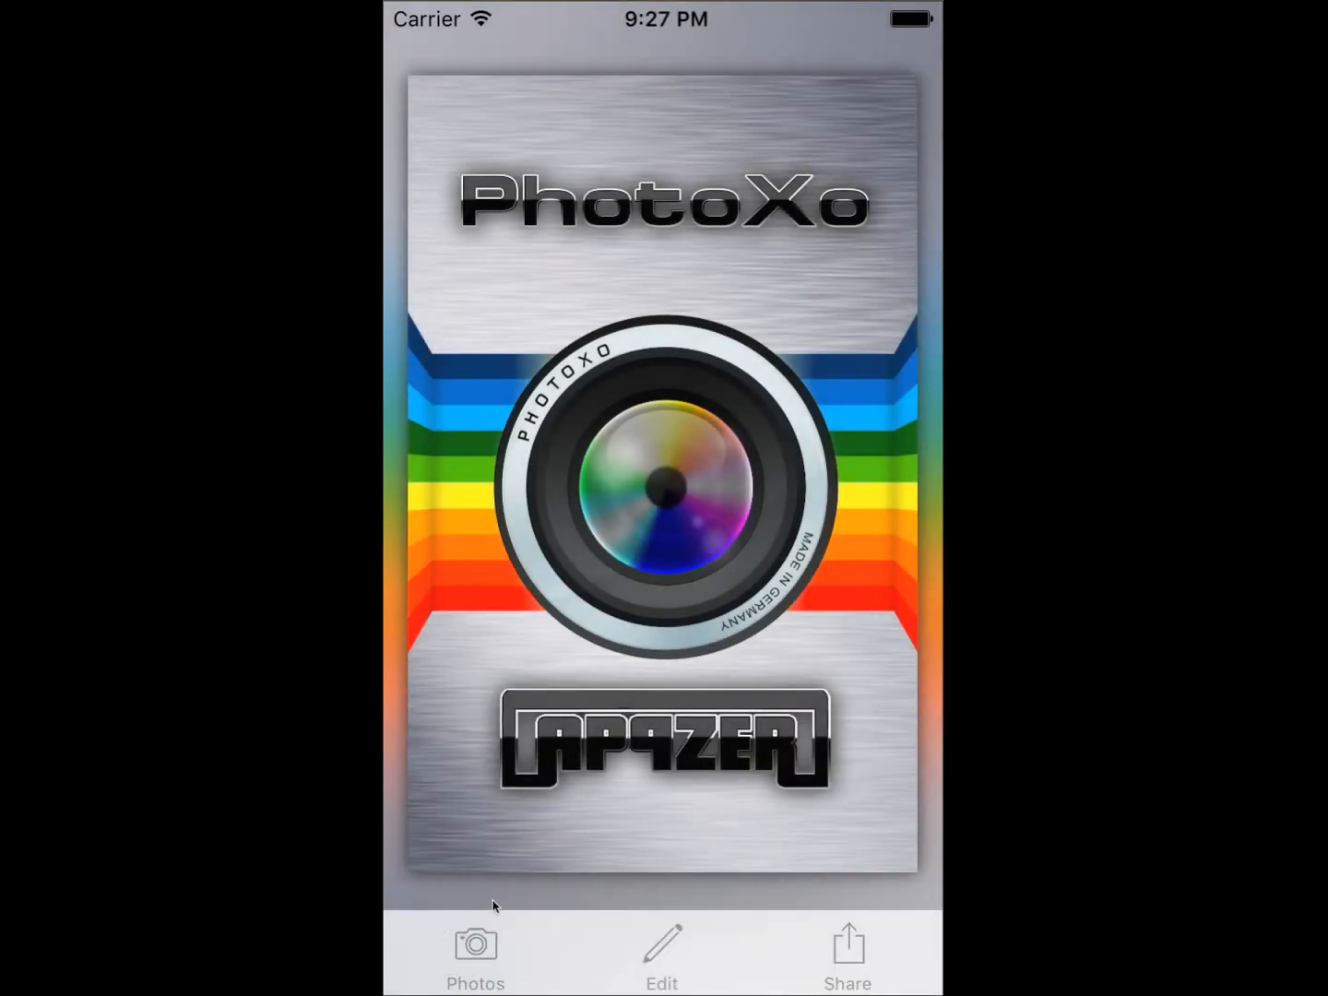
click(866, 963)
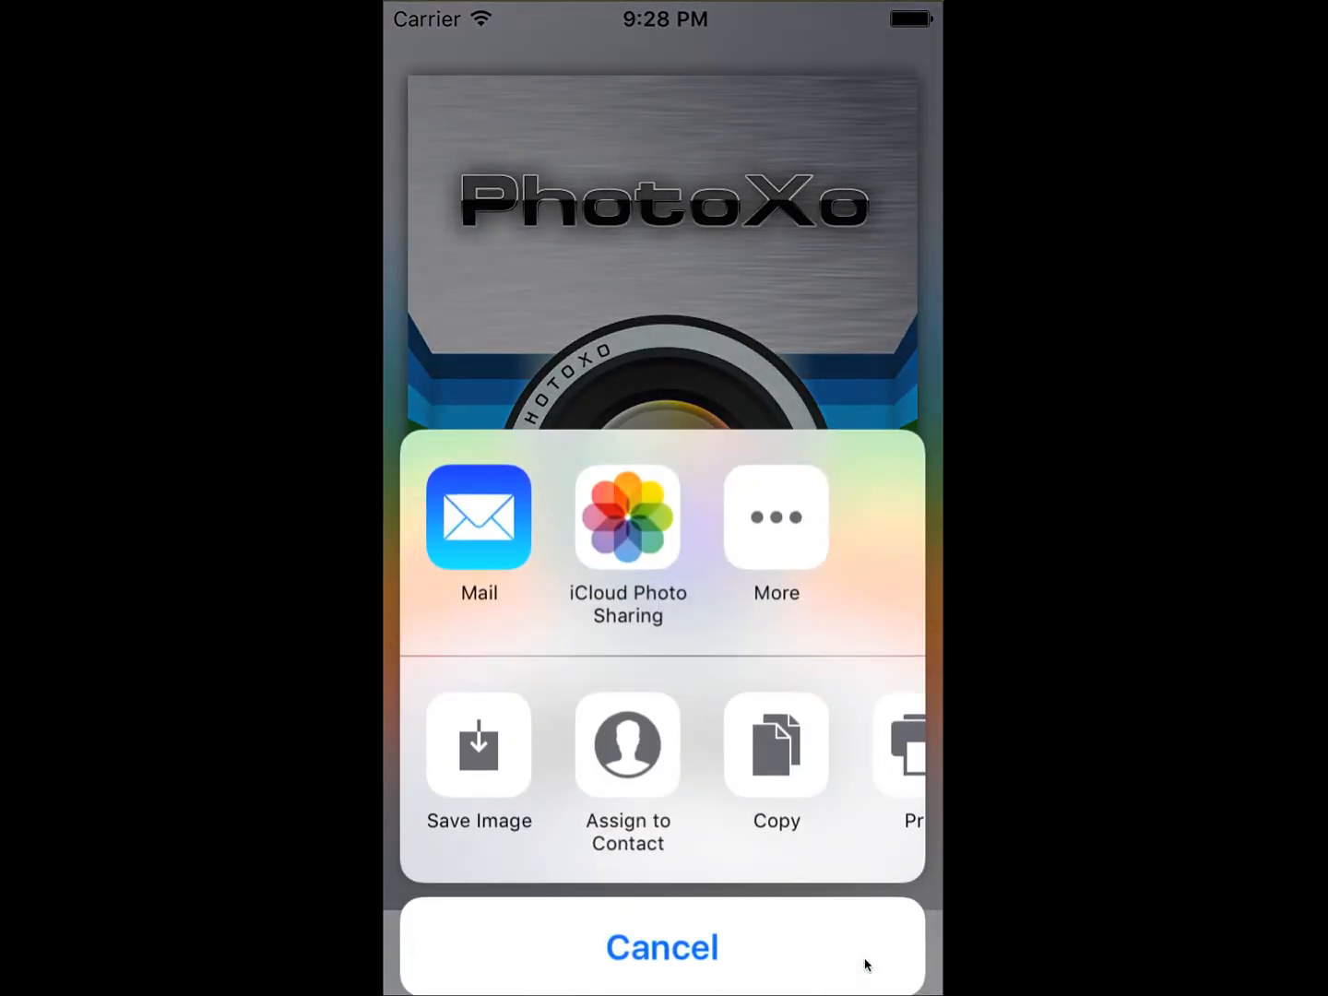
click(718, 950)
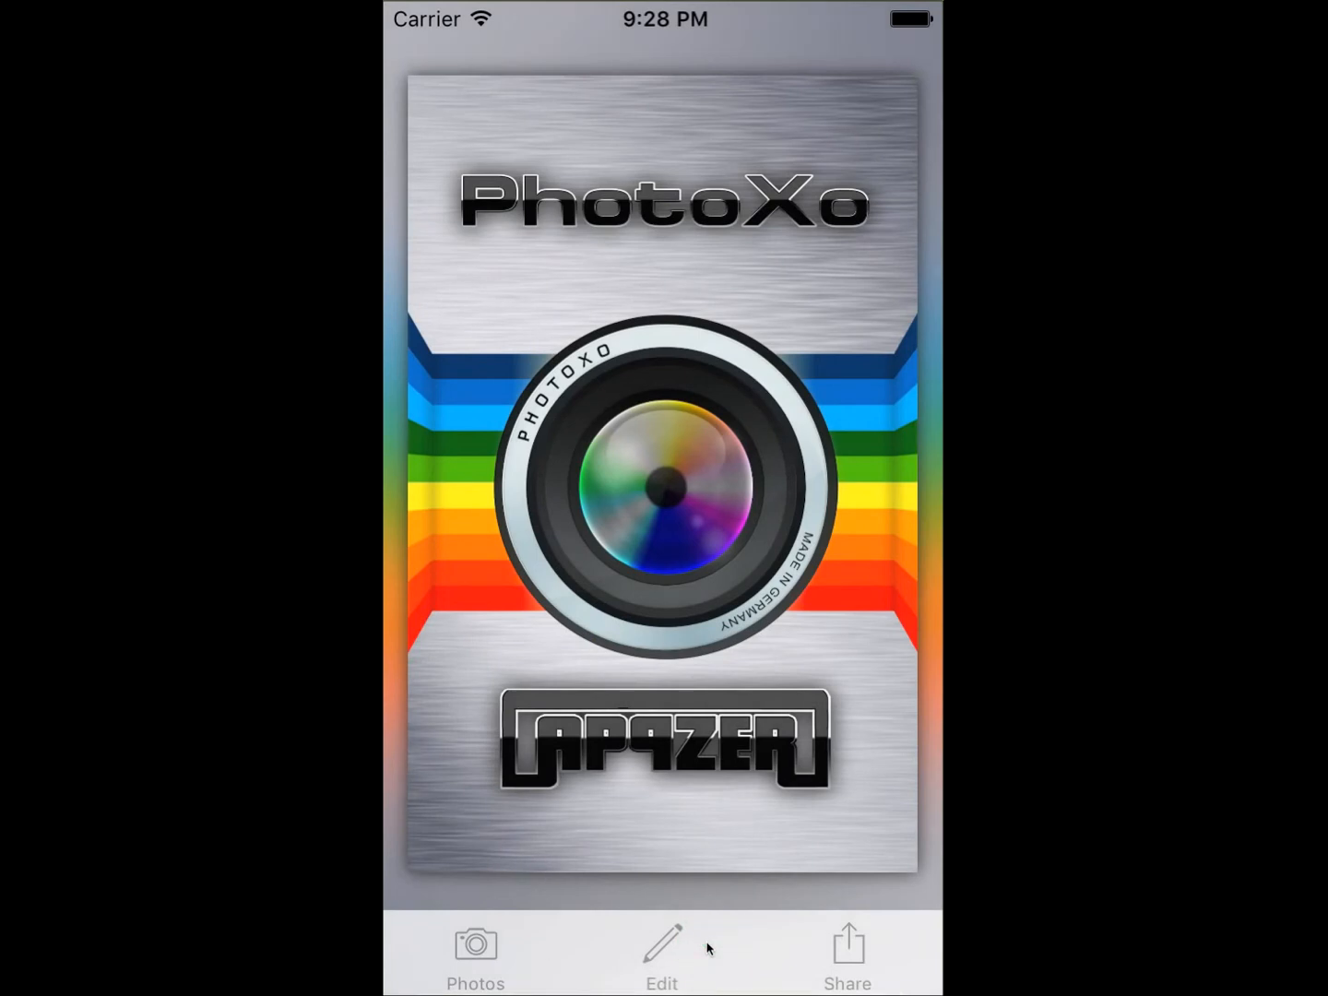